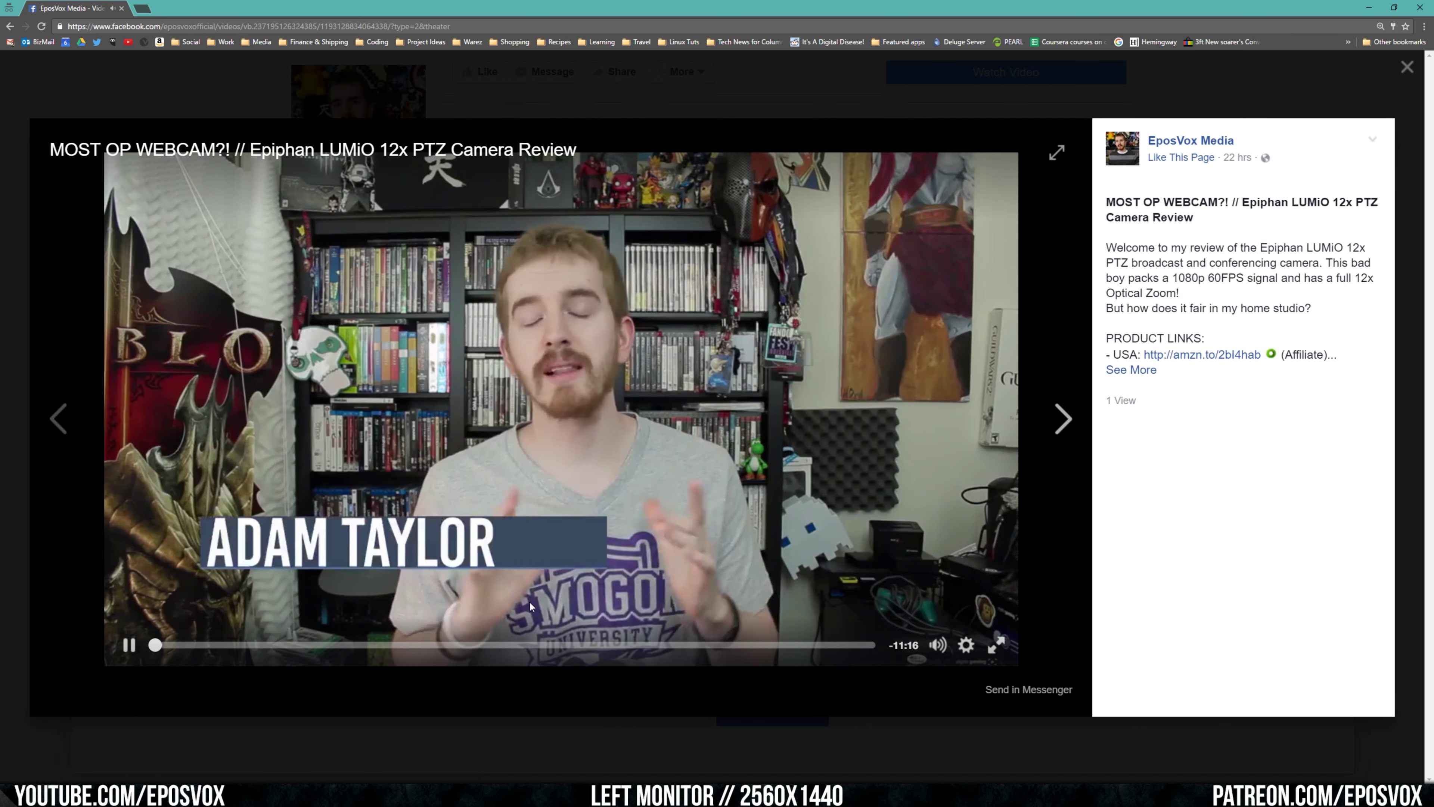
- Mute the Epiphan LUMiO 12x review video, expand its full description to review the text and links, and close the video viewer
{"action": "key", "text": "m"}
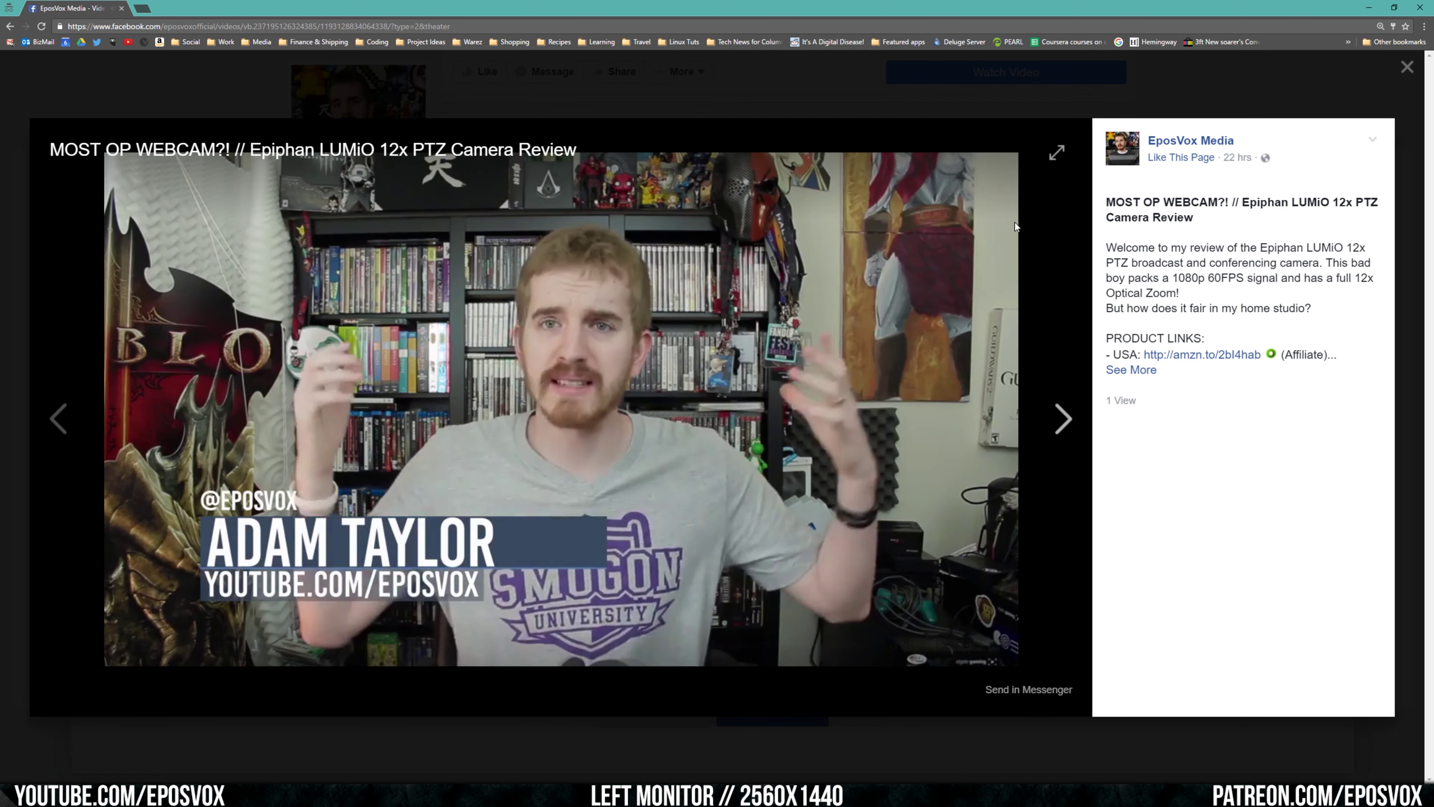
{"action": "left_click", "coordinate": [1129, 370]}
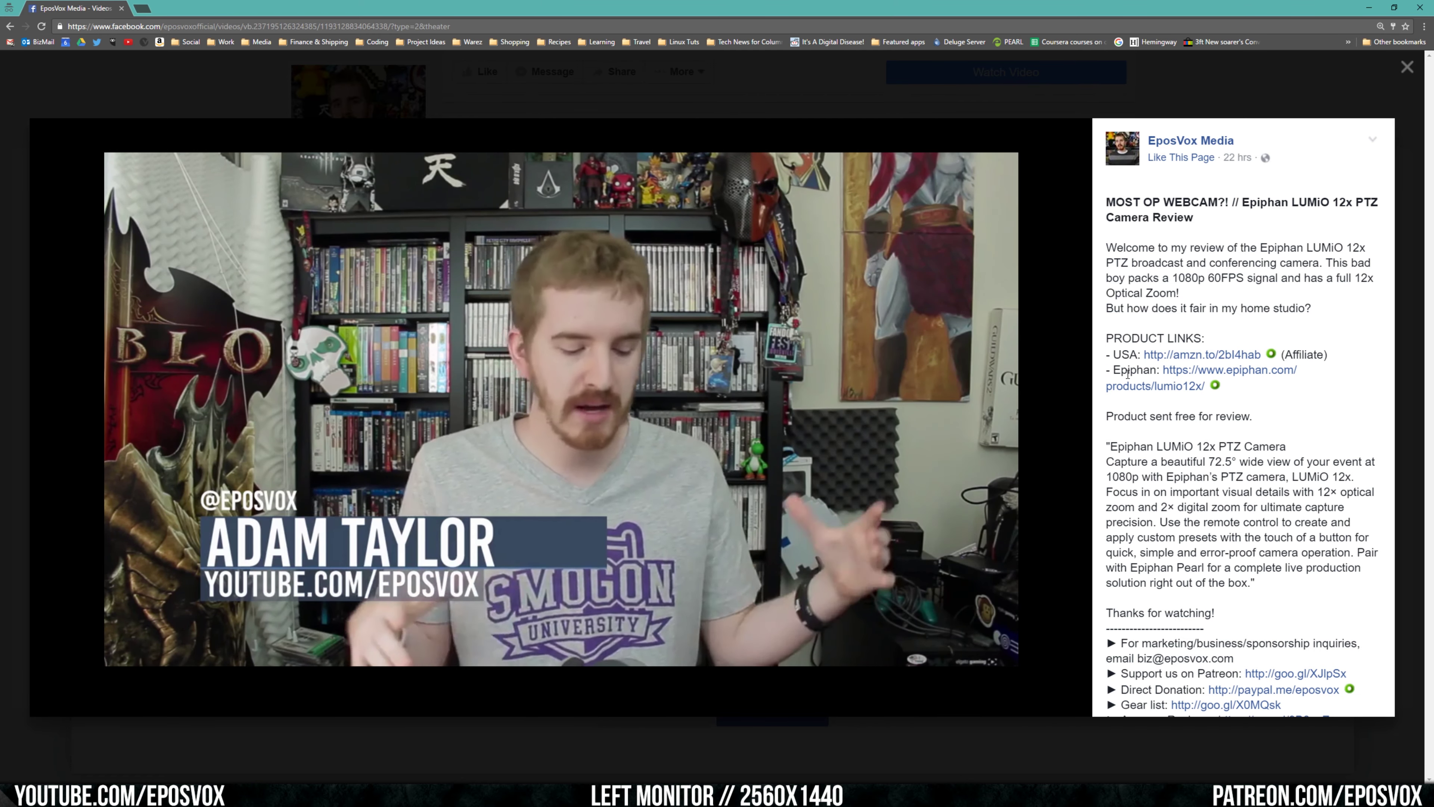
{"action": "scroll", "coordinate": [1129, 373], "scroll_direction": "down", "scroll_amount": 10}
{"action": "scroll", "coordinate": [1166, 446], "scroll_direction": "up", "scroll_amount": 10}
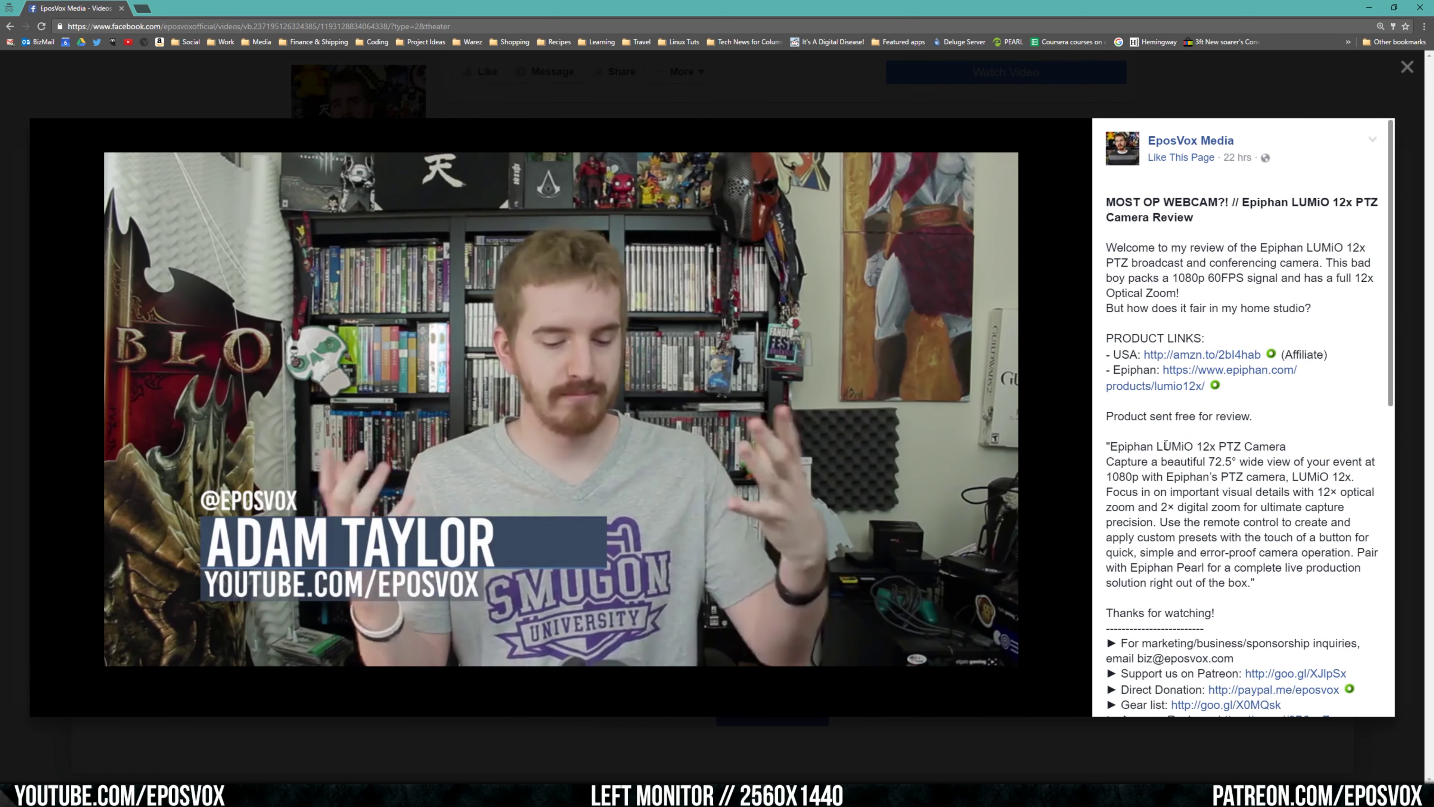
{"action": "key", "text": "Escape"}
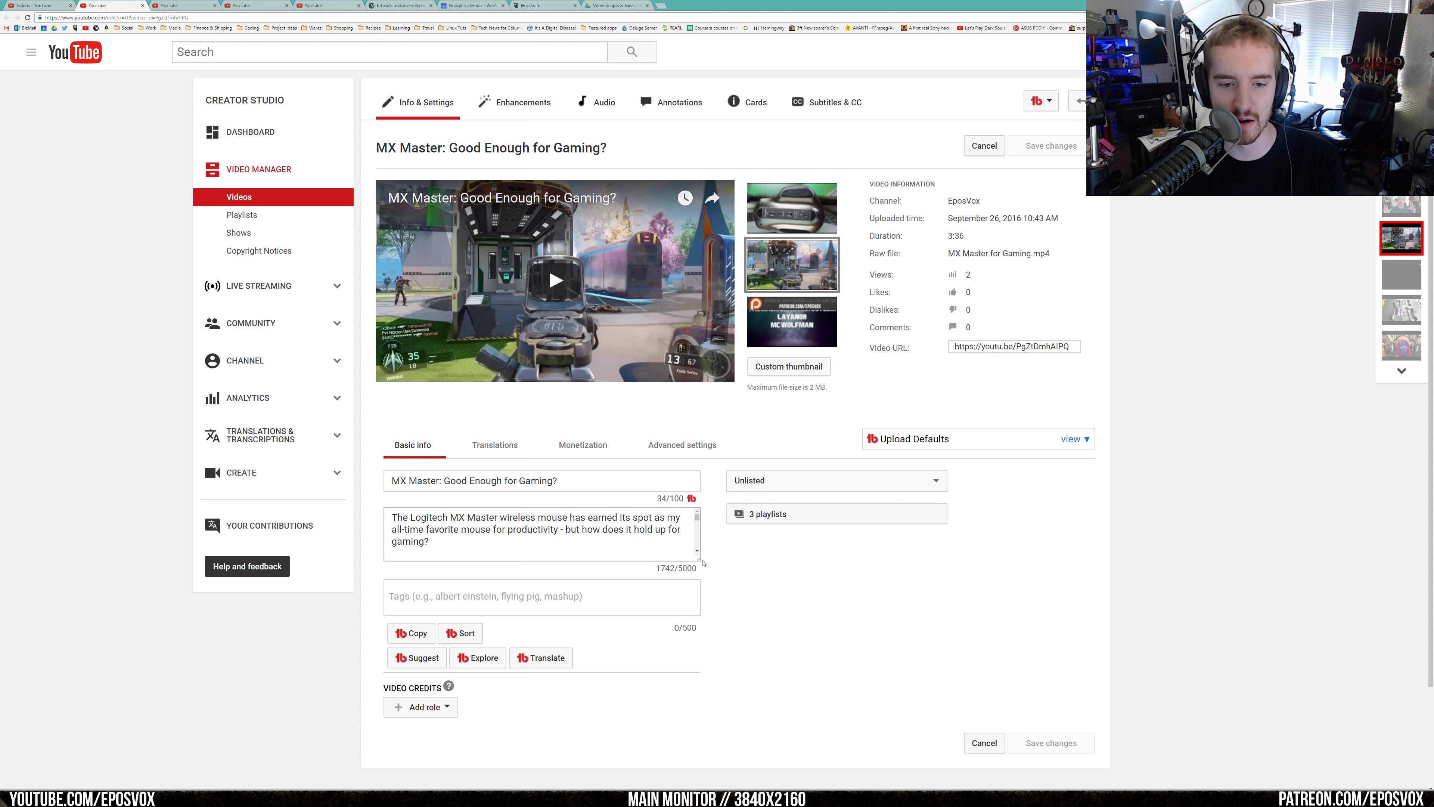
- Enlarge the description box of the MX Master: Good Enough for Gaming? video so more of its text fits
{"action": "scroll", "coordinate": [553, 340], "scroll_direction": "down", "scroll_amount": 2}
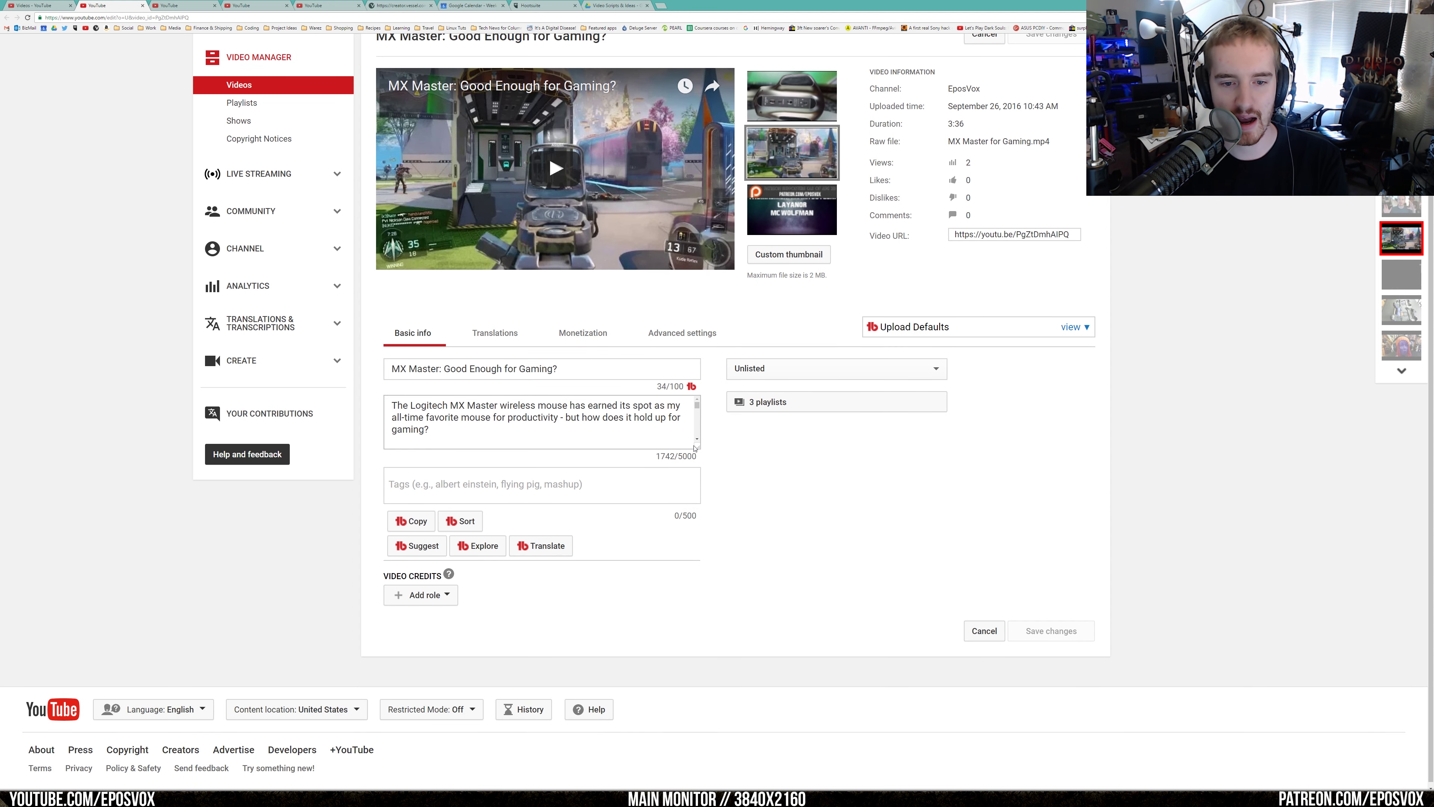
{"action": "left_click_drag", "start_coordinate": [698, 447], "coordinate": [698, 700]}
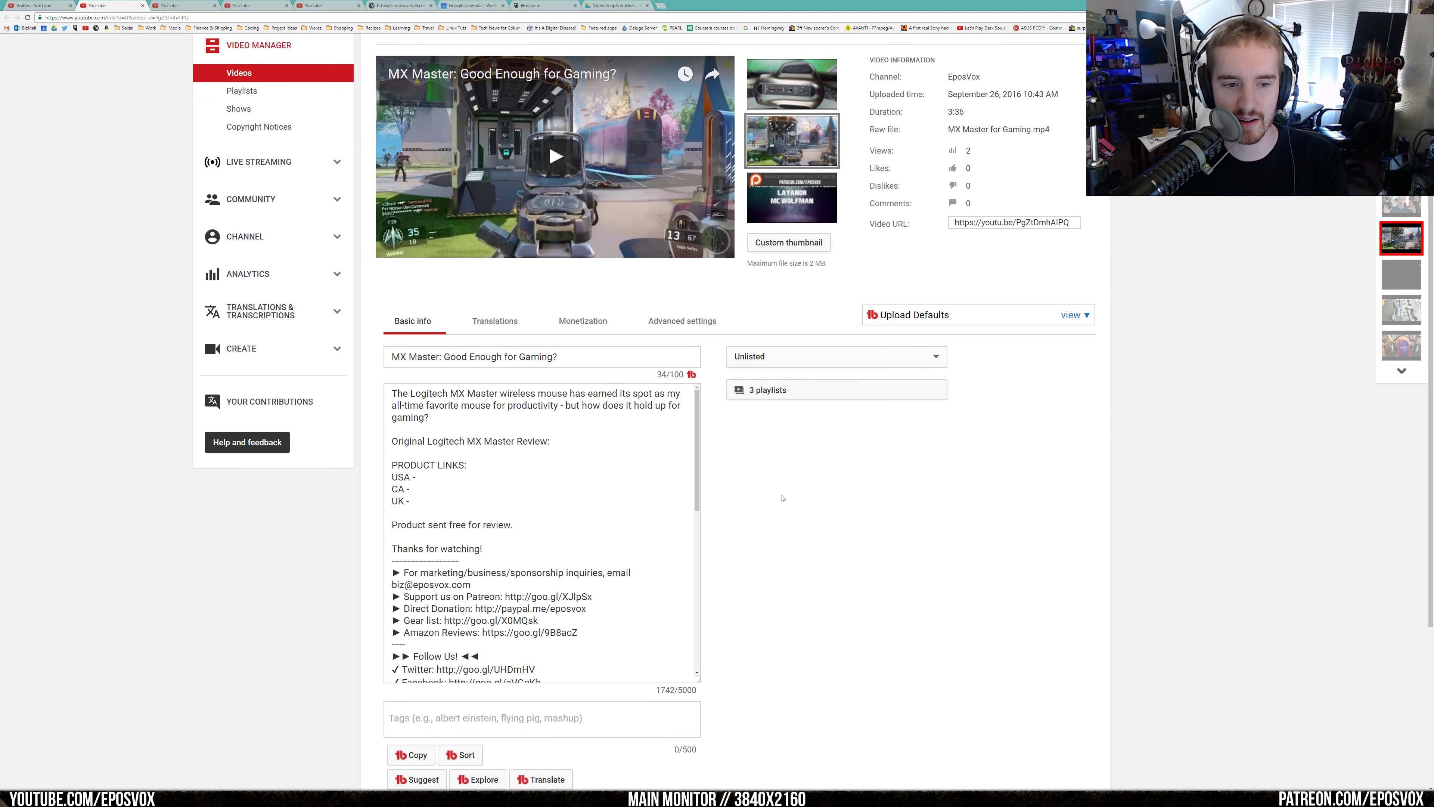
{"action": "scroll", "coordinate": [558, 408], "scroll_direction": "down", "scroll_amount": 3}
{"action": "scroll", "coordinate": [558, 408], "scroll_direction": "up", "scroll_amount": 1}
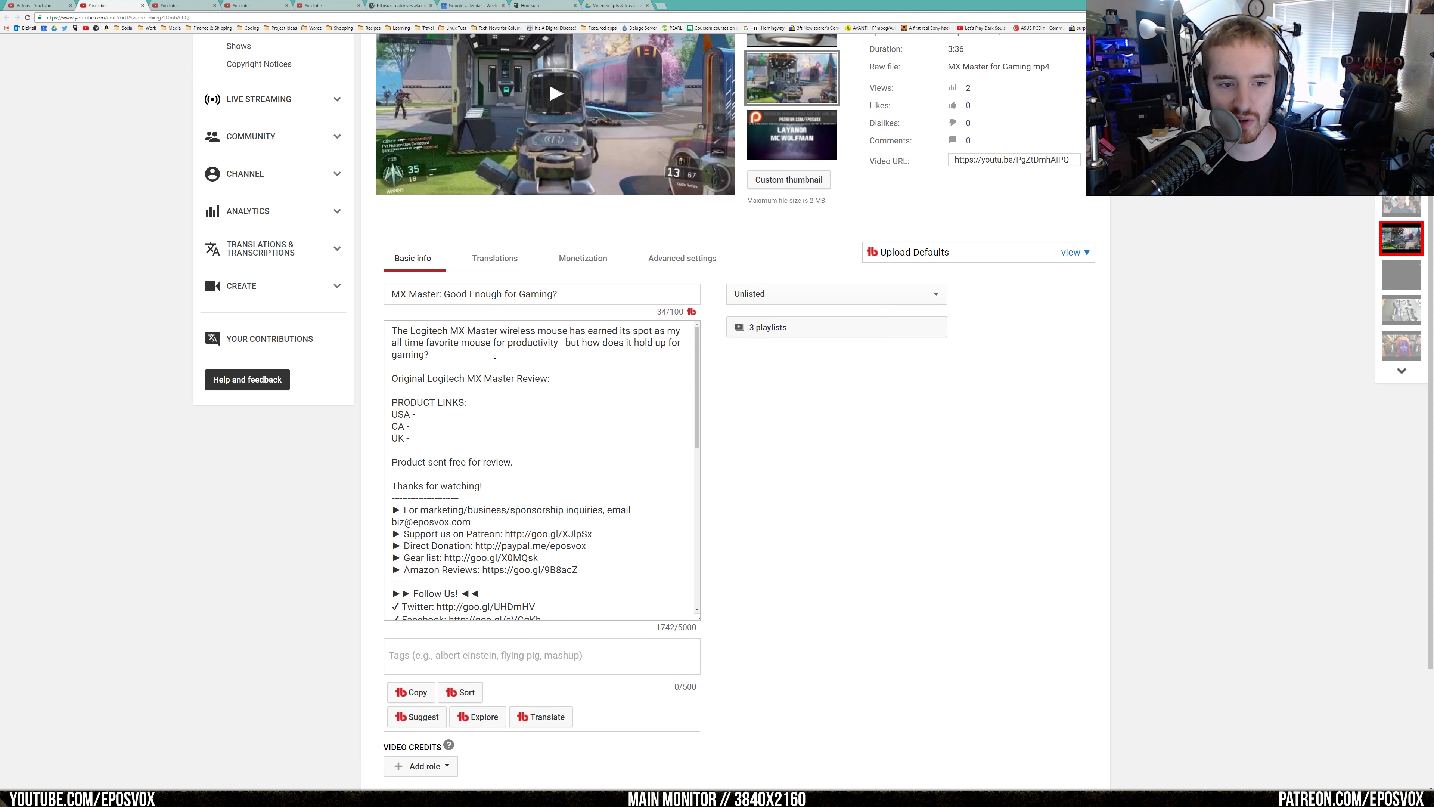
- Review the MX Master video's title, description intro, original review line and product link placeholders
{"action": "left_click_drag", "start_coordinate": [512, 462], "coordinate": [391, 327]}
{"action": "left_click", "coordinate": [441, 391]}
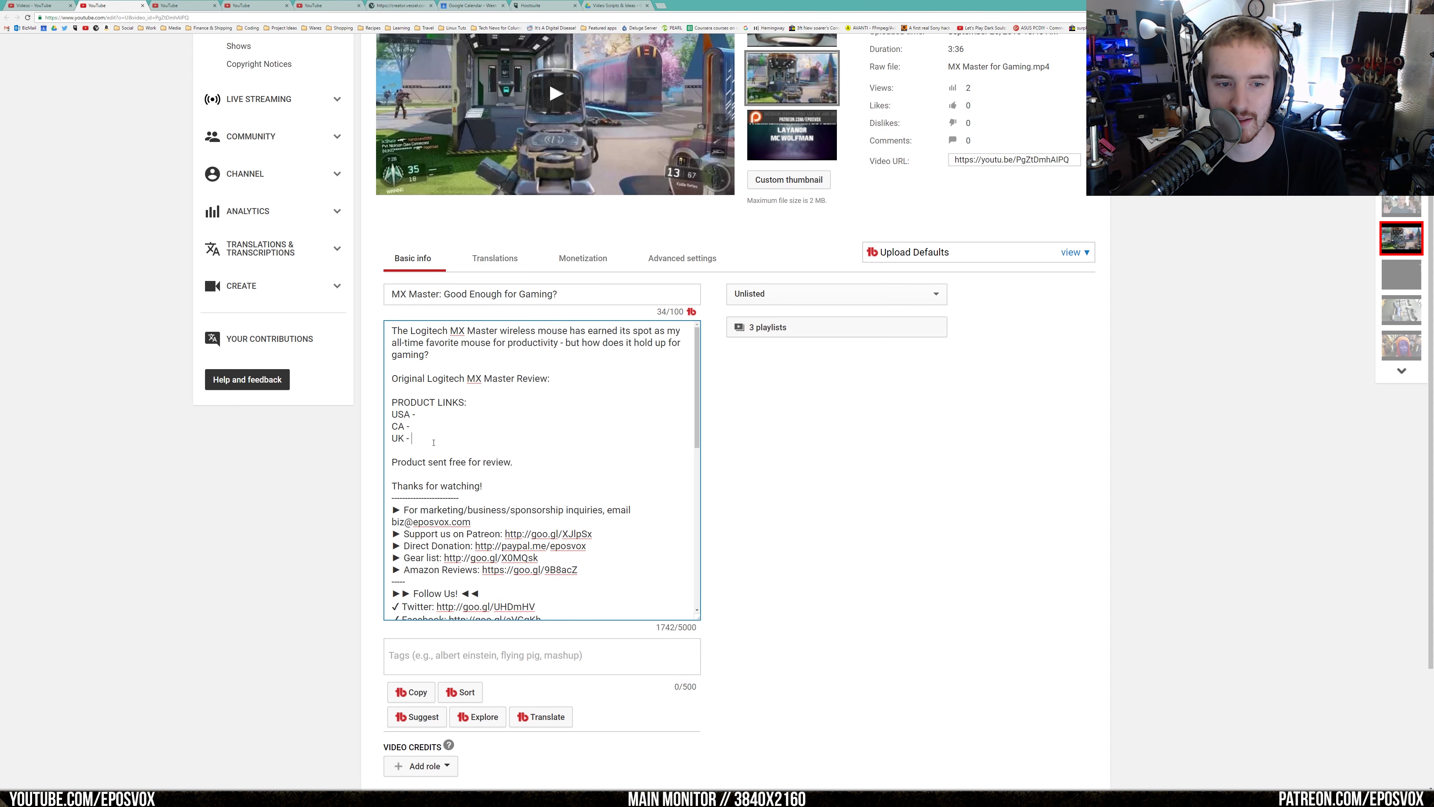
{"action": "scroll", "coordinate": [496, 353], "scroll_direction": "up", "scroll_amount": 3}
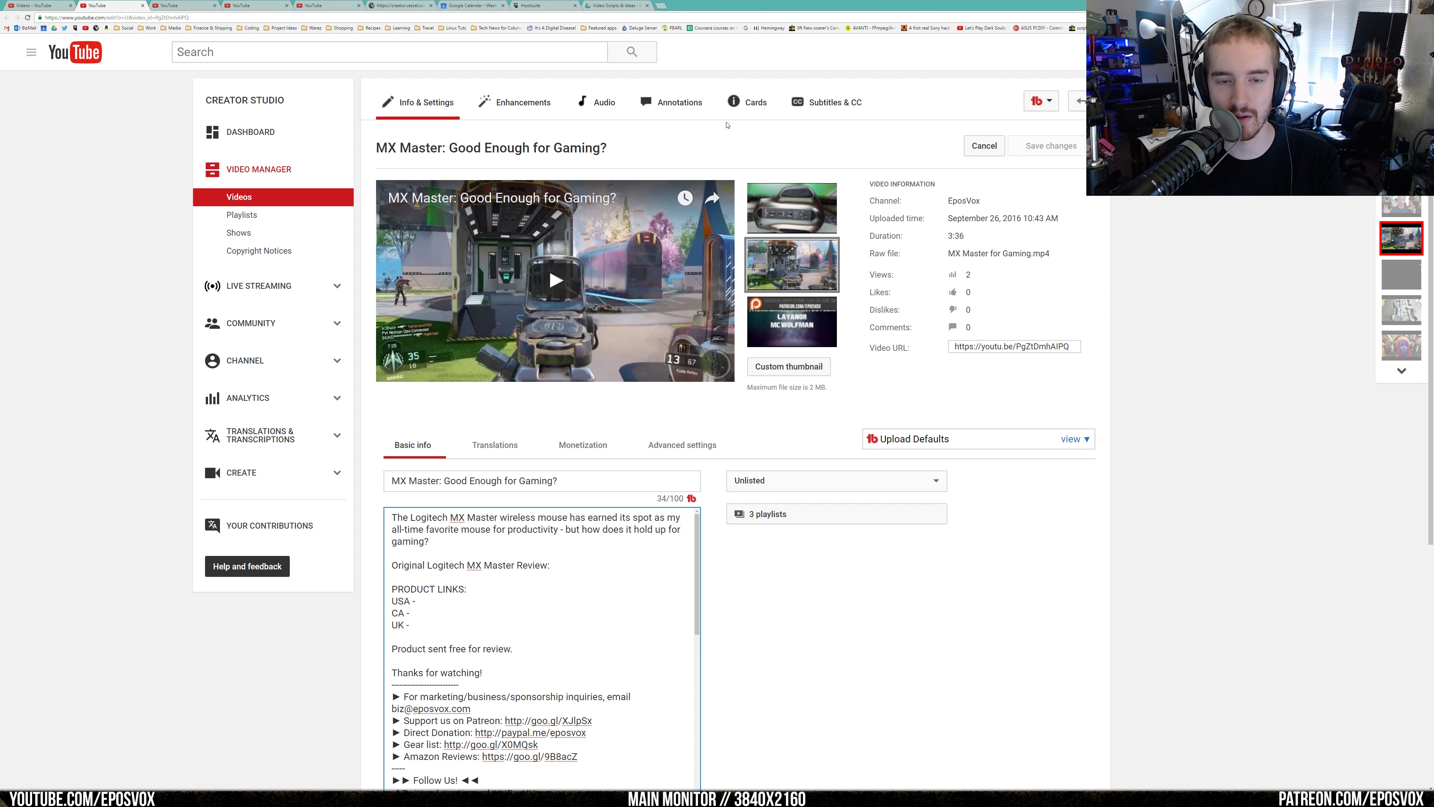
{"action": "scroll", "coordinate": [574, 400], "scroll_direction": "down", "scroll_amount": 3}
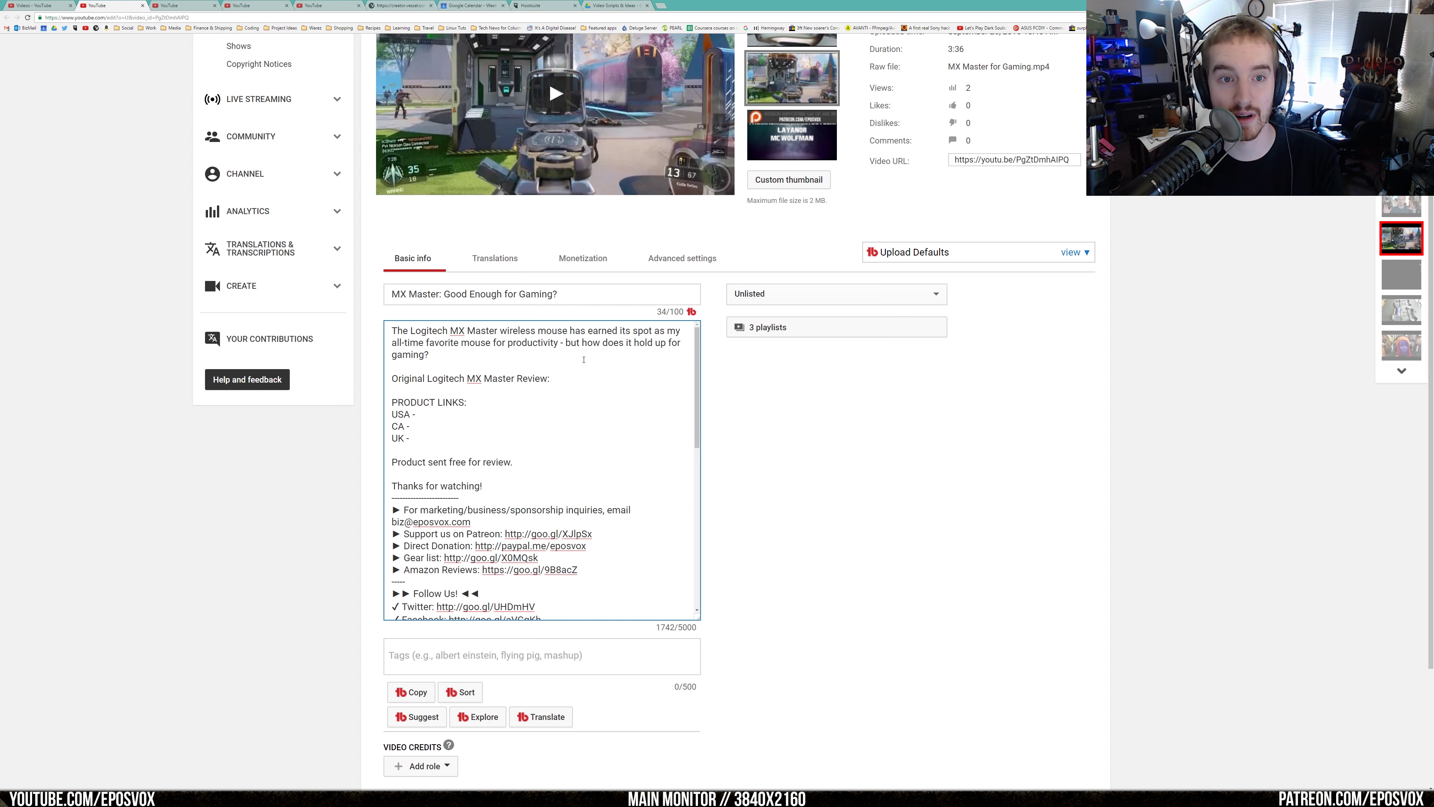
{"action": "scroll", "coordinate": [584, 359], "scroll_direction": "up", "scroll_amount": 3}
{"action": "scroll", "coordinate": [627, 365], "scroll_direction": "down", "scroll_amount": 2}
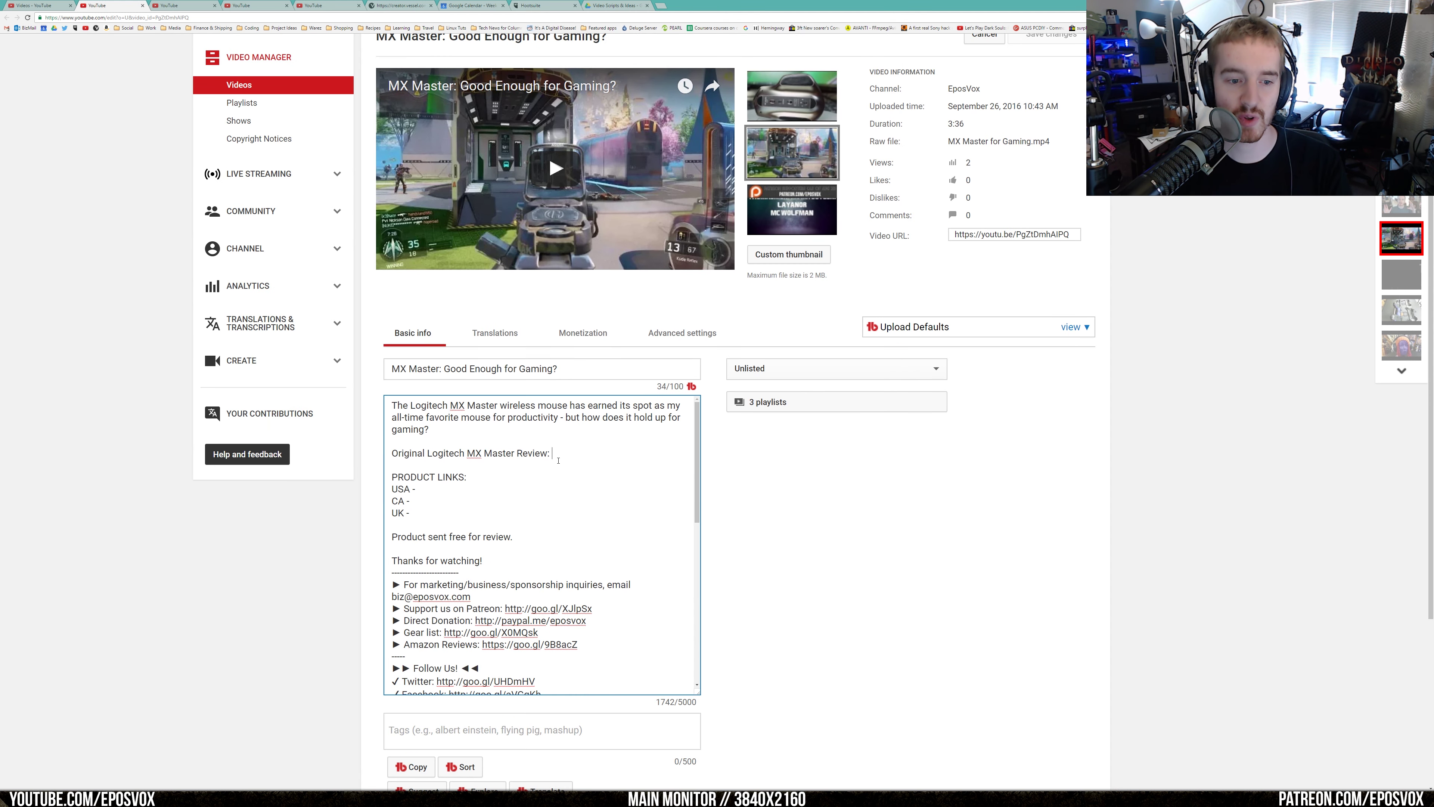
{"action": "left_click_drag", "start_coordinate": [567, 368], "coordinate": [400, 370]}
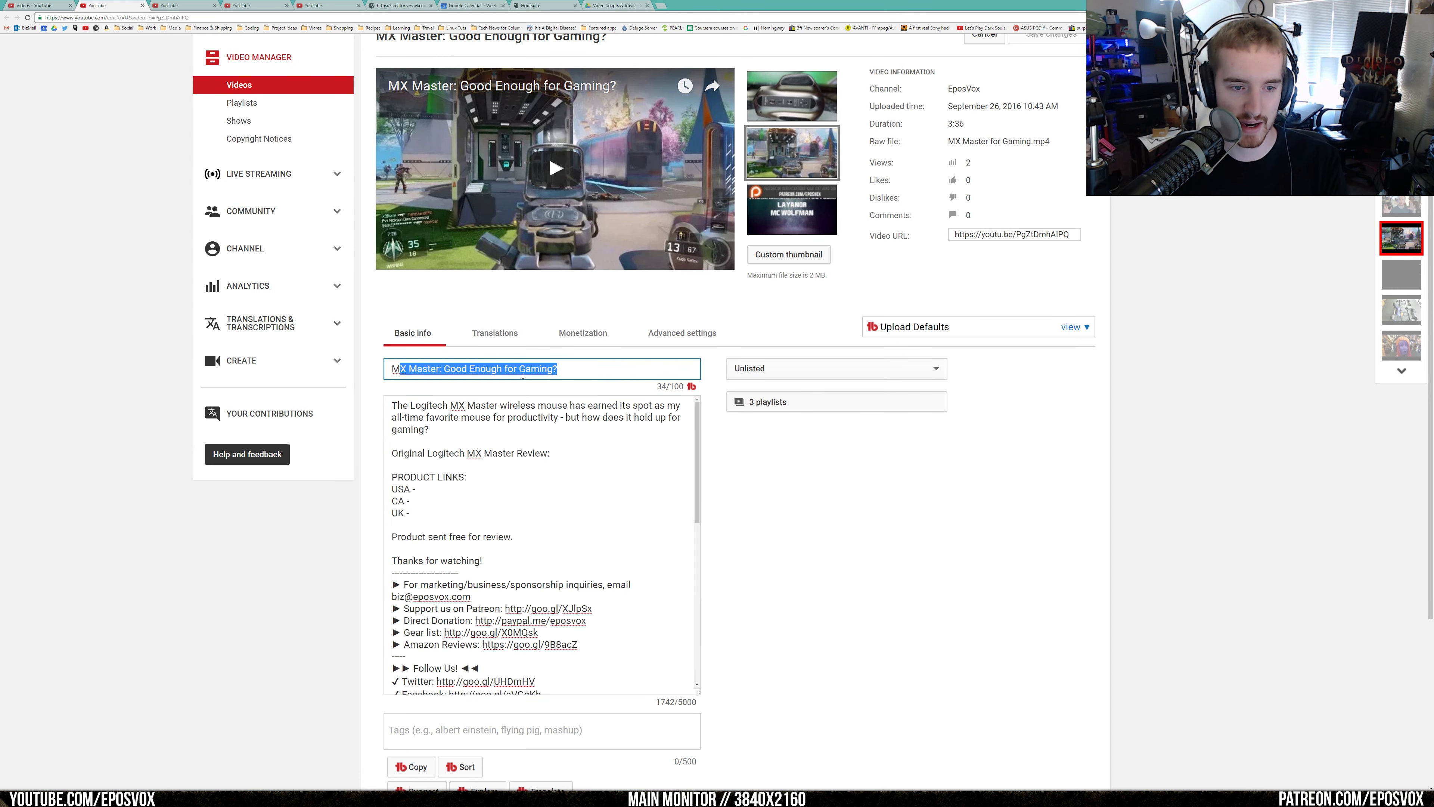
{"action": "left_click", "coordinate": [527, 437]}
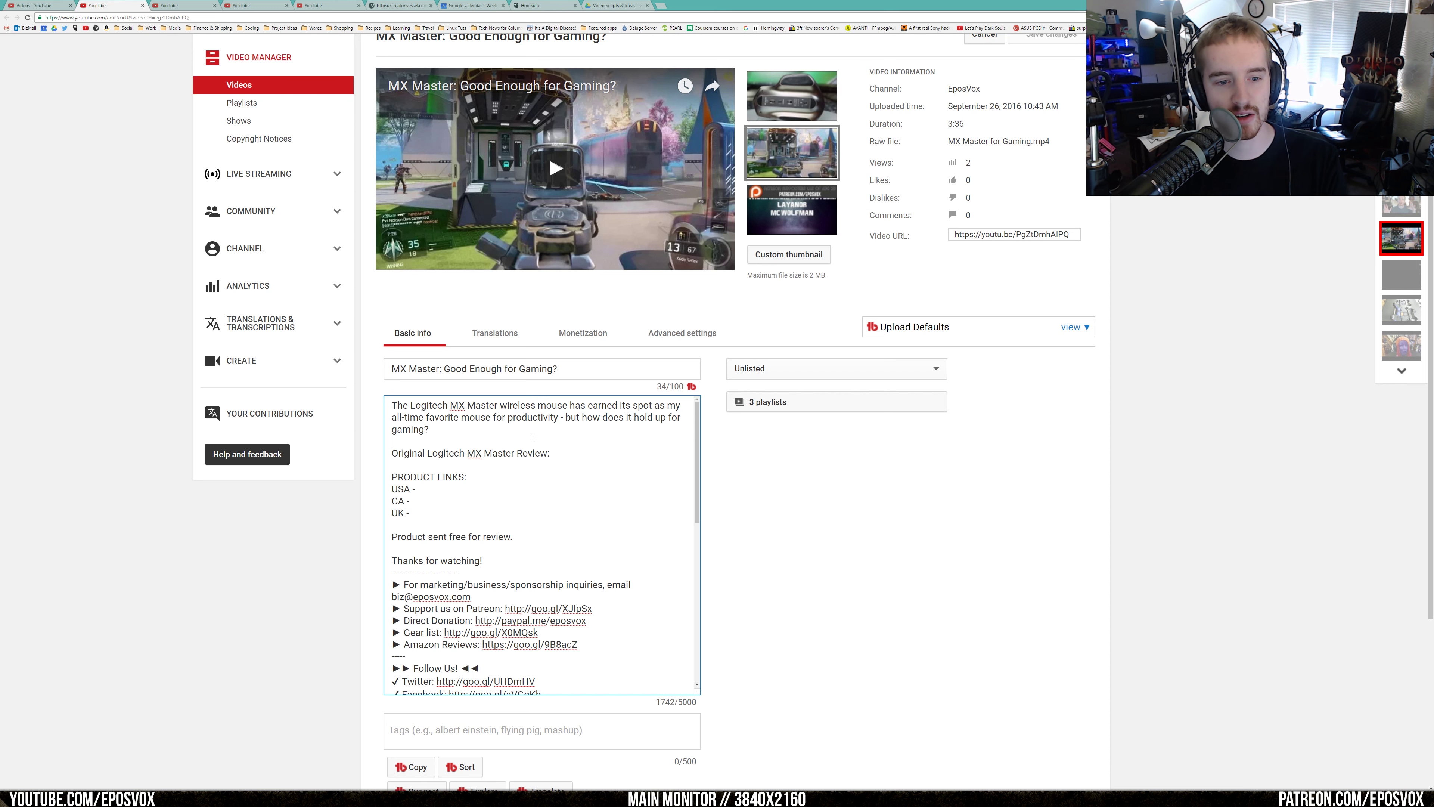
- Open the Videos list in a new tab and add the original review, cinematic unboxing and USA, CA and UK product links to the description
{"action": "scroll", "coordinate": [277, 145], "scroll_direction": "up", "scroll_amount": 1}
{"action": "middle_click", "coordinate": [267, 126]}
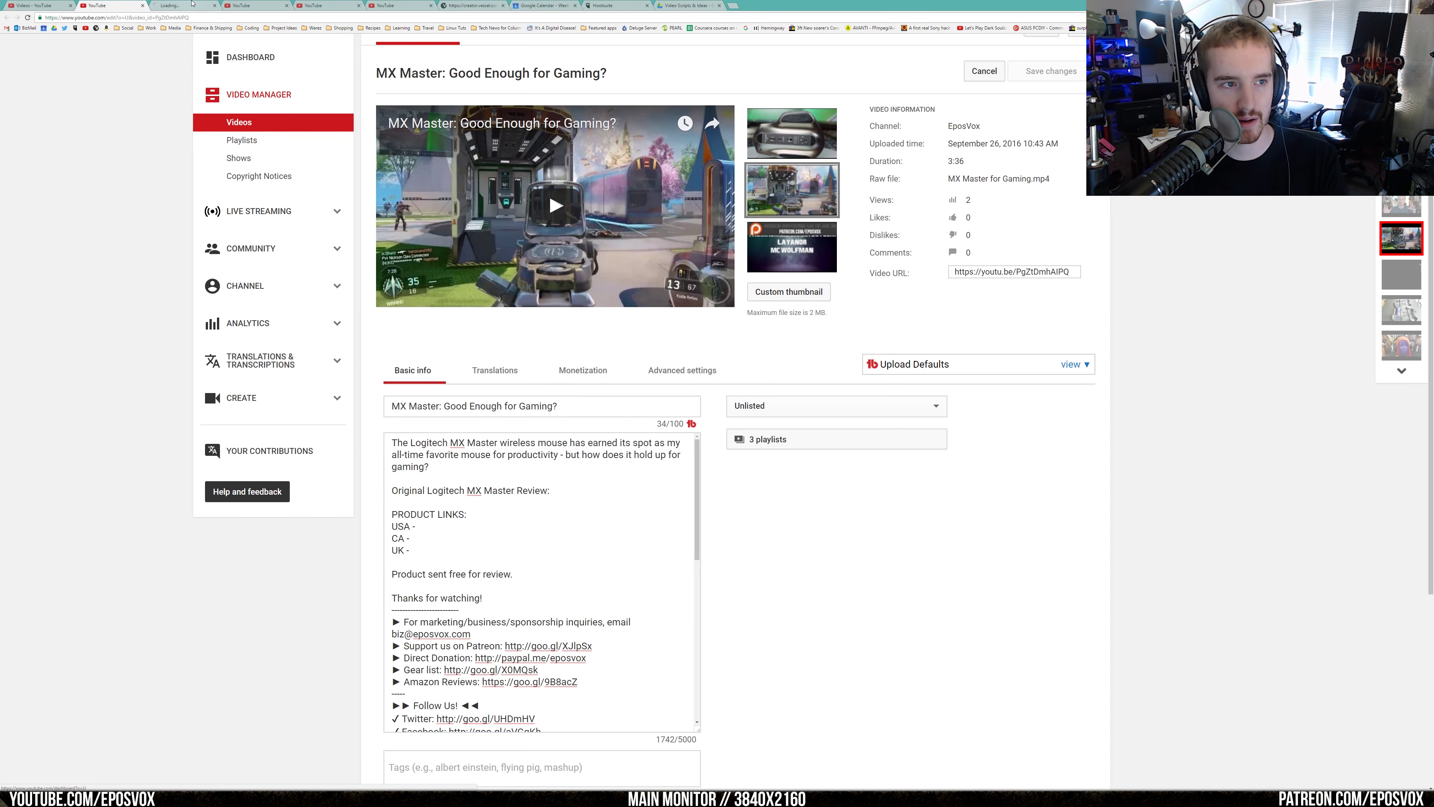
{"action": "left_click", "coordinate": [558, 486]}
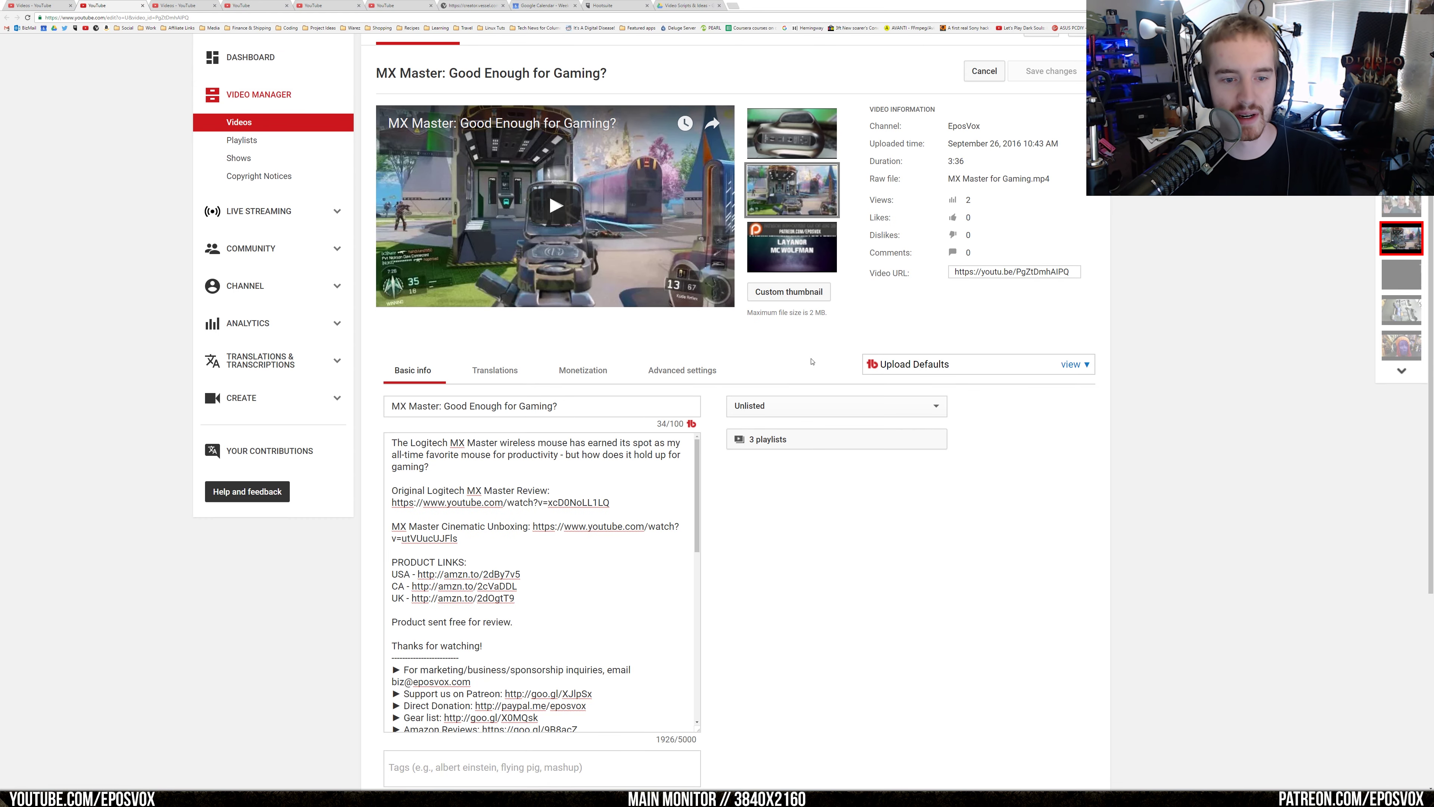
- Open TubeBuddy's Thumbnail Generator for the MX Master video and use a still frame from the video as the background
{"action": "scroll", "coordinate": [811, 362], "scroll_direction": "down", "scroll_amount": 4}
{"action": "scroll", "coordinate": [731, 450], "scroll_direction": "up", "scroll_amount": 6}
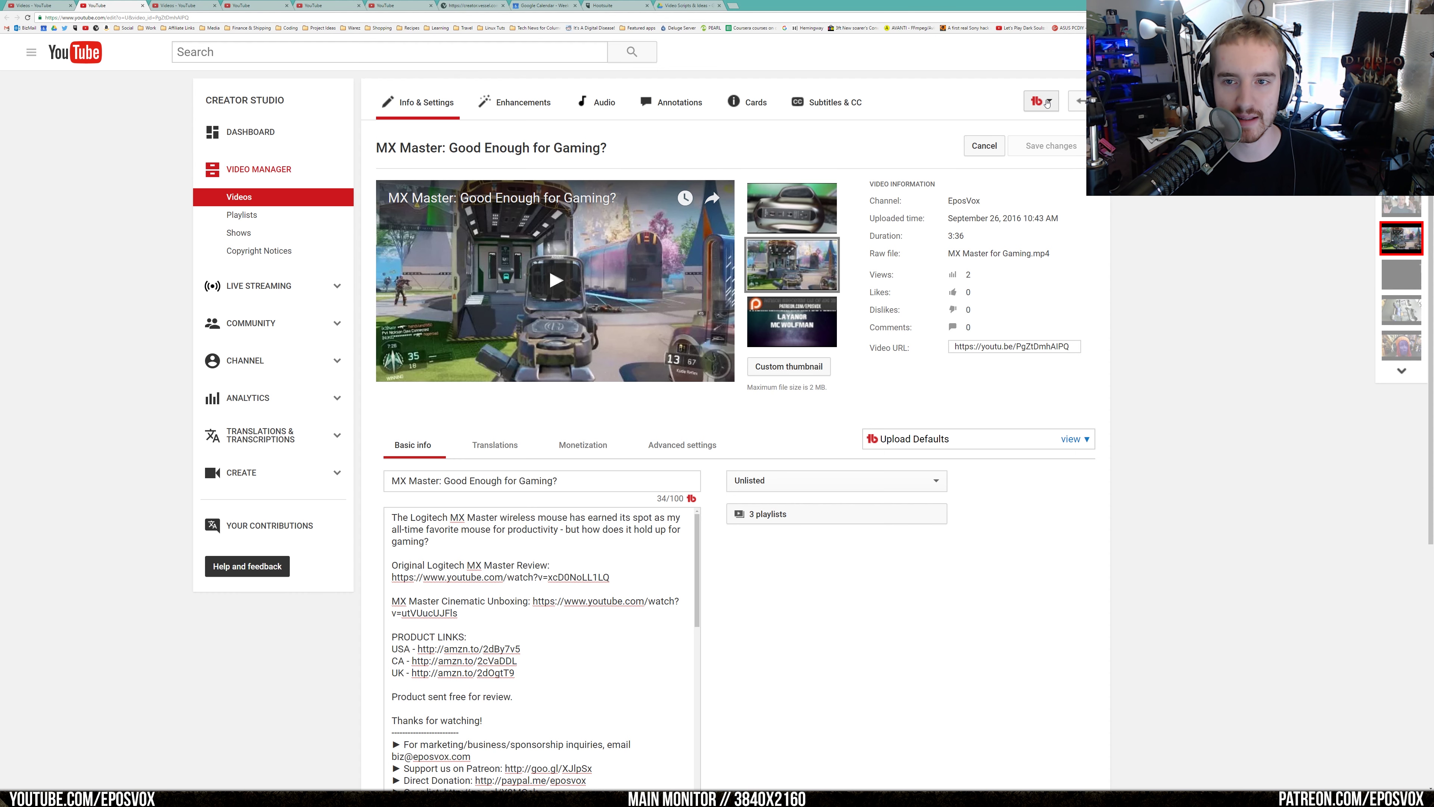
{"action": "left_click", "coordinate": [1044, 101]}
{"action": "left_click", "coordinate": [1015, 295]}
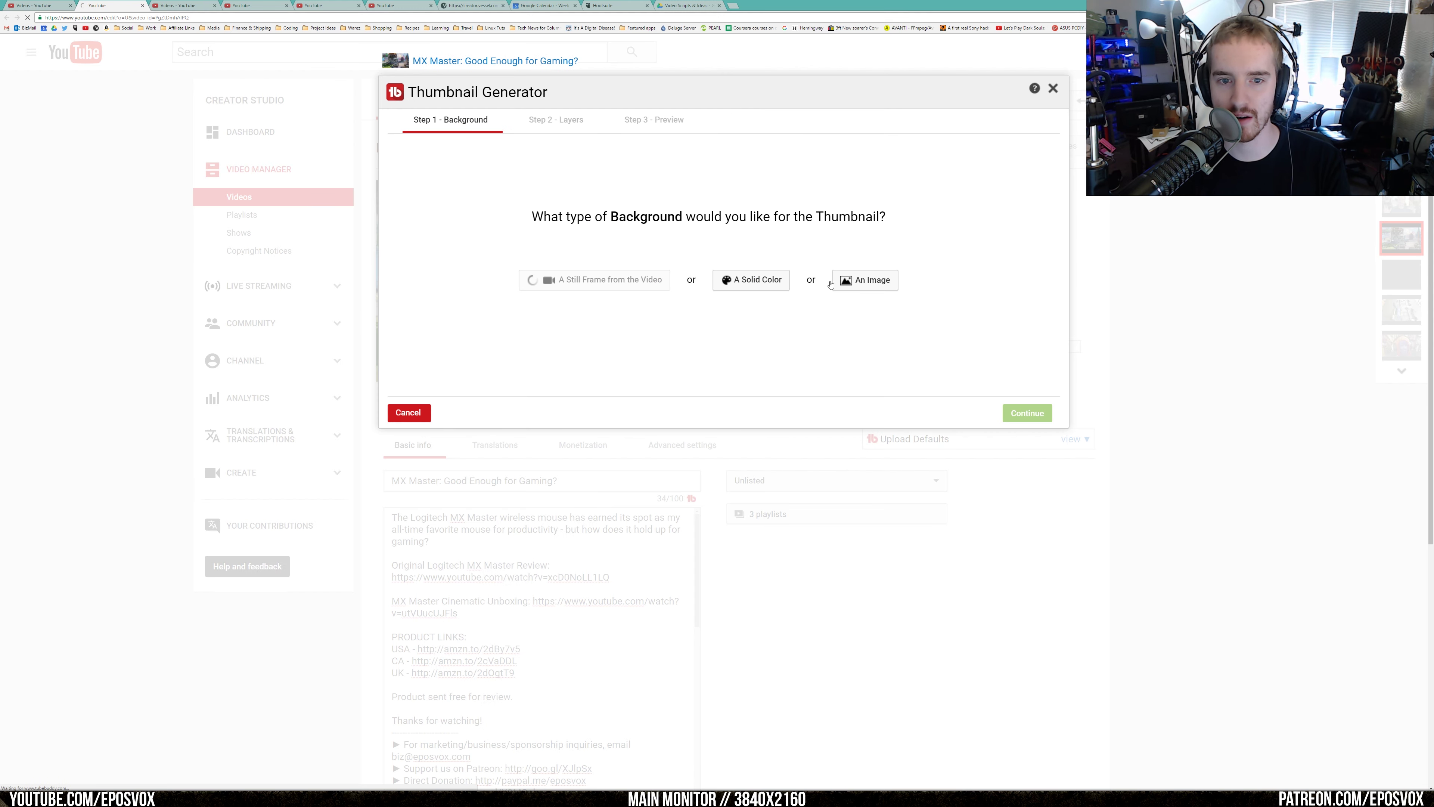
{"action": "left_click", "coordinate": [620, 279]}
{"action": "left_click", "coordinate": [619, 279]}
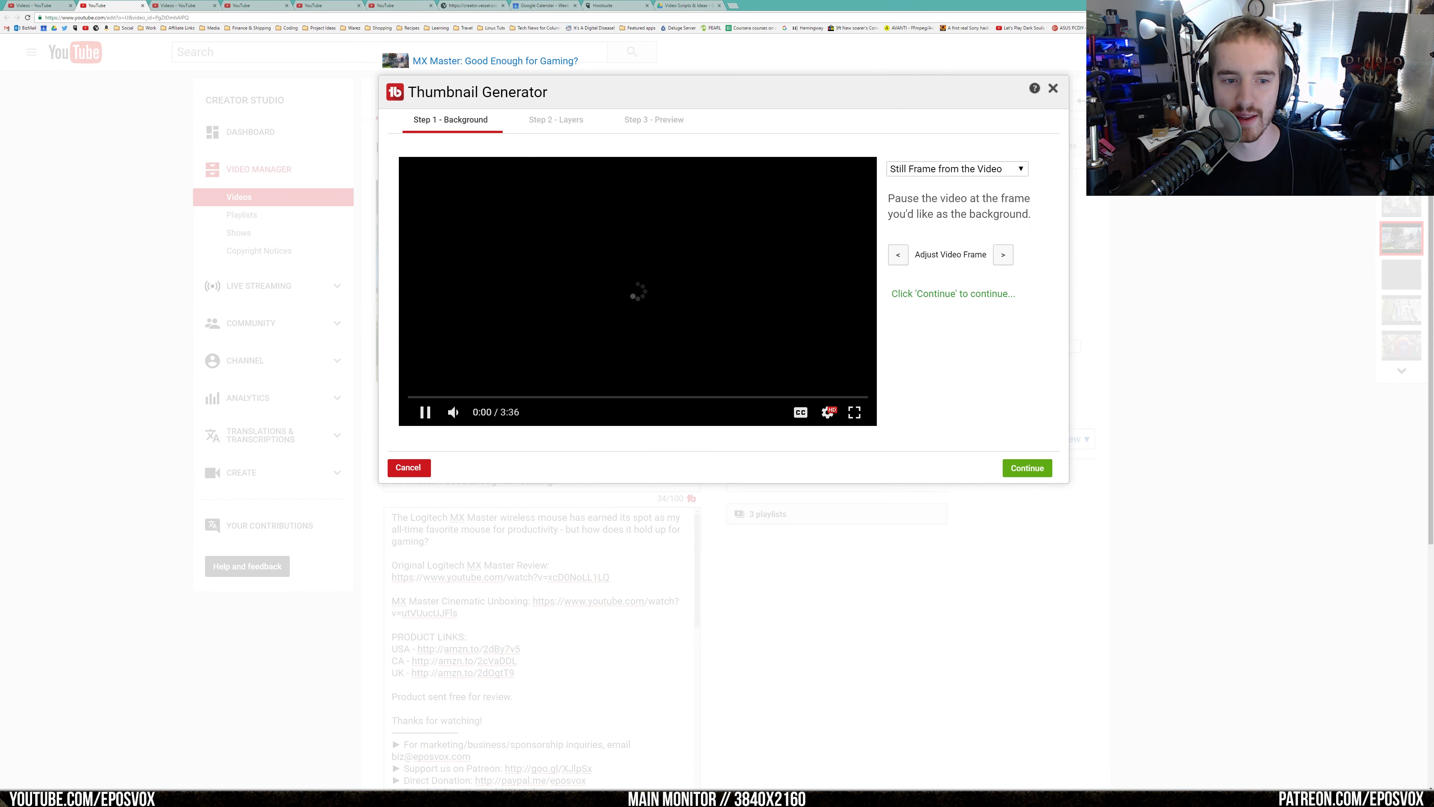
- Mute the preview, pause it on the mouse-in-hand frame at 0:46, and continue to the layers stage with that background
{"action": "left_click", "coordinate": [453, 412]}
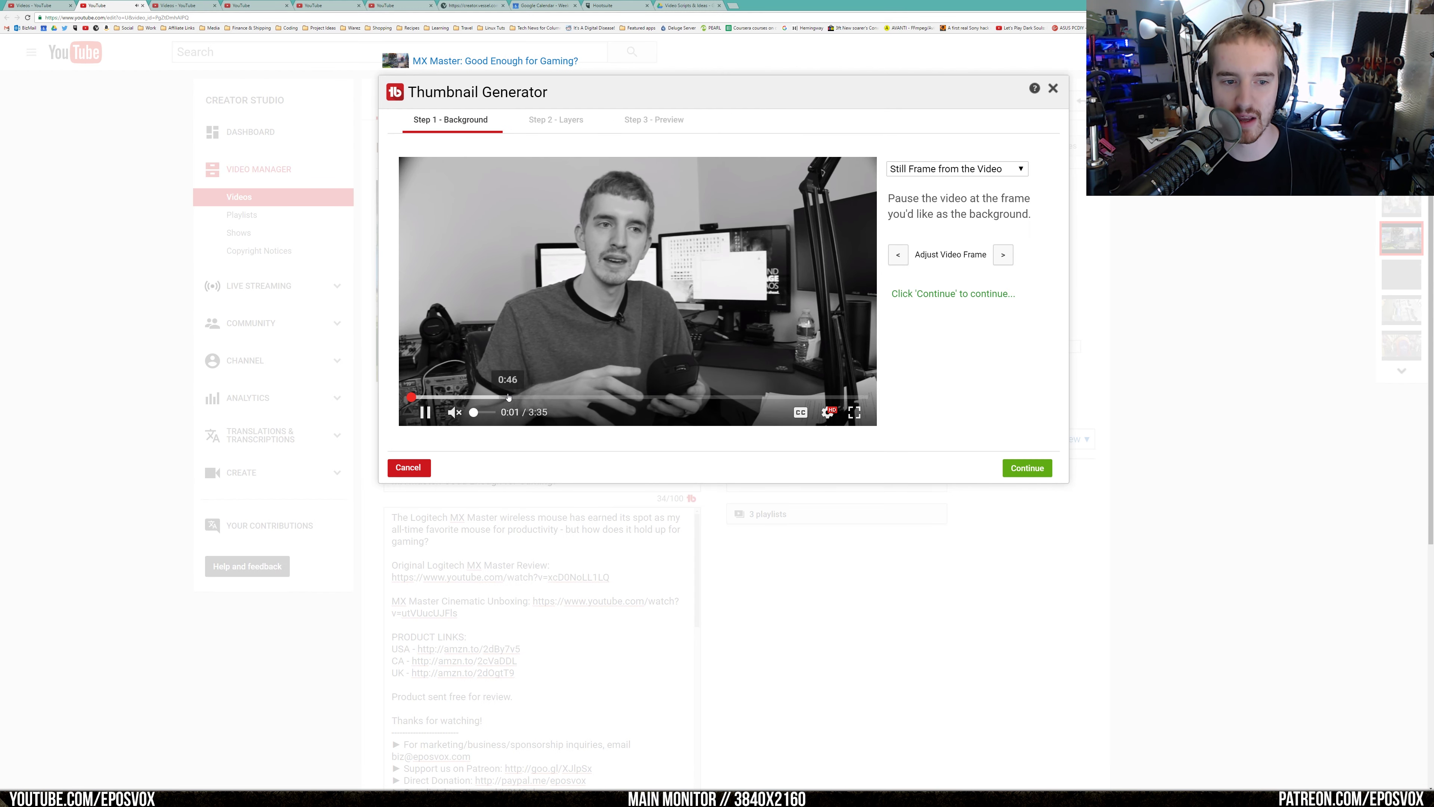
{"action": "left_click", "coordinate": [595, 397]}
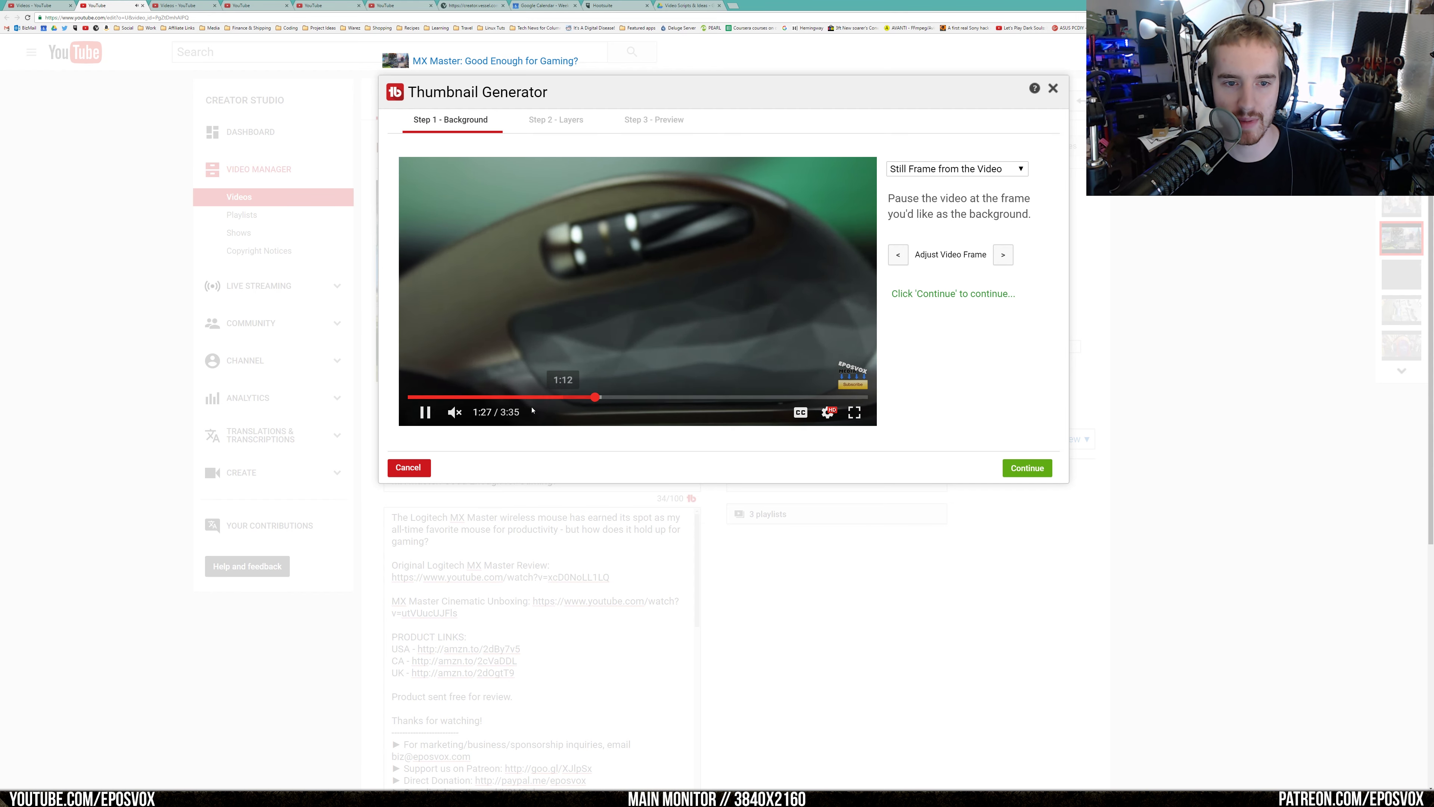
{"action": "left_click", "coordinate": [568, 397]}
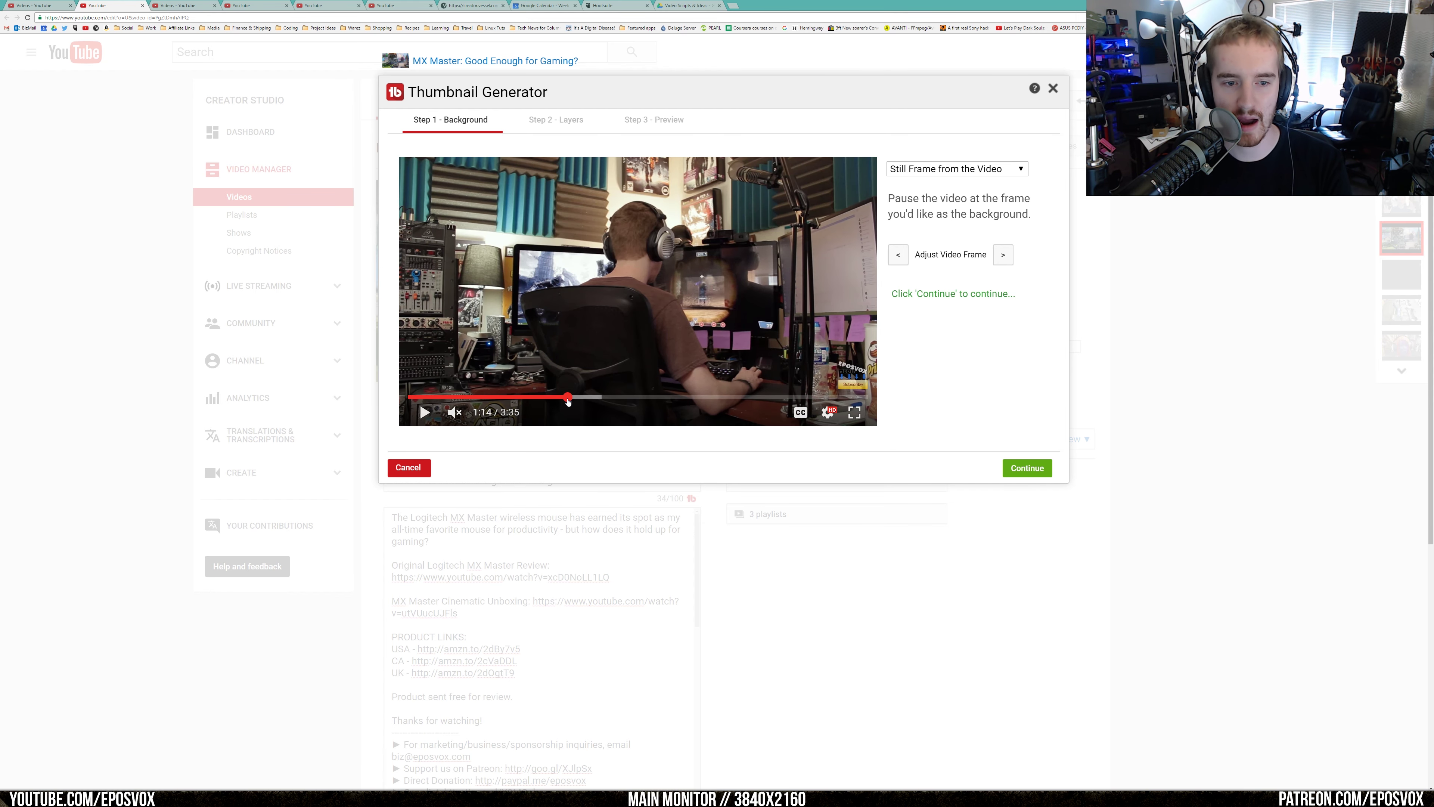
{"action": "left_click", "coordinate": [591, 398]}
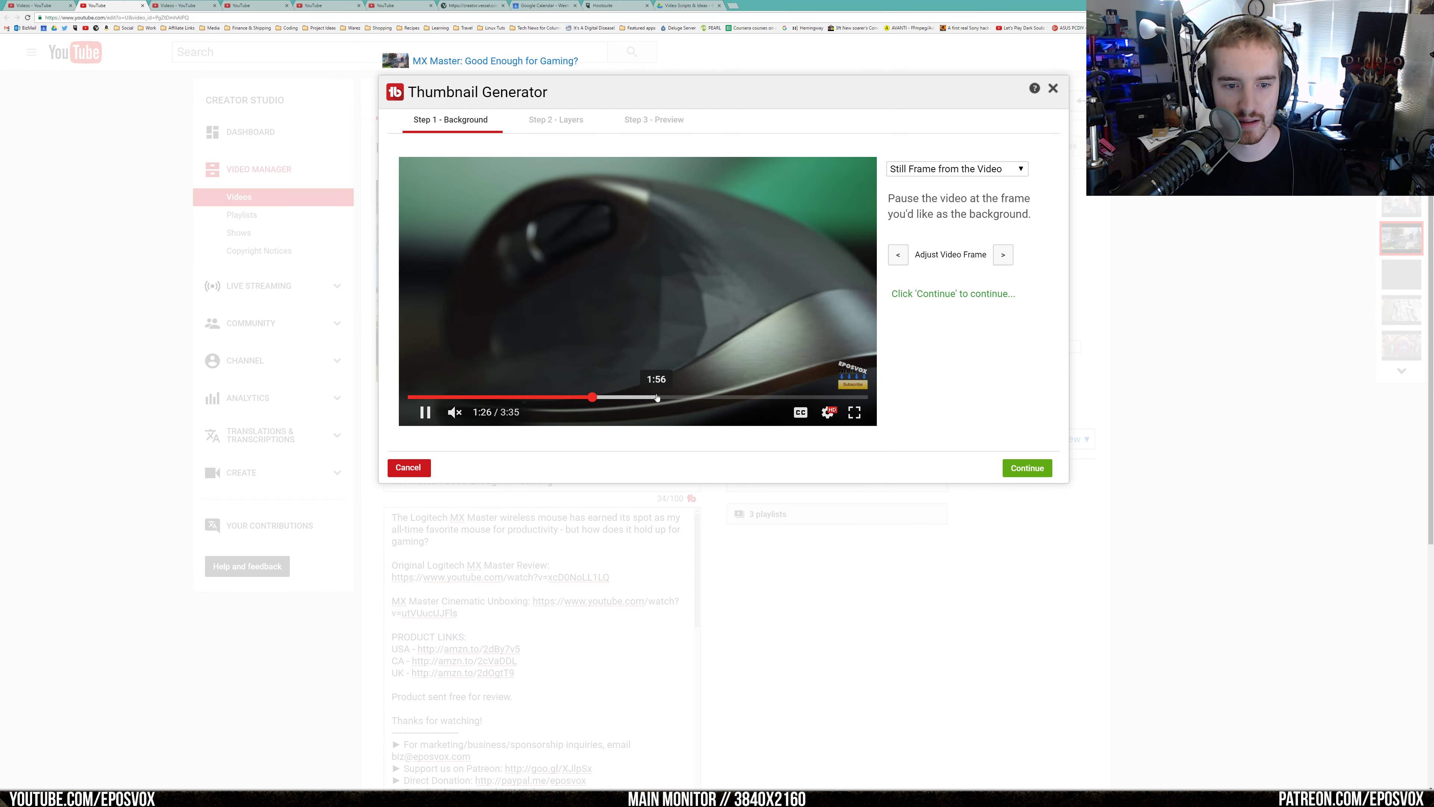
{"action": "left_click", "coordinate": [669, 397]}
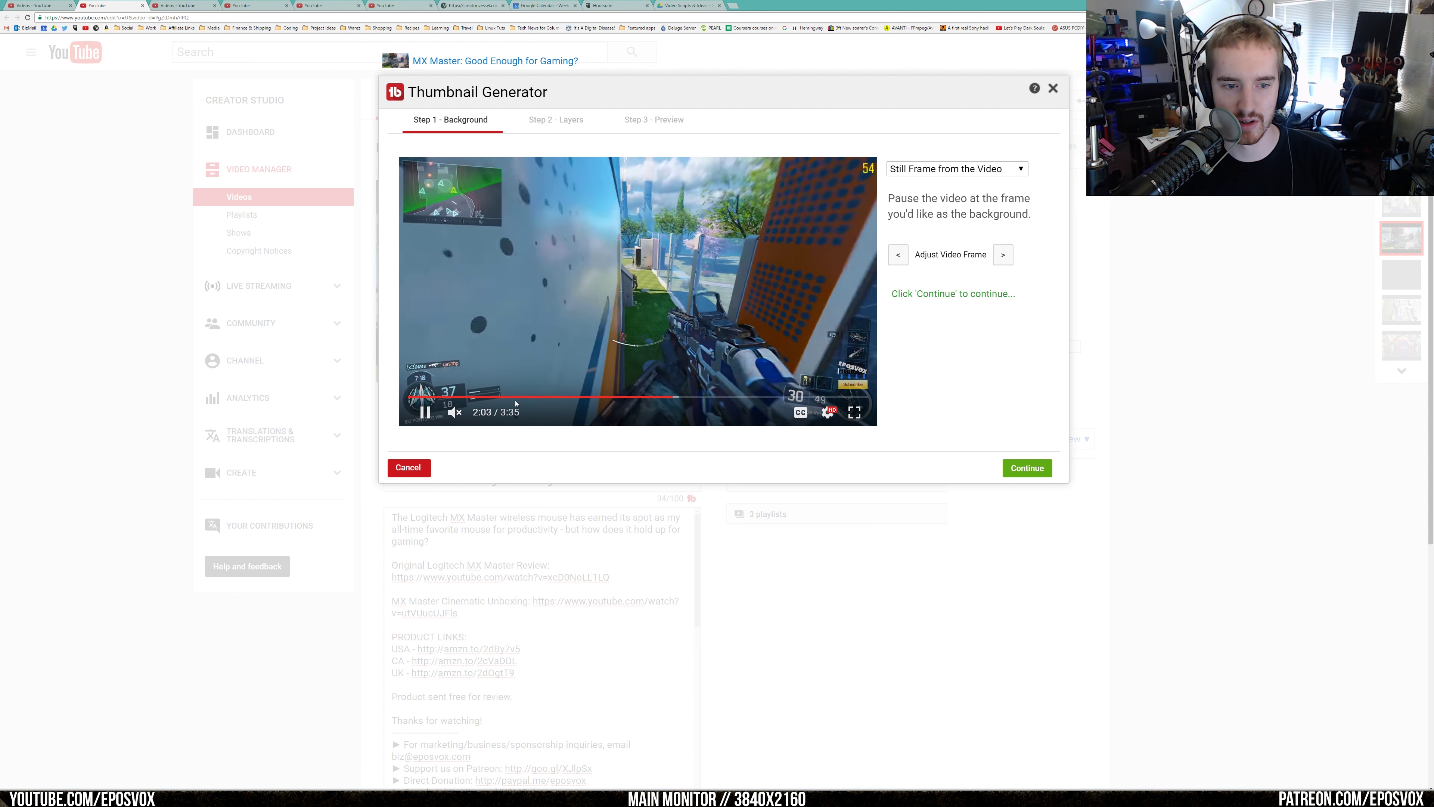
{"action": "left_click", "coordinate": [505, 397]}
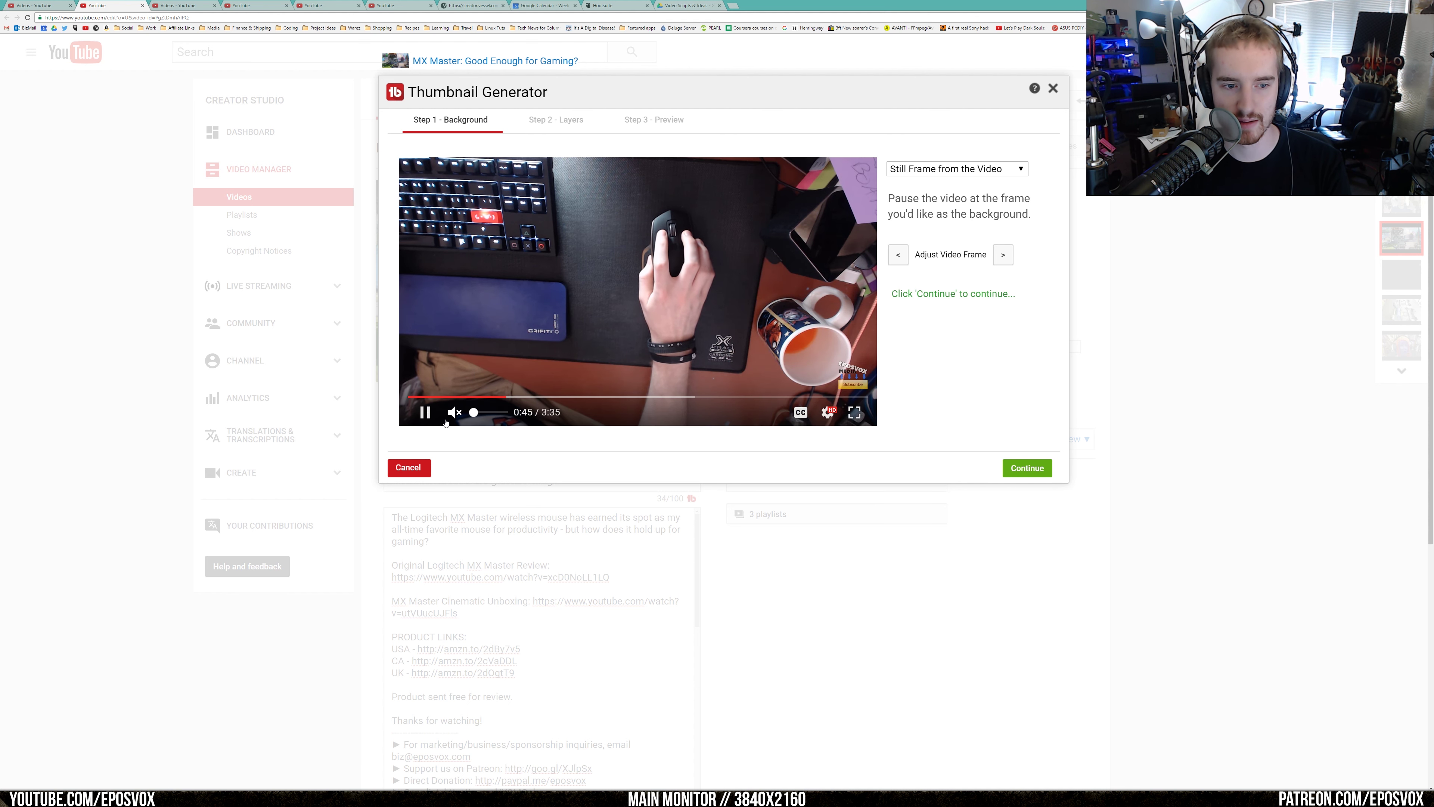
{"action": "left_click", "coordinate": [425, 412]}
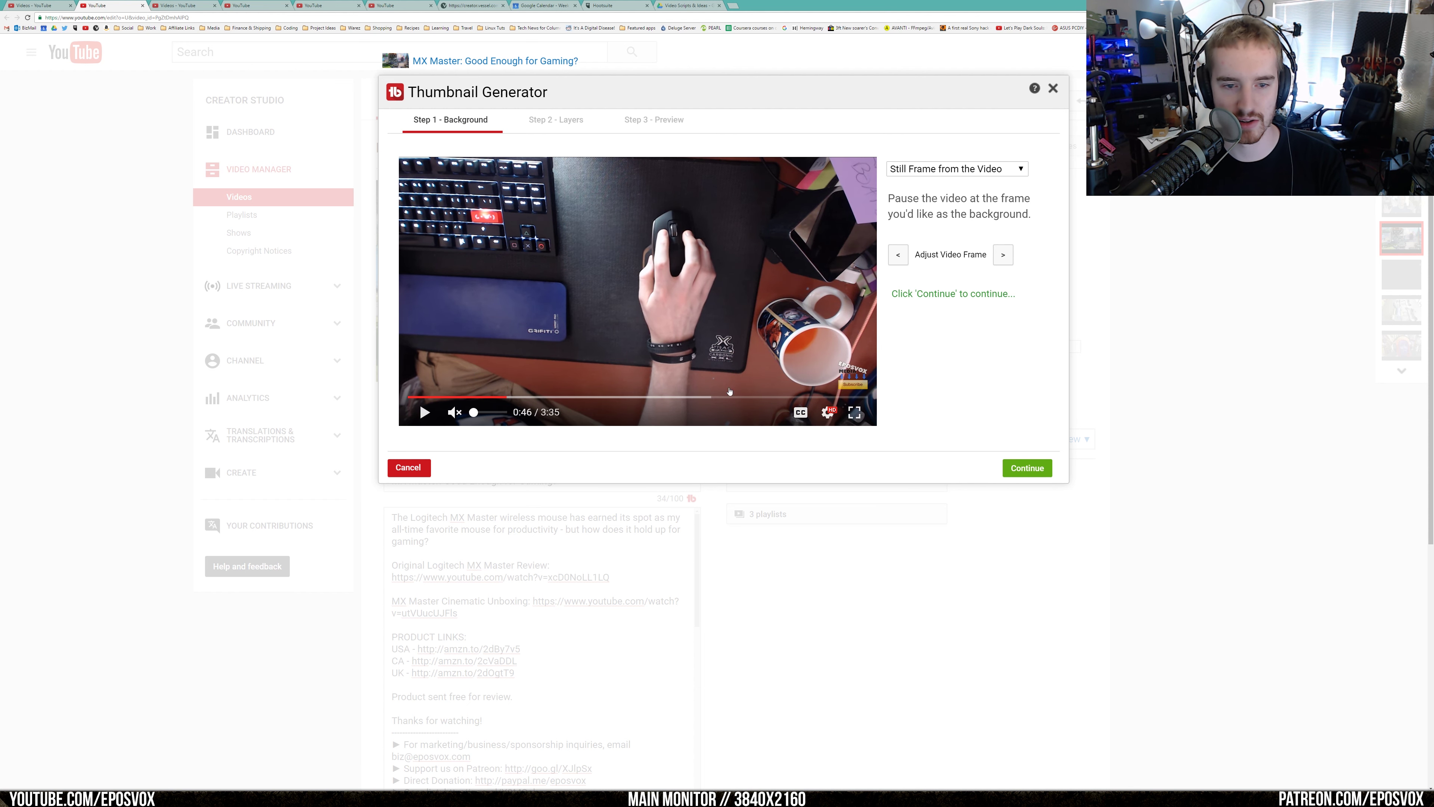
{"action": "left_click", "coordinate": [1027, 468]}
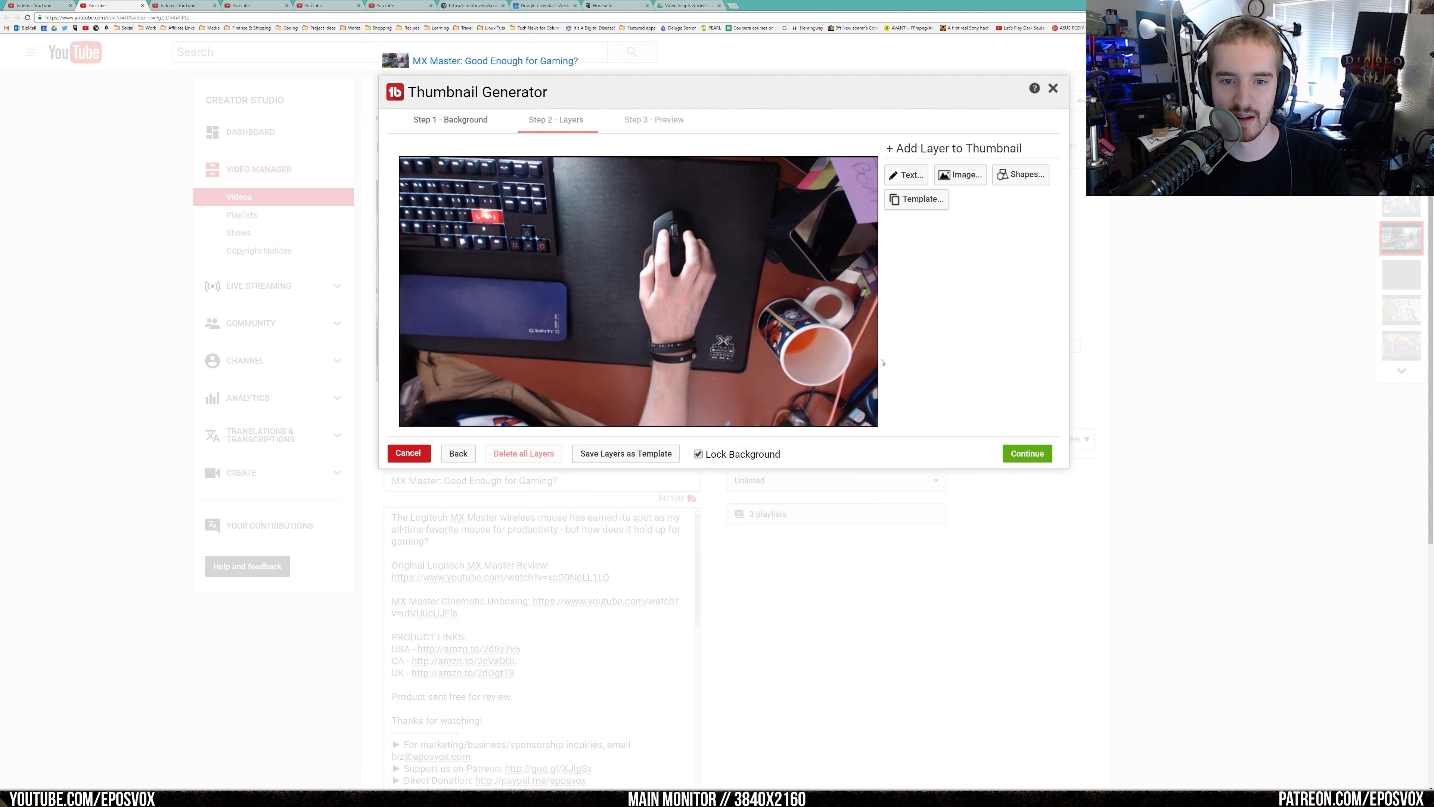
- Overlay the yellow REVIEW graphic with the cartoon face, start a text layer, and close the Thumbnail Generator without saving
{"action": "left_click", "coordinate": [965, 170]}
{"action": "scroll", "coordinate": [960, 307], "scroll_direction": "down", "scroll_amount": 2}
{"action": "scroll", "coordinate": [945, 305], "scroll_direction": "up", "scroll_amount": 1}
{"action": "left_click", "coordinate": [935, 305]}
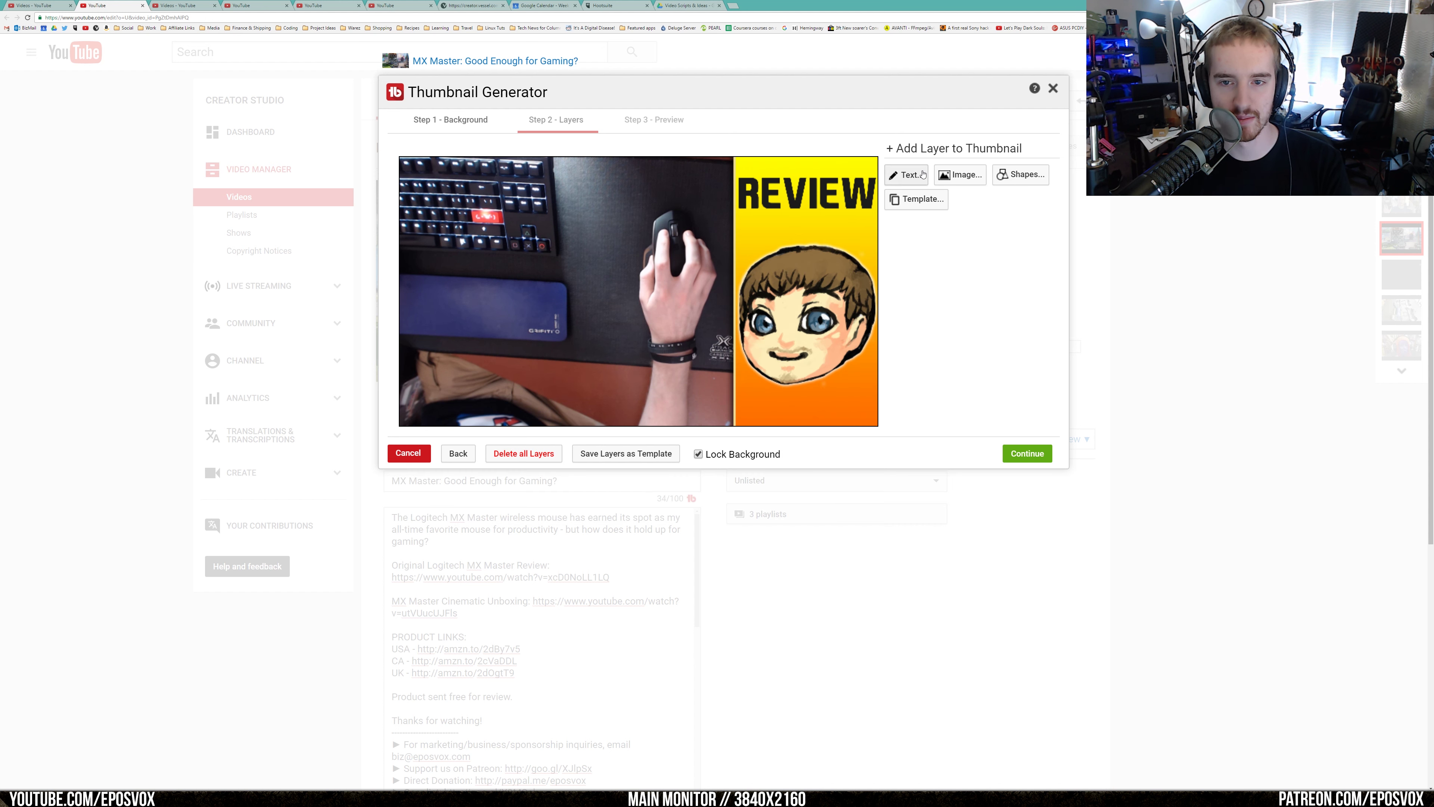
{"action": "left_click", "coordinate": [923, 175]}
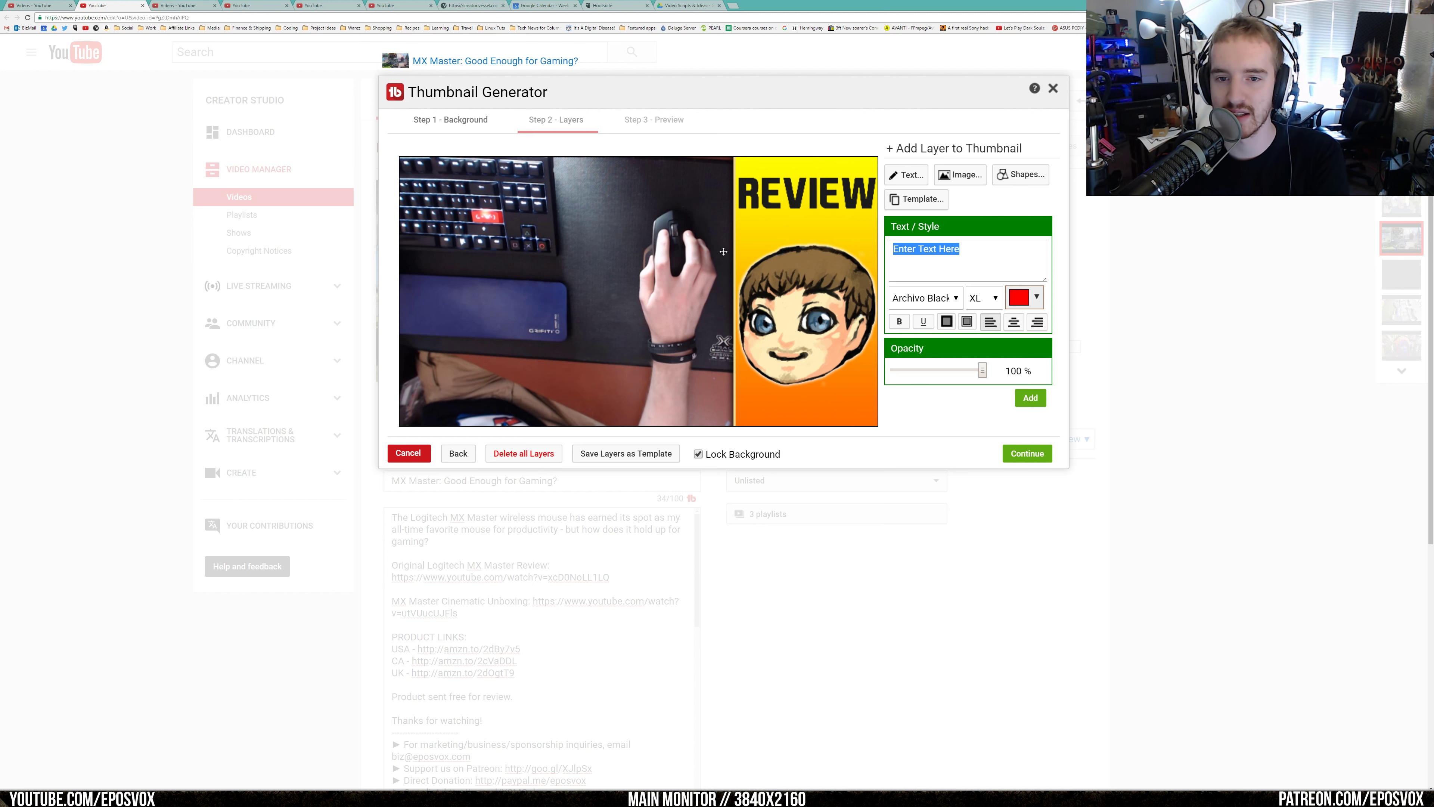
{"action": "left_click", "coordinate": [1053, 89]}
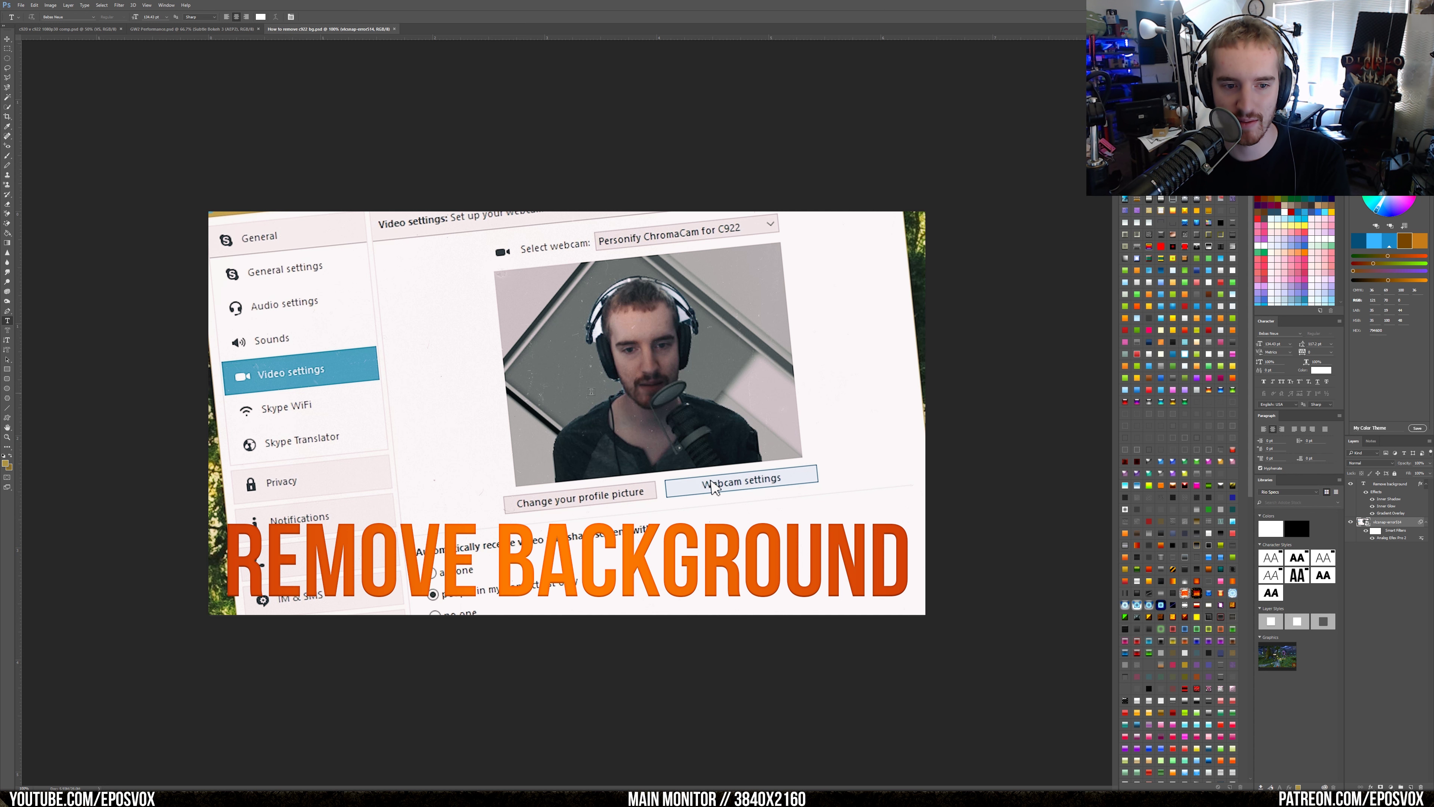
- Switch to Photoshop and create a new blank document with the proposed settings
{"action": "key", "text": "ctrl+n"}
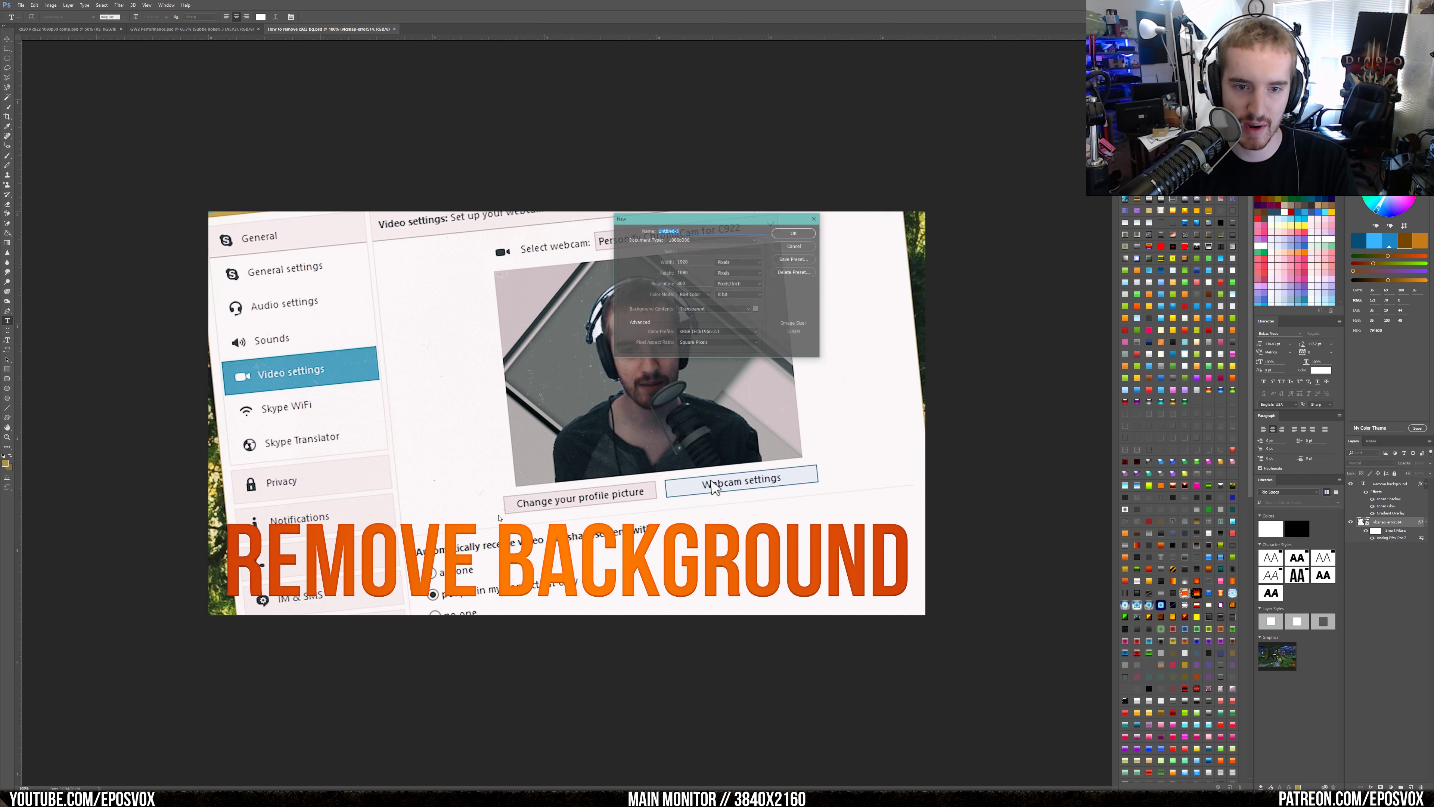
{"action": "key", "text": "Return"}
- Switch to File Explorer, browse to the H264 EXPORT folder, and play MX Master for Gaming.mp4 in VLC
{"action": "key", "text": "alt+Tab"}
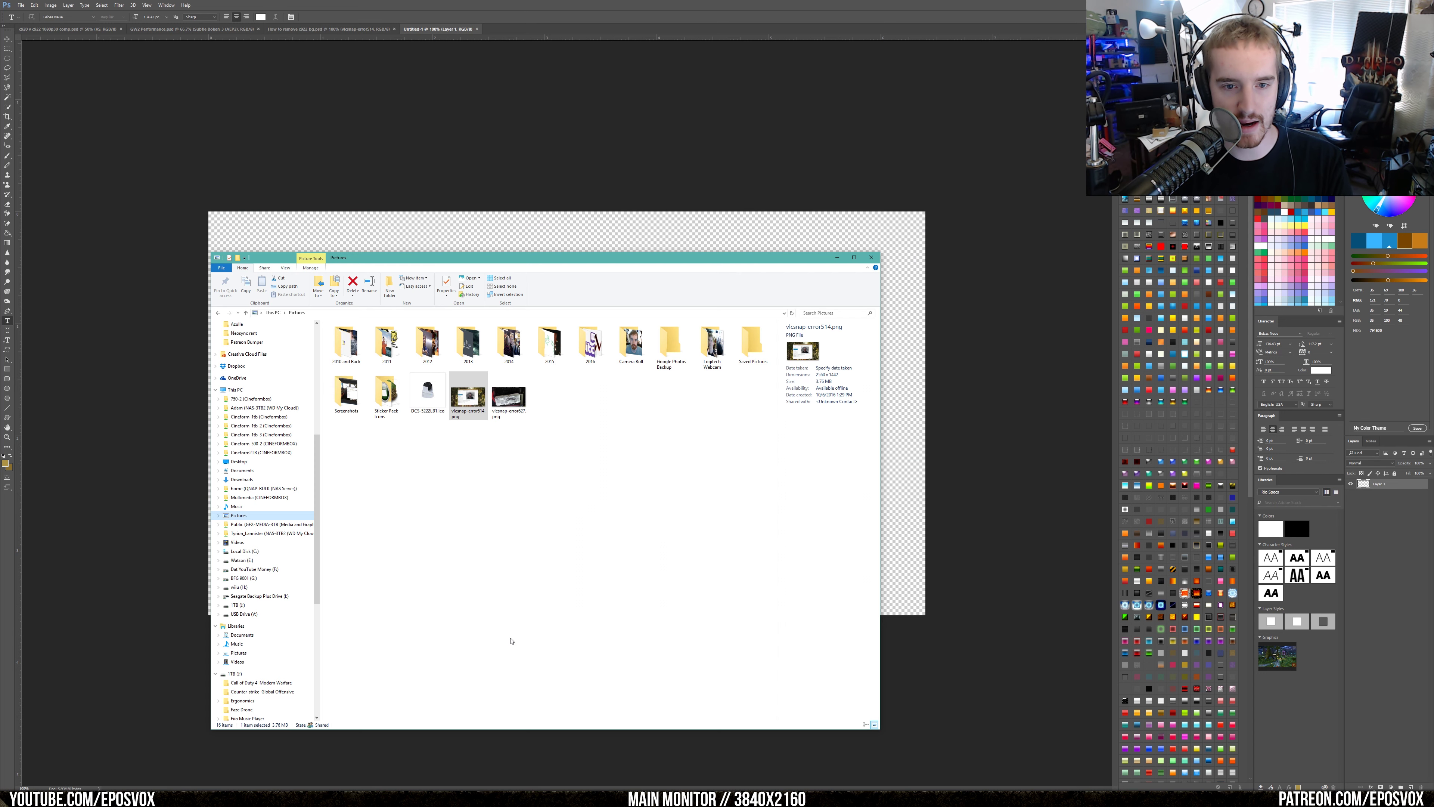
{"action": "left_click_drag", "start_coordinate": [515, 265], "coordinate": [809, 219]}
{"action": "scroll", "coordinate": [579, 448], "scroll_direction": "up", "scroll_amount": 6}
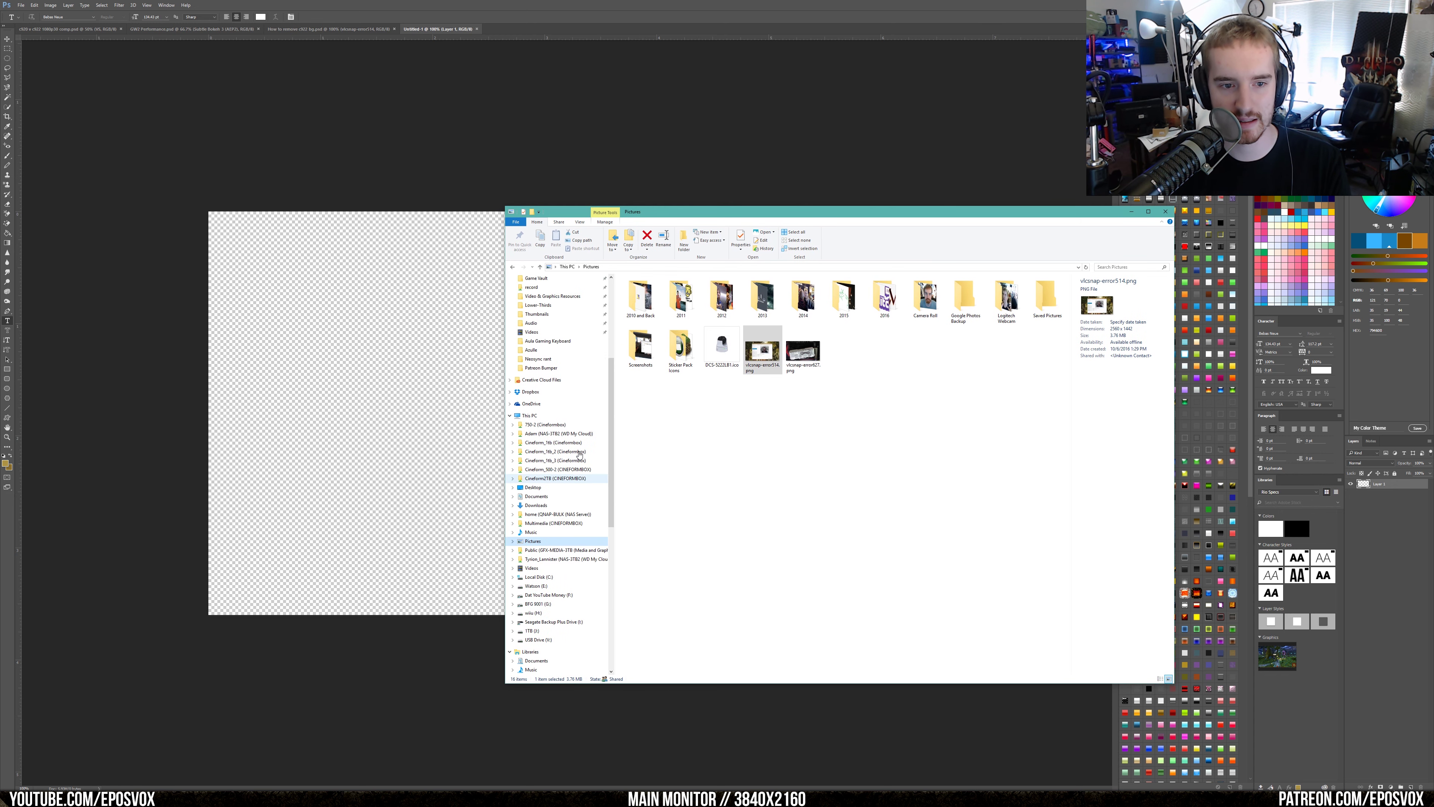
{"action": "left_click", "coordinate": [555, 351]}
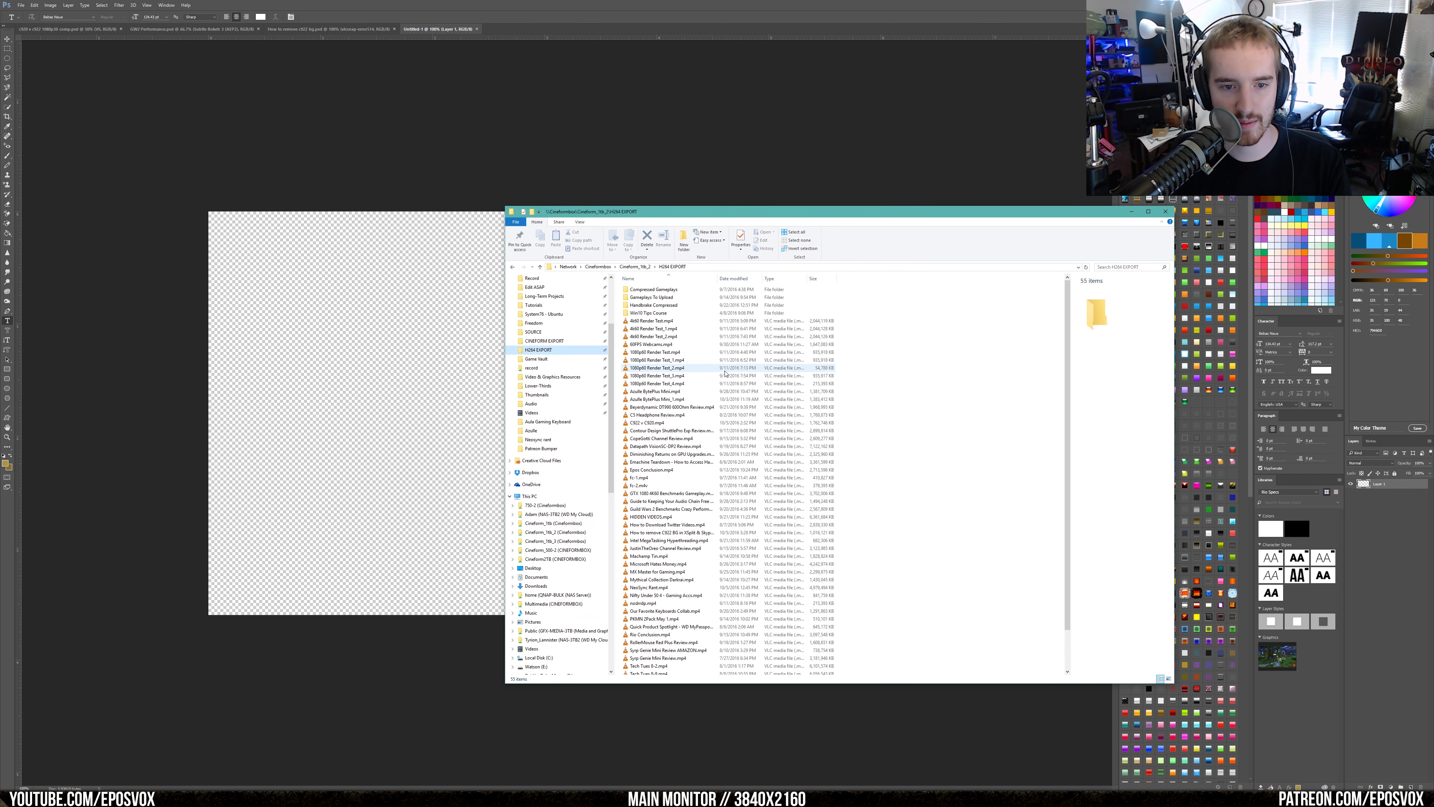
{"action": "scroll", "coordinate": [713, 408], "scroll_direction": "down", "scroll_amount": 2}
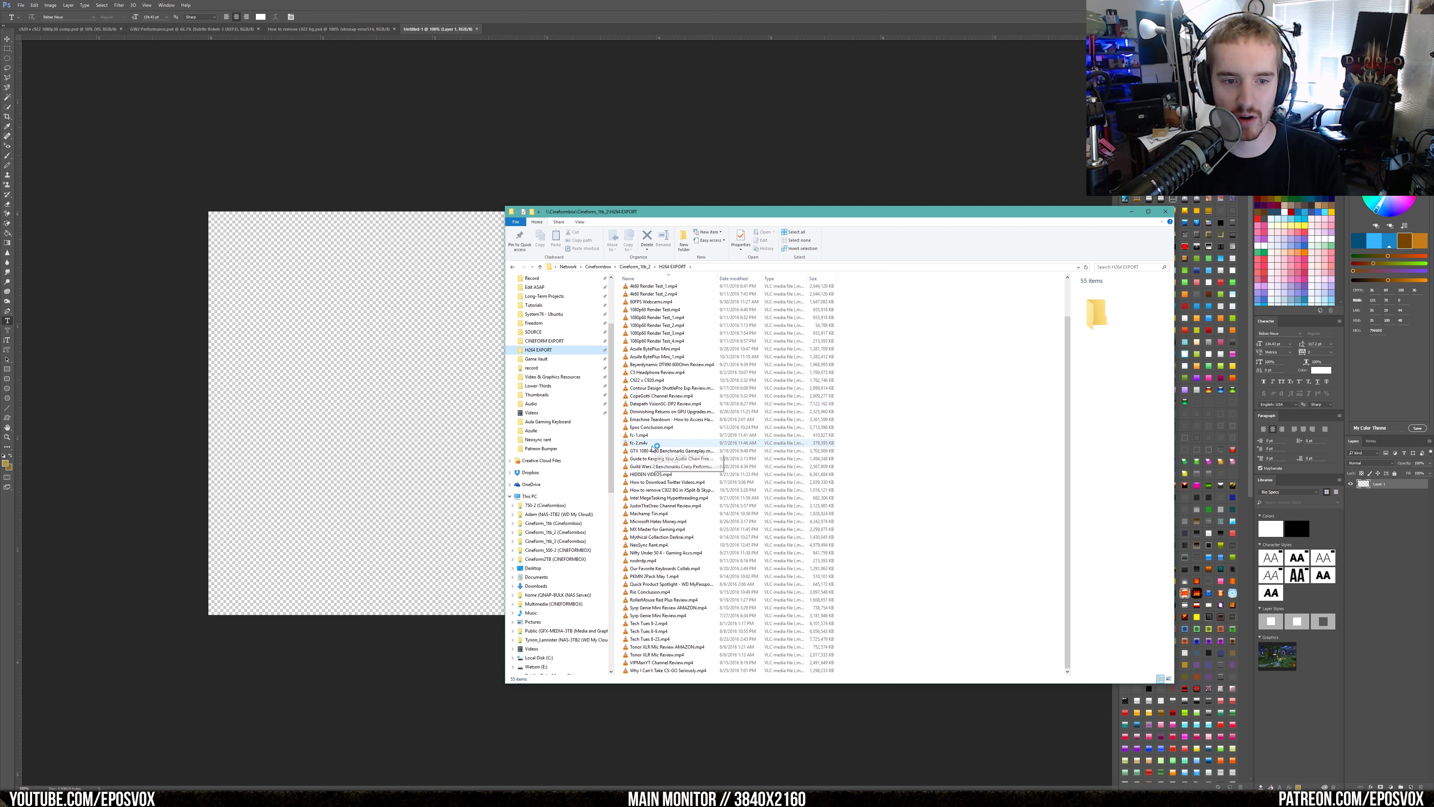
{"action": "scroll", "coordinate": [593, 455], "scroll_direction": "up", "scroll_amount": 3}
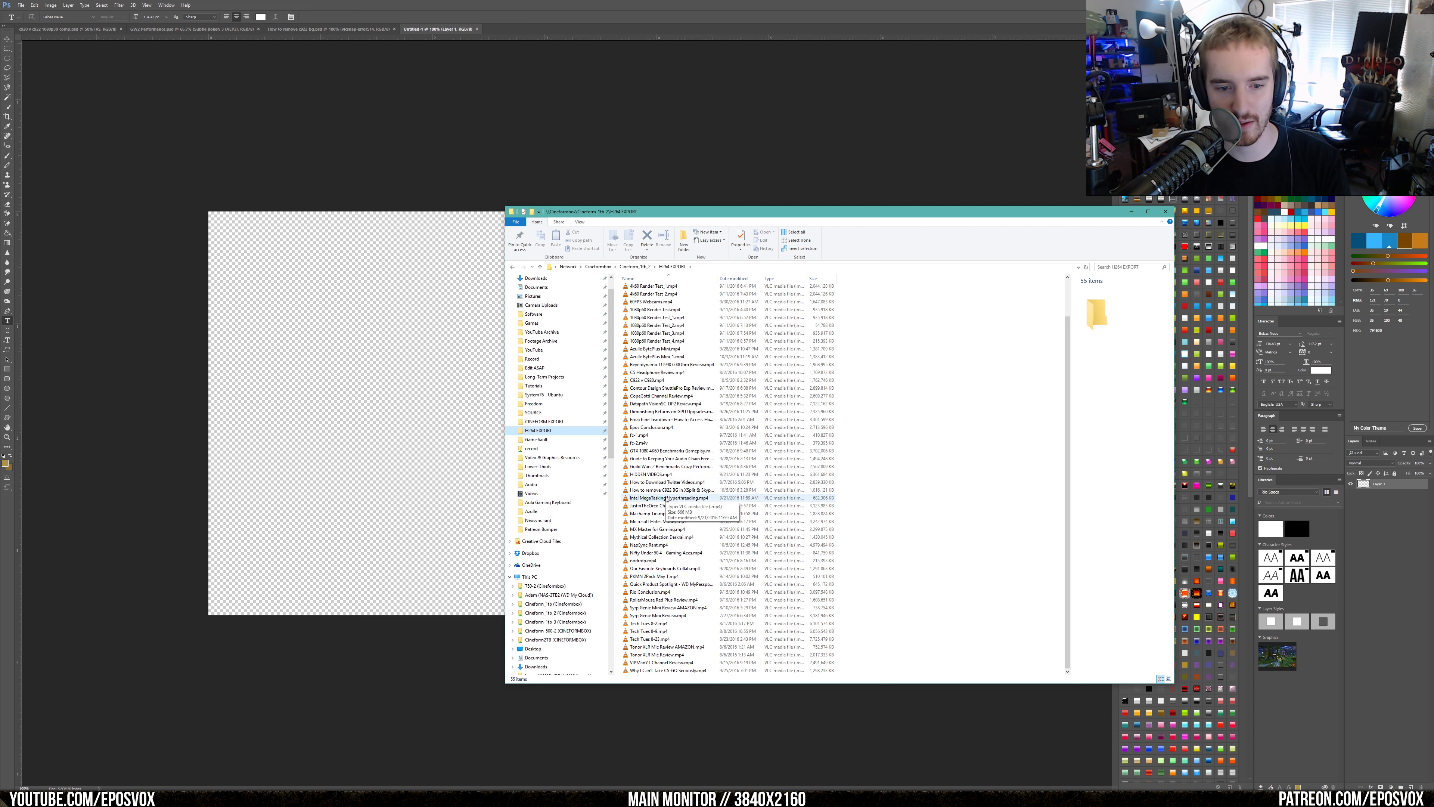
{"action": "left_click", "coordinate": [659, 529]}
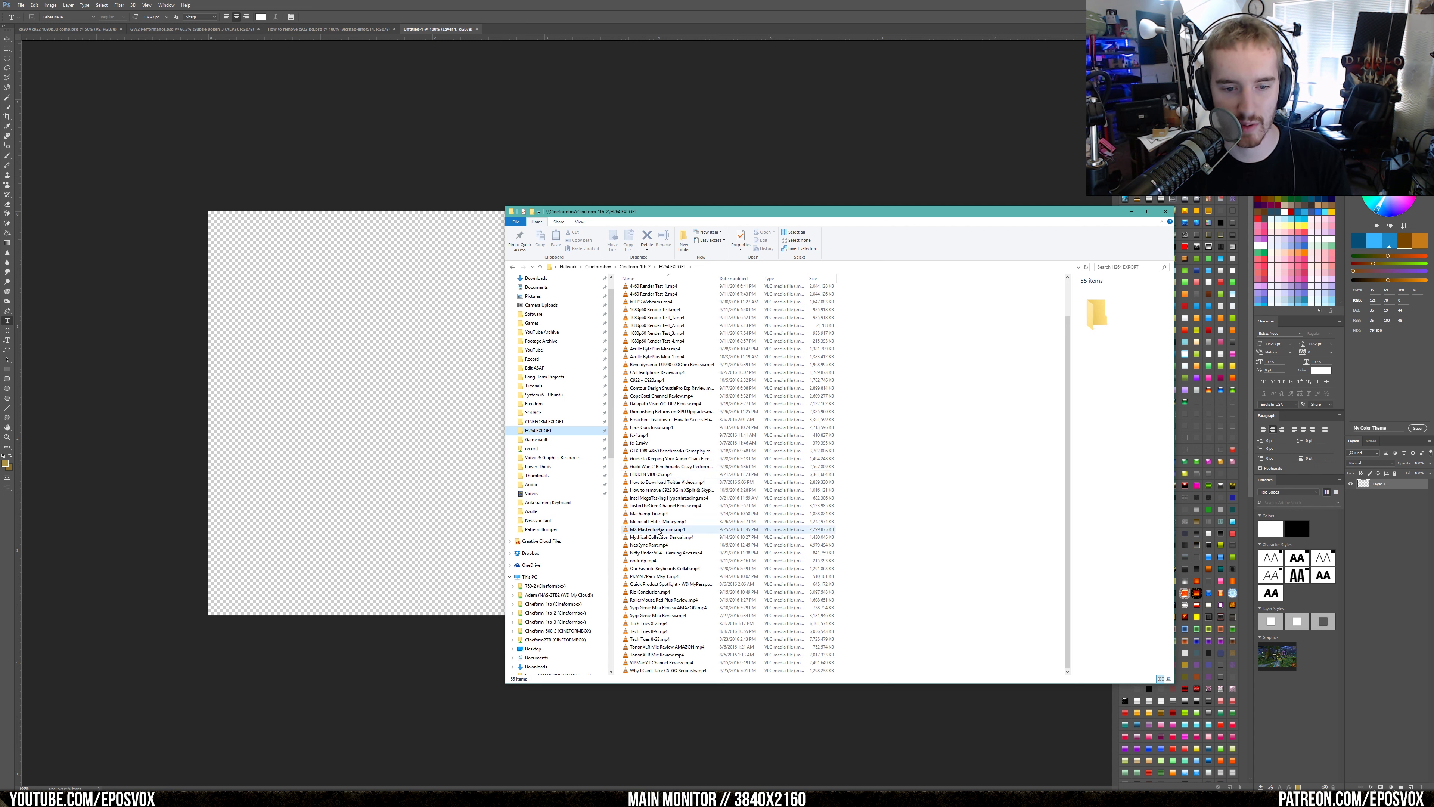
{"action": "double_click", "coordinate": [659, 529]}
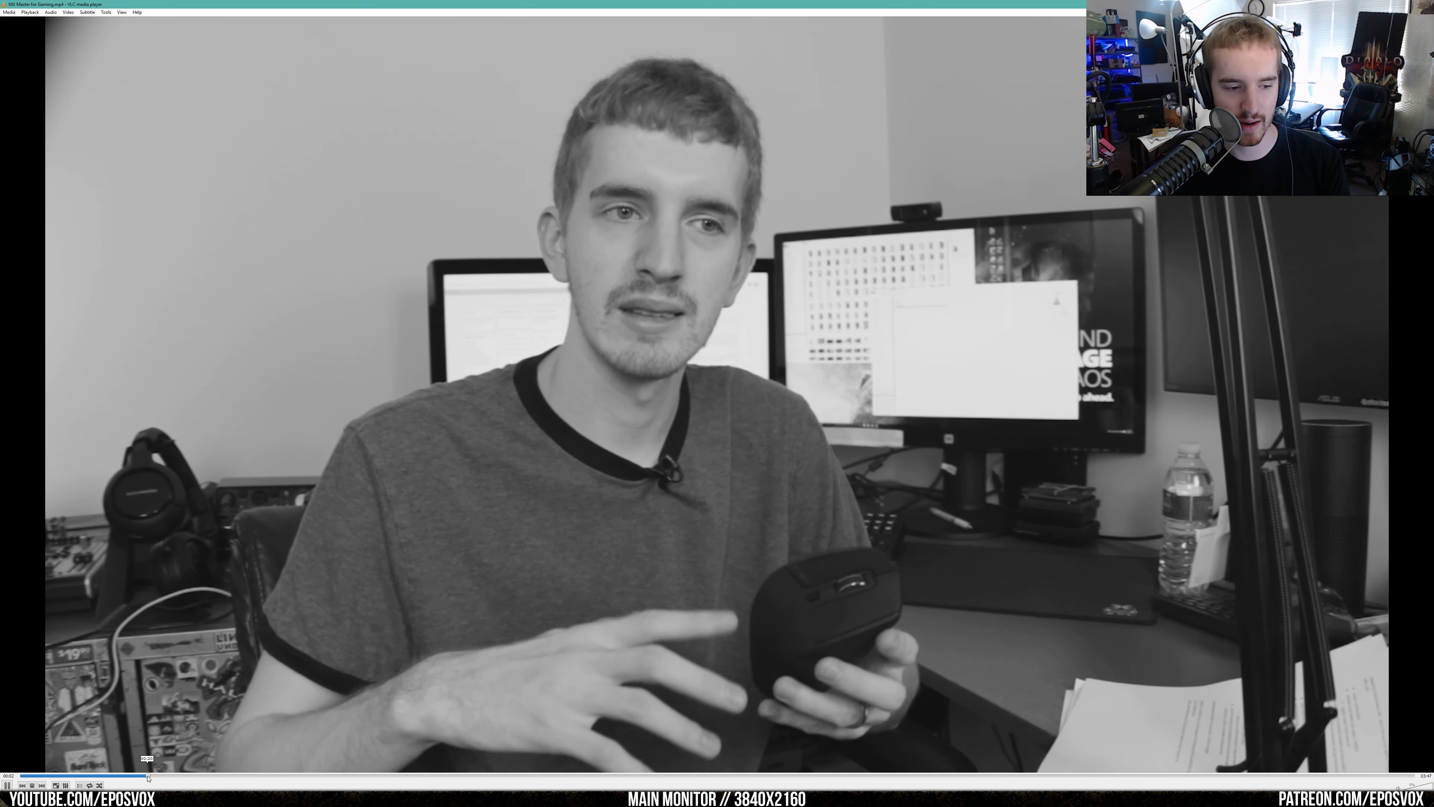
- Skim through the MX Master for Gaming video for mouse close-ups that could serve as the thumbnail image
{"action": "left_click", "coordinate": [148, 776]}
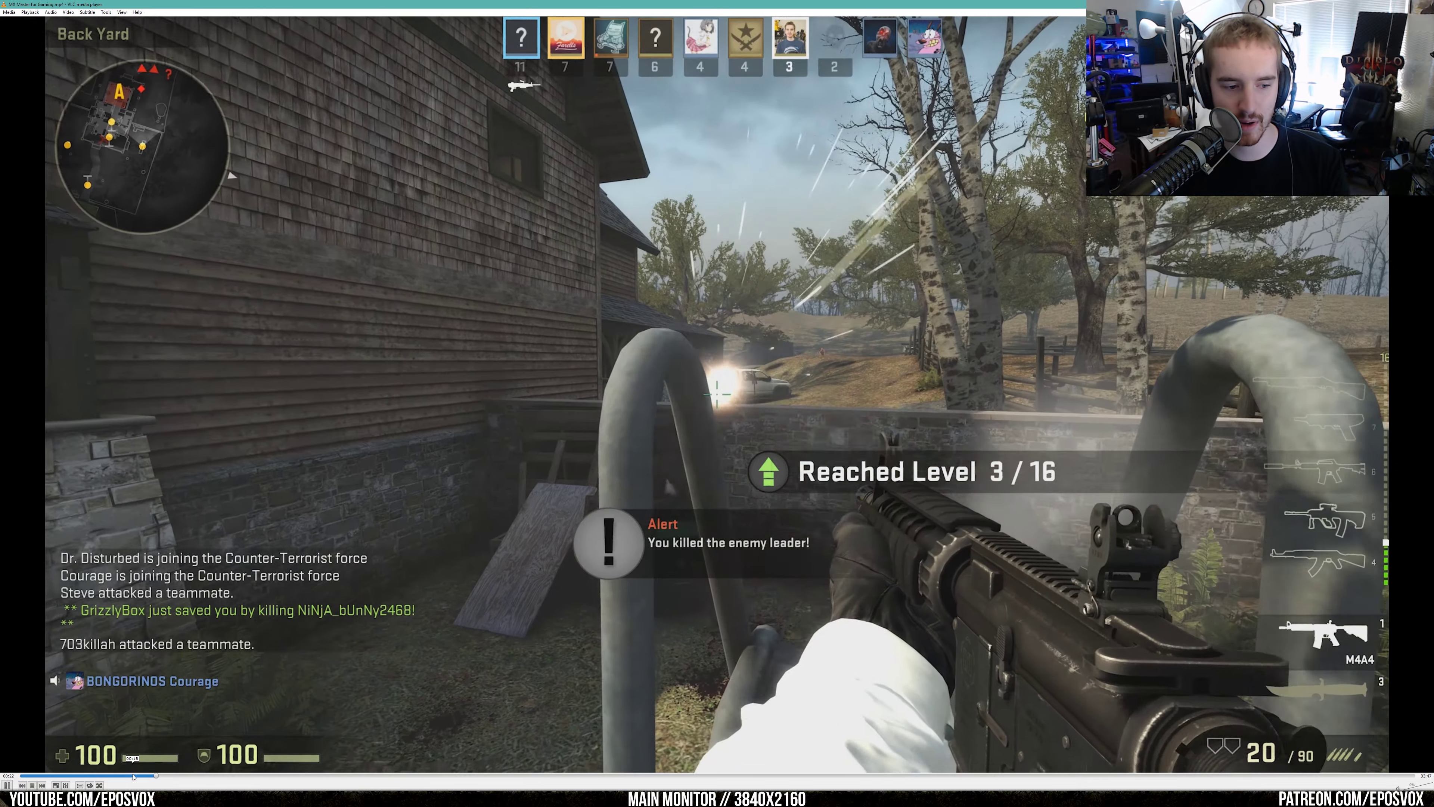
{"action": "left_click", "coordinate": [134, 776]}
{"action": "left_click", "coordinate": [193, 776]}
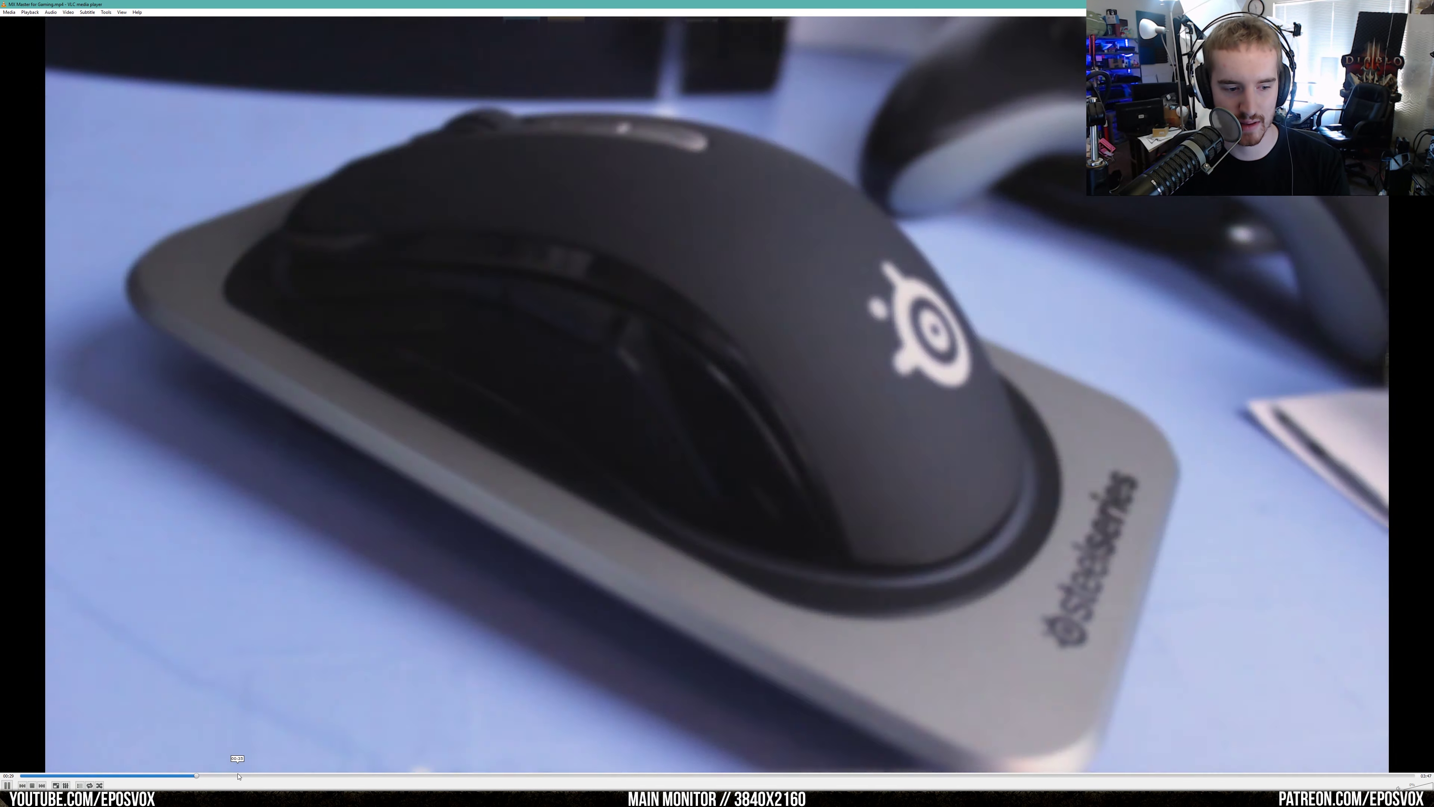
{"action": "left_click", "coordinate": [239, 777]}
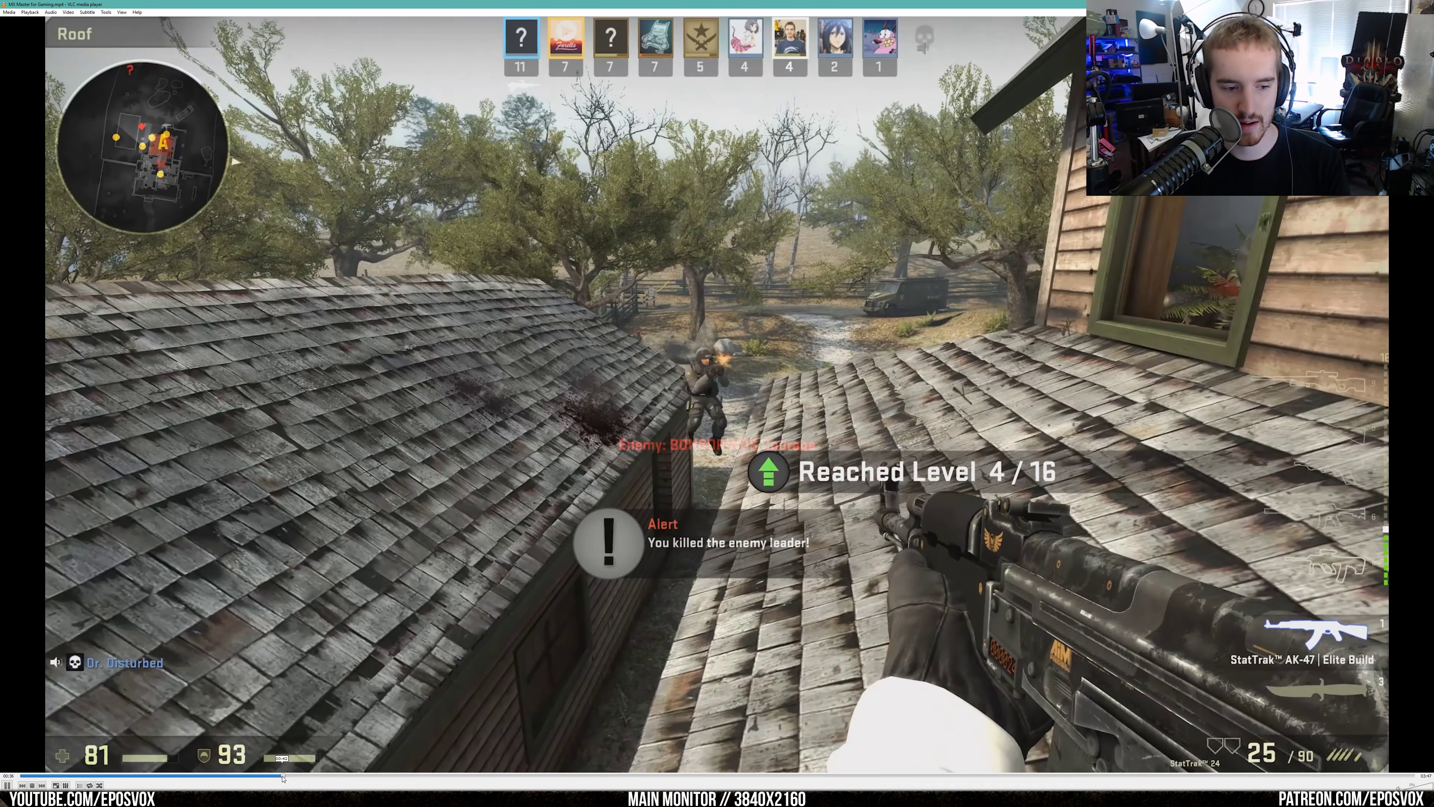
{"action": "left_click", "coordinate": [282, 776]}
{"action": "left_click", "coordinate": [376, 776]}
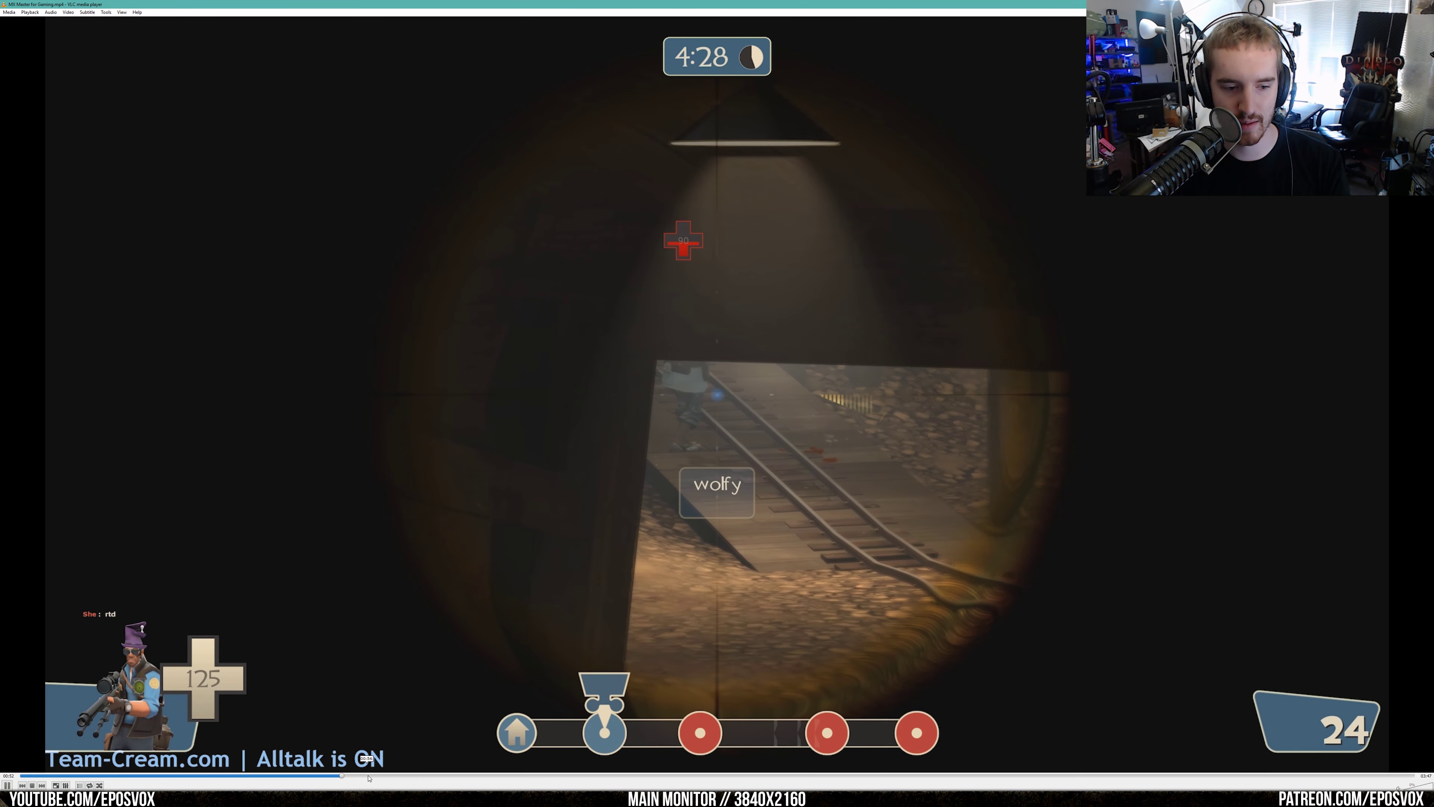
{"action": "left_click", "coordinate": [399, 777]}
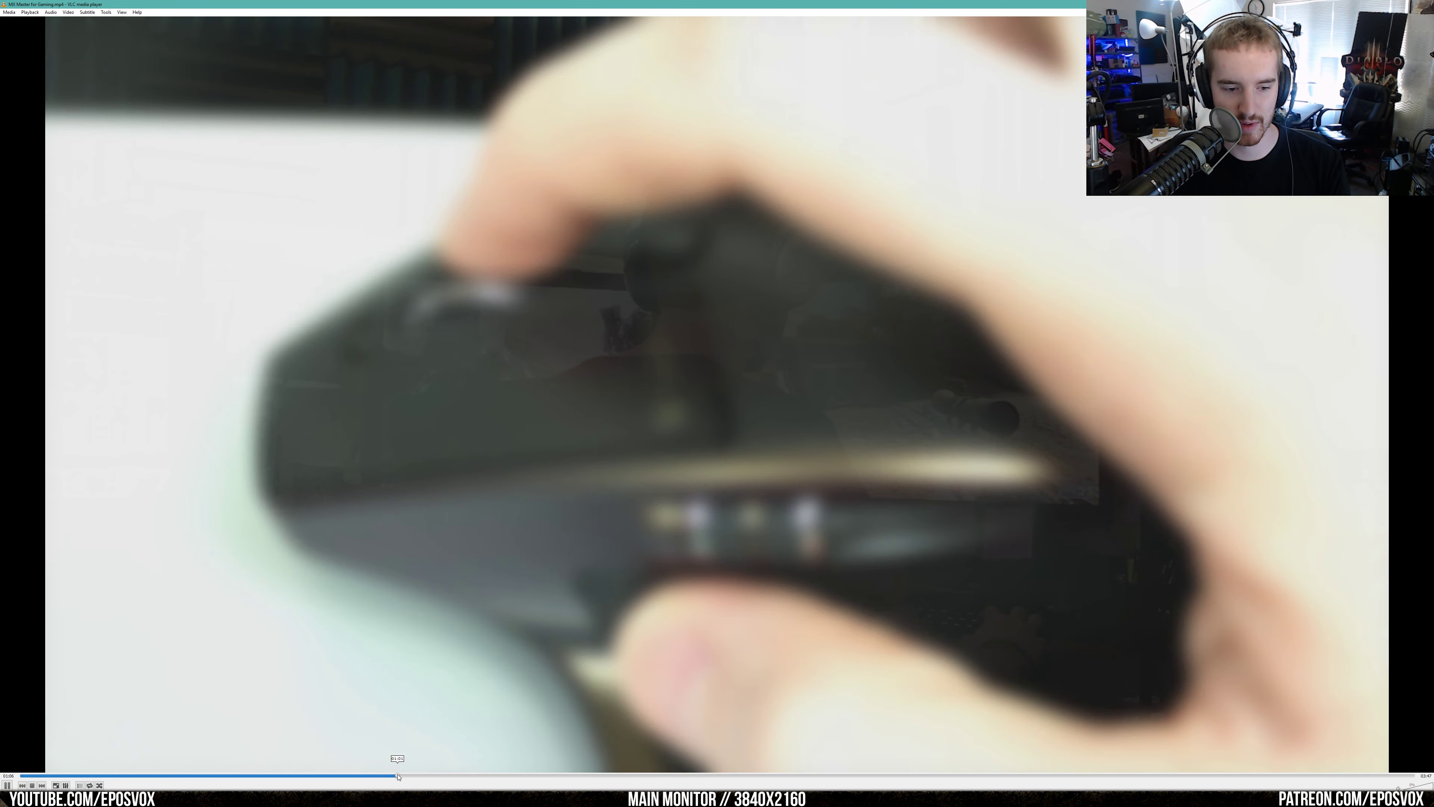
{"action": "key", "text": "space"}
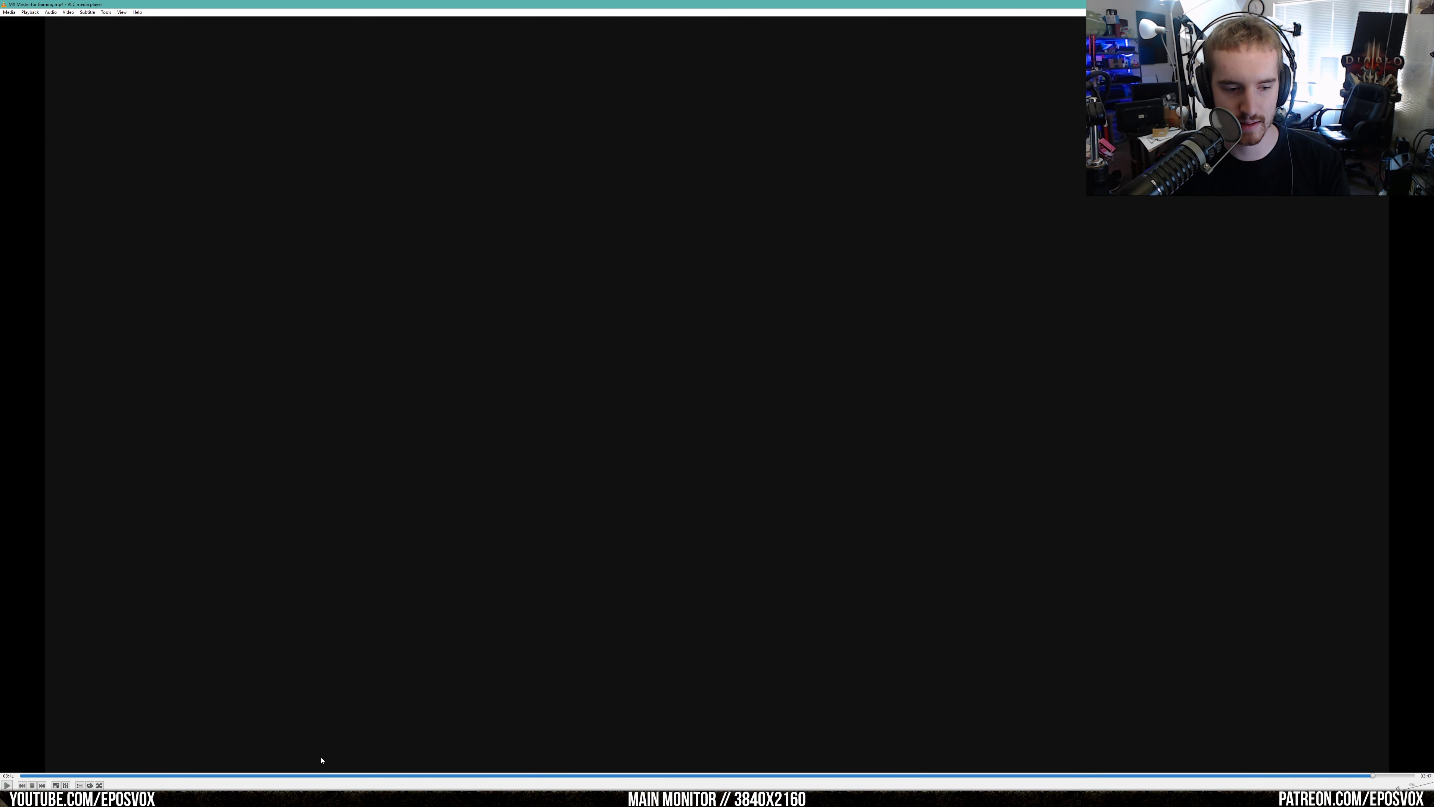
{"action": "left_click", "coordinate": [300, 775]}
{"action": "left_click", "coordinate": [155, 778]}
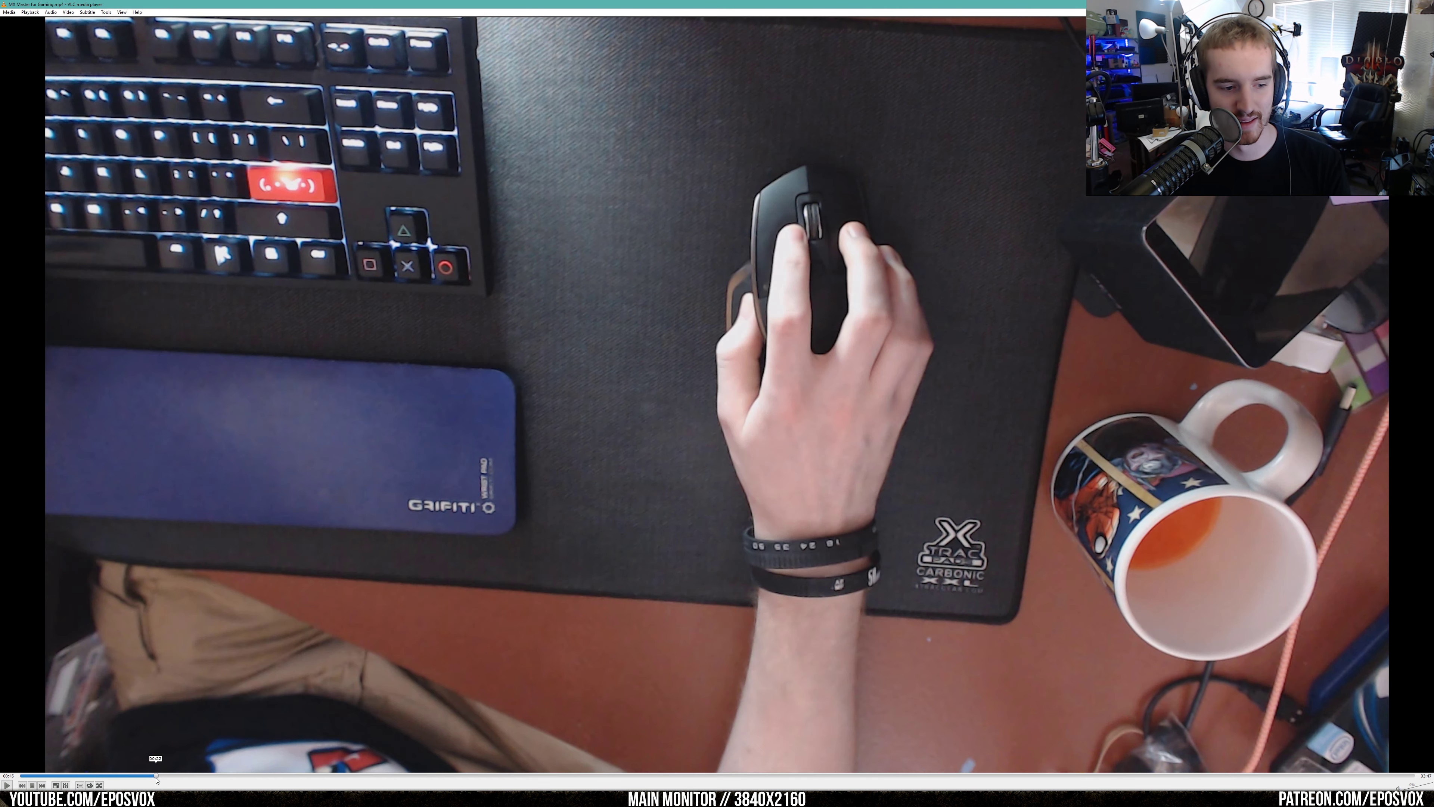
{"action": "left_click", "coordinate": [222, 778]}
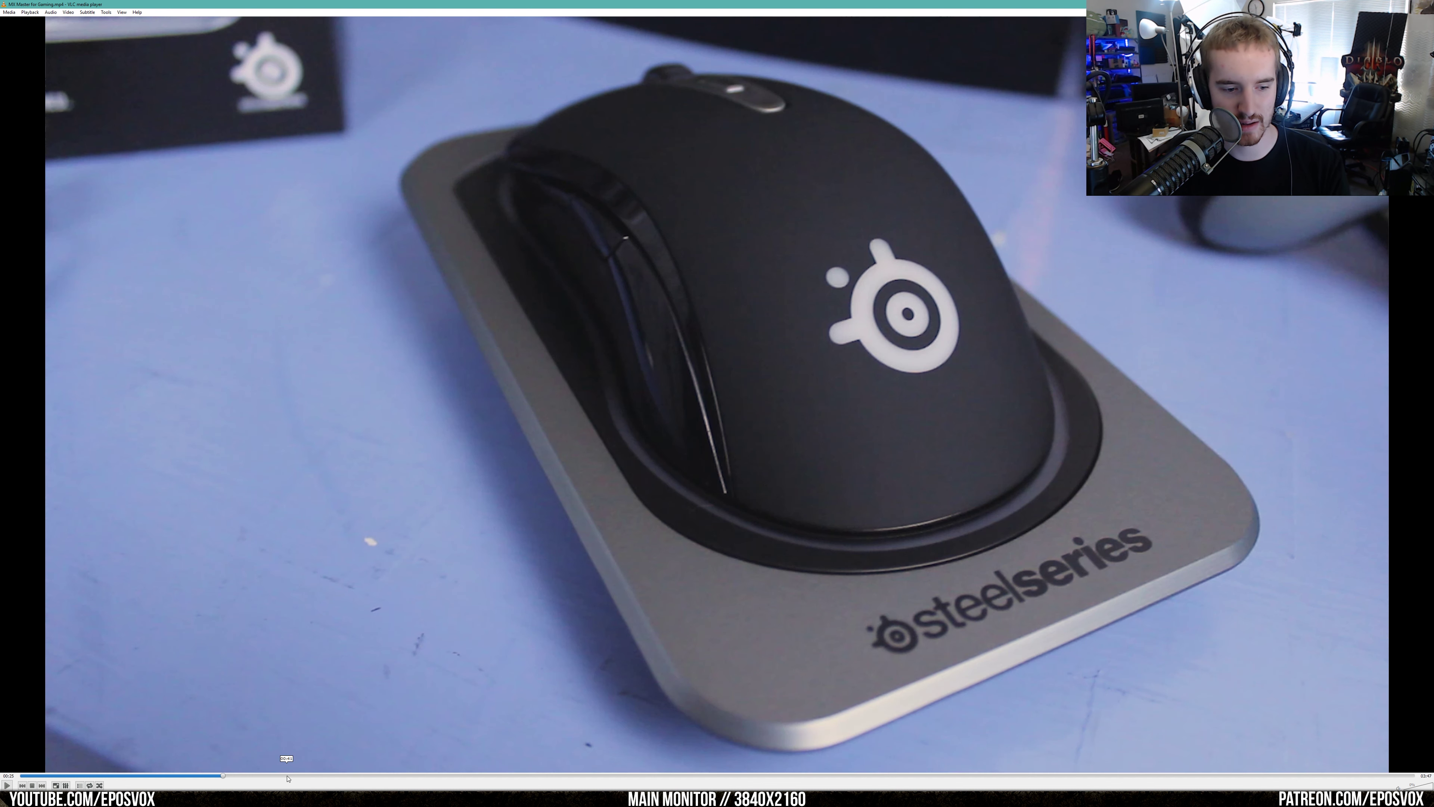
- Switch back to File Explorer, open the 2015 folder in Pictures, and check the original MX Master review's date in YouTube's Video Manager
{"action": "key", "text": "alt+Tab"}
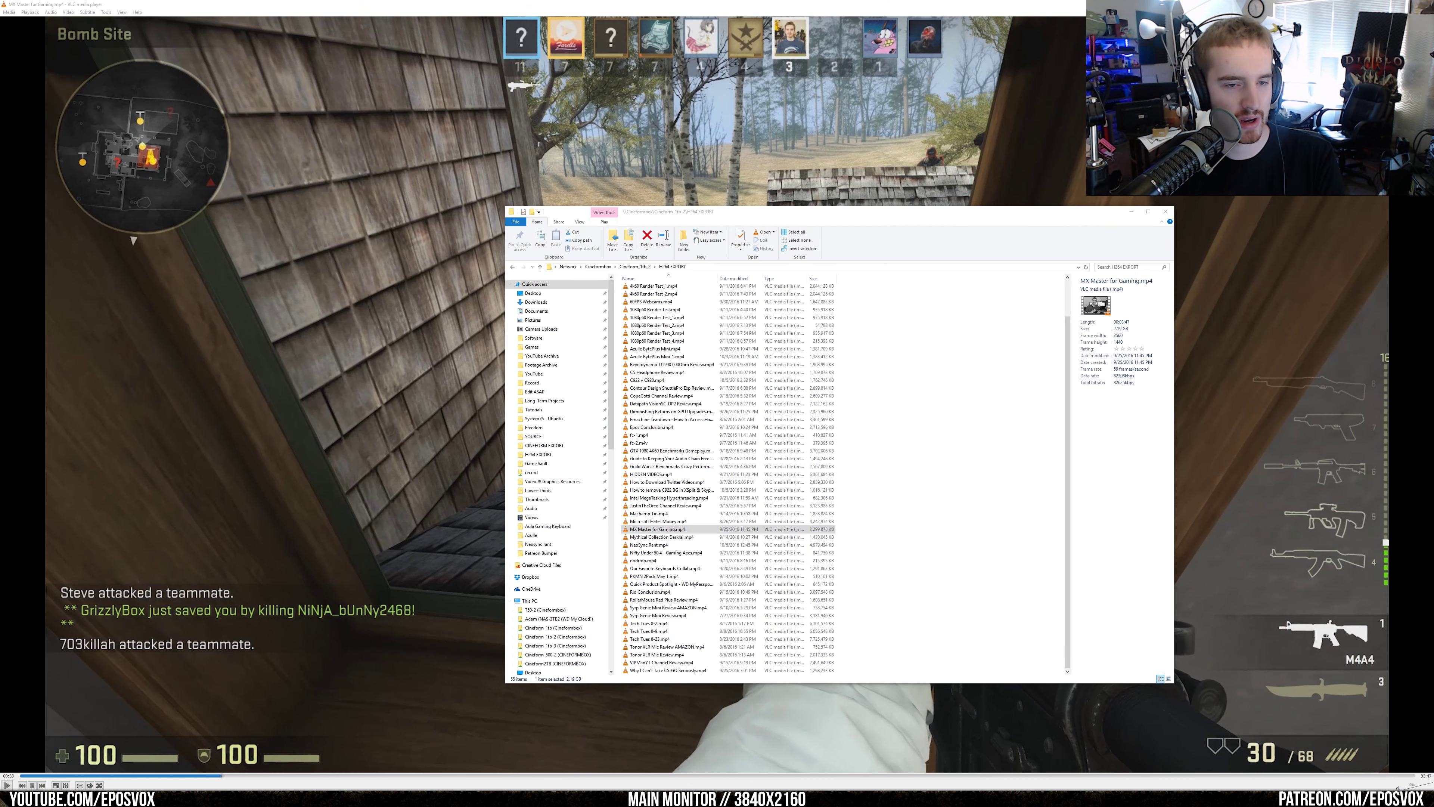
{"action": "scroll", "coordinate": [534, 452], "scroll_direction": "down", "scroll_amount": 2}
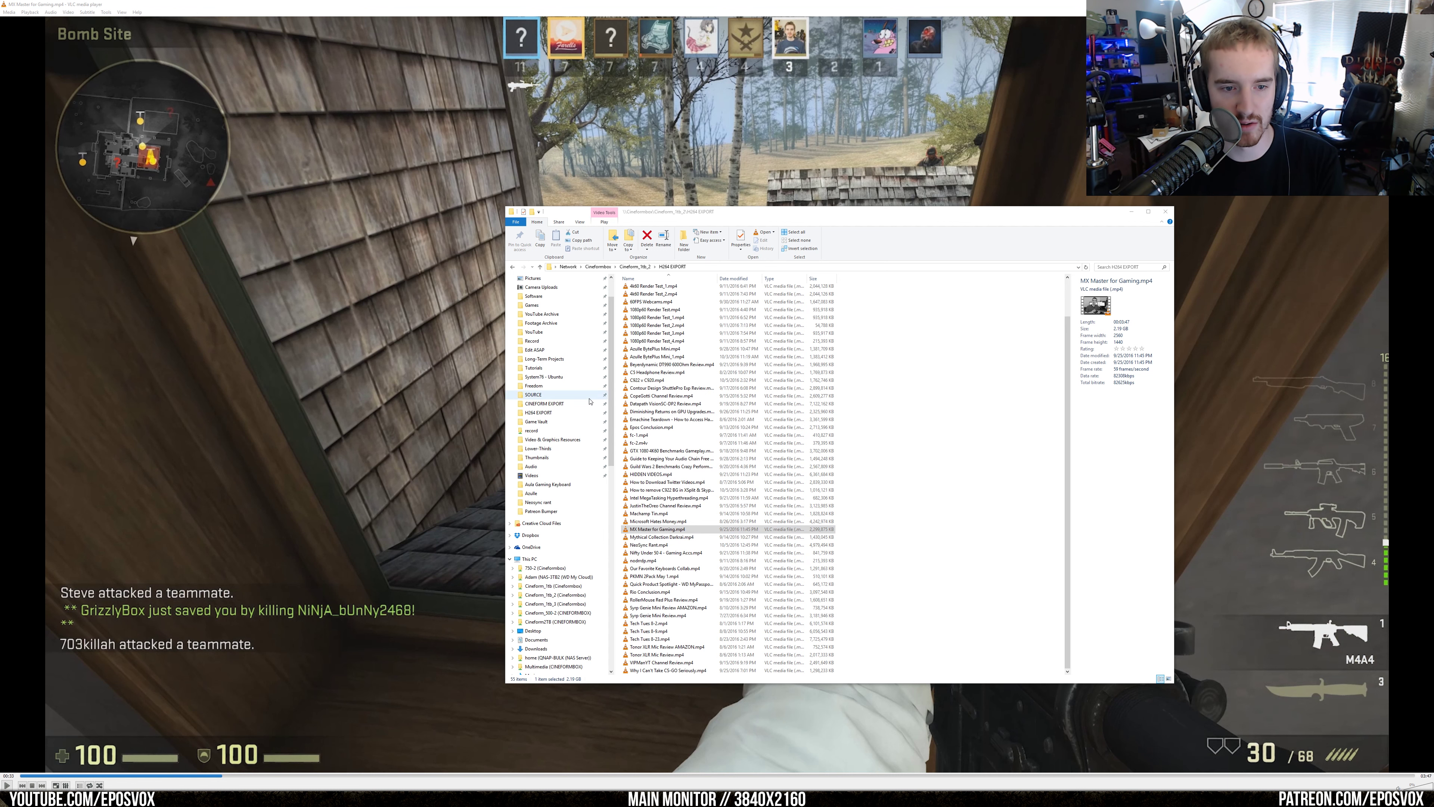
{"action": "scroll", "coordinate": [534, 488], "scroll_direction": "down", "scroll_amount": 2}
{"action": "left_click", "coordinate": [534, 595]}
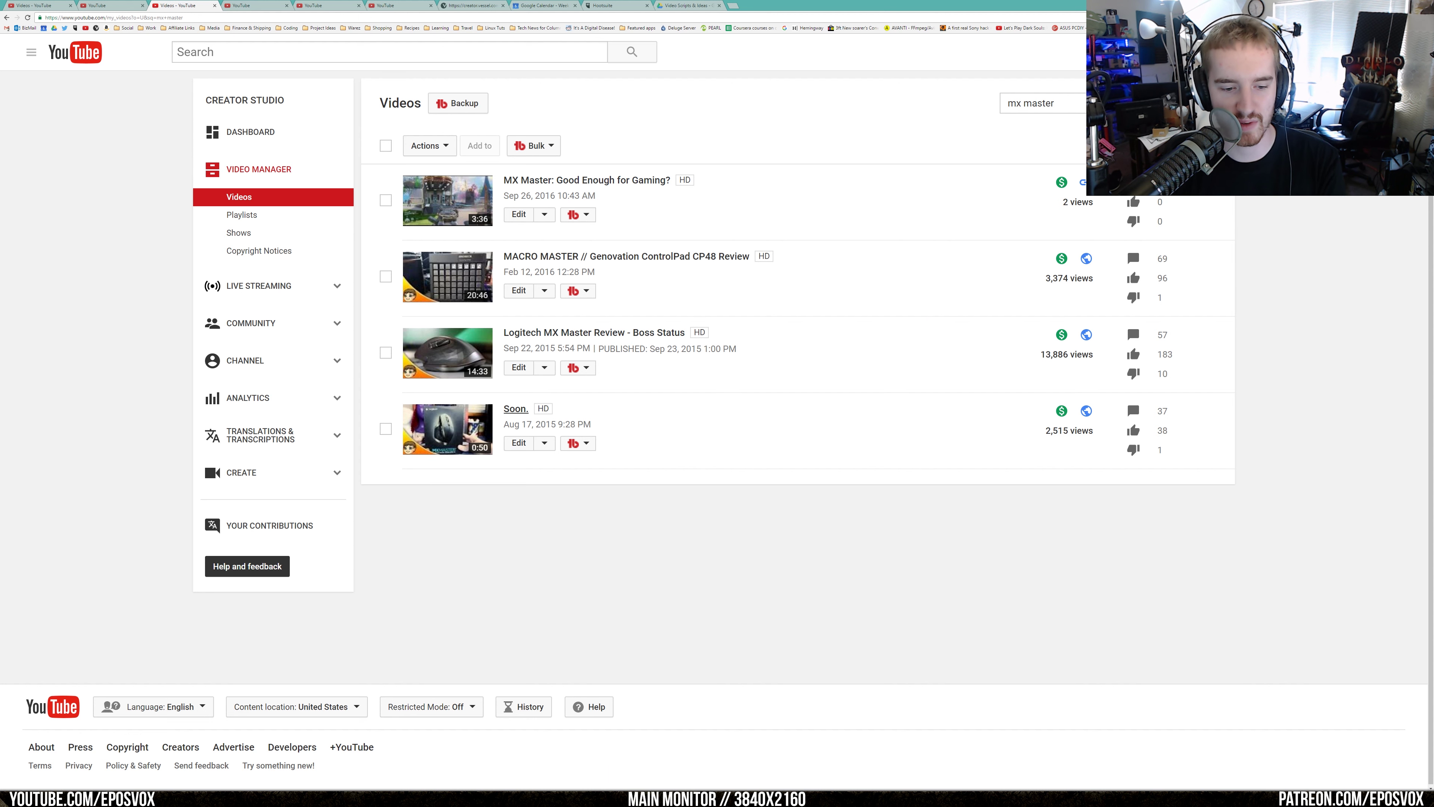
{"action": "key", "text": "alt+Tab"}
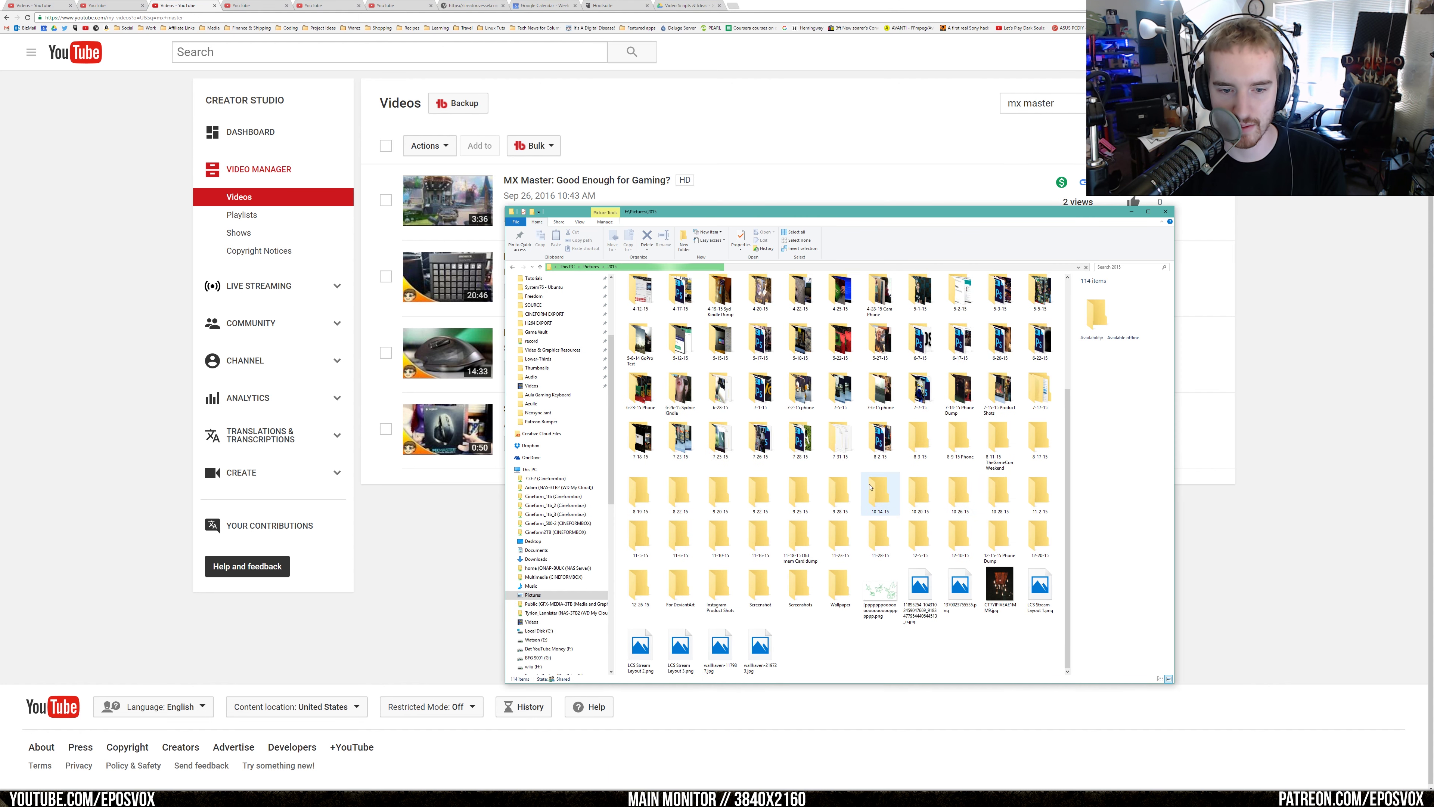
- Look into the 9-20-15 photo folder, return to the 2015 folder, and open the 9-22-15 folder
{"action": "double_click", "coordinate": [721, 490]}
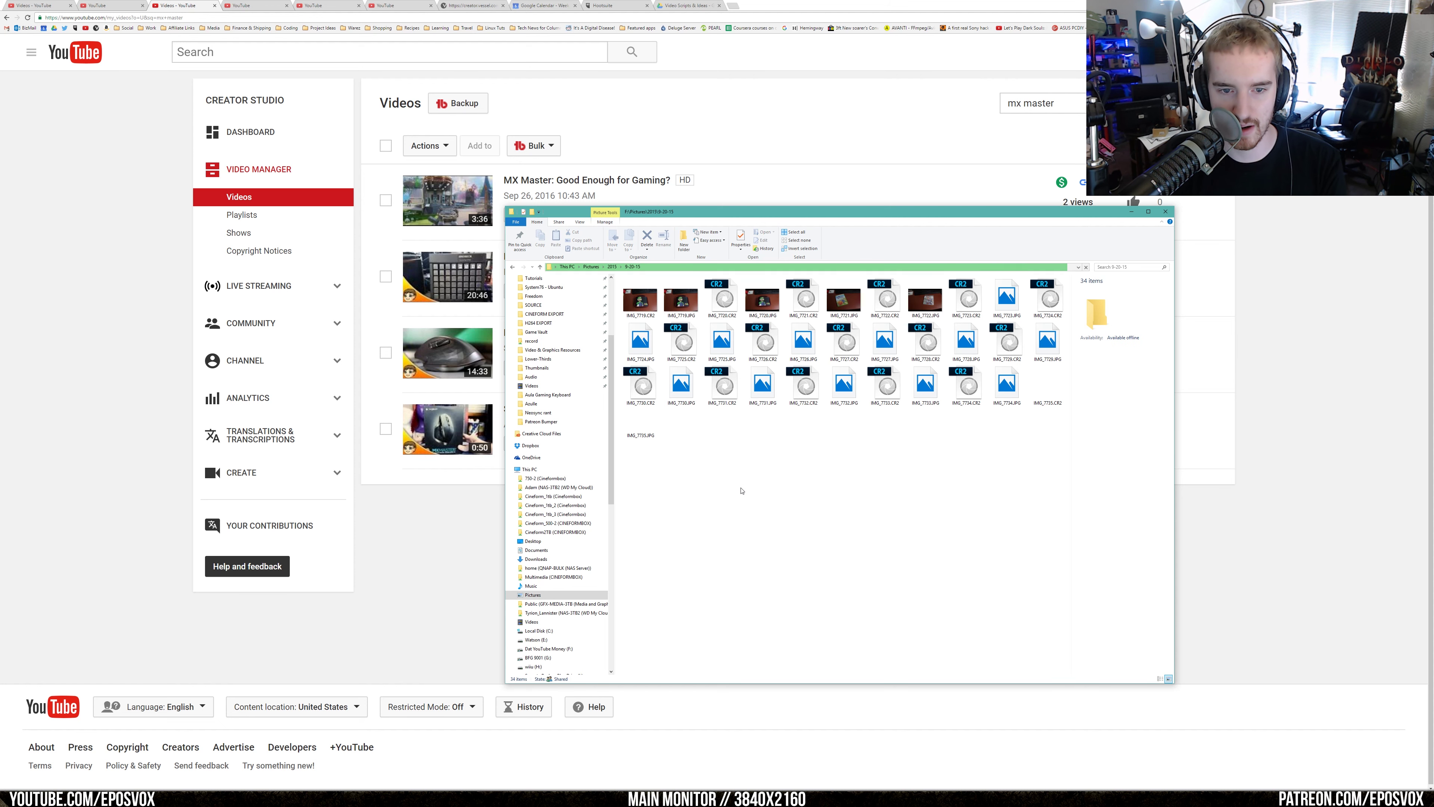
{"action": "key", "text": "BackSpace"}
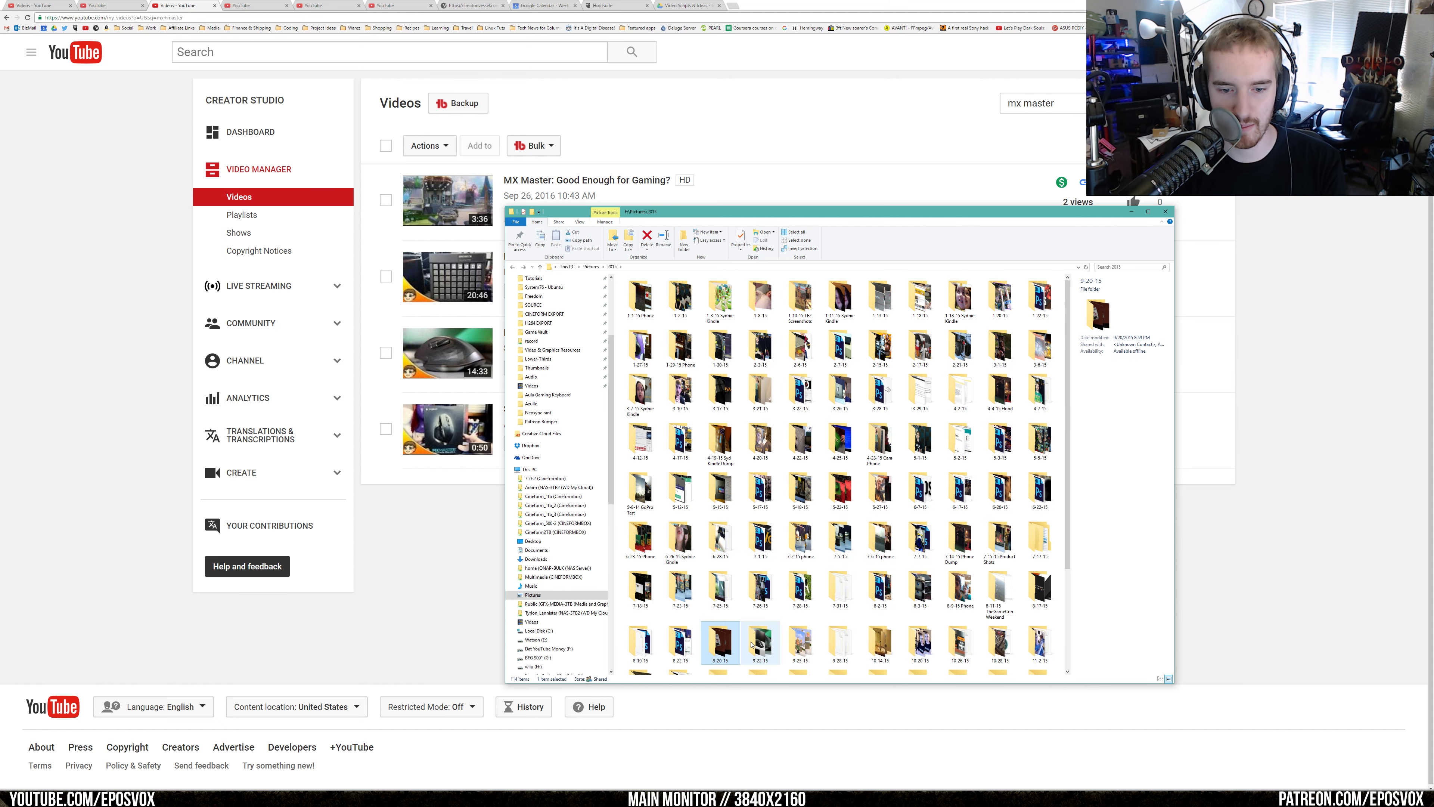
{"action": "double_click", "coordinate": [752, 644]}
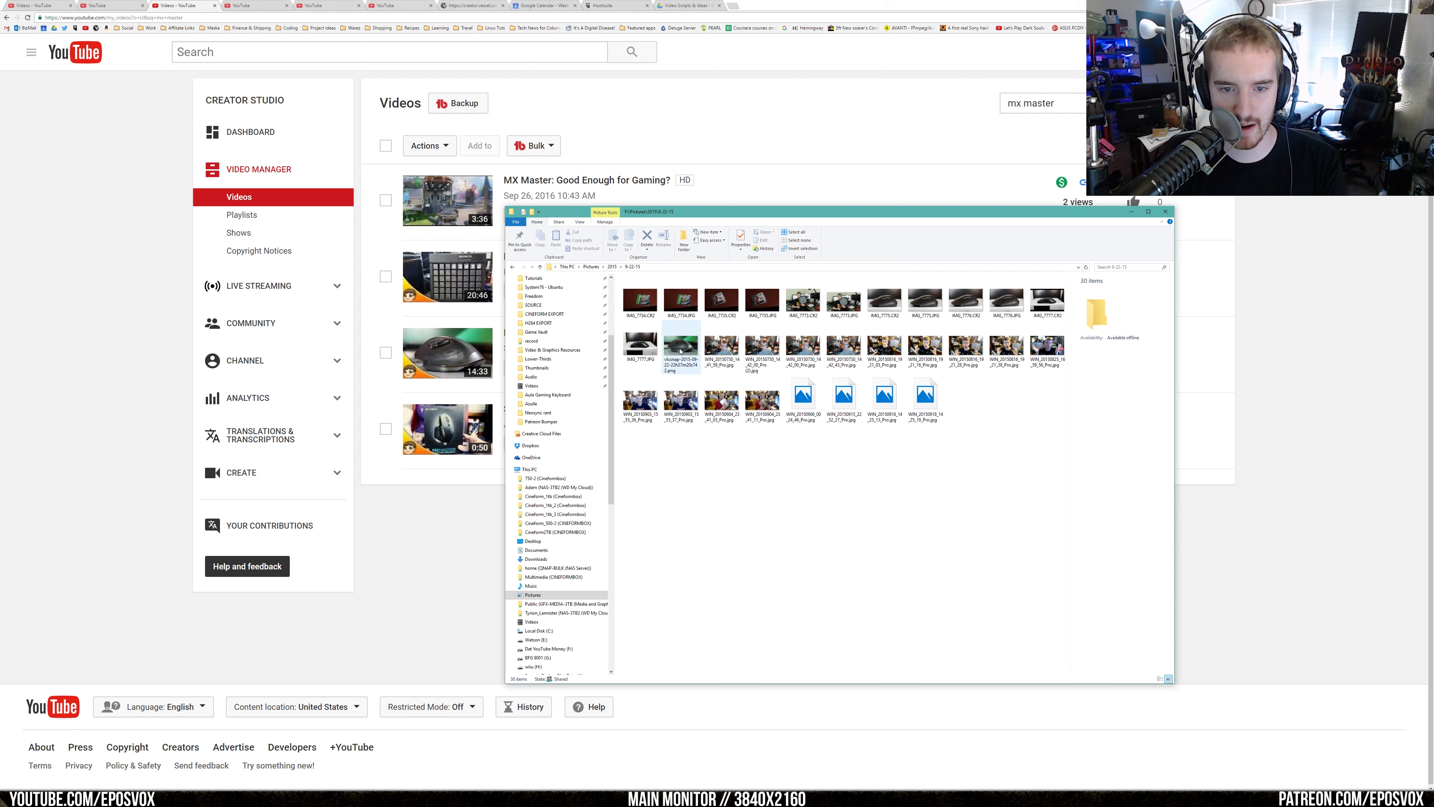
- Preview IMG_7776.JPG, IMG_7775.JPG and the vlcsnap mouse image to compare them as thumbnail candidates, and close the previews
{"action": "left_click", "coordinate": [1008, 302]}
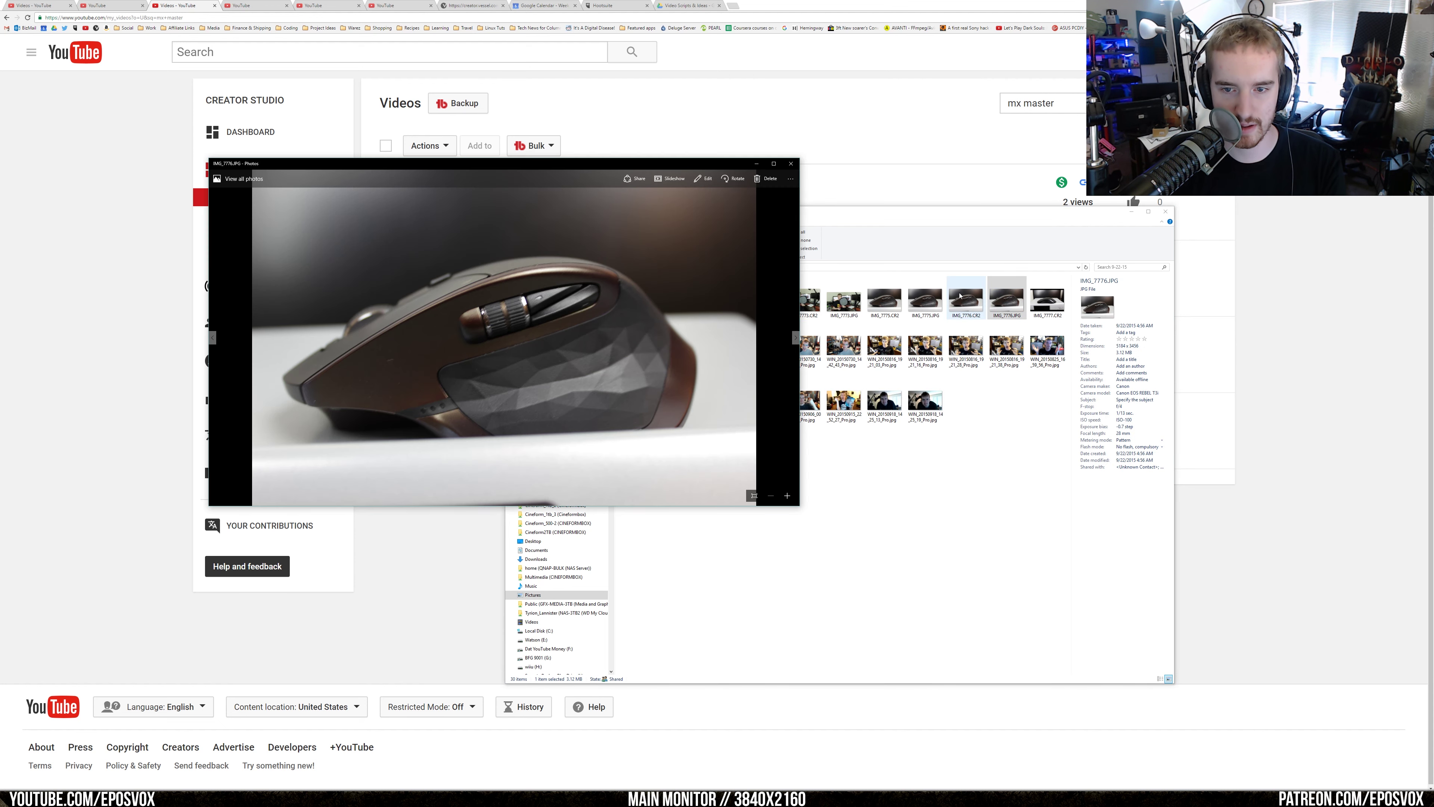
{"action": "double_click", "coordinate": [926, 304]}
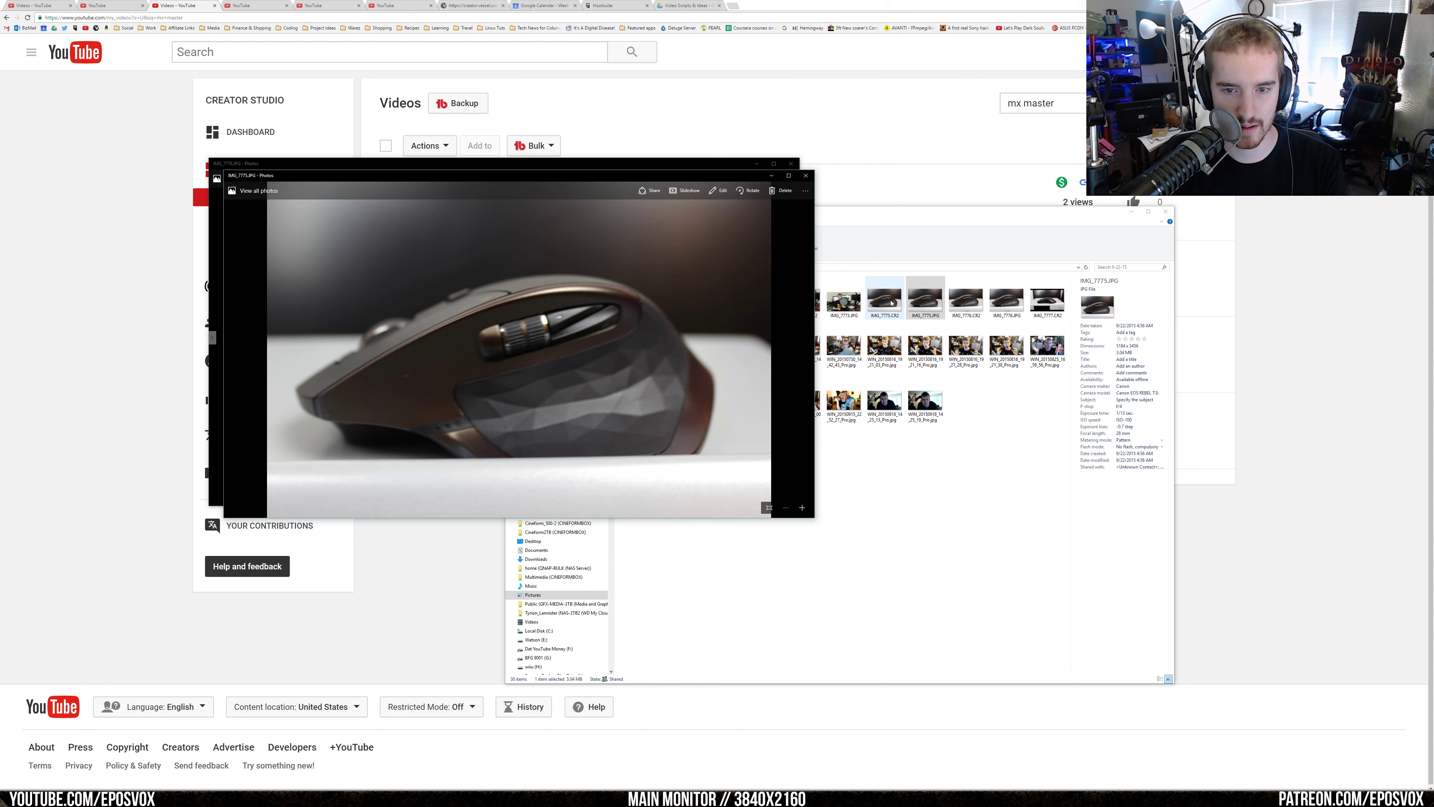
{"action": "left_click", "coordinate": [807, 175]}
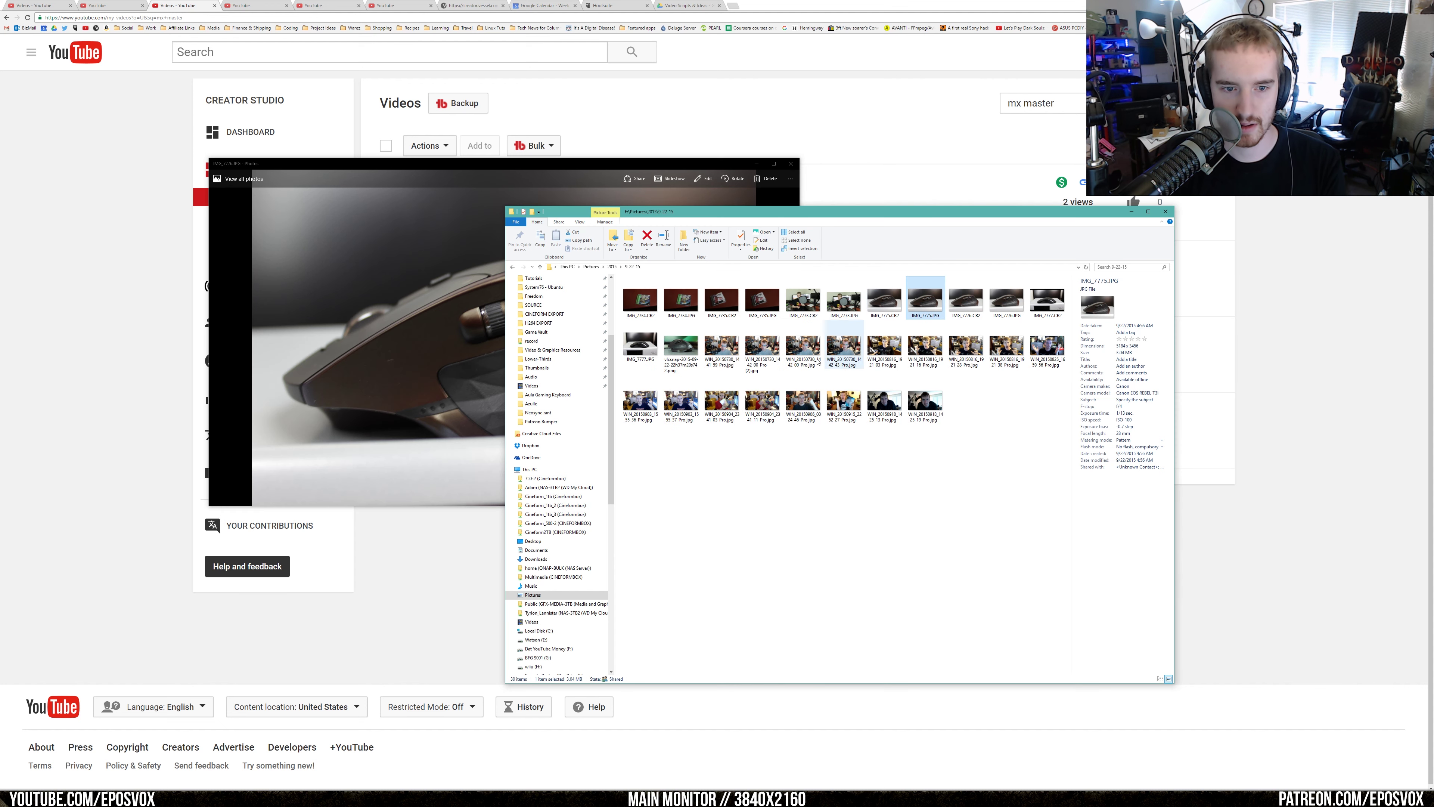
{"action": "left_click", "coordinate": [690, 352]}
{"action": "double_click", "coordinate": [690, 351]}
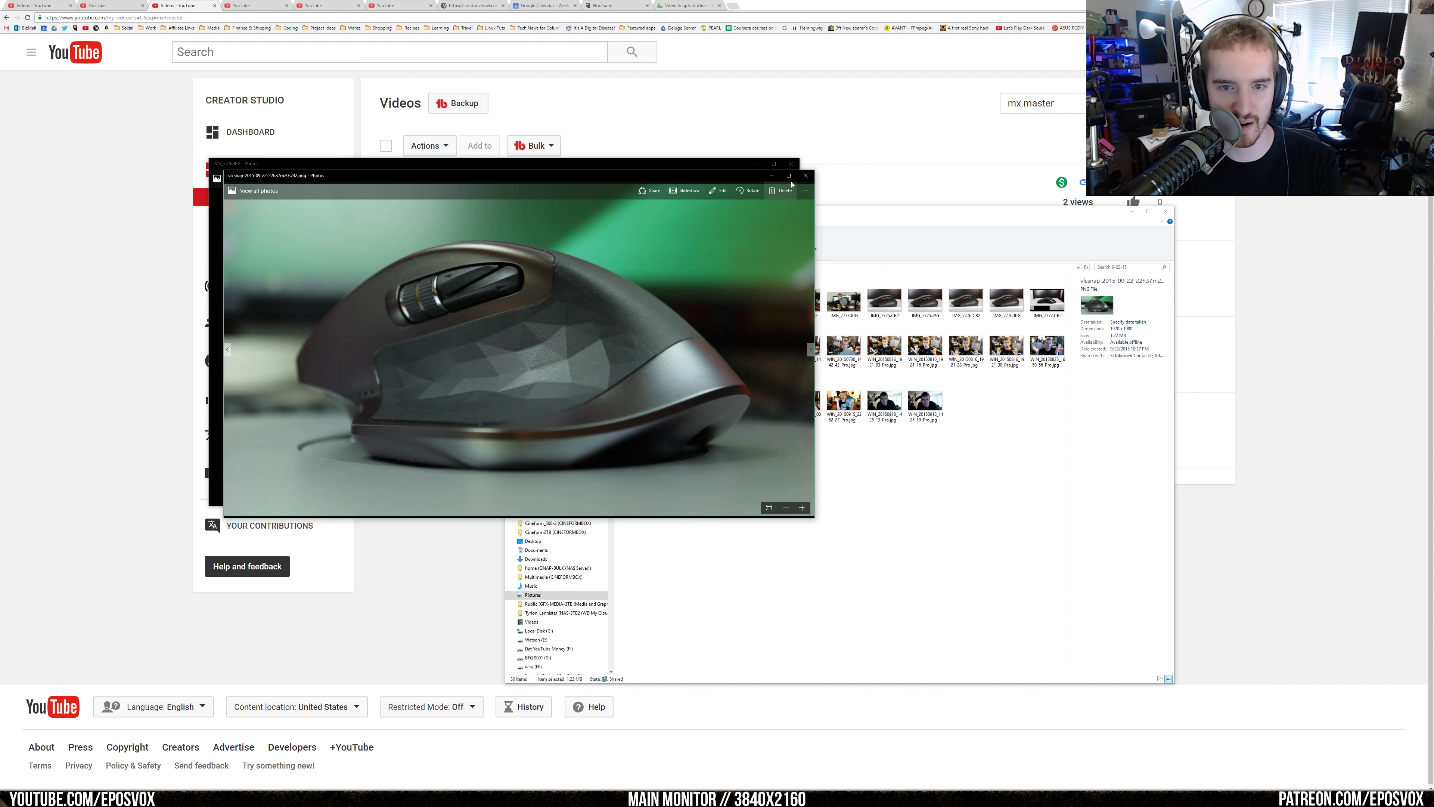
{"action": "left_click", "coordinate": [806, 176]}
{"action": "left_click", "coordinate": [491, 331]}
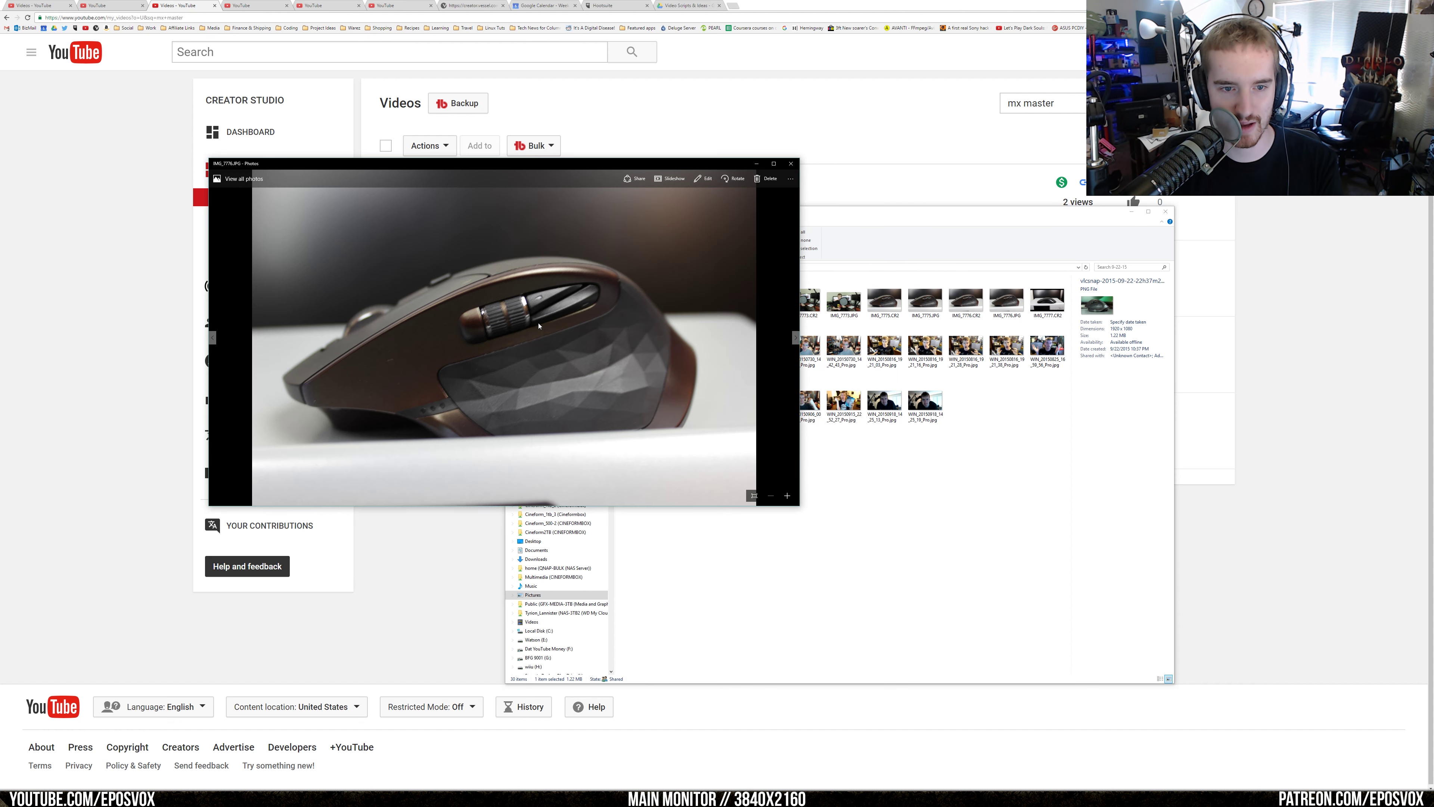
{"action": "left_click", "coordinate": [791, 164]}
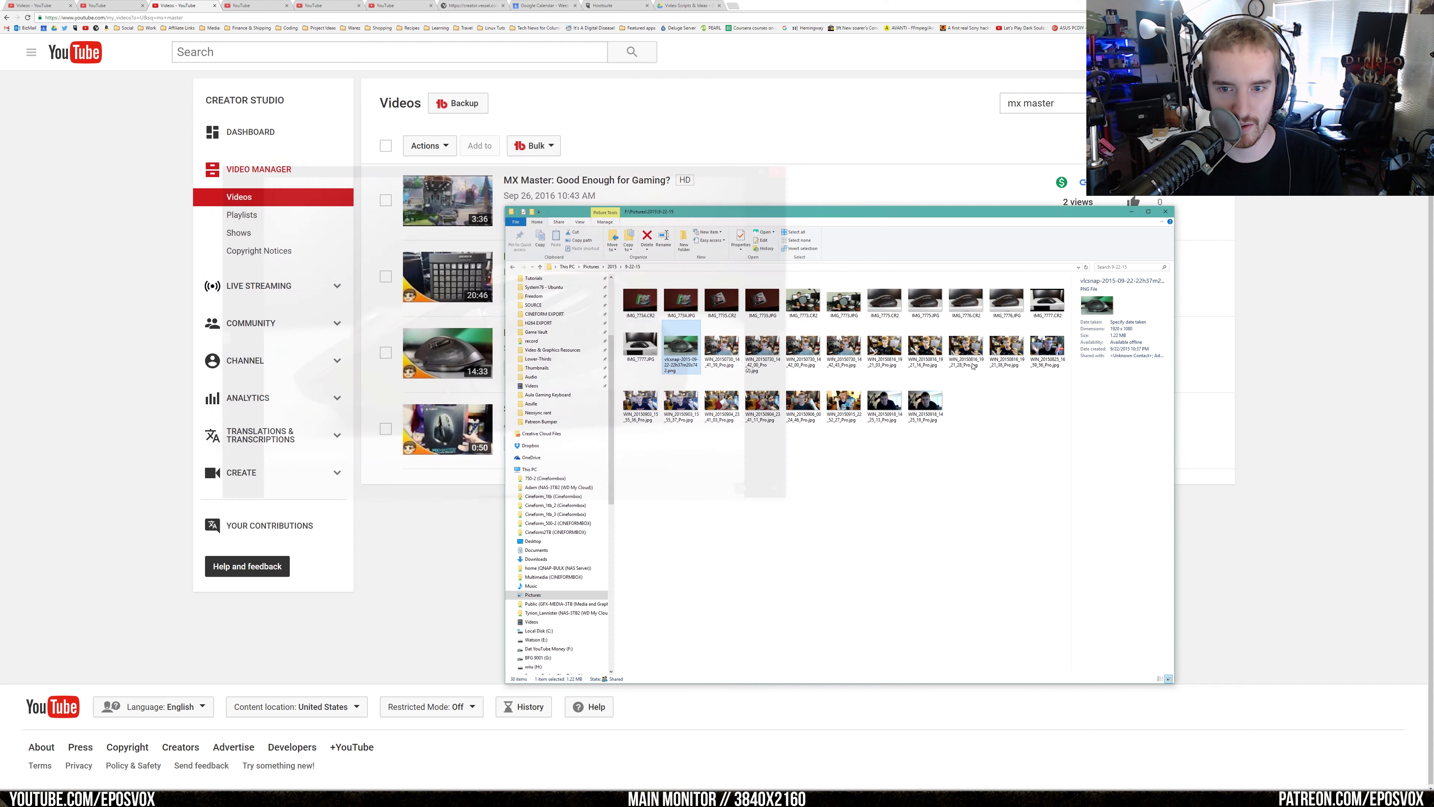
- Open the raw photo IMG_7776.CR2 in Photoshop's Camera Raw, set its white balance to Auto, and shift the temperature cooler
{"action": "left_click", "coordinate": [964, 312]}
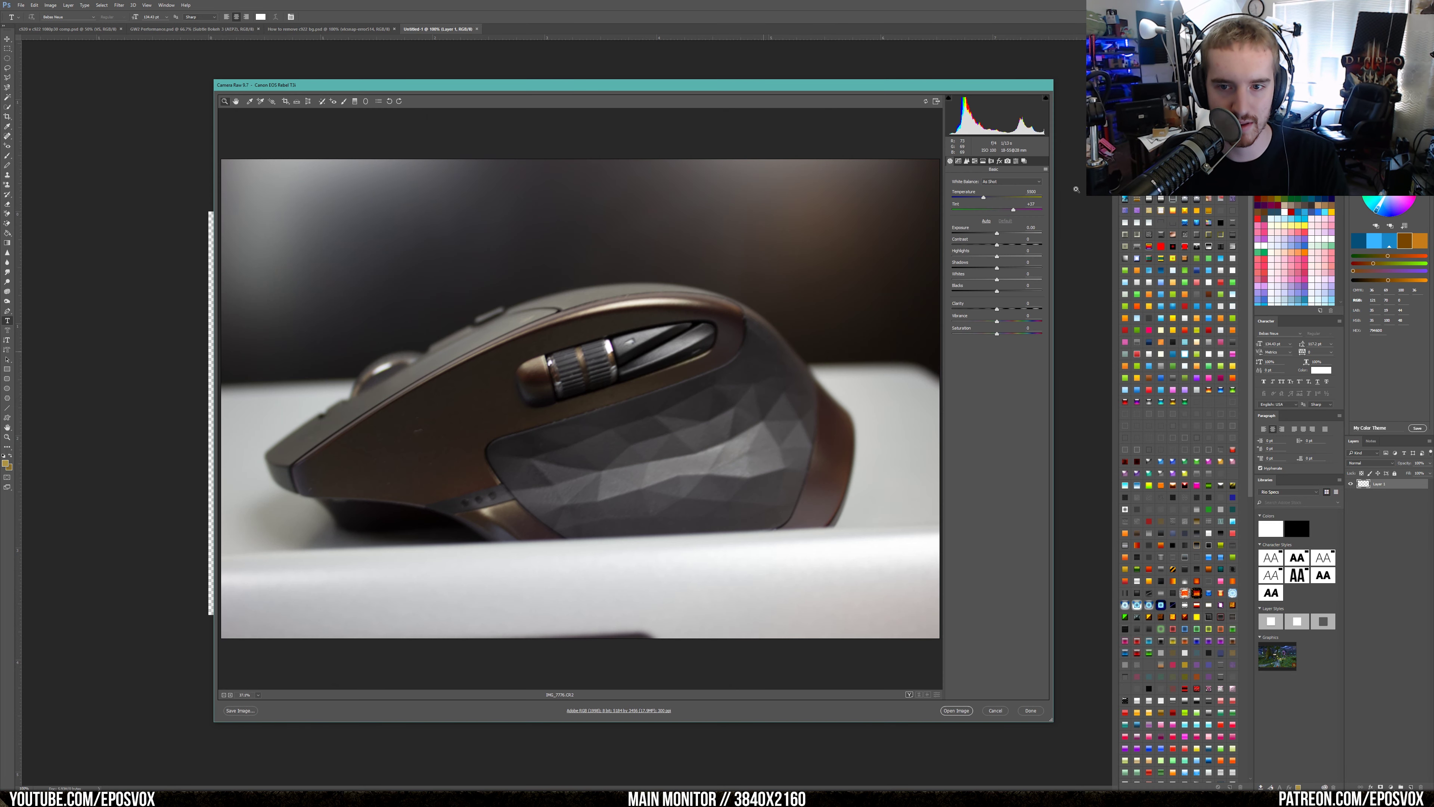
{"action": "left_click", "coordinate": [1010, 182]}
{"action": "left_click", "coordinate": [999, 189]}
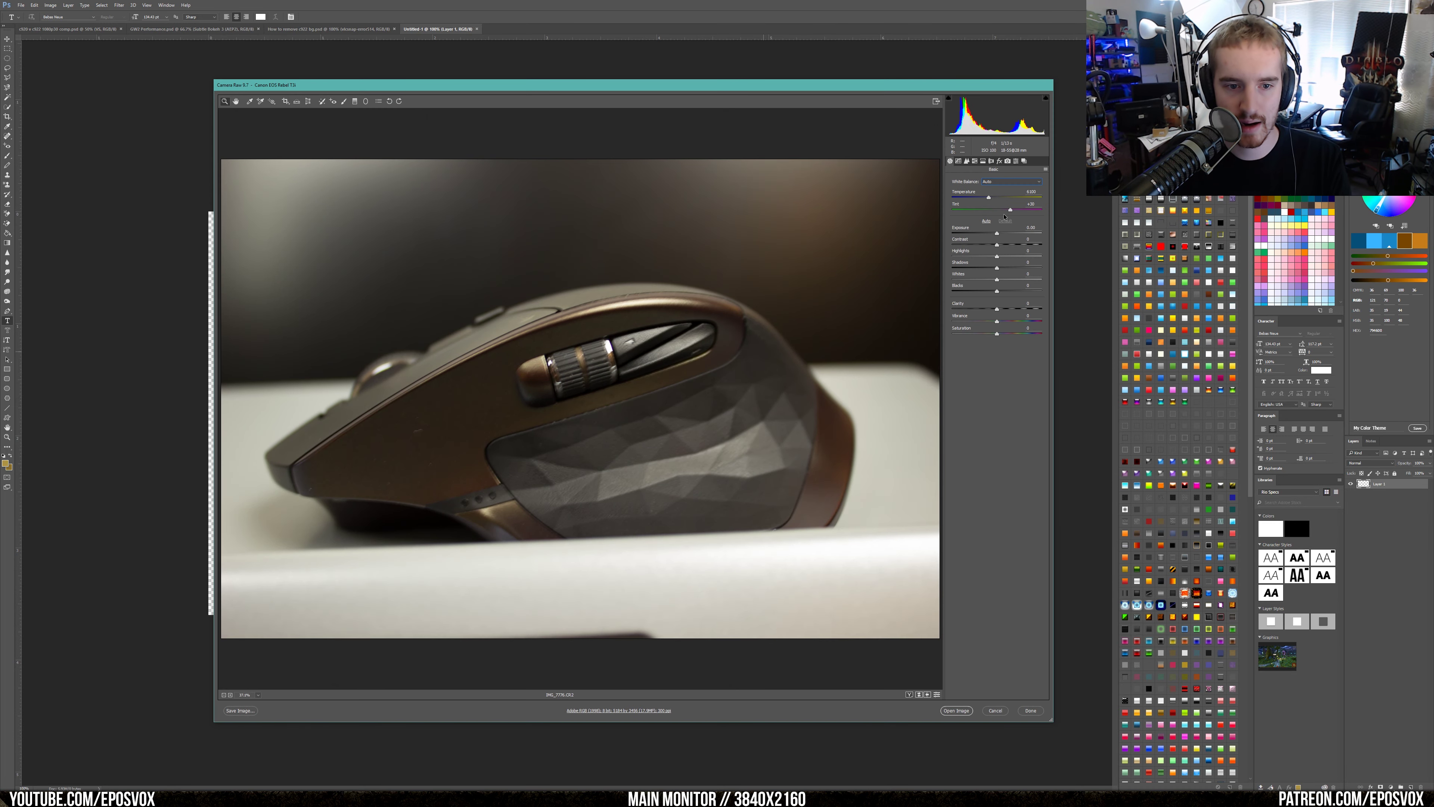
{"action": "left_click_drag", "start_coordinate": [988, 197], "coordinate": [979, 197]}
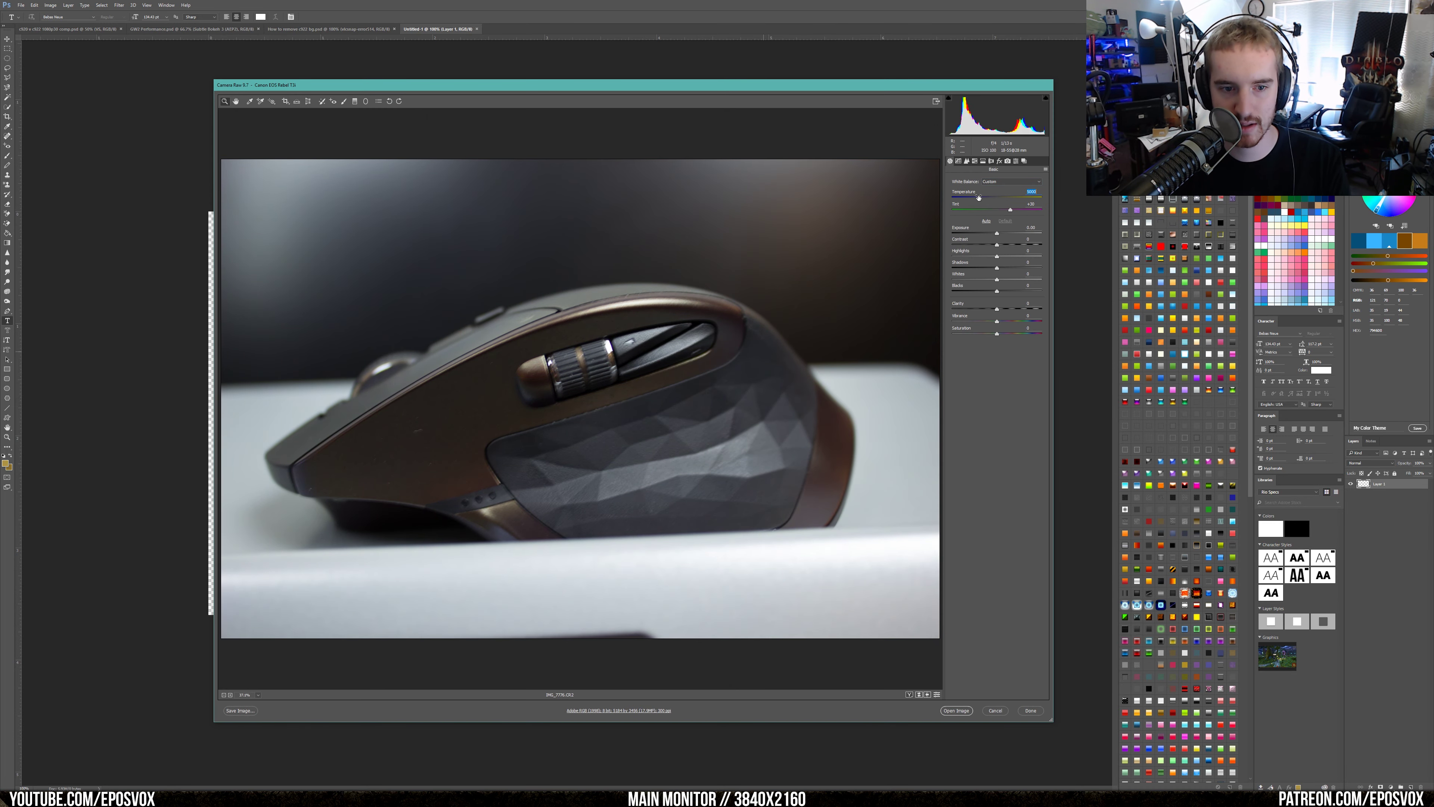
- Apply Auto tone adjustments with reduced exposure and whites, and inspect the photo's detail around the thumb wheel and side buttons
{"action": "left_click", "coordinate": [986, 221]}
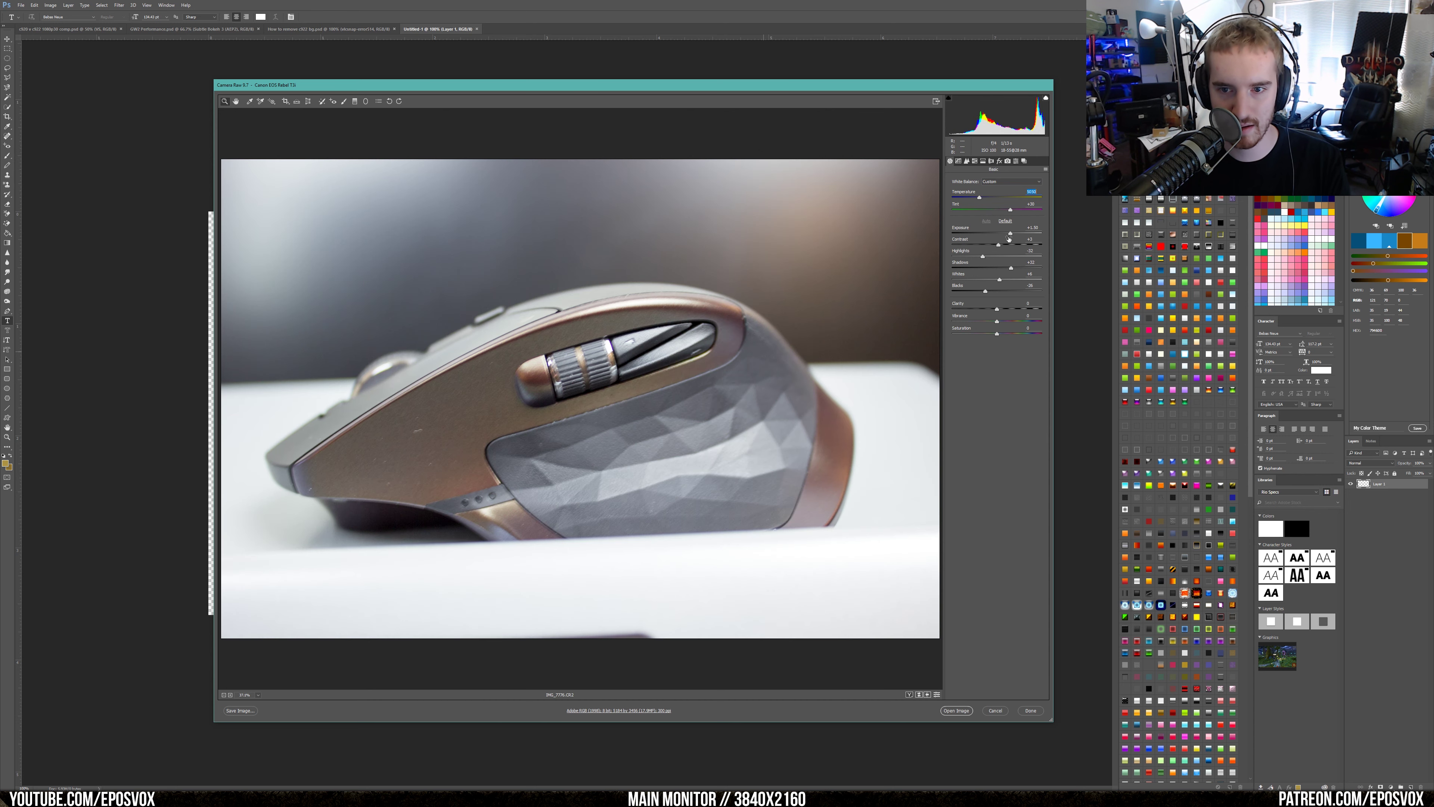
{"action": "left_click_drag", "start_coordinate": [1007, 236], "coordinate": [1003, 239]}
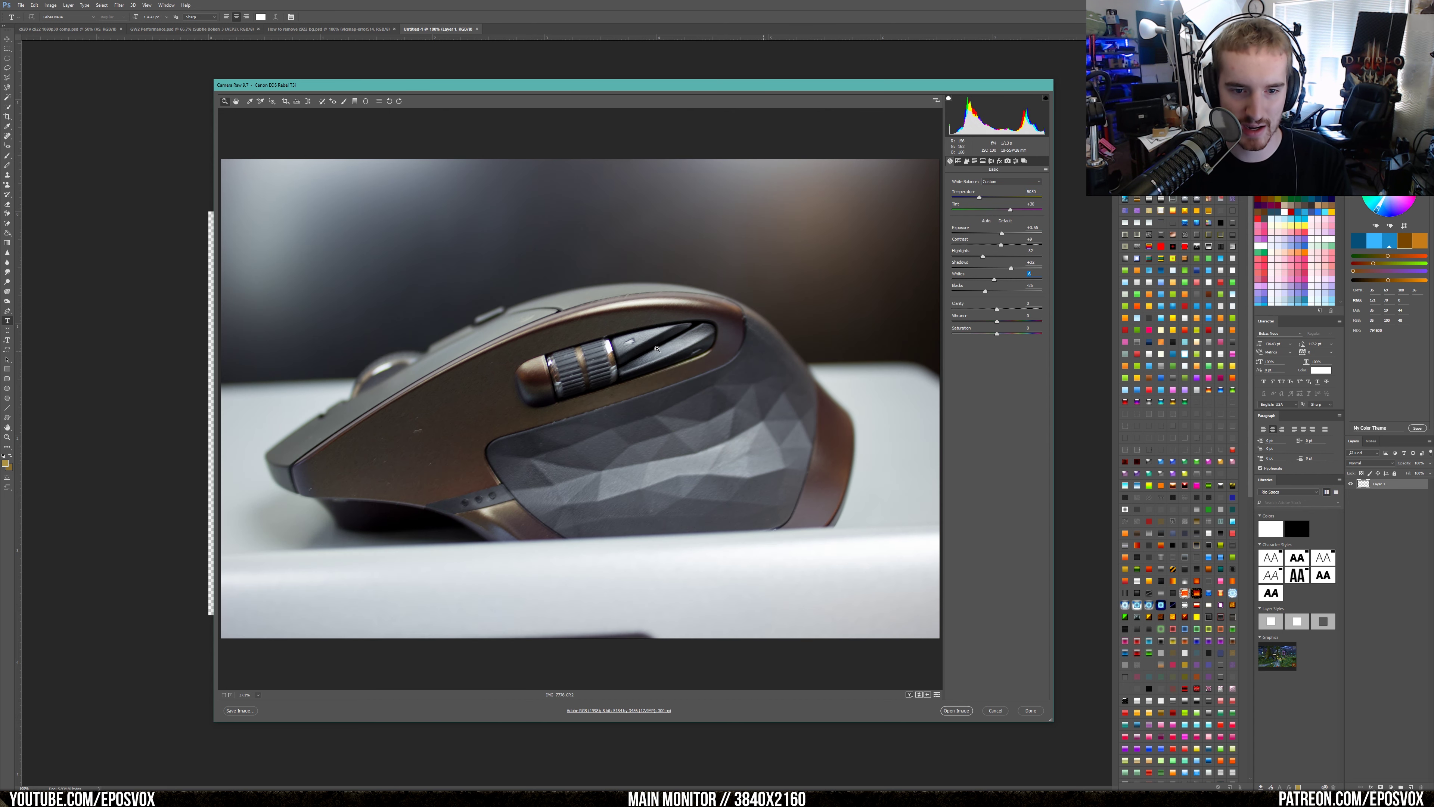
{"action": "left_click", "coordinate": [506, 406]}
{"action": "left_click", "coordinate": [506, 405]}
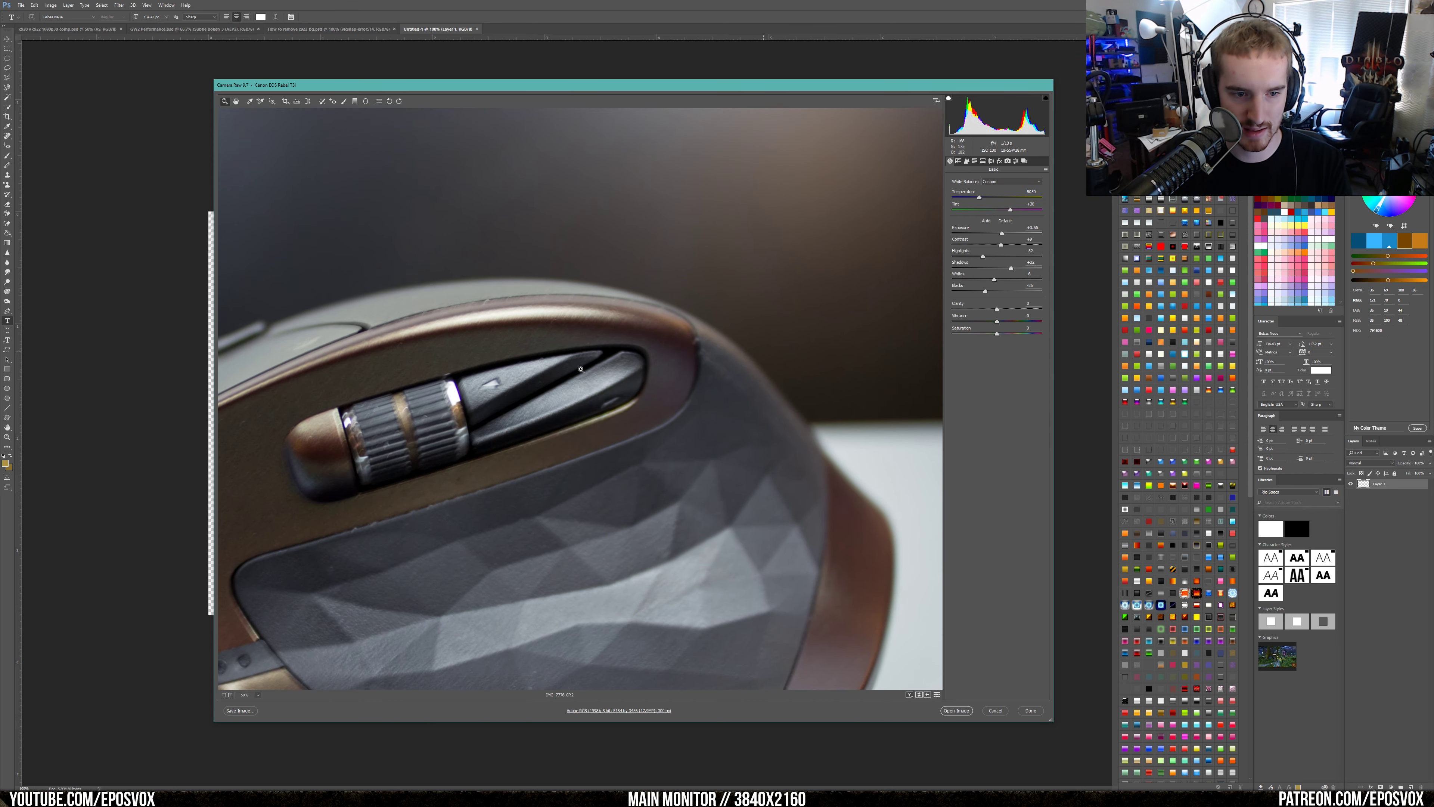
{"action": "left_click", "coordinate": [505, 405]}
{"action": "left_click", "coordinate": [505, 405]}
{"action": "left_click", "coordinate": [570, 391]}
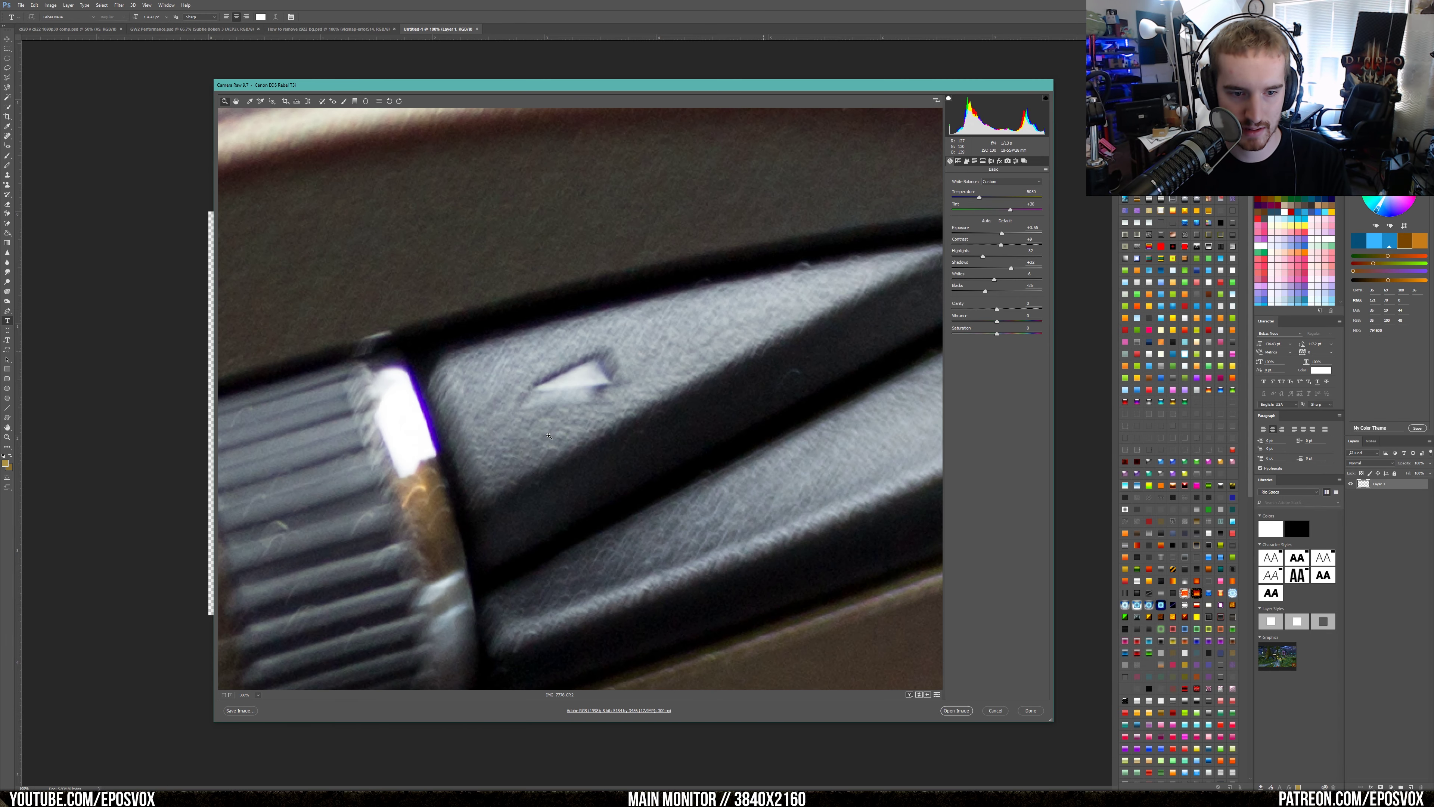
- Discard the close-up raw photo; on the top-down mouse photo, set white balance to Auto, apply Auto tone, and lower exposure and blacks
{"action": "key", "text": "ctrl+0"}
{"action": "key", "text": "Escape"}
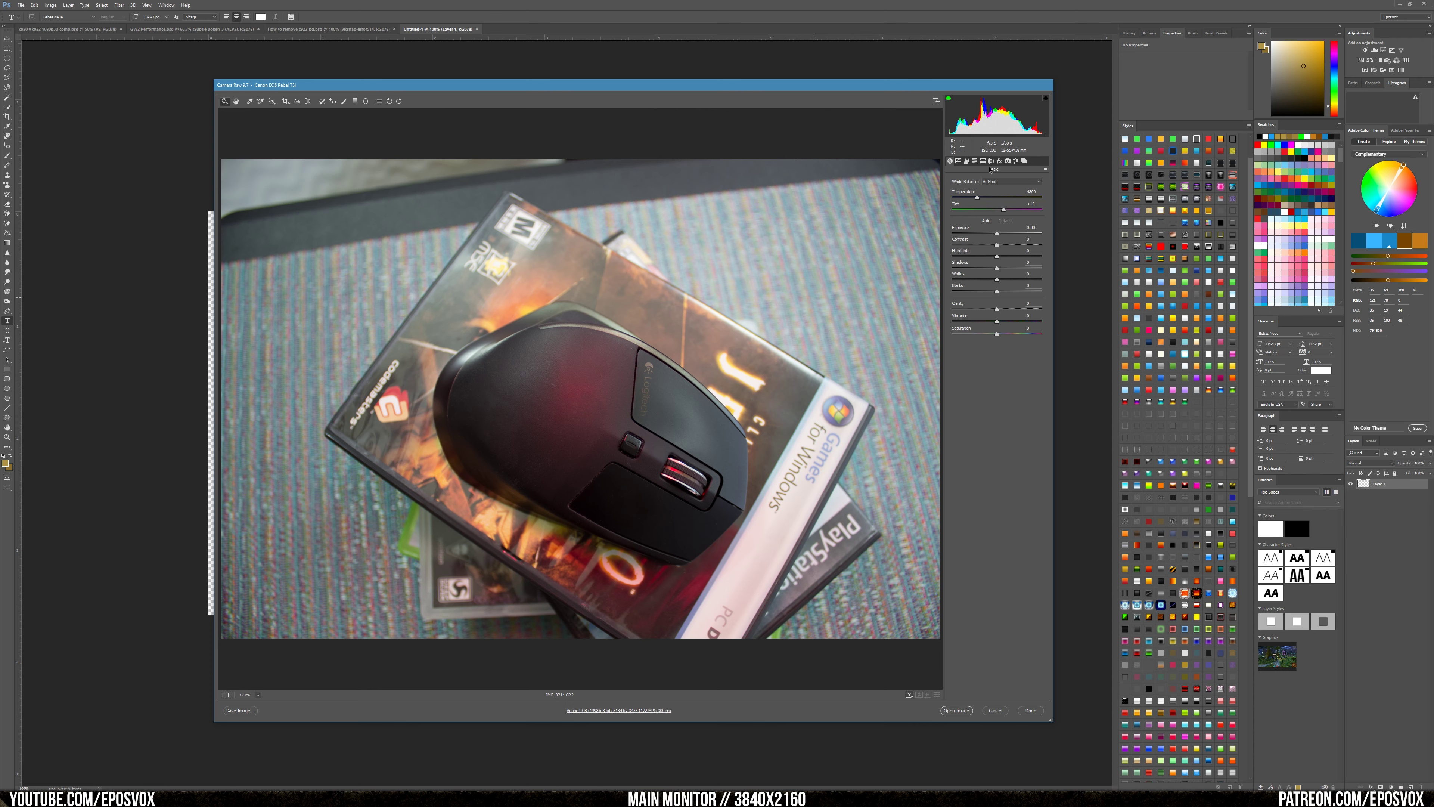
{"action": "left_click", "coordinate": [996, 181]}
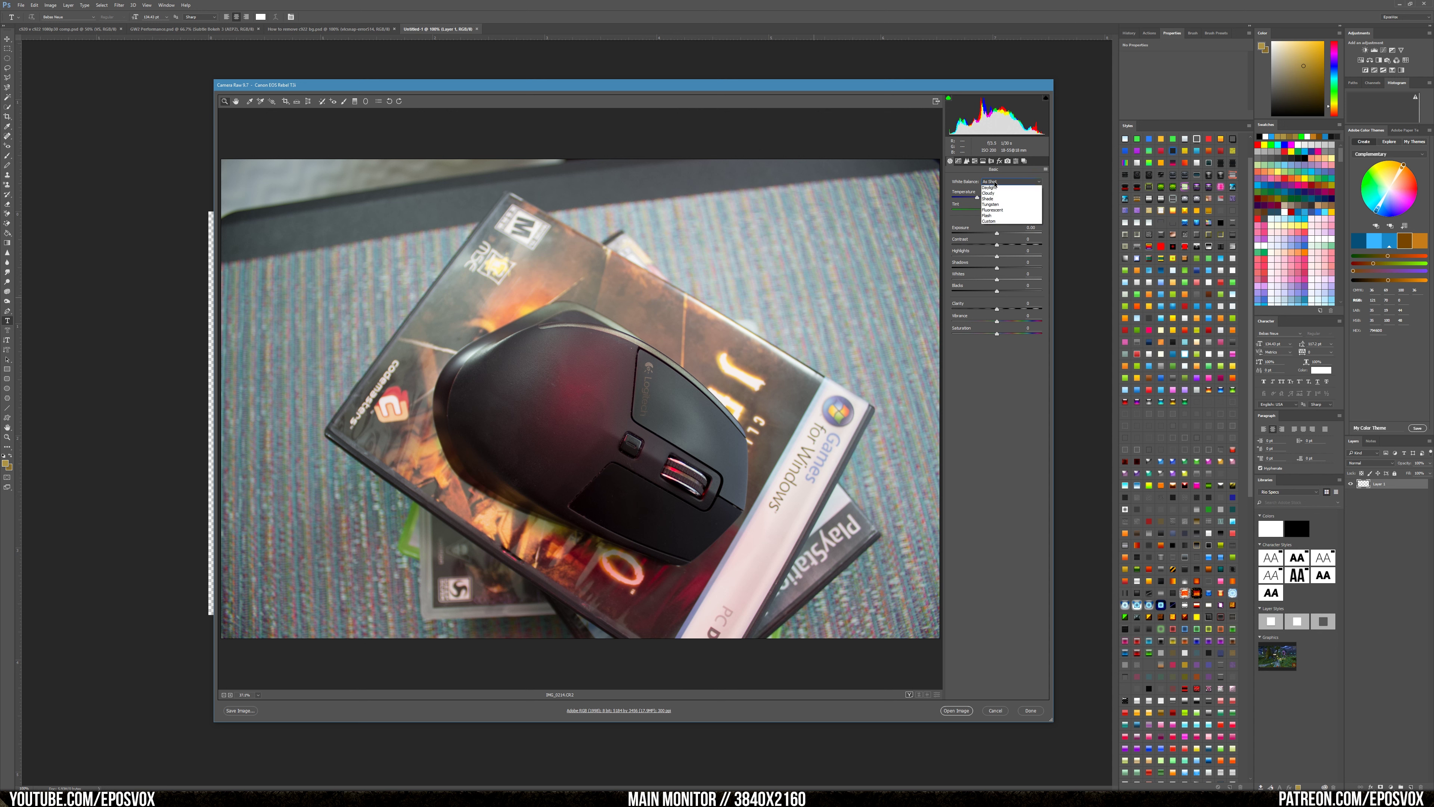
{"action": "left_click", "coordinate": [996, 189]}
{"action": "left_click", "coordinate": [986, 221]}
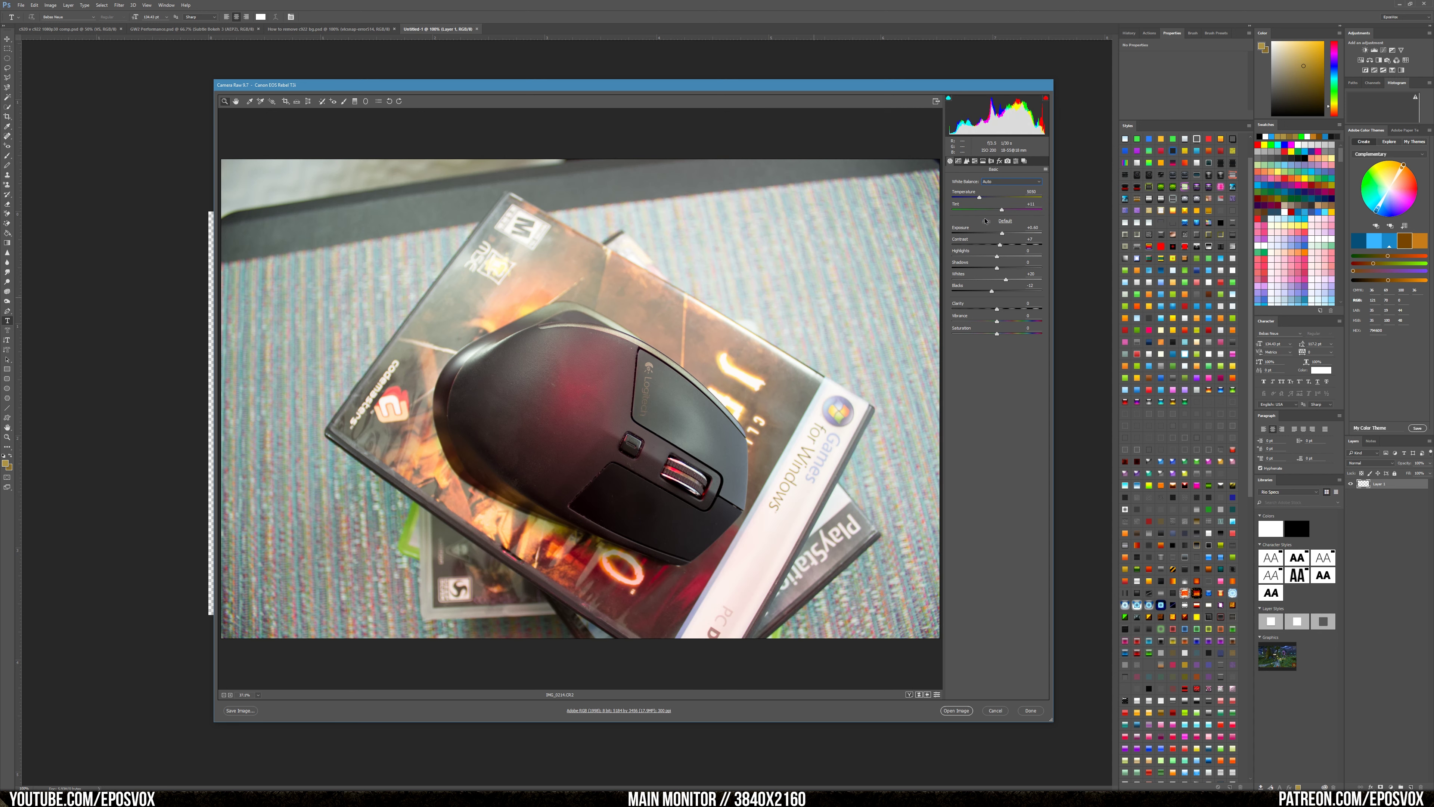
{"action": "left_click_drag", "start_coordinate": [1002, 233], "coordinate": [997, 233]}
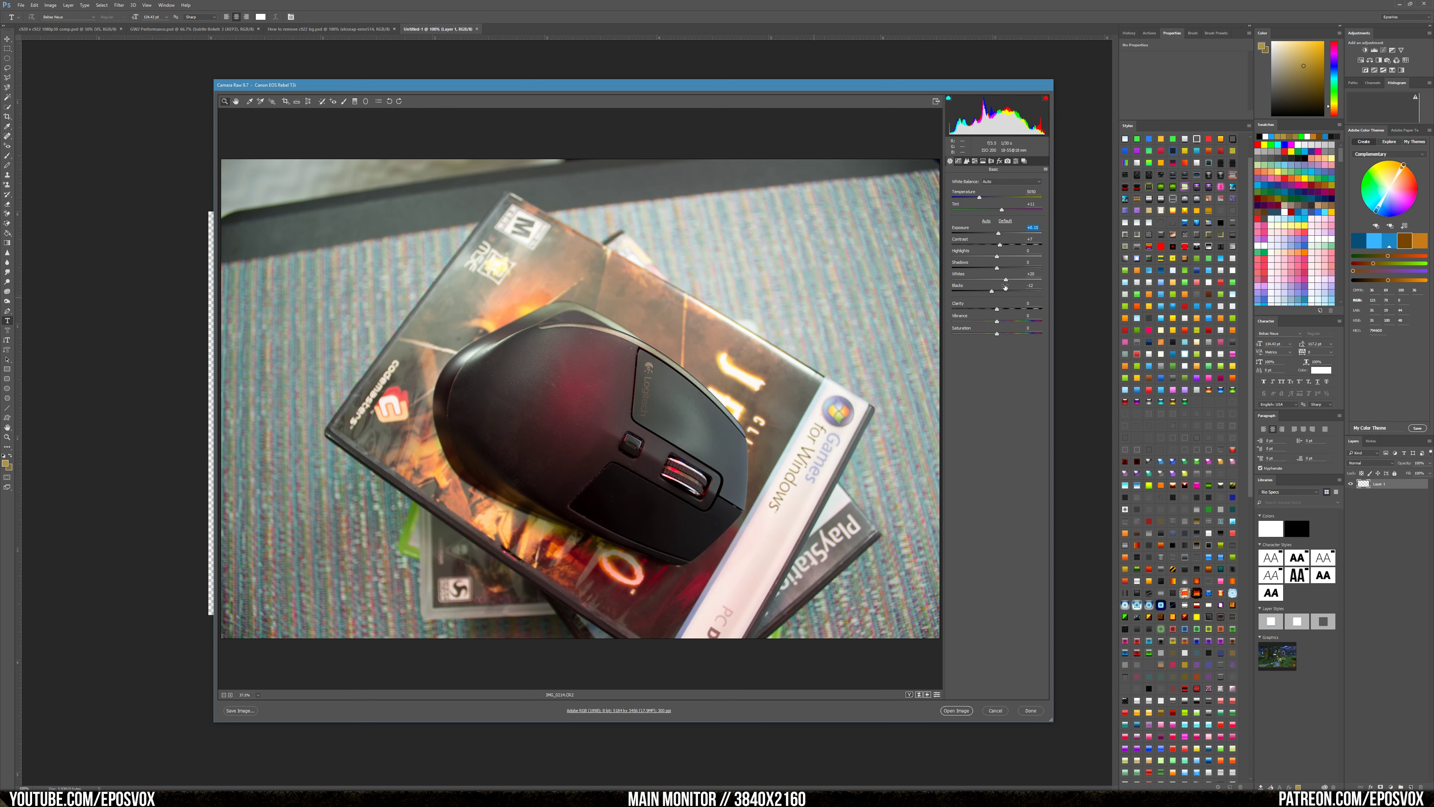
{"action": "left_click_drag", "start_coordinate": [992, 292], "coordinate": [987, 292]}
- Place the edited mouse photo in the thumbnail document, flip it vertically, and scale it down to show the mouse
{"action": "left_click_drag", "start_coordinate": [370, 205], "coordinate": [508, 299]}
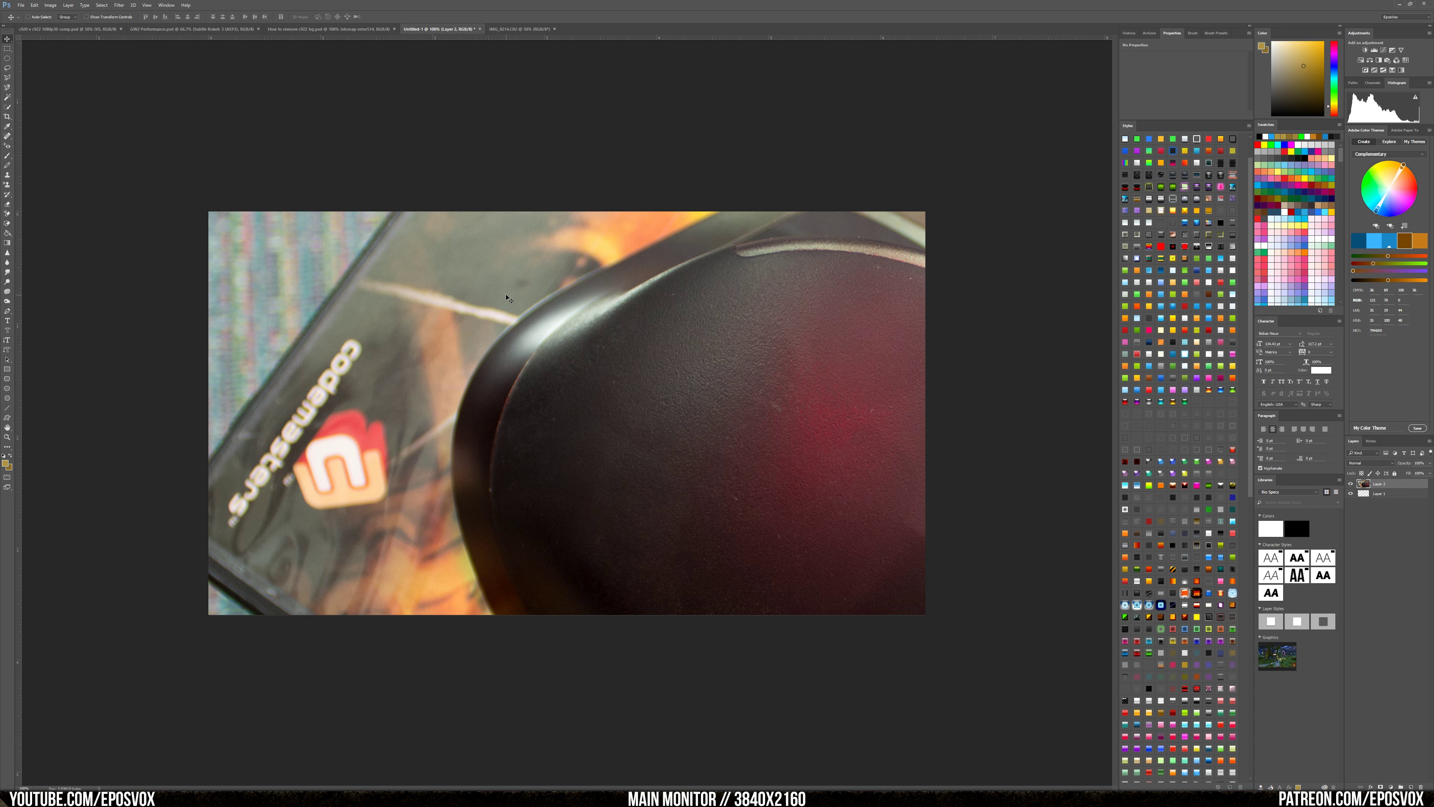
{"action": "key", "text": "ctrl+minus"}
{"action": "key", "text": "ctrl+minus"}
{"action": "key", "text": "ctrl+minus"}
{"action": "key", "text": "ctrl+minus"}
{"action": "key", "text": "ctrl+t"}
{"action": "right_click", "coordinate": [612, 367]}
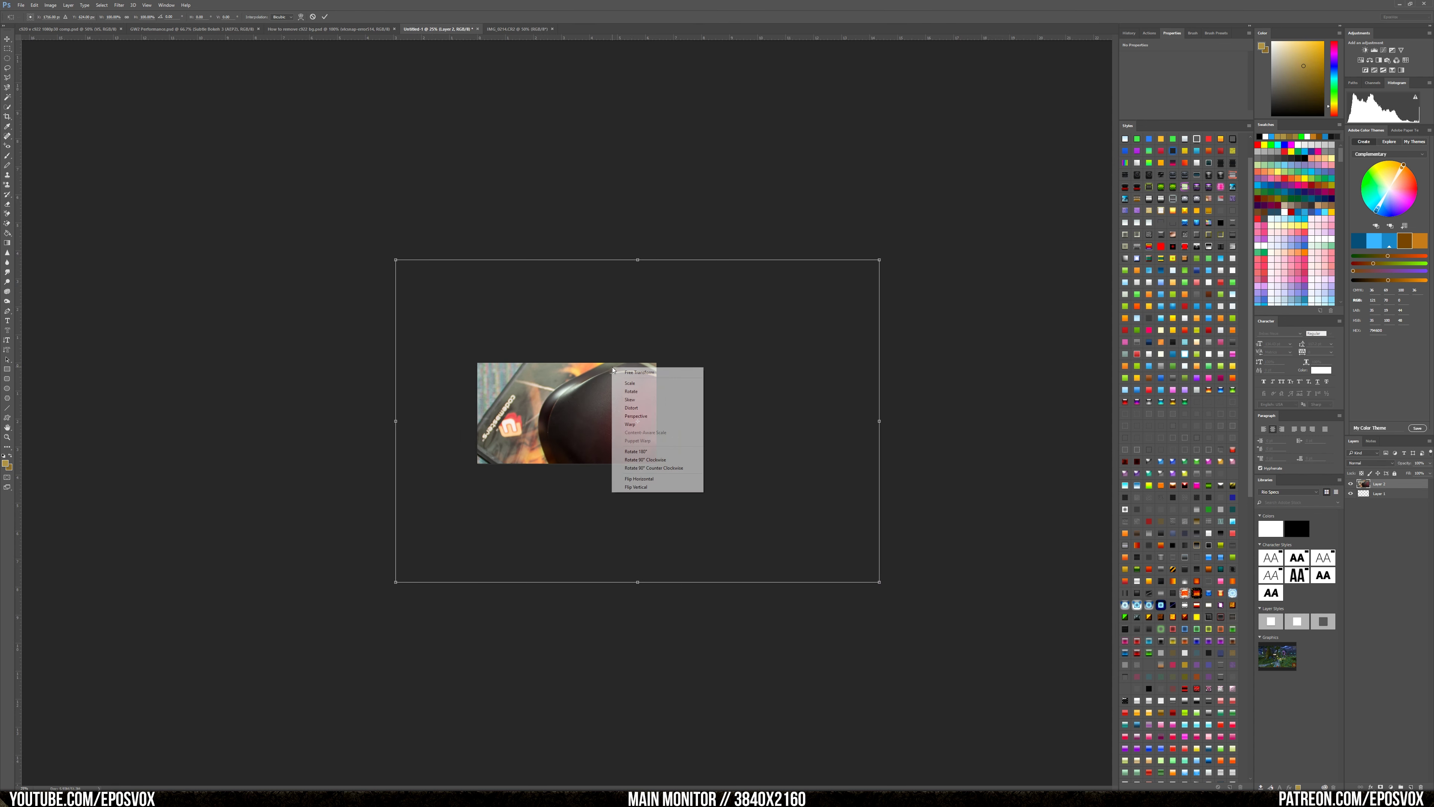
{"action": "left_click", "coordinate": [637, 486]}
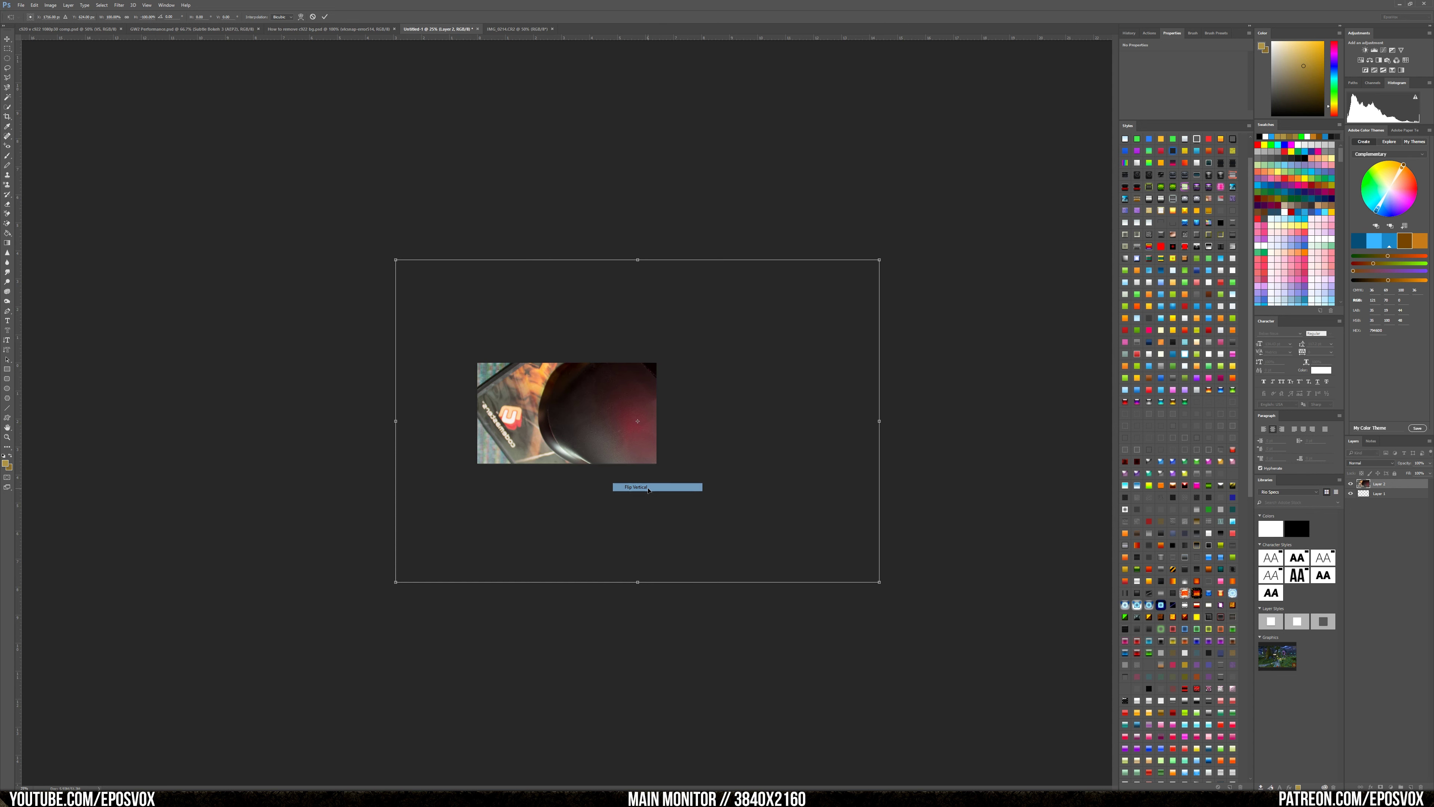
{"action": "left_click_drag", "start_coordinate": [881, 260], "coordinate": [701, 337]}
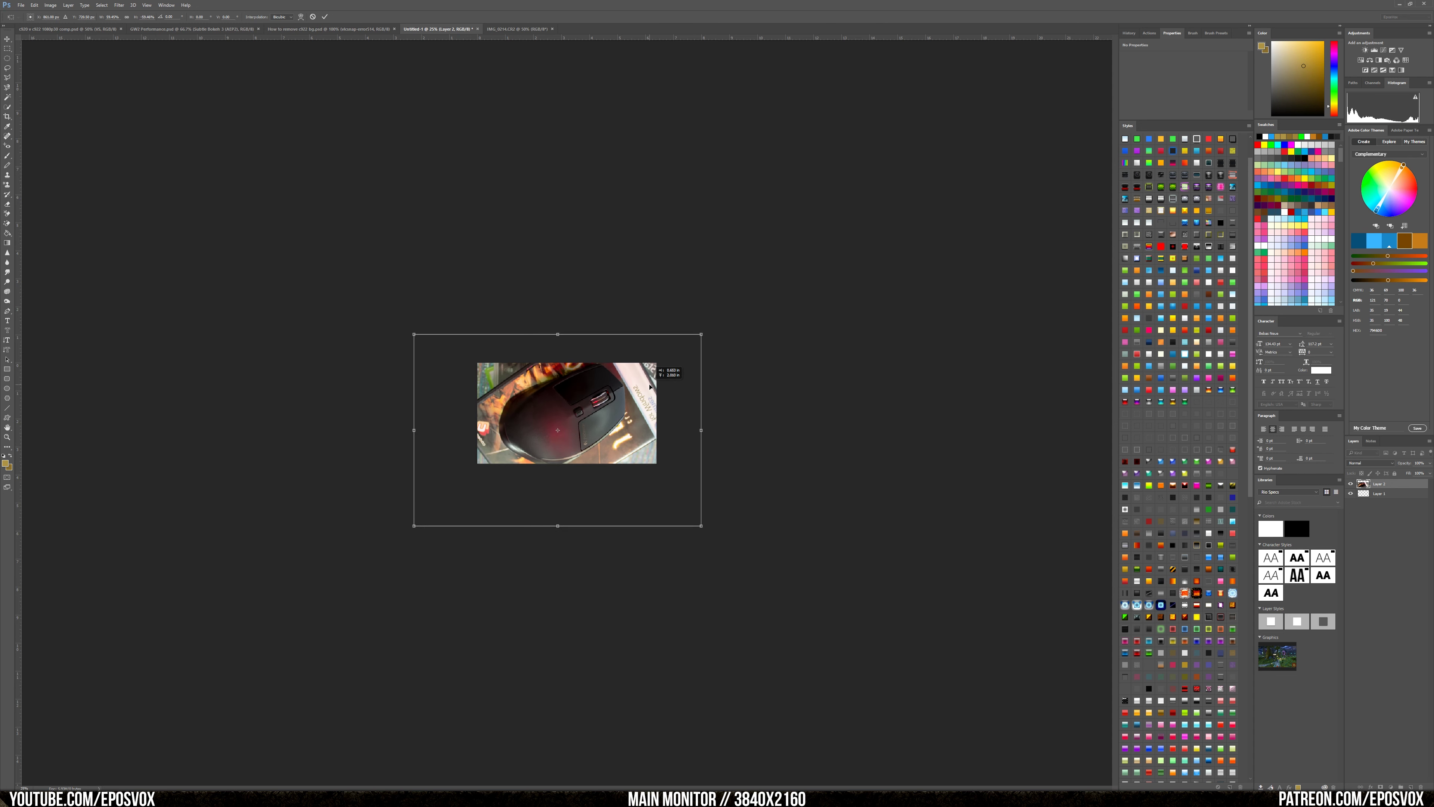
{"action": "key", "text": "ctrl+plus"}
{"action": "key", "text": "ctrl+plus"}
{"action": "key", "text": "ctrl+plus"}
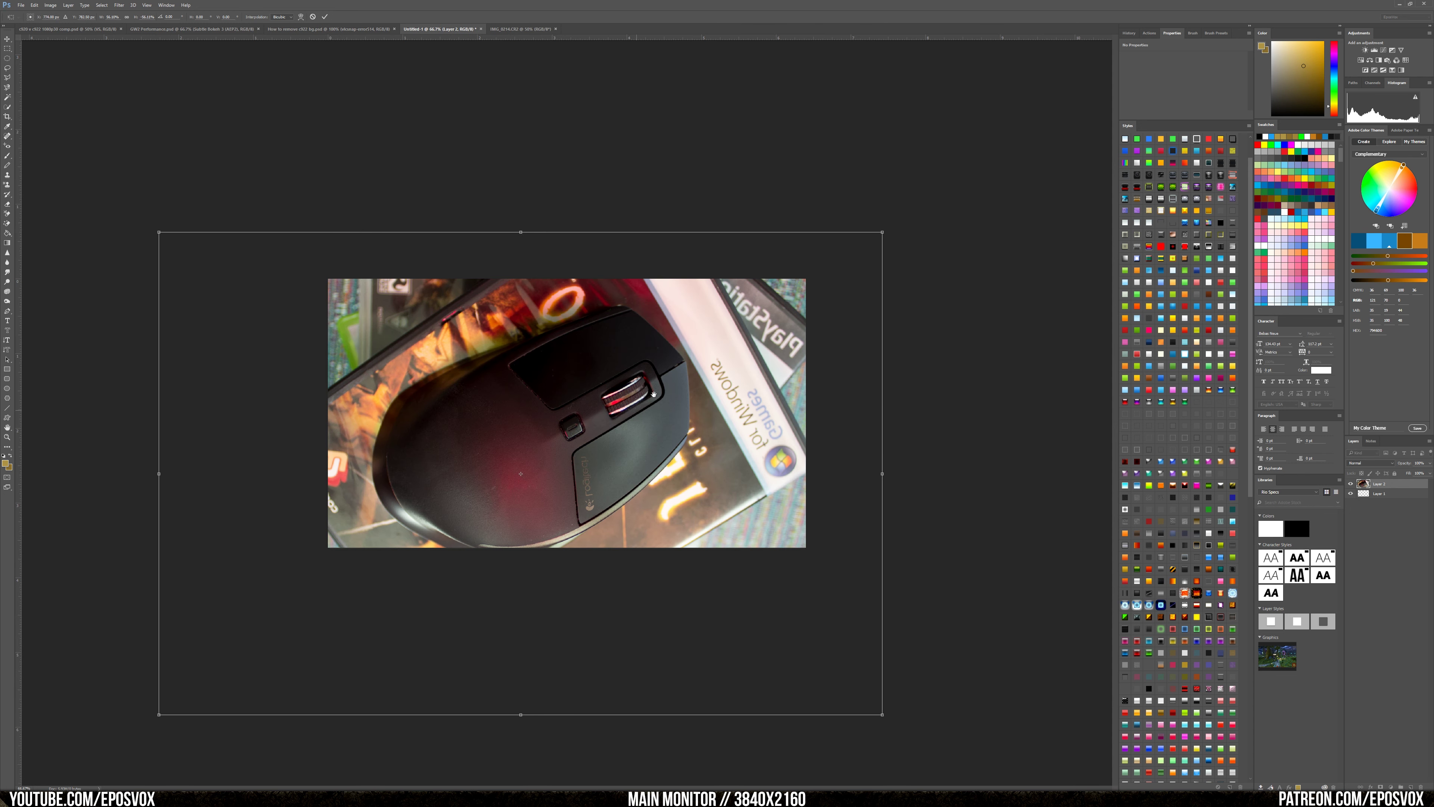
- Reposition the mouse photo on the thumbnail canvas and flip it horizontally so its lettering reads correctly
{"action": "left_click_drag", "start_coordinate": [655, 416], "coordinate": [688, 397]}
{"action": "right_click", "coordinate": [688, 397]}
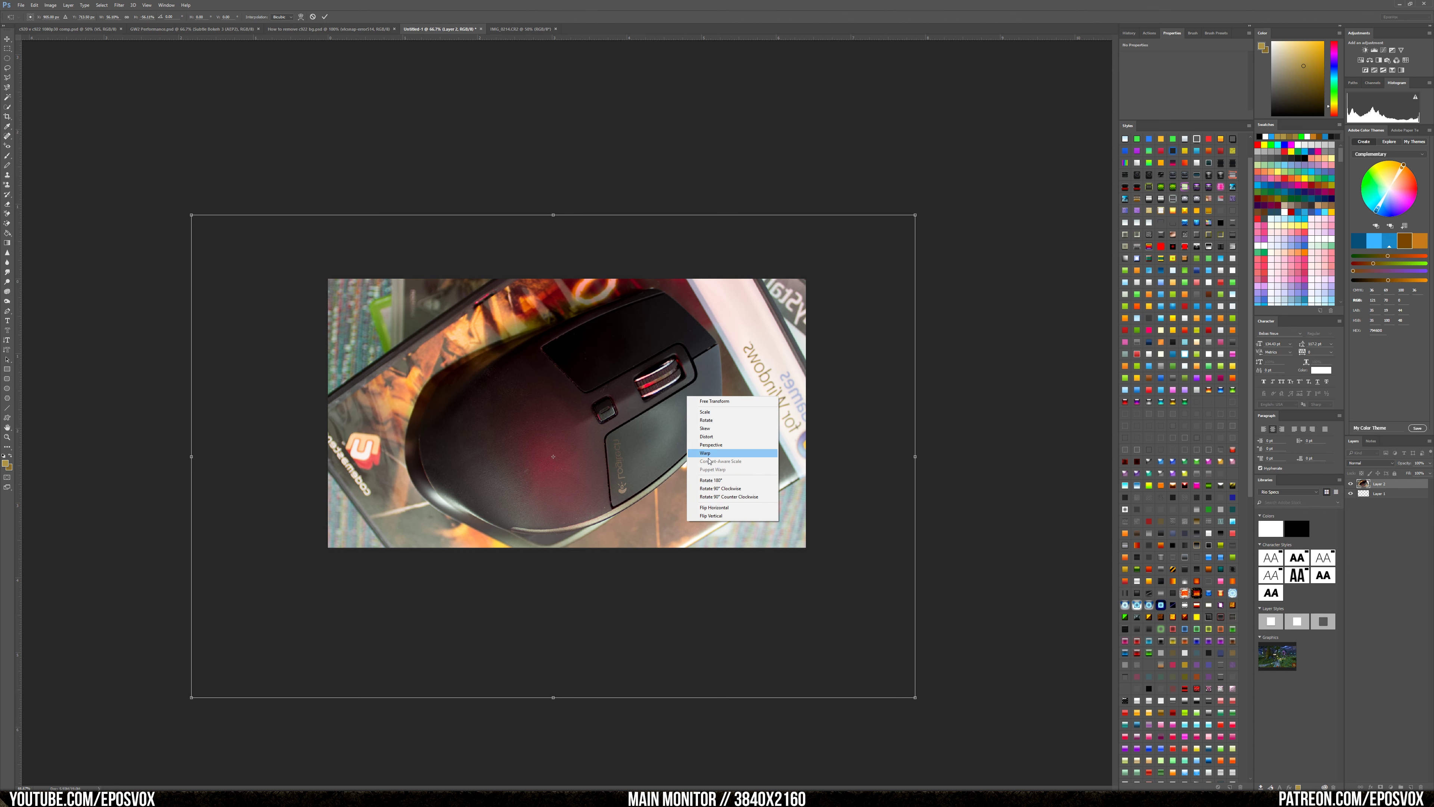
{"action": "left_click", "coordinate": [721, 505]}
{"action": "left_click_drag", "start_coordinate": [664, 472], "coordinate": [673, 470]}
{"action": "key", "text": "ctrl+plus"}
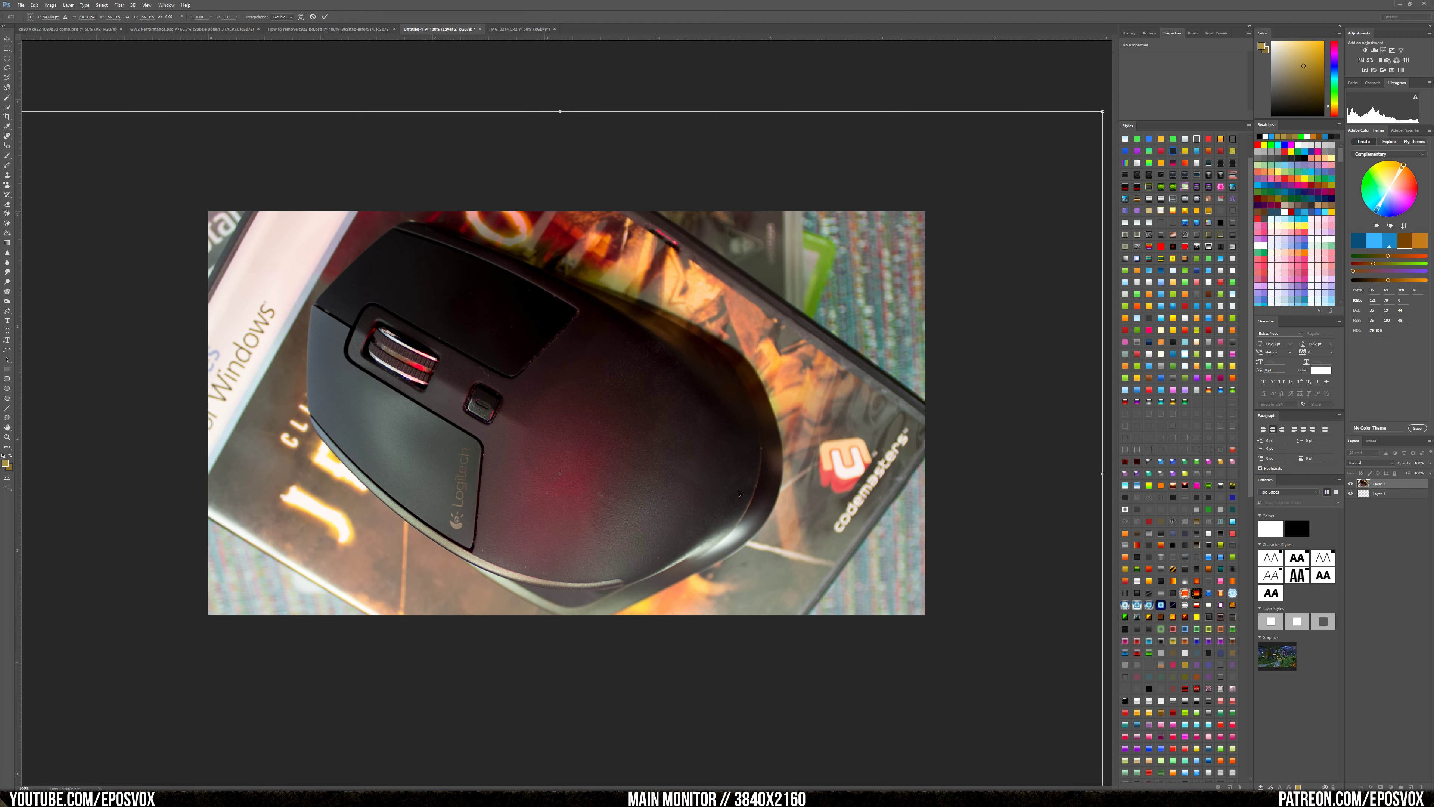
- Rotate the photo clockwise, then fine-tune its scale, angle and position so it fills the canvas with the mouse centred
{"action": "left_click_drag", "start_coordinate": [1105, 109], "coordinate": [1082, 343]}
{"action": "key", "text": "ctrl+minus"}
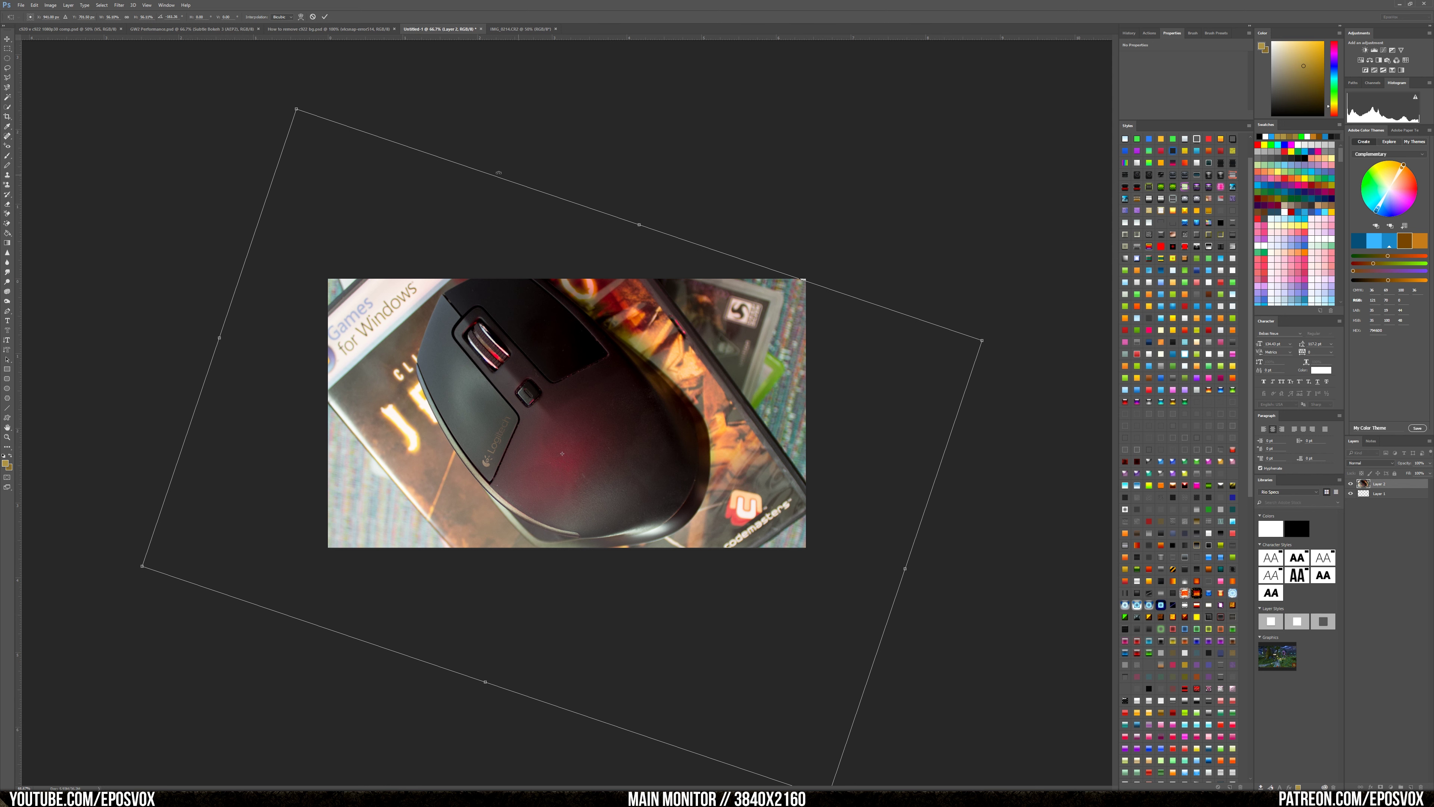
{"action": "left_click_drag", "start_coordinate": [296, 107], "coordinate": [400, 258]}
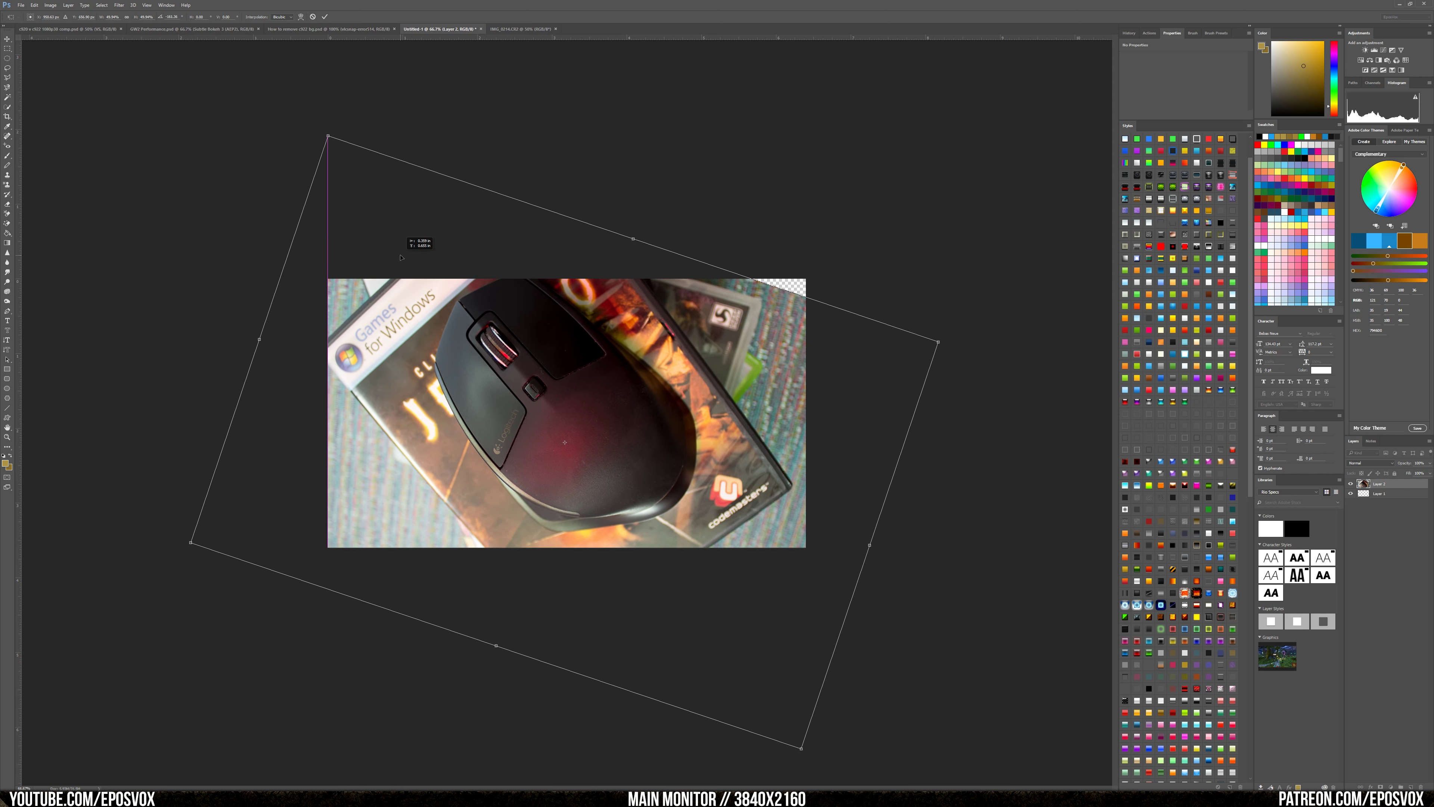
{"action": "left_click_drag", "start_coordinate": [924, 320], "coordinate": [952, 296]}
{"action": "mouse_move", "coordinate": [893, 352]}
{"action": "left_mouse_down"}
{"action": "mouse_move", "coordinate": [927, 363]}
{"action": "mouse_move", "coordinate": [880, 368]}
{"action": "left_mouse_up"}
{"action": "mouse_move", "coordinate": [941, 311]}
{"action": "left_mouse_down"}
{"action": "mouse_move", "coordinate": [1024, 277]}
{"action": "mouse_move", "coordinate": [950, 308]}
{"action": "left_mouse_up"}
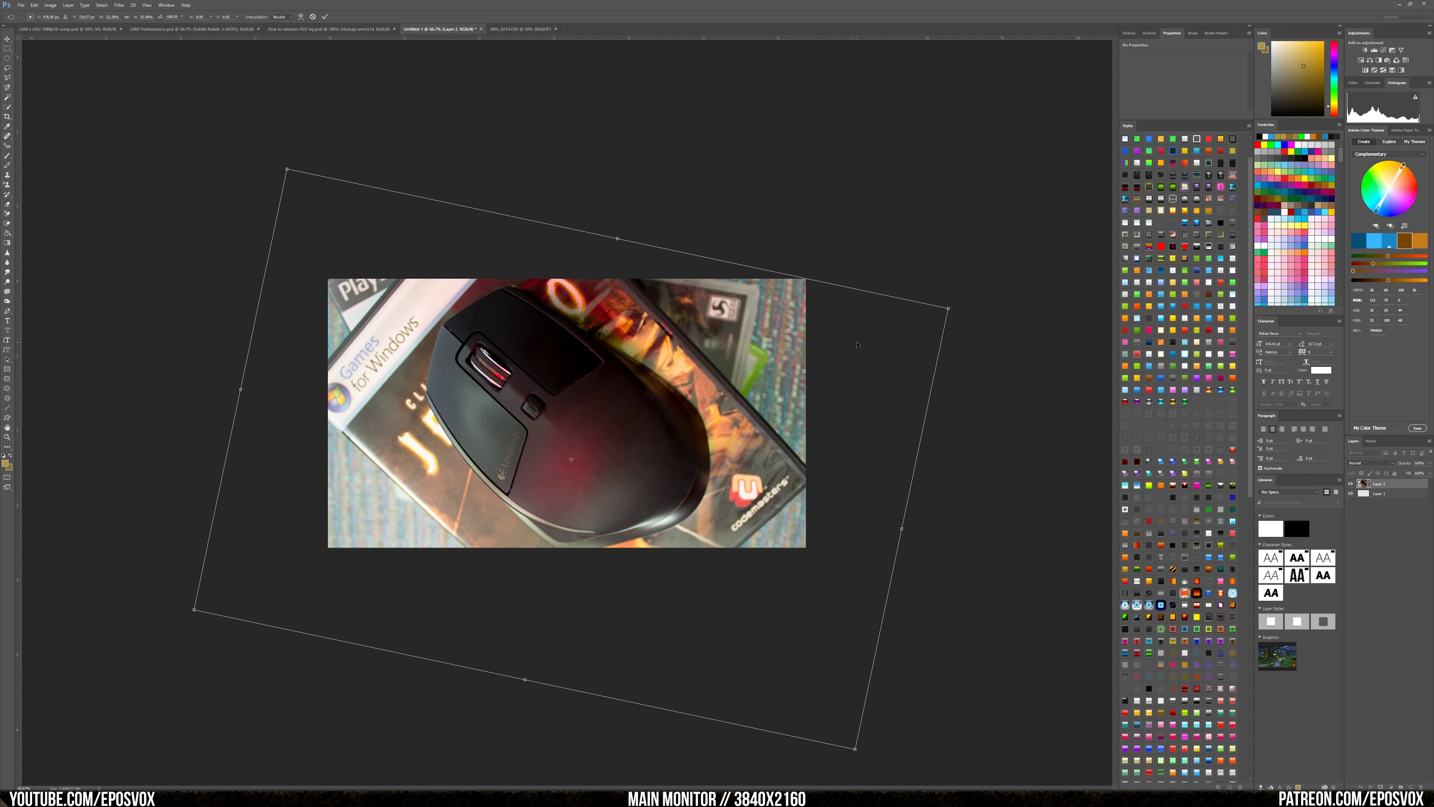
{"action": "key", "text": "ctrl+plus"}
{"action": "key", "text": "ctrl+minus"}
{"action": "left_click_drag", "start_coordinate": [752, 417], "coordinate": [758, 417]}
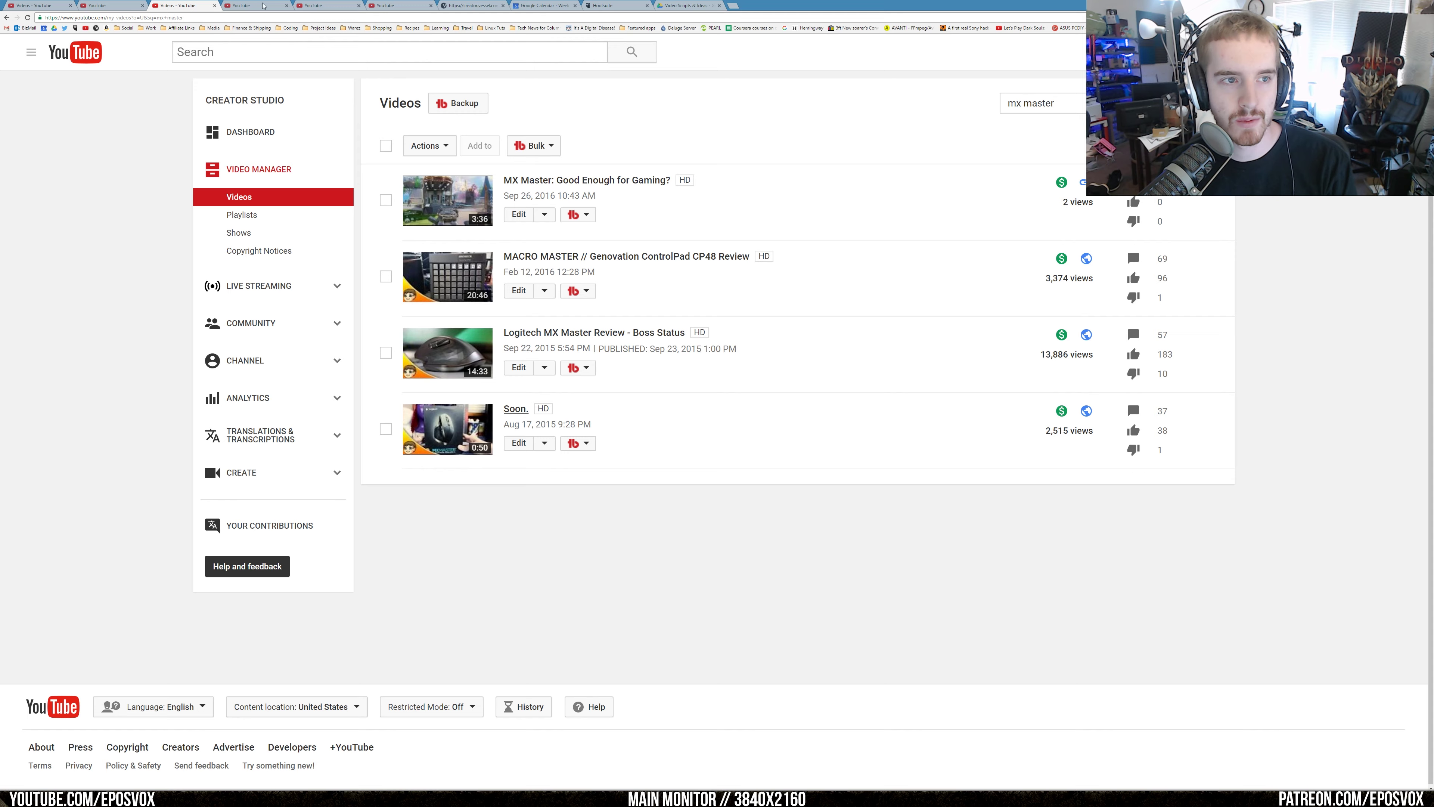
- Switch to YouTube, open "MX Master: Good Enough for Gaming?" for editing, upload the MX Master Gaming image as its custom thumbnail, and save
{"action": "left_click", "coordinate": [561, 180]}
{"action": "left_click", "coordinate": [785, 367]}
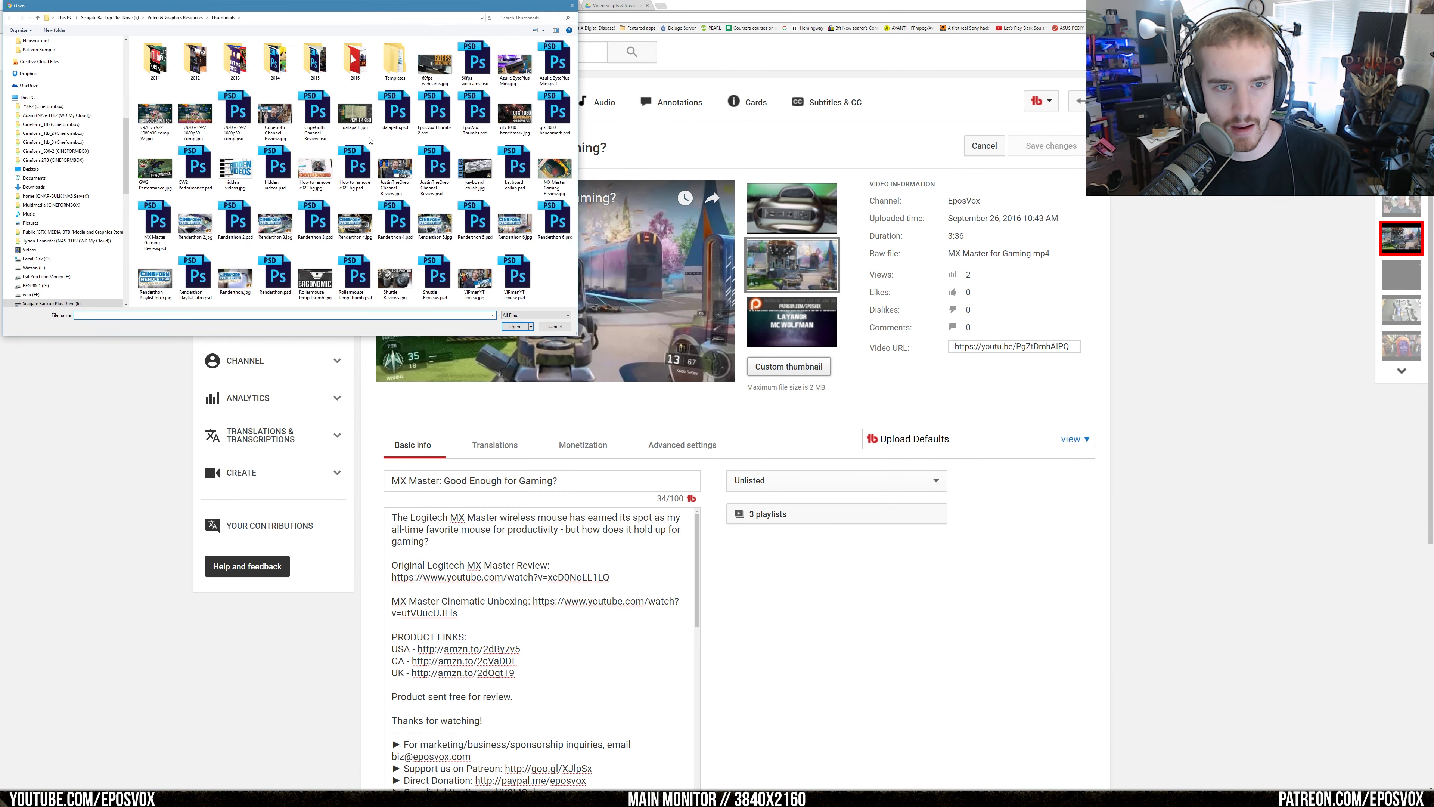
{"action": "double_click", "coordinate": [555, 169]}
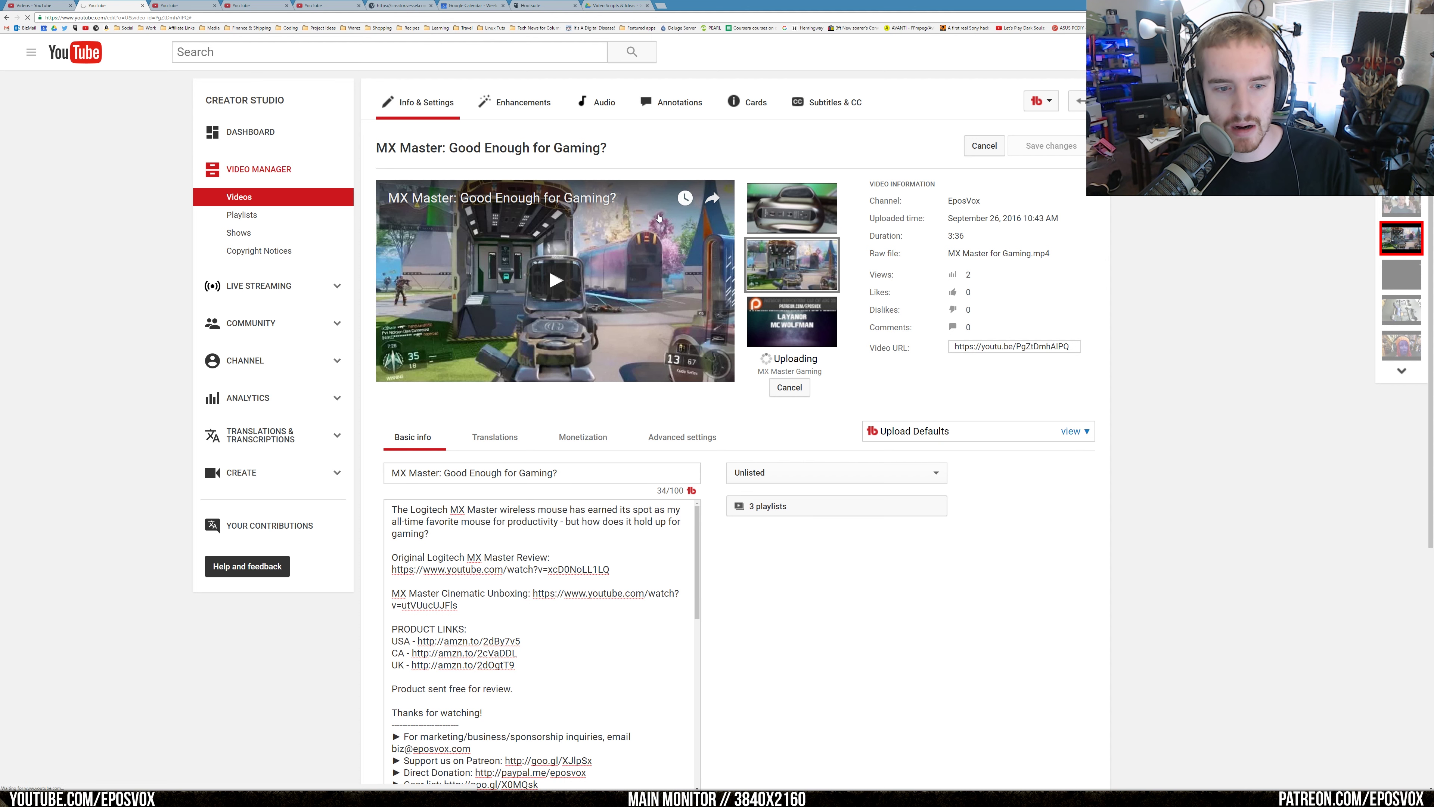
{"action": "scroll", "coordinate": [782, 419], "scroll_direction": "down", "scroll_amount": 4}
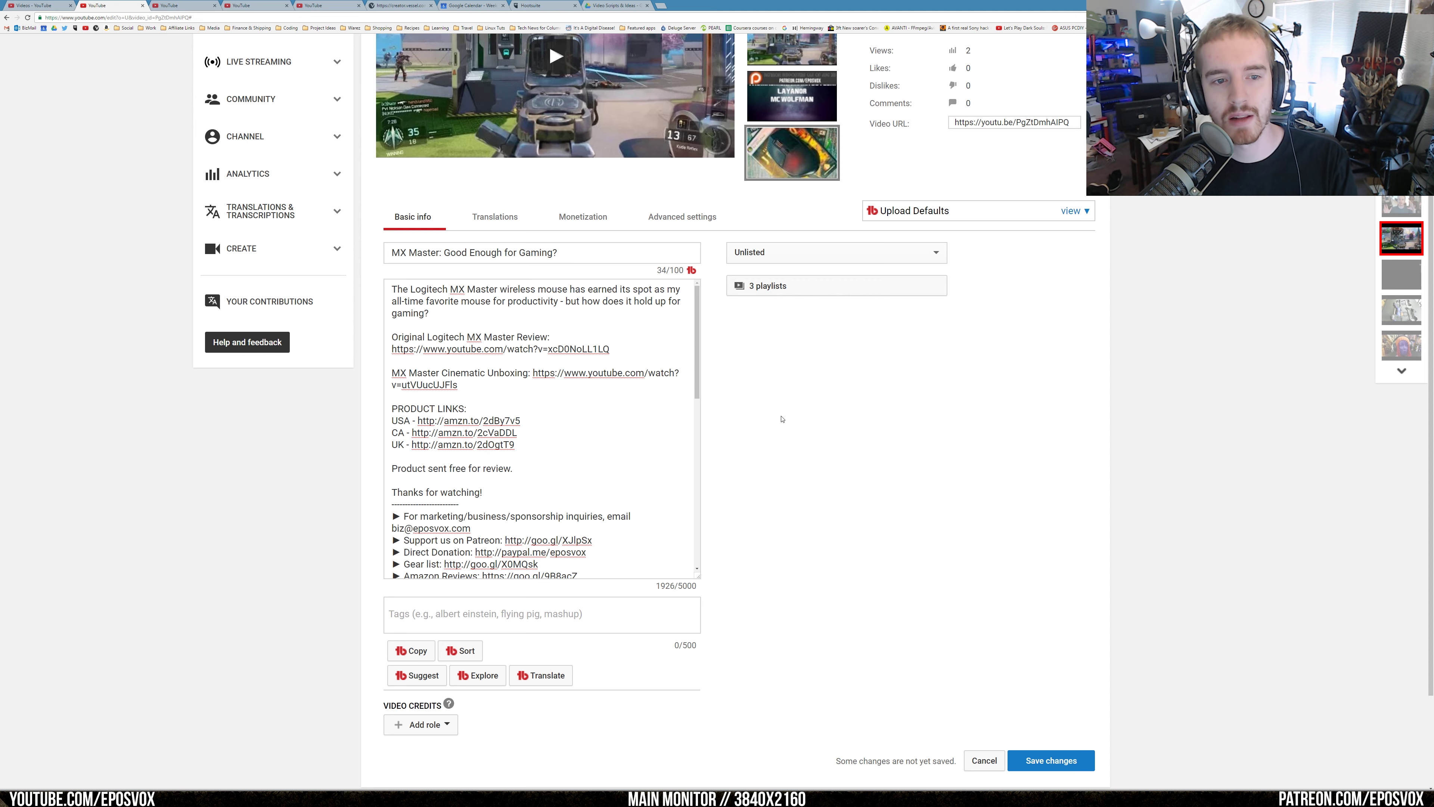
{"action": "scroll", "coordinate": [781, 419], "scroll_direction": "up", "scroll_amount": 4}
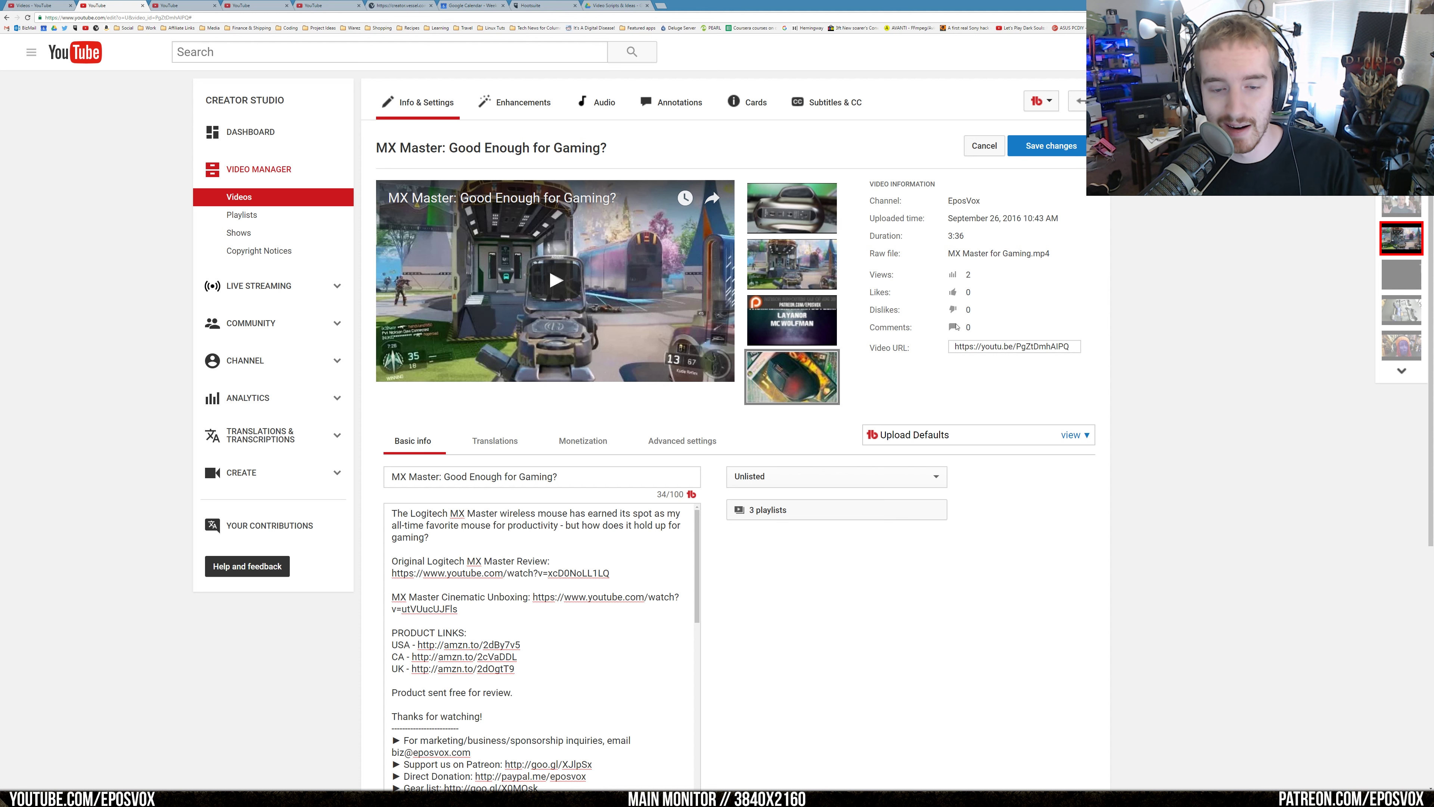
{"action": "scroll", "coordinate": [854, 461], "scroll_direction": "down", "scroll_amount": 3}
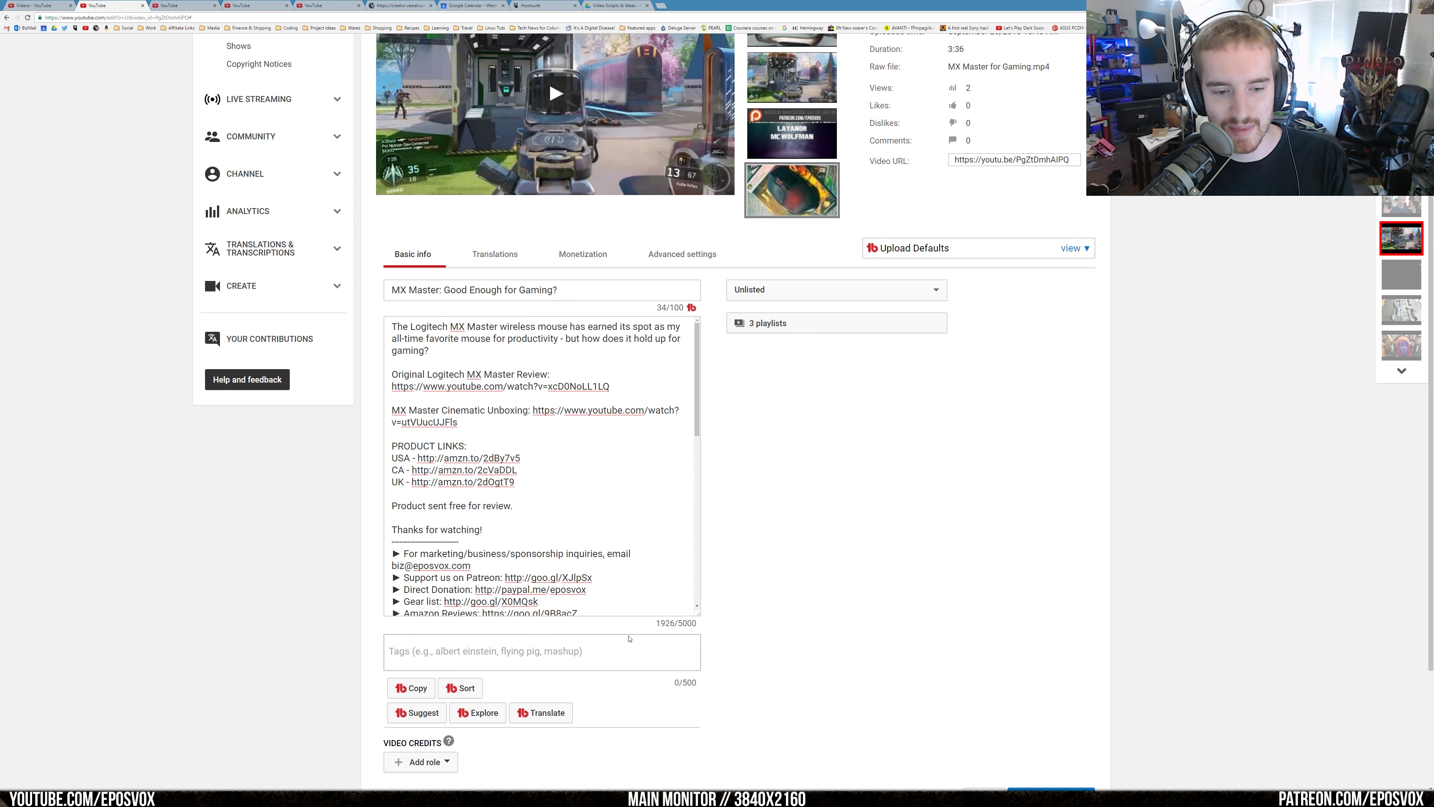
{"action": "scroll", "coordinate": [850, 201], "scroll_direction": "up", "scroll_amount": 3}
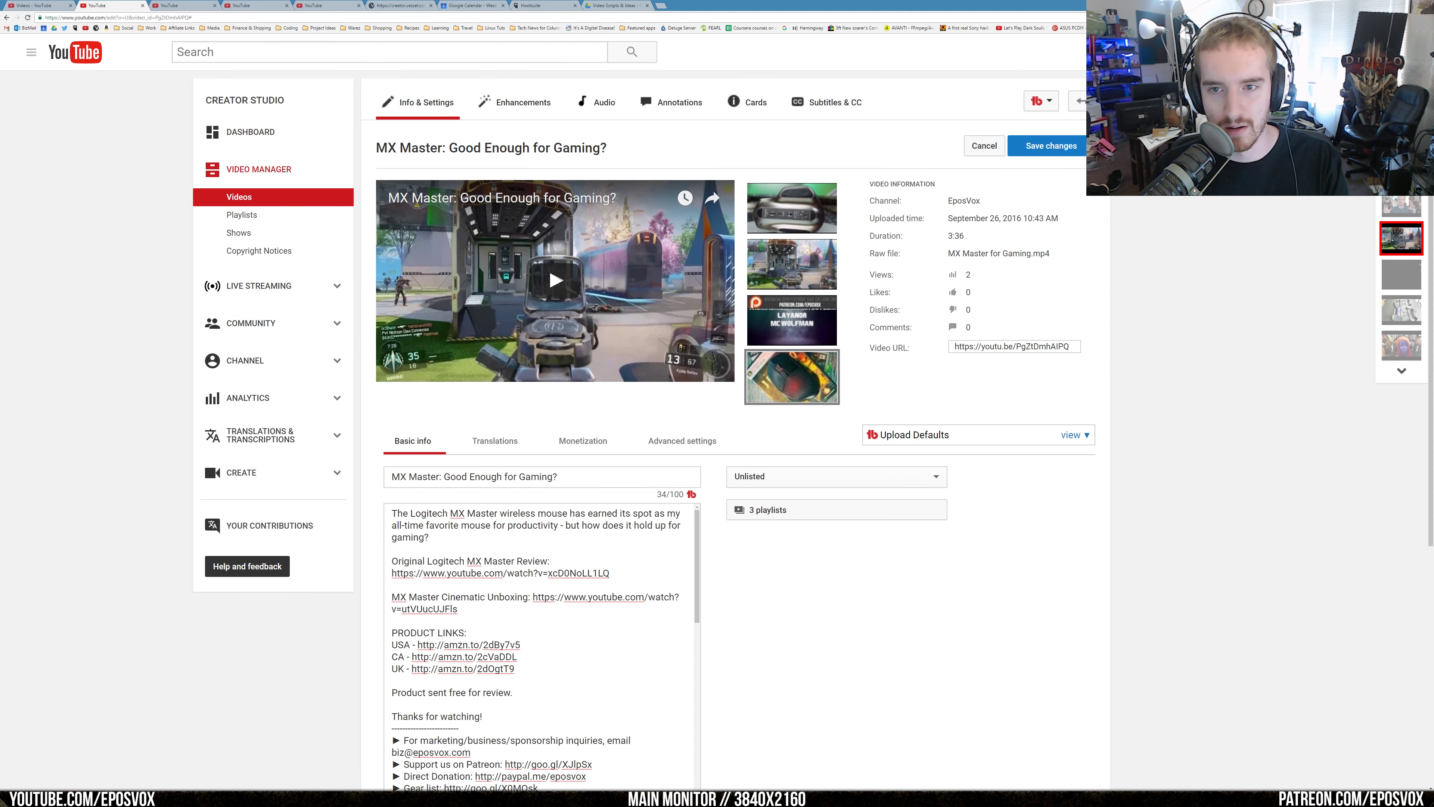
{"action": "left_click", "coordinate": [1051, 146]}
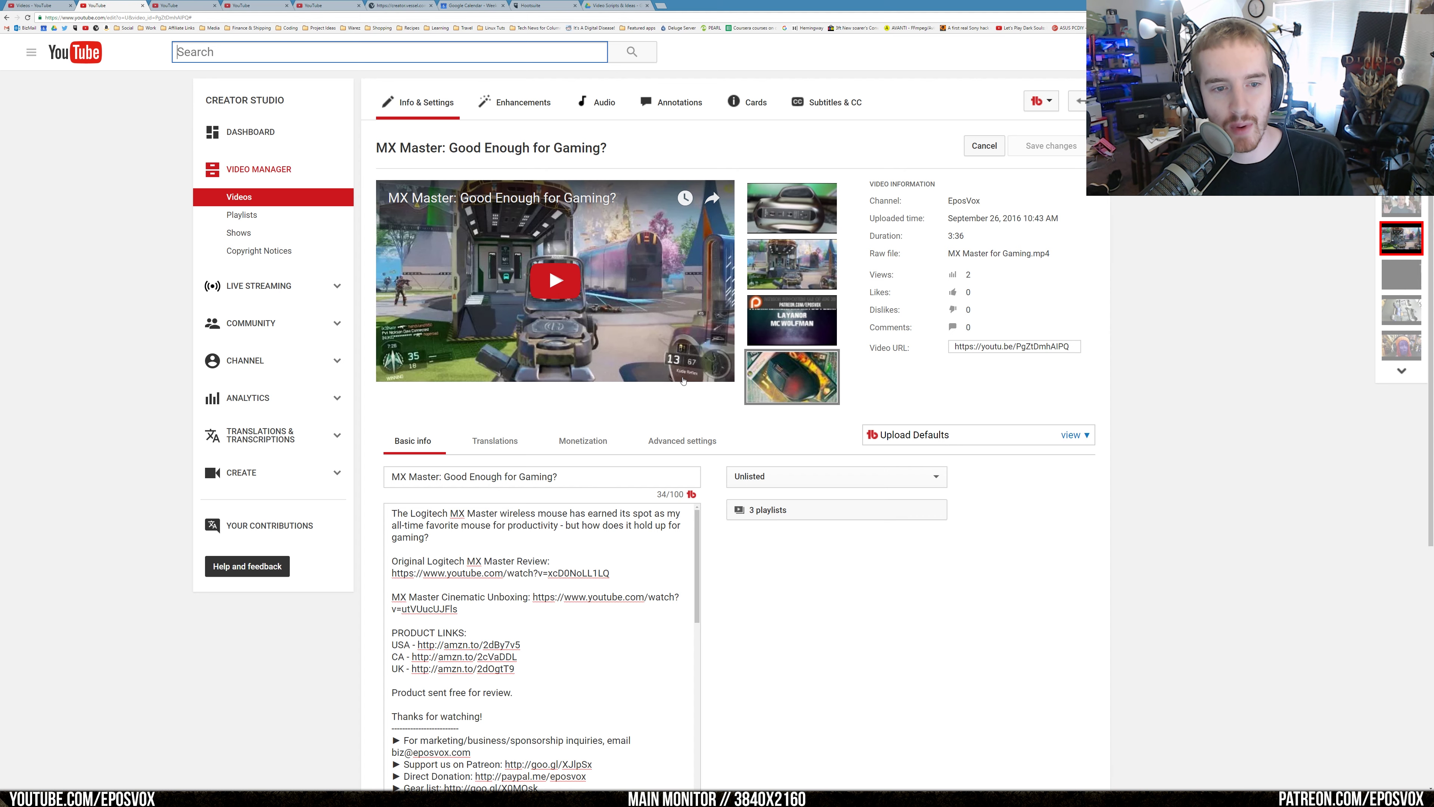
- Add the tags "Logitech MX master review" and "mx master review" to the video
{"action": "scroll", "coordinate": [683, 380], "scroll_direction": "down", "scroll_amount": 4}
{"action": "scroll", "coordinate": [542, 339], "scroll_direction": "down", "scroll_amount": 9}
{"action": "scroll", "coordinate": [600, 48], "scroll_direction": "down", "scroll_amount": 2}
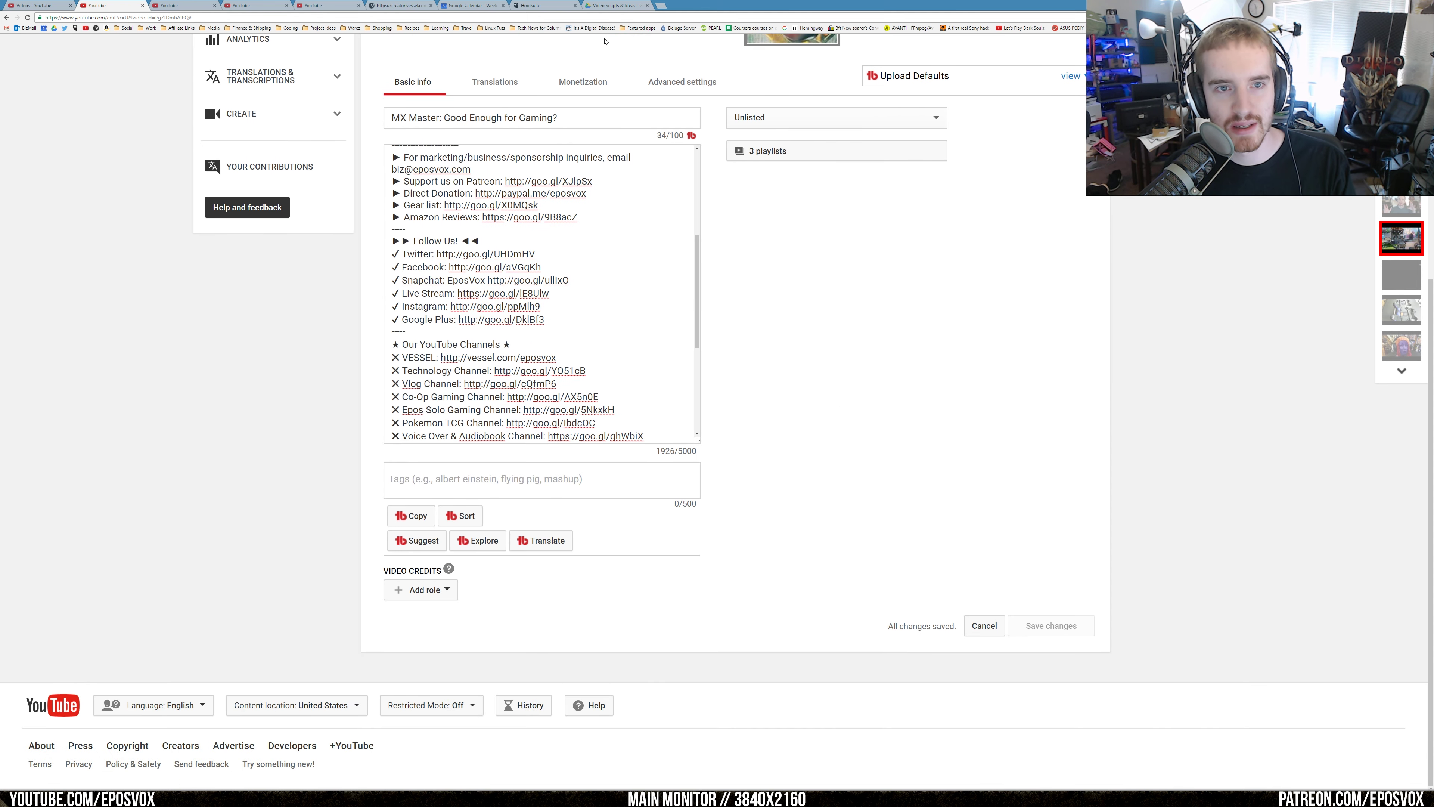
{"action": "scroll", "coordinate": [753, 391], "scroll_direction": "up", "scroll_amount": 4}
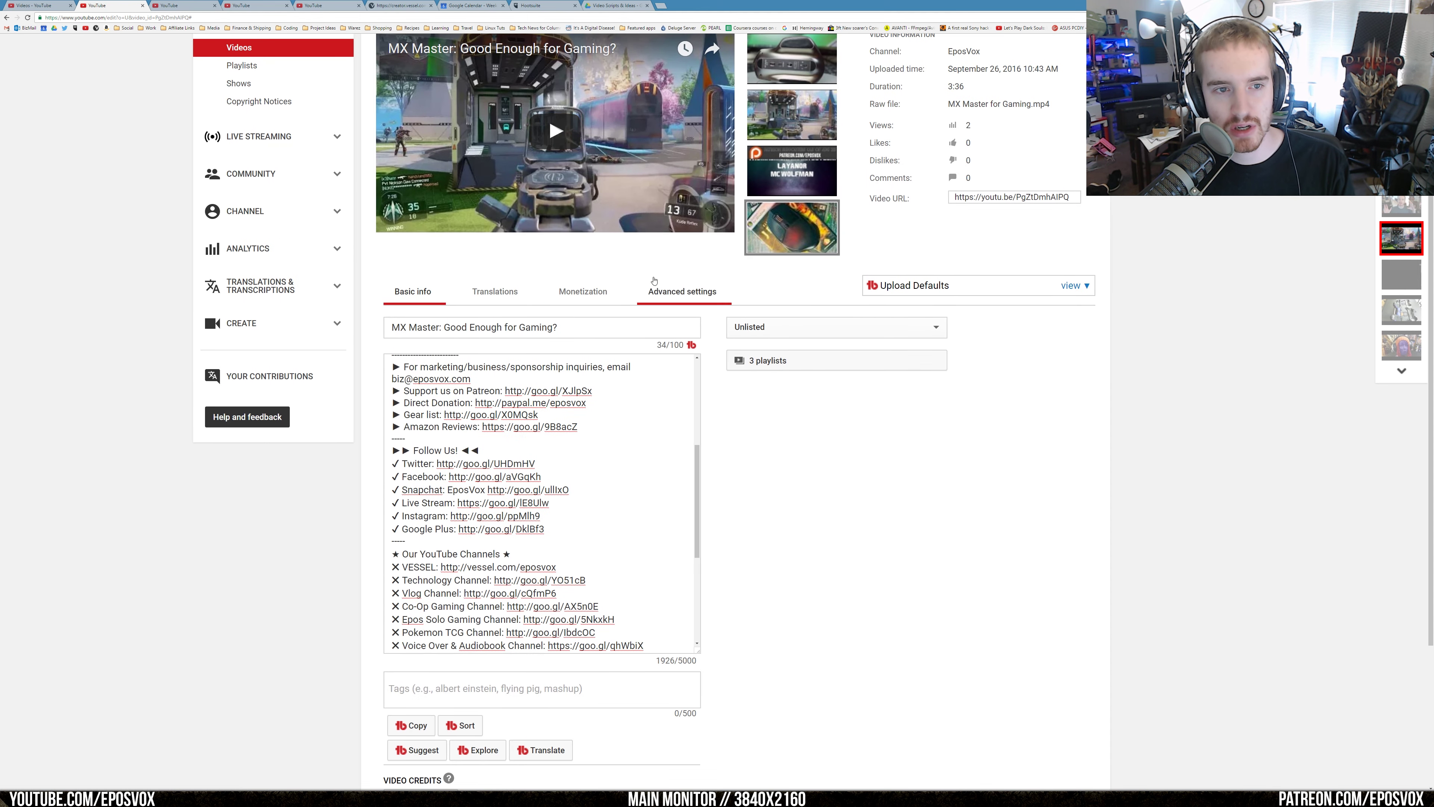
{"action": "scroll", "coordinate": [752, 391], "scroll_direction": "down", "scroll_amount": 4}
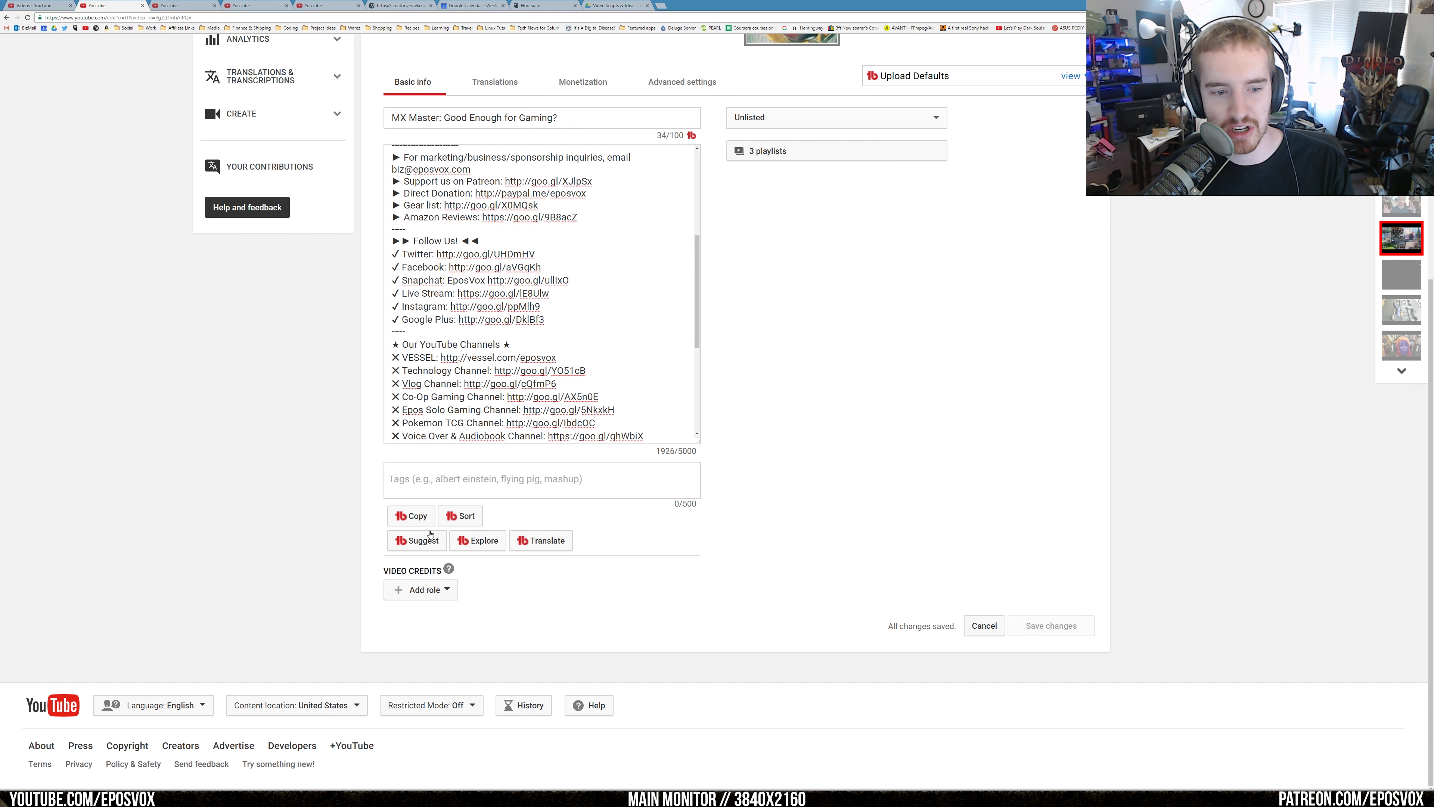
{"action": "scroll", "coordinate": [511, 396], "scroll_direction": "up", "scroll_amount": 10}
{"action": "scroll", "coordinate": [512, 535], "scroll_direction": "down", "scroll_amount": 5}
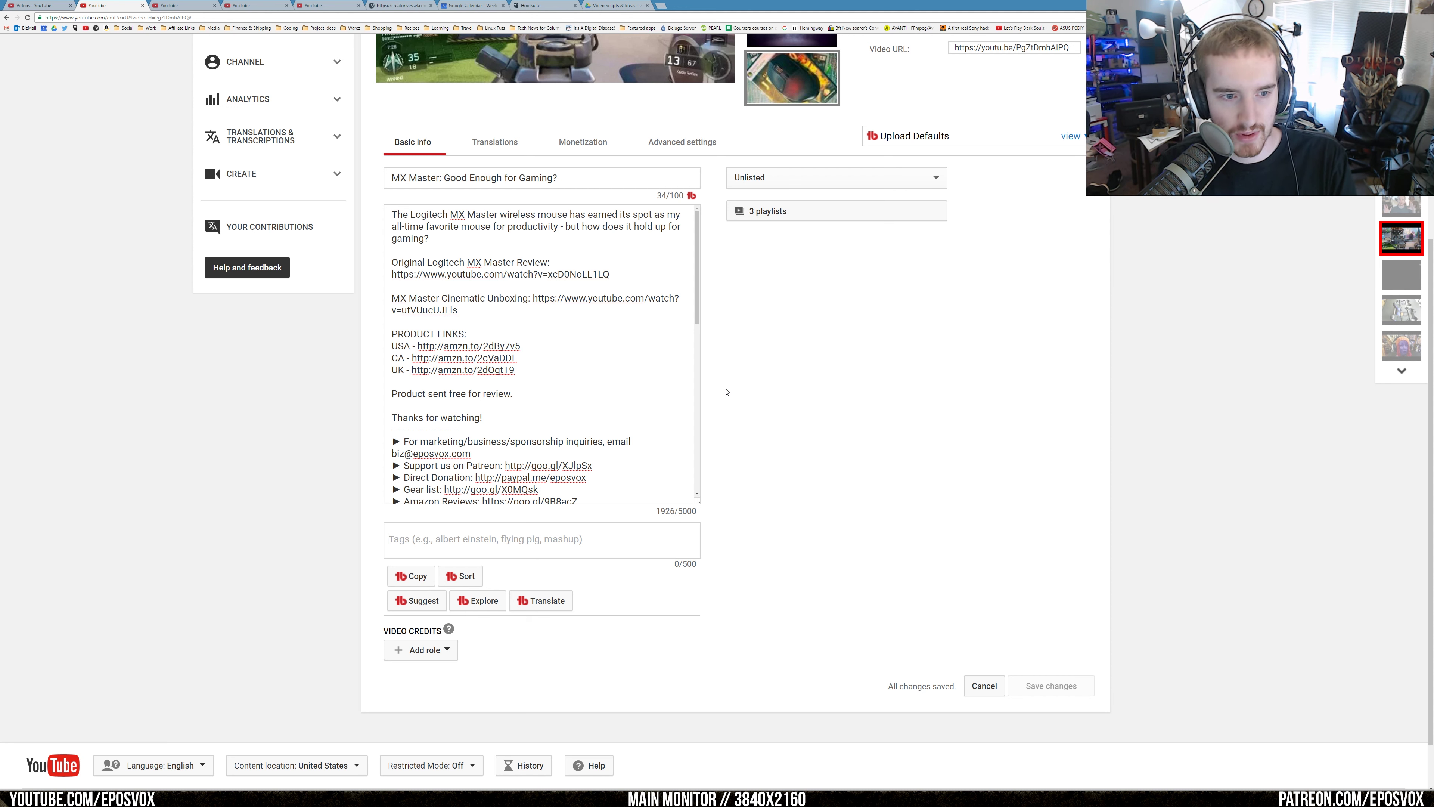
{"action": "type", "text": "Logitech MX ma"}
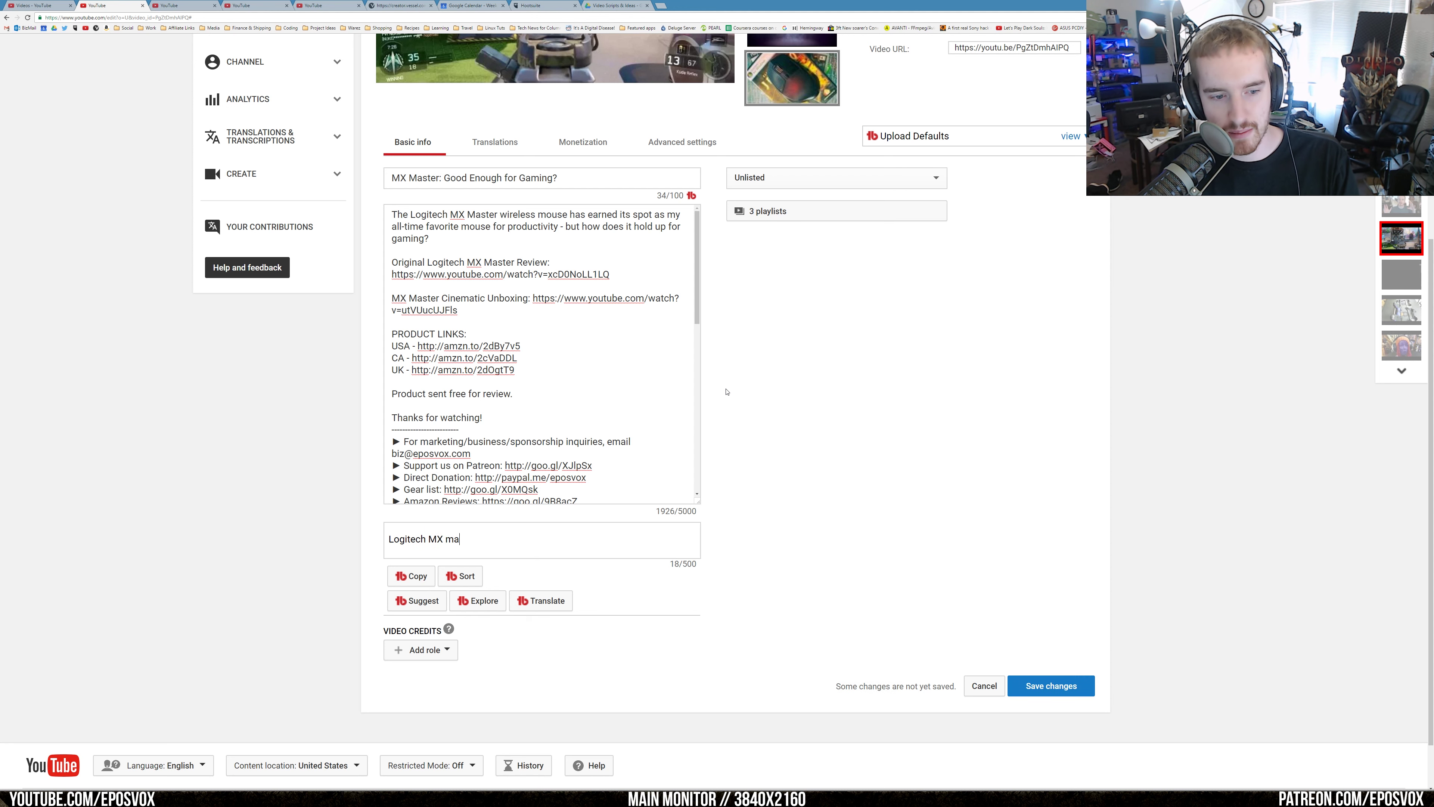
{"action": "type", "text": "ster review"}
{"action": "key", "text": "Return"}
{"action": "type", "text": "mx master review"}
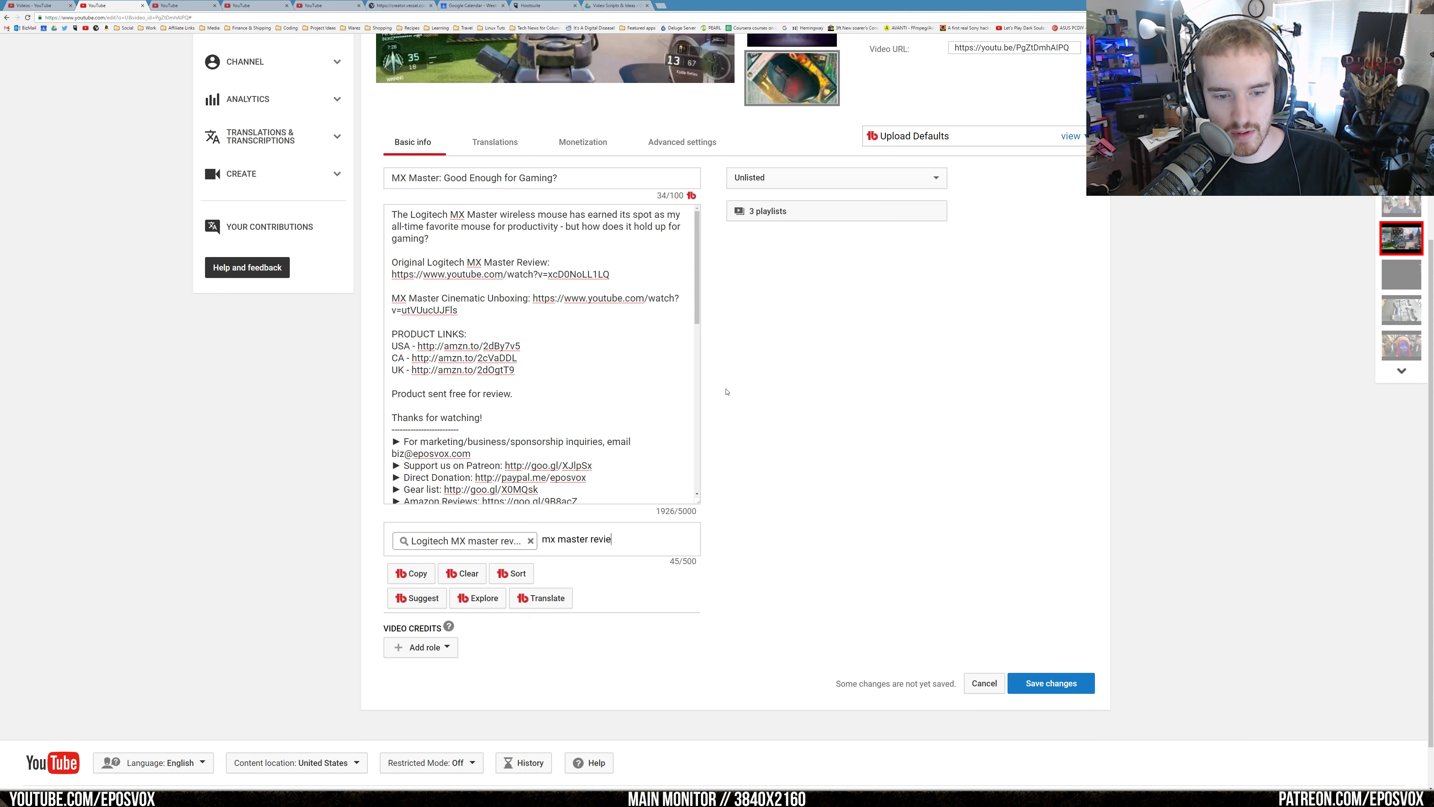
{"action": "key", "text": "Return"}
- Add the tags "mx master gaming", "mx master for gaming" and "logitech mx master gaming review"
{"action": "type", "text": "mx master gaming"}
{"action": "key", "text": "Return"}
{"action": "type", "text": "mx master for gaming"}
{"action": "key", "text": "Return"}
{"action": "type", "text": "logitech mx ma"}
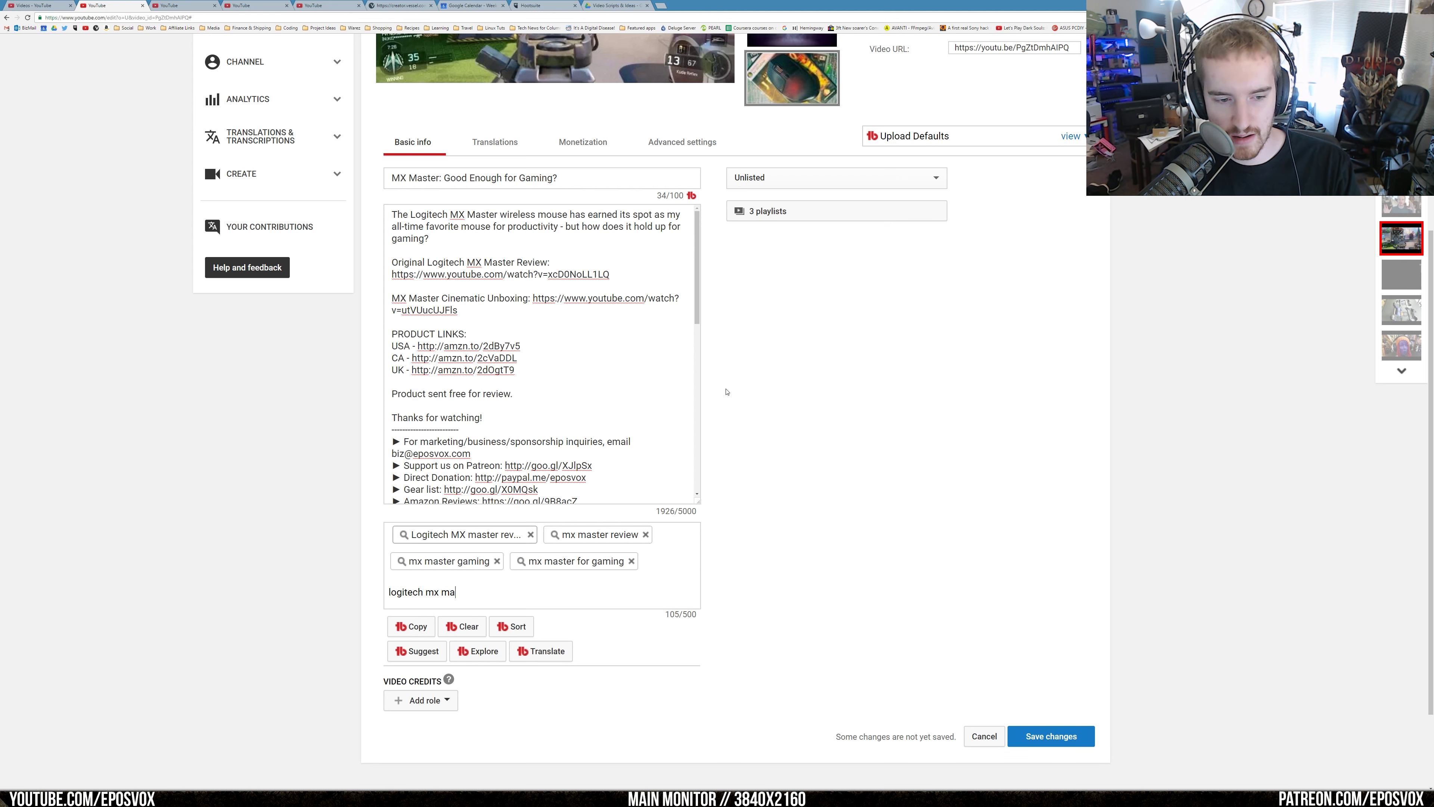
{"action": "type", "text": "ster gaming review"}
{"action": "key", "text": "Return"}
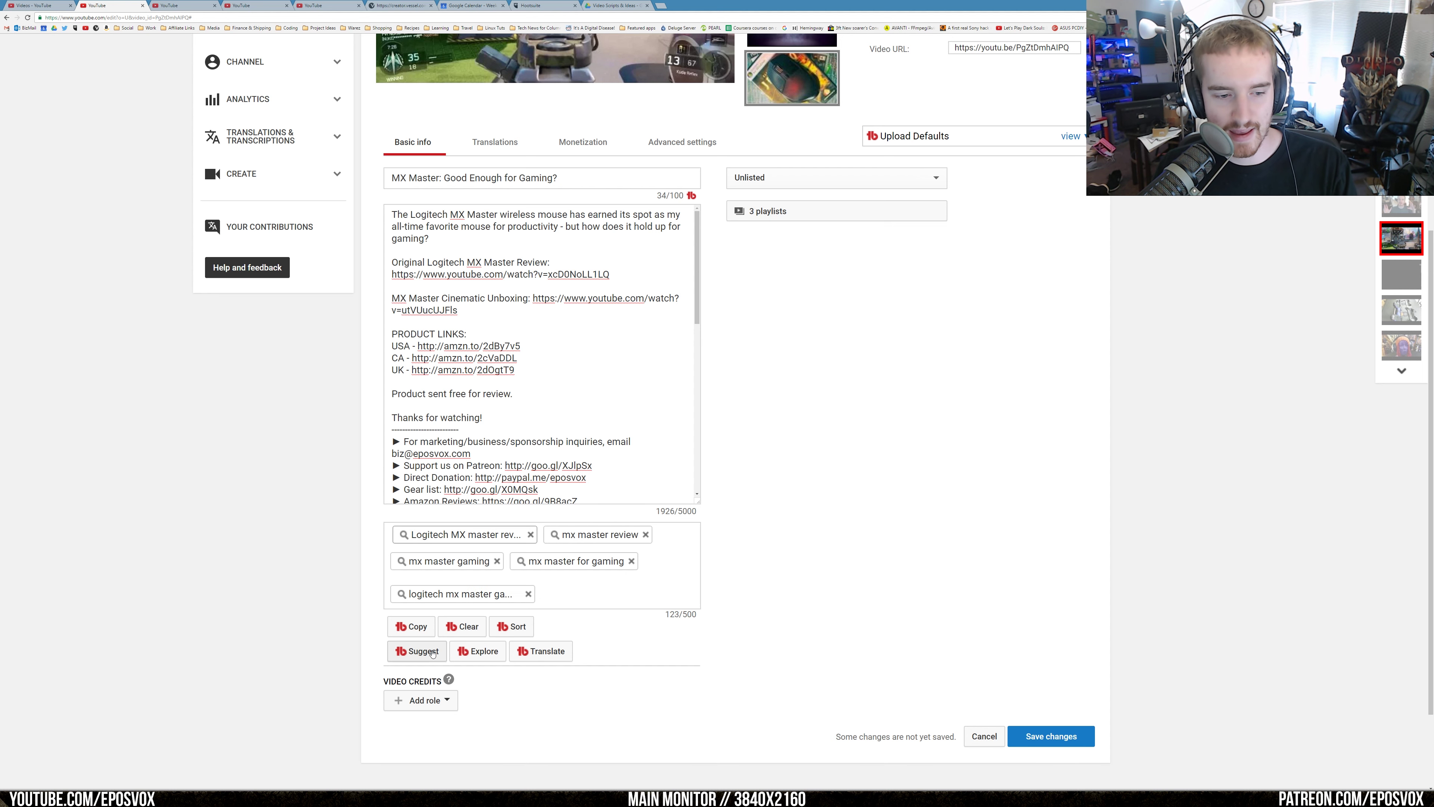
- Check search suggestions for "mx master" and add "mx master logitech" and "mx master logitech gaming" as video tags
{"action": "scroll", "coordinate": [429, 565], "scroll_direction": "up", "scroll_amount": 5}
{"action": "left_click", "coordinate": [275, 47]}
{"action": "type", "text": "mx master"}
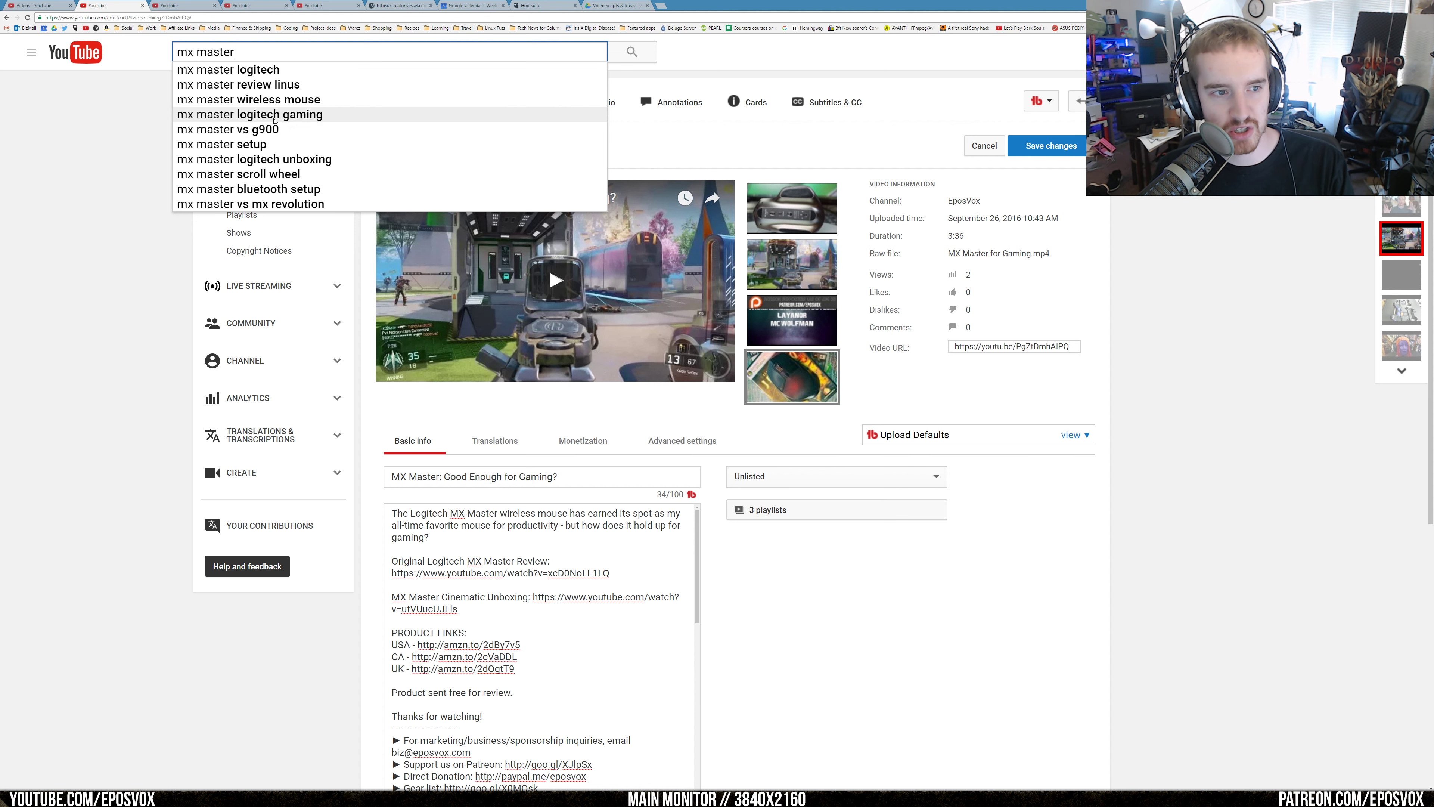
{"action": "scroll", "coordinate": [675, 598], "scroll_direction": "down", "scroll_amount": 3}
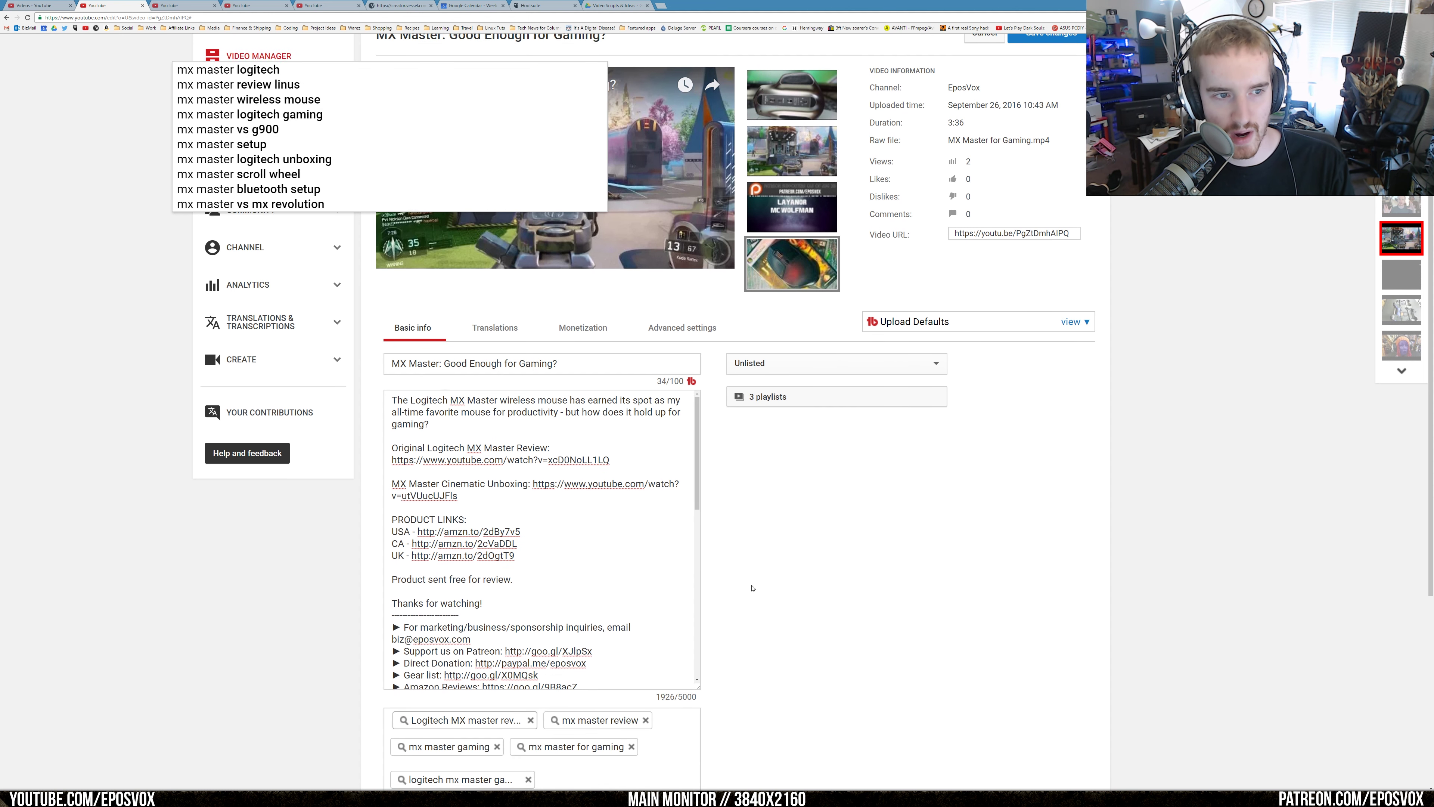
{"action": "key", "text": "ctrl+t"}
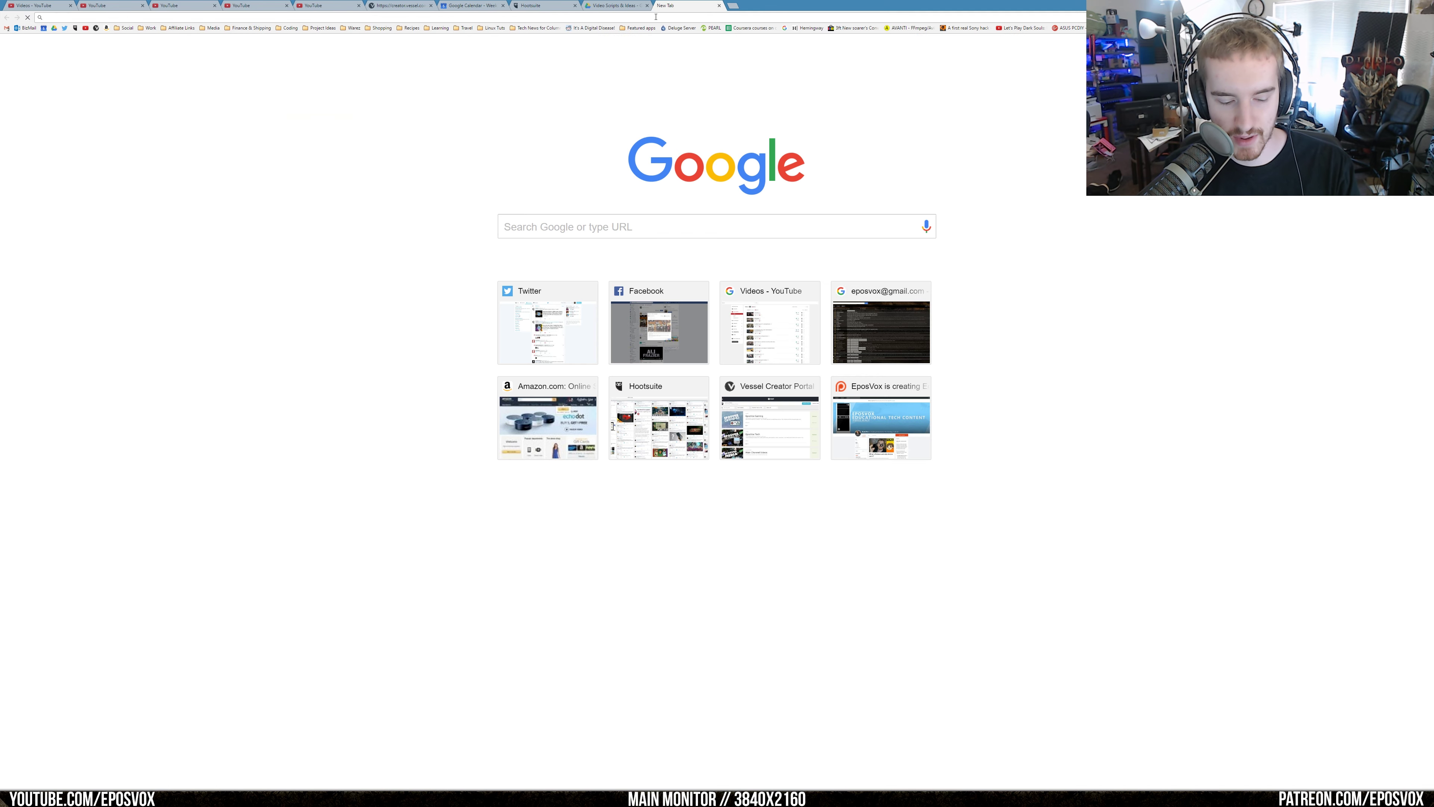
{"action": "type", "text": "mx master"}
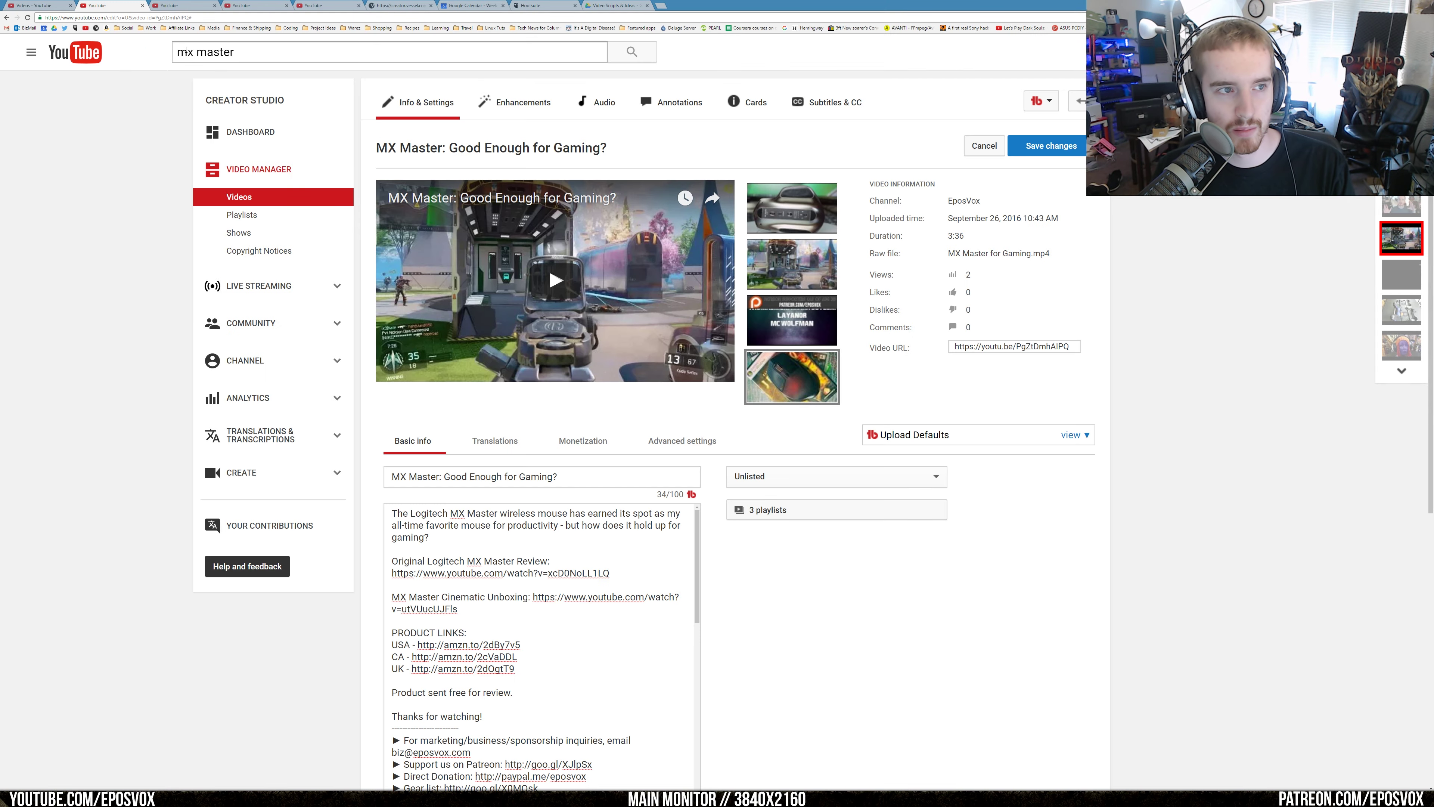
{"action": "scroll", "coordinate": [349, 477], "scroll_direction": "down", "scroll_amount": 2}
{"action": "scroll", "coordinate": [349, 476], "scroll_direction": "down", "scroll_amount": 5}
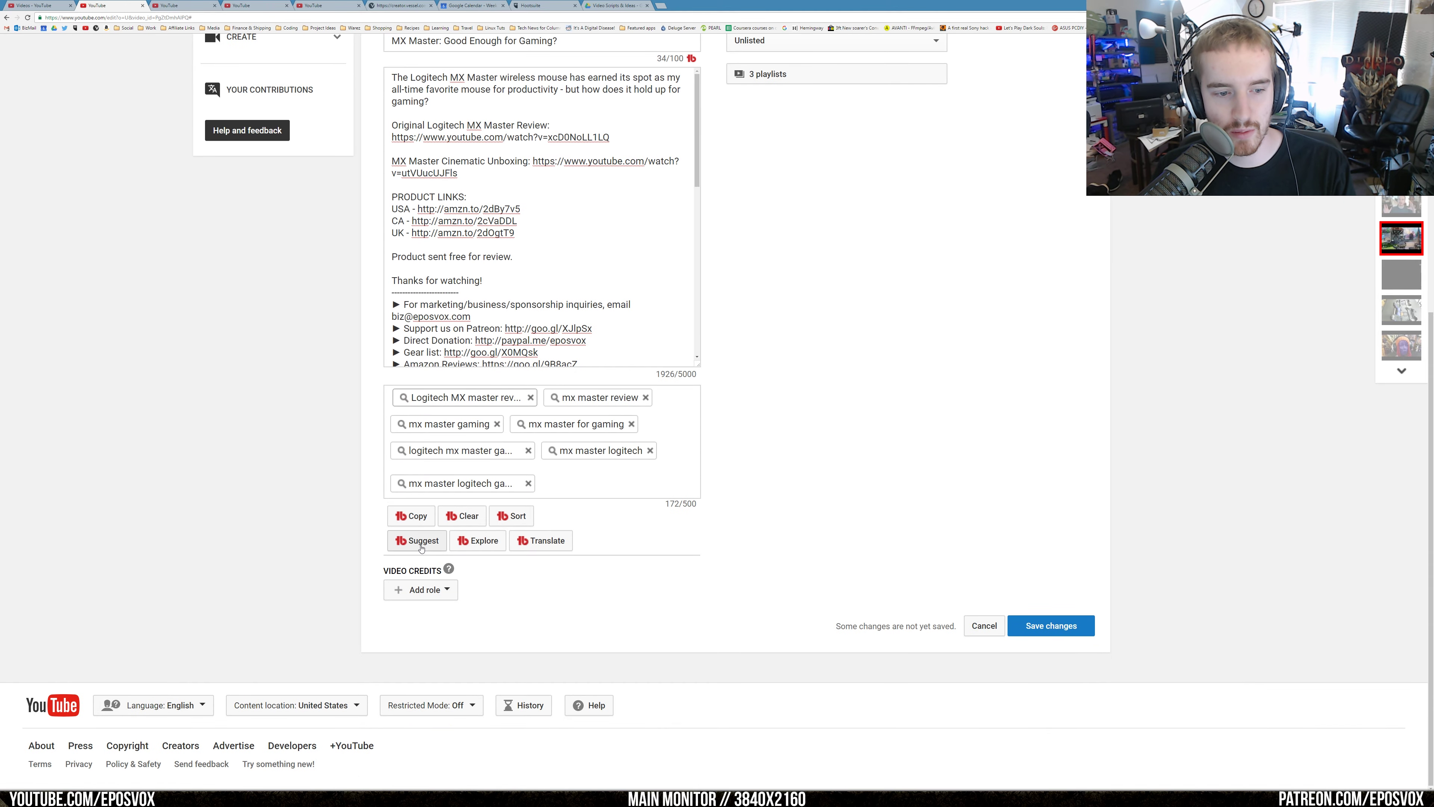
- Browse the suggested tags and add "logitech mx master", "logitech mx master gaming" and "logitech mx master wireless mouse" to the video
{"action": "left_click", "coordinate": [417, 540]}
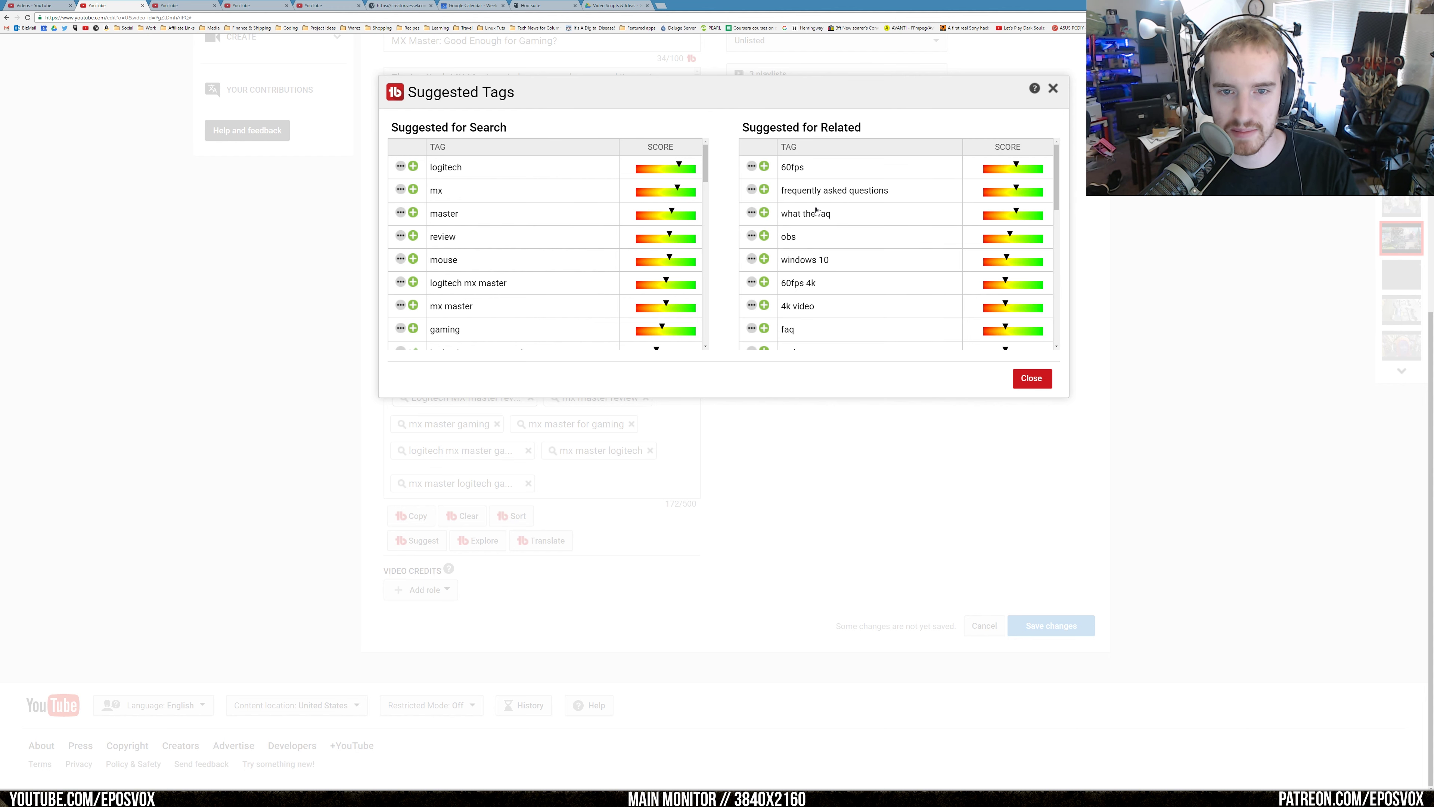
{"action": "scroll", "coordinate": [839, 238], "scroll_direction": "down", "scroll_amount": 15}
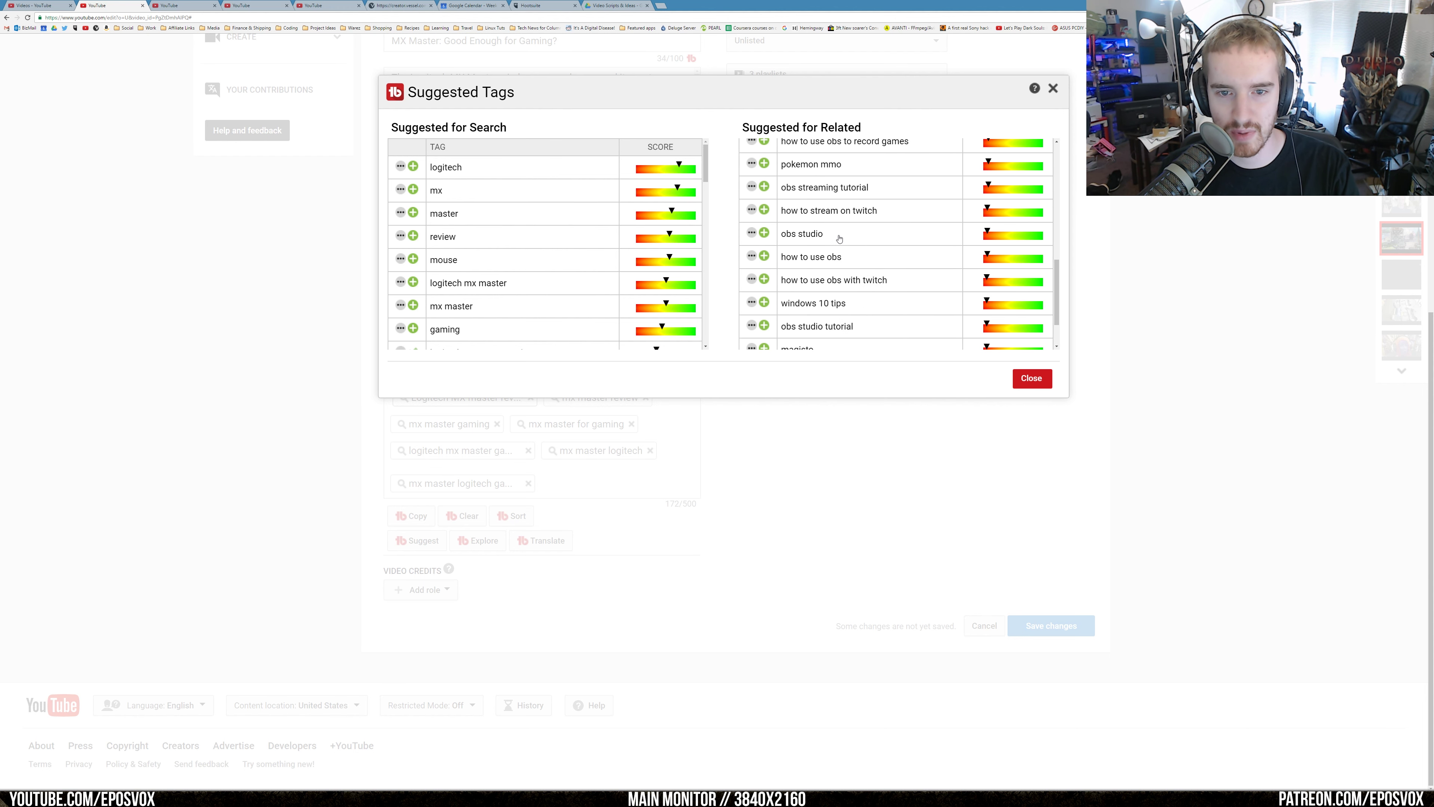
{"action": "scroll", "coordinate": [839, 239], "scroll_direction": "up", "scroll_amount": 15}
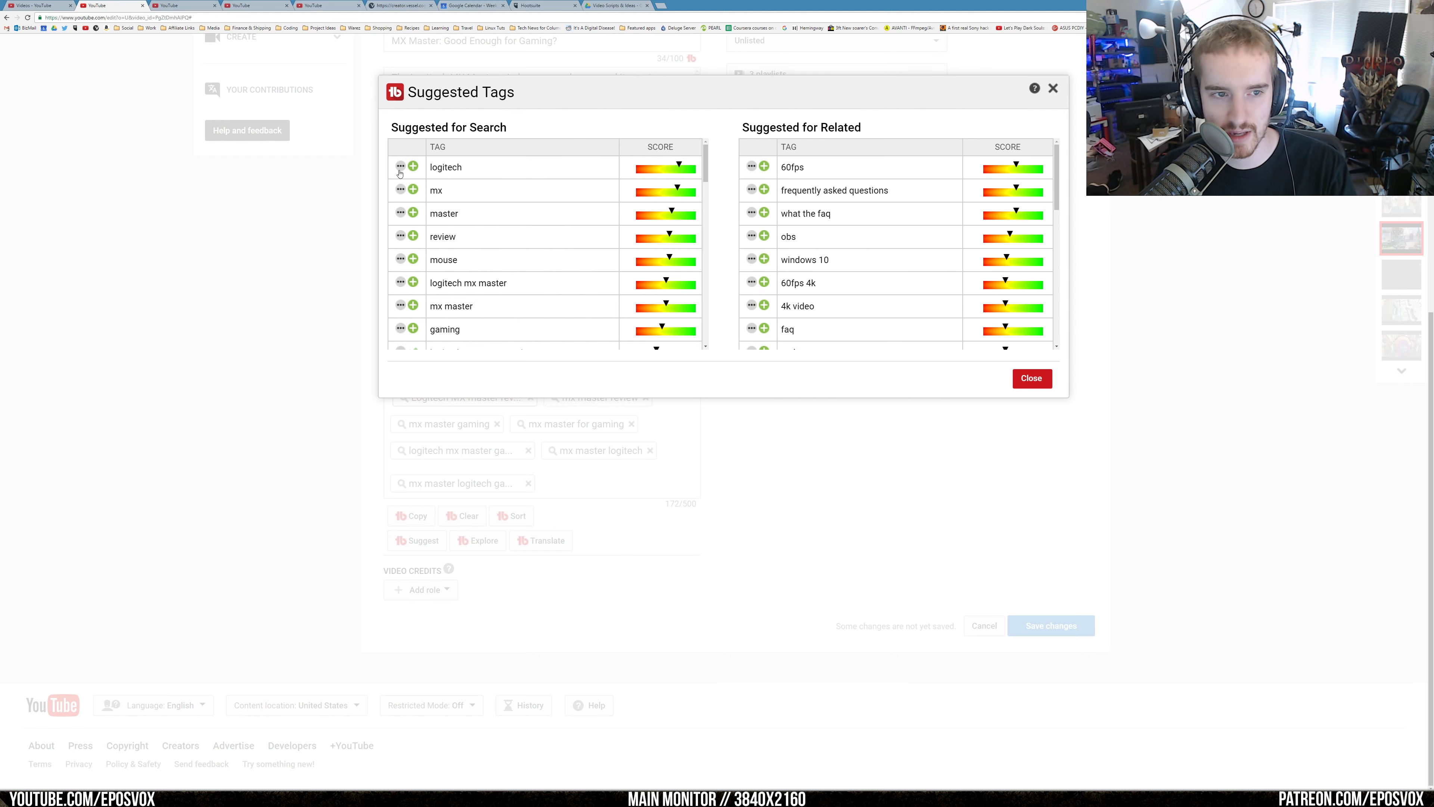
{"action": "left_click", "coordinate": [400, 283]}
{"action": "left_click", "coordinate": [413, 282]}
{"action": "scroll", "coordinate": [442, 269], "scroll_direction": "down", "scroll_amount": 3}
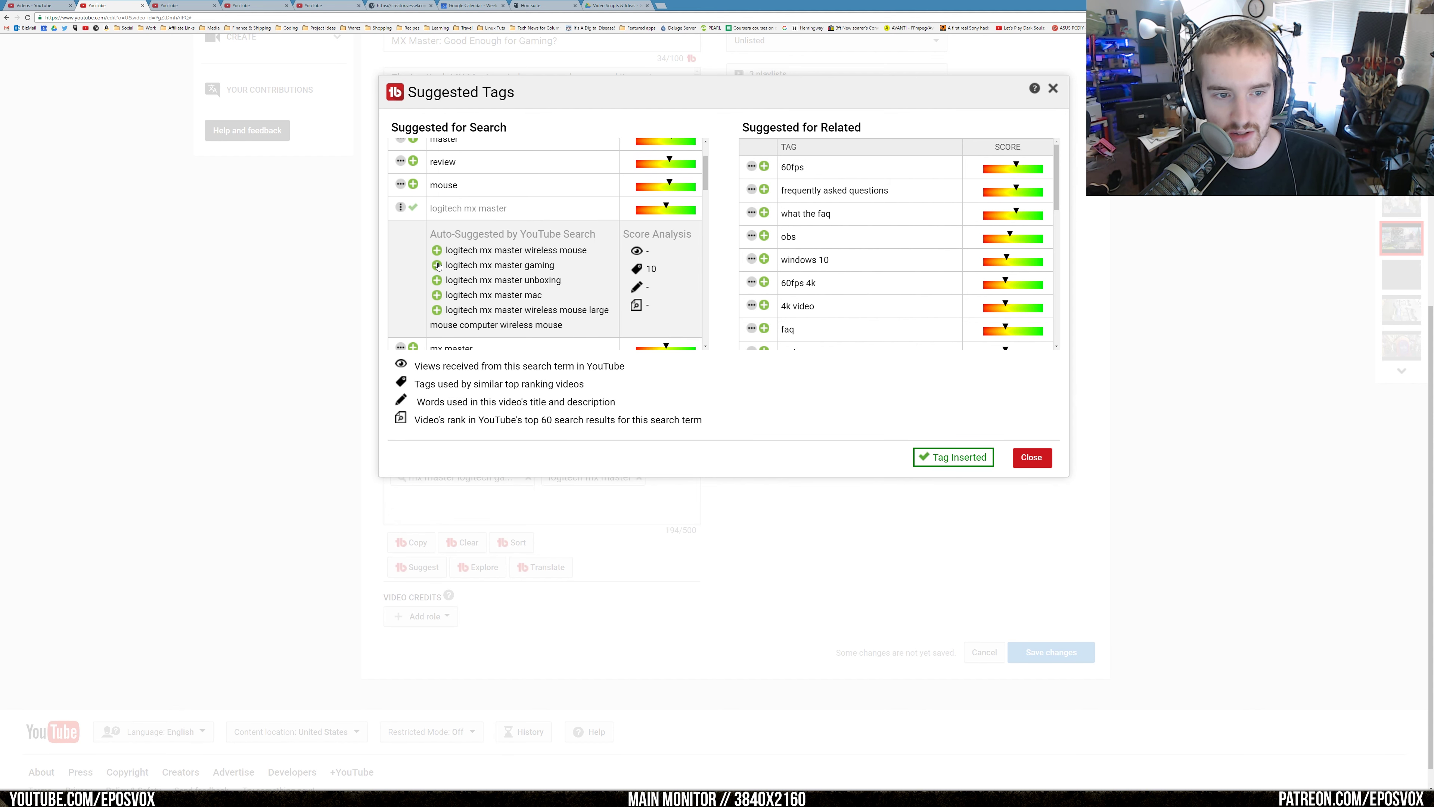
{"action": "left_click", "coordinate": [437, 265]}
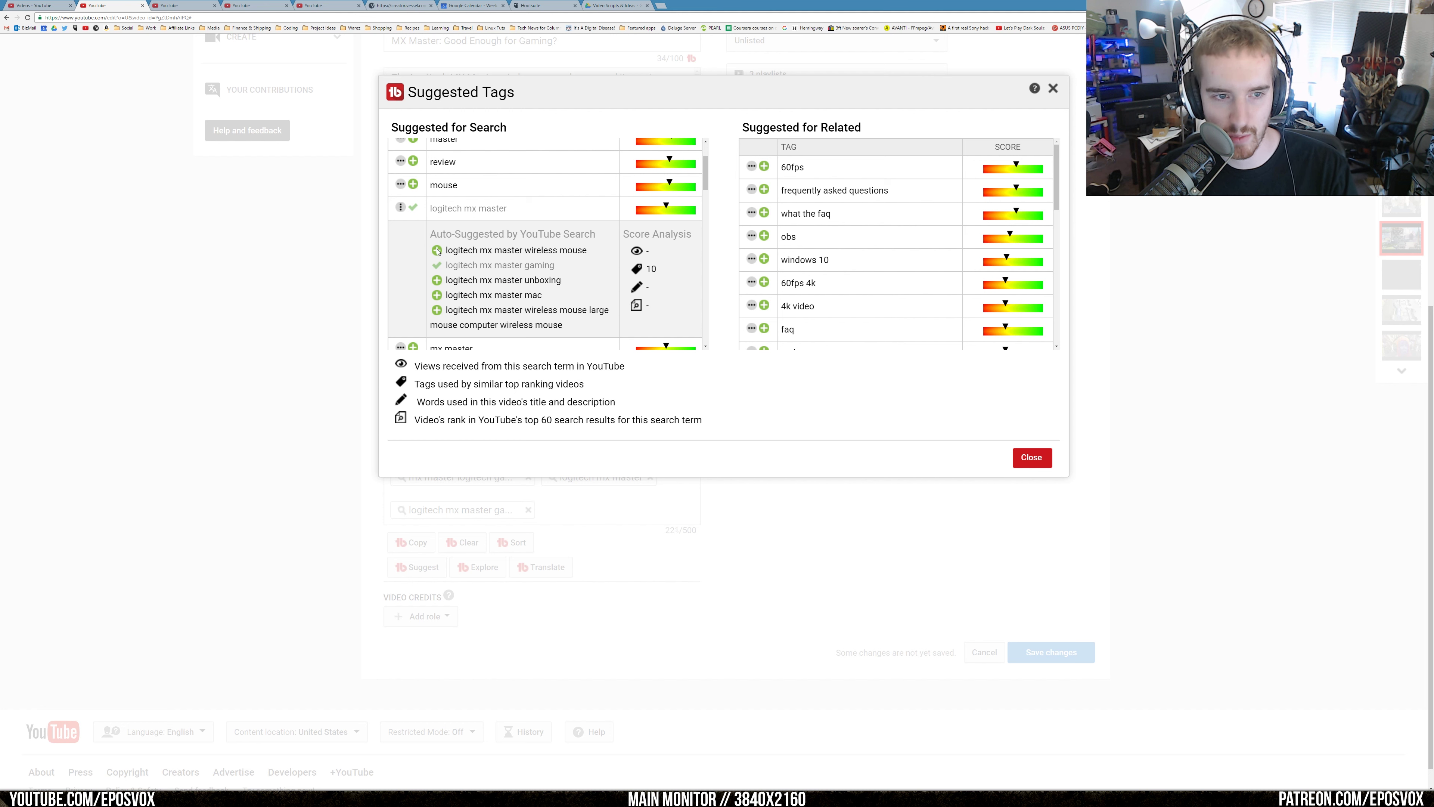
{"action": "left_click", "coordinate": [437, 250]}
{"action": "scroll", "coordinate": [416, 215], "scroll_direction": "up", "scroll_amount": 1}
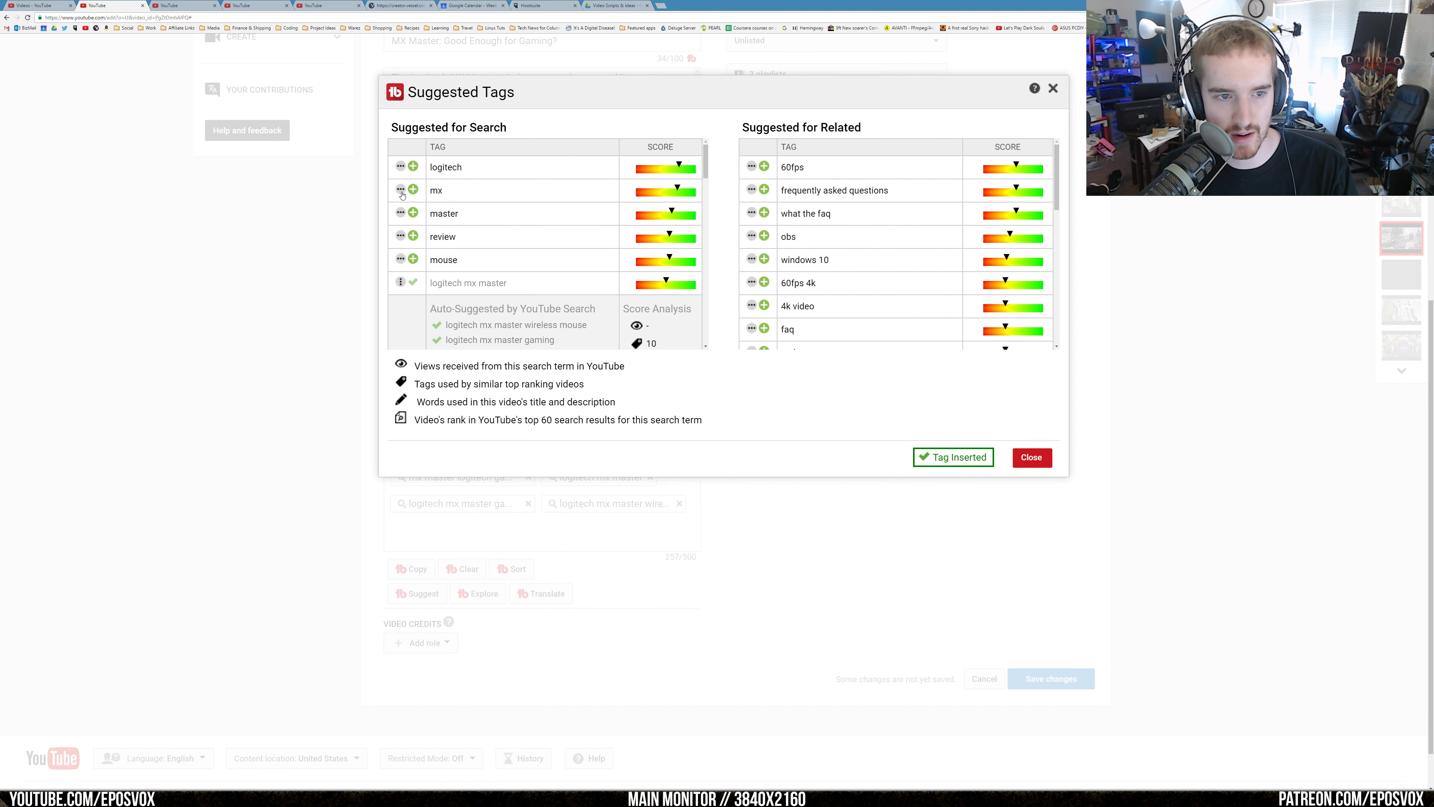
- Check the auto-suggested search terms under the suggested tags "mx", "logitech", "master" and "logitech mx master"
{"action": "left_click", "coordinate": [401, 191]}
{"action": "left_click", "coordinate": [401, 166]}
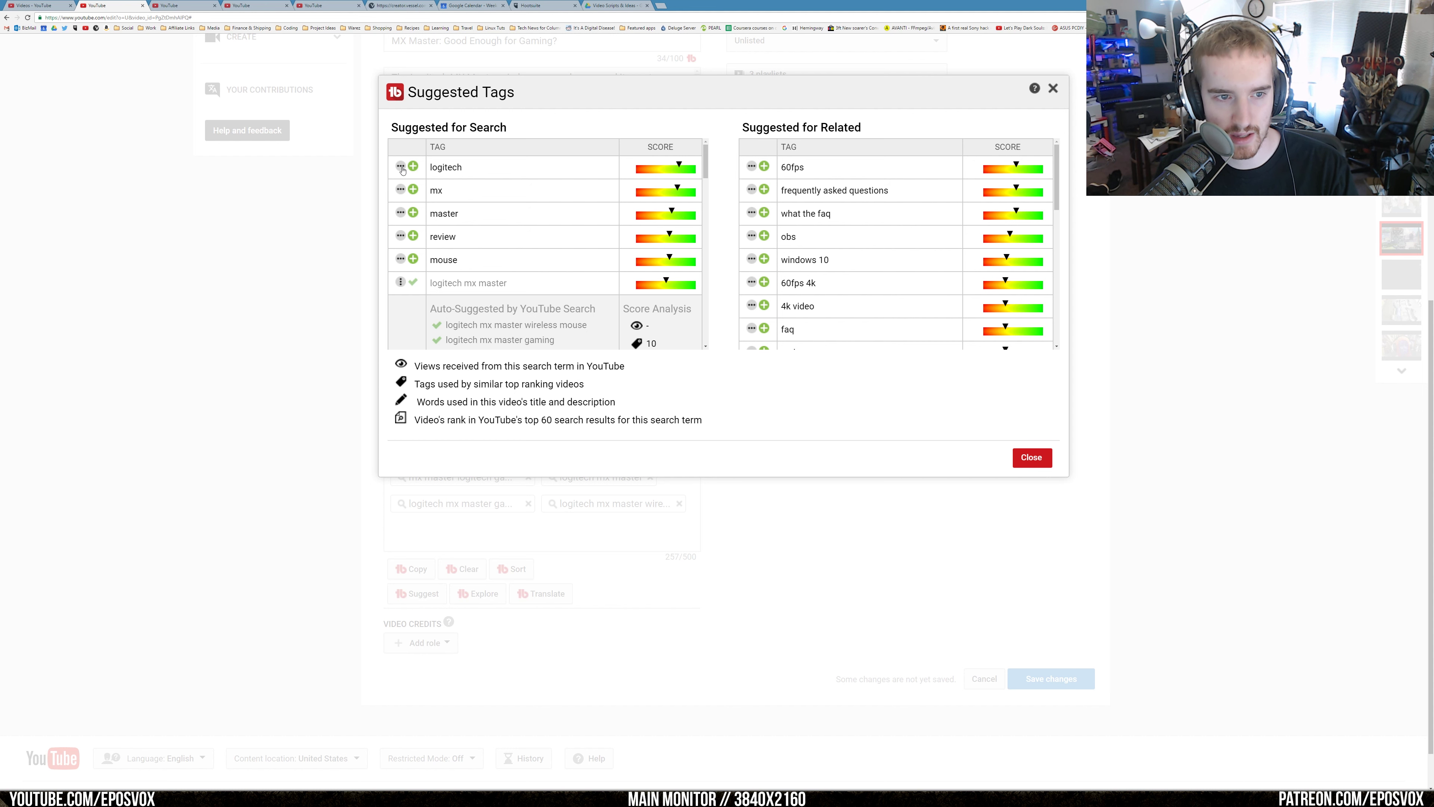
{"action": "left_click", "coordinate": [402, 167]}
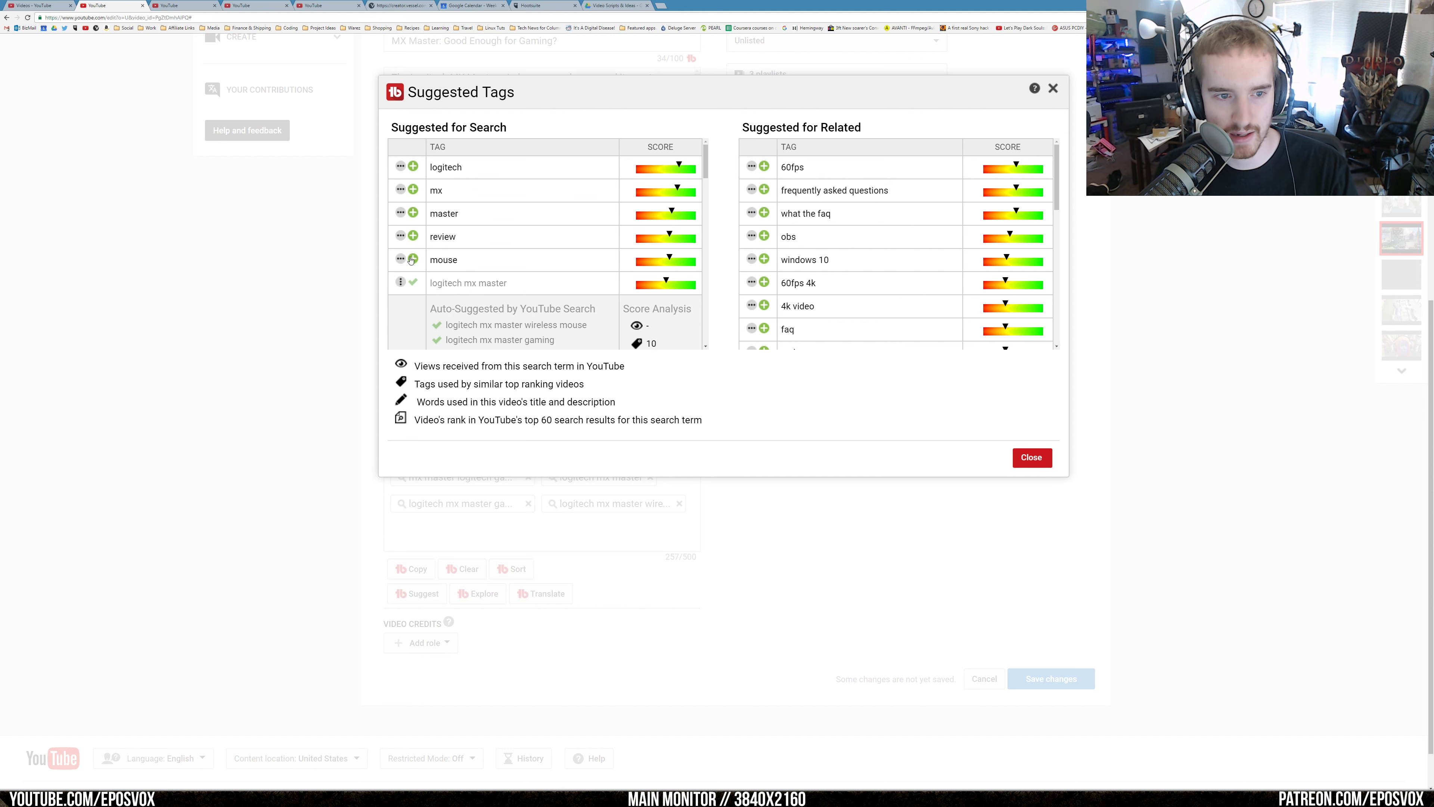
{"action": "left_click", "coordinate": [401, 214]}
{"action": "left_click", "coordinate": [399, 215]}
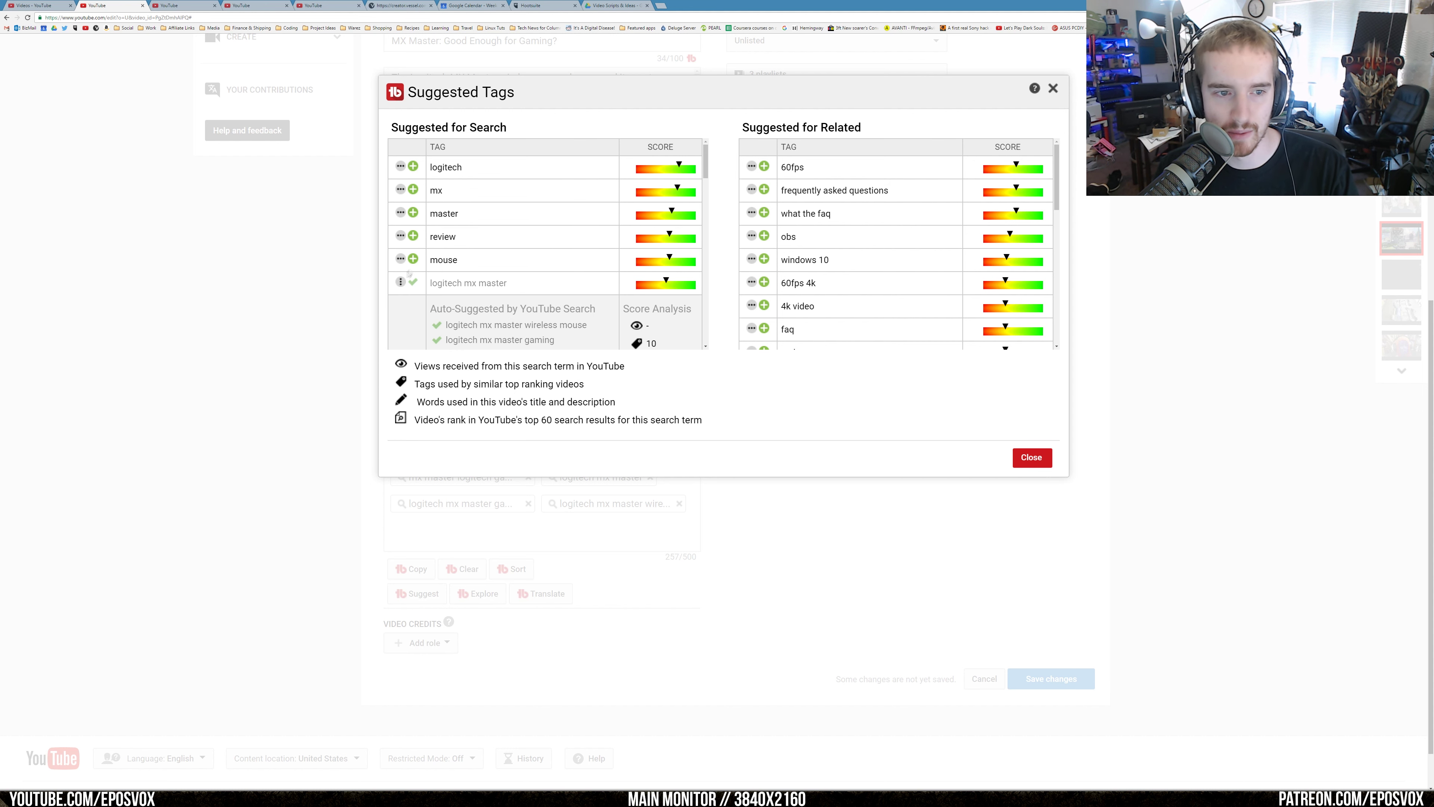
{"action": "scroll", "coordinate": [411, 263], "scroll_direction": "down", "scroll_amount": 2}
{"action": "left_click", "coordinate": [398, 172]}
{"action": "left_click", "coordinate": [401, 171]}
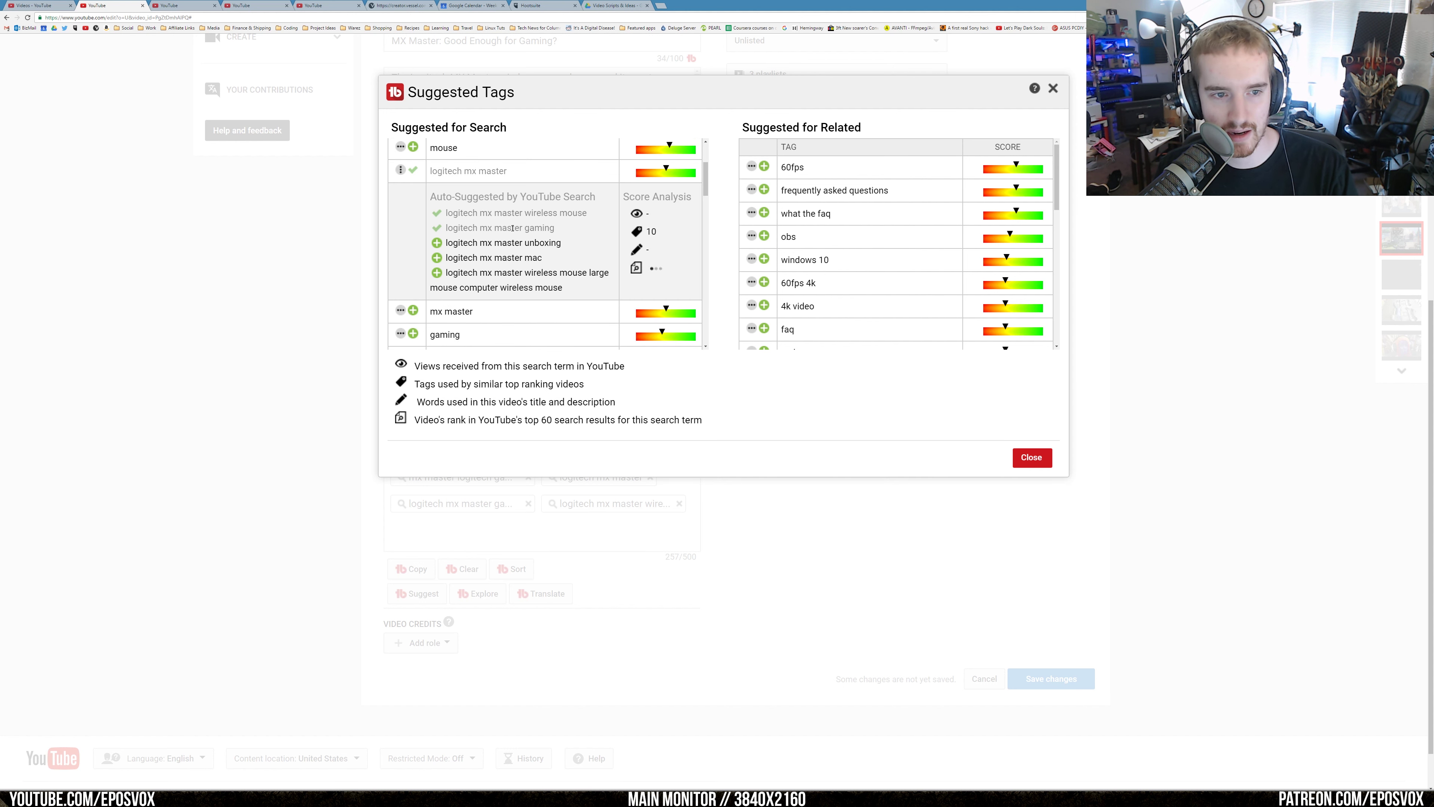
- Add the suggested tag "mx master" and its related search term "mx master wireless mouse" to the video
{"action": "left_click", "coordinate": [400, 170]}
{"action": "left_click", "coordinate": [413, 195]}
{"action": "left_click", "coordinate": [401, 194]}
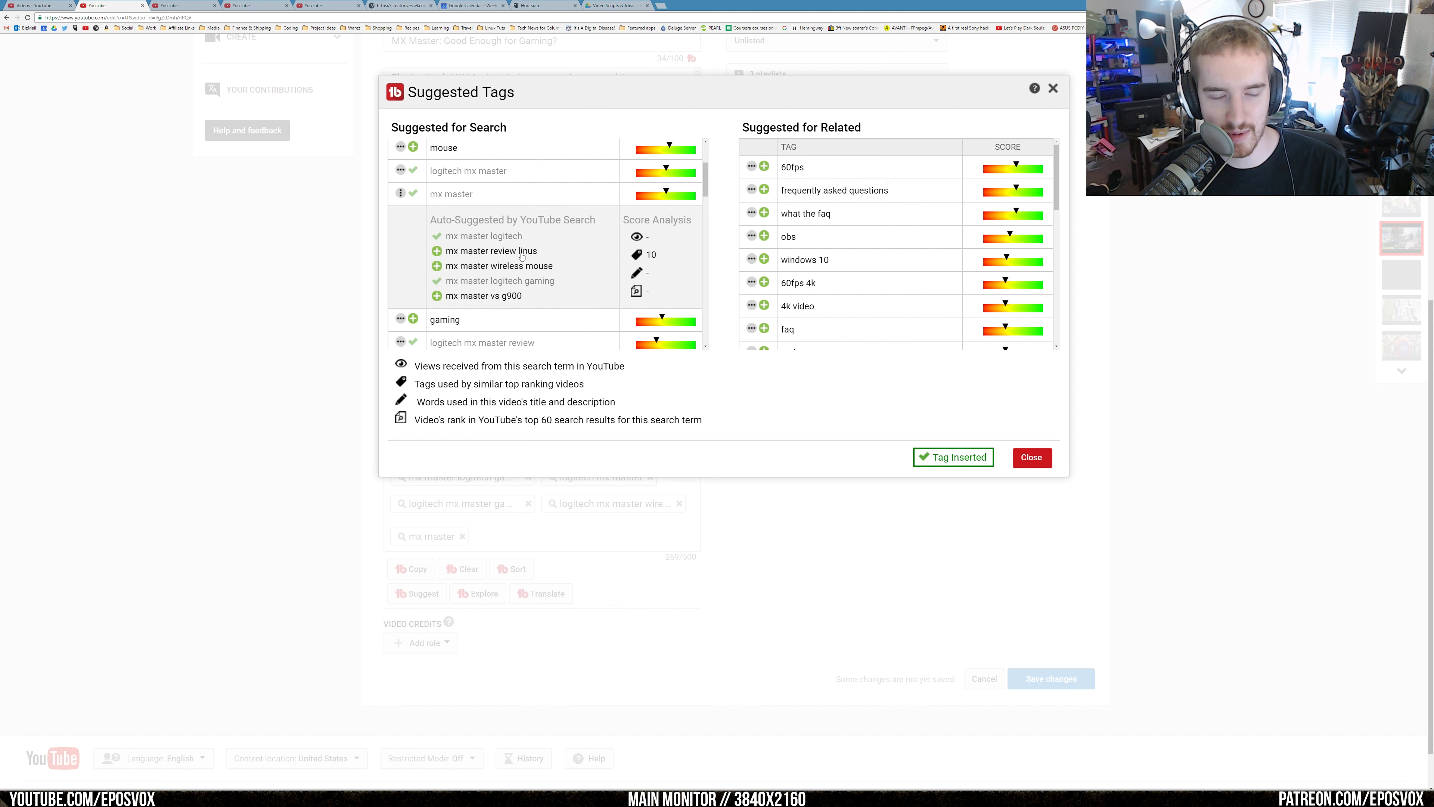
{"action": "left_click", "coordinate": [442, 266]}
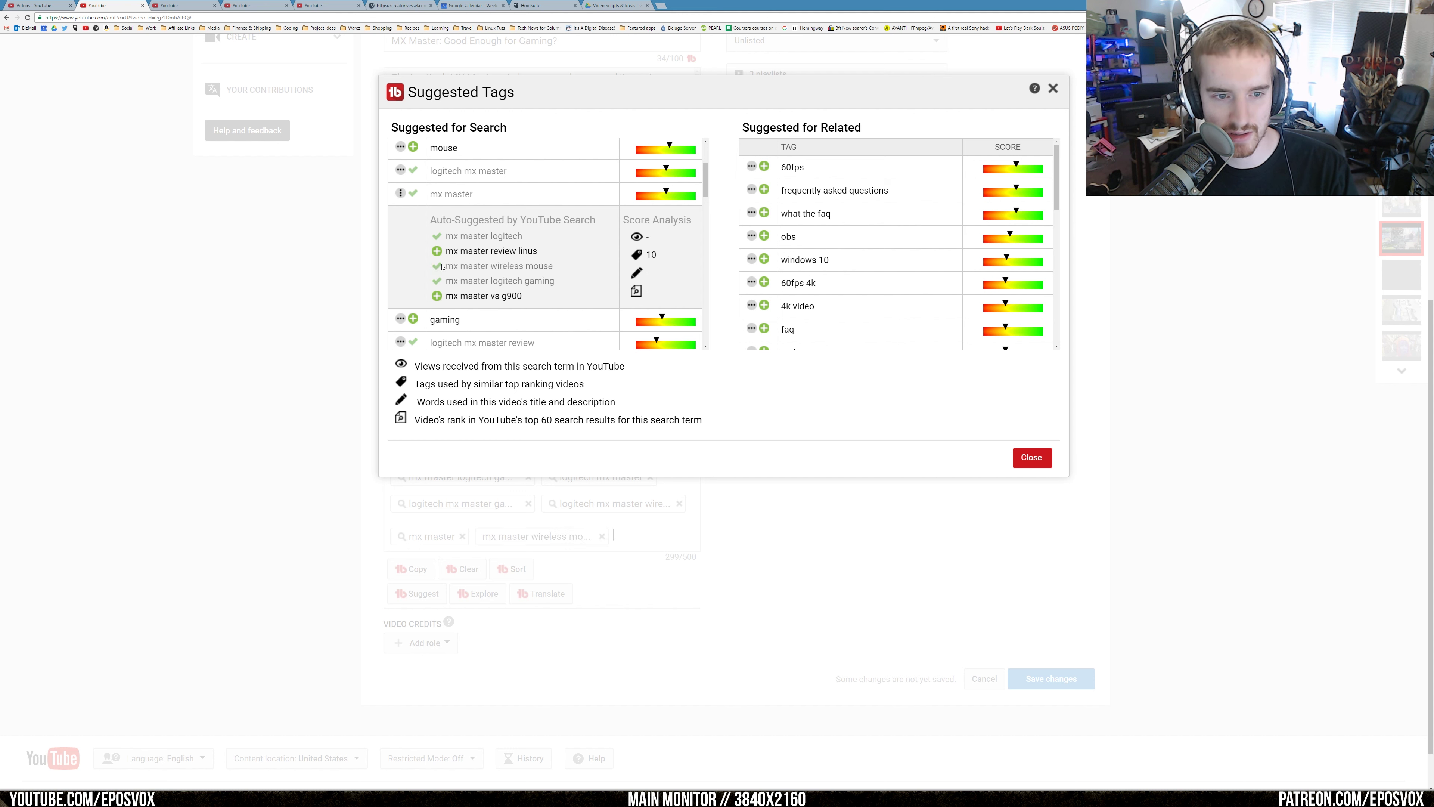
{"action": "right_click", "coordinate": [433, 268]}
{"action": "left_click", "coordinate": [613, 370]}
- Add the suggested tag "logitech mx master mouse" and its related term "logitech mx master wireless mouse review"
{"action": "scroll", "coordinate": [508, 255], "scroll_direction": "down", "scroll_amount": 3}
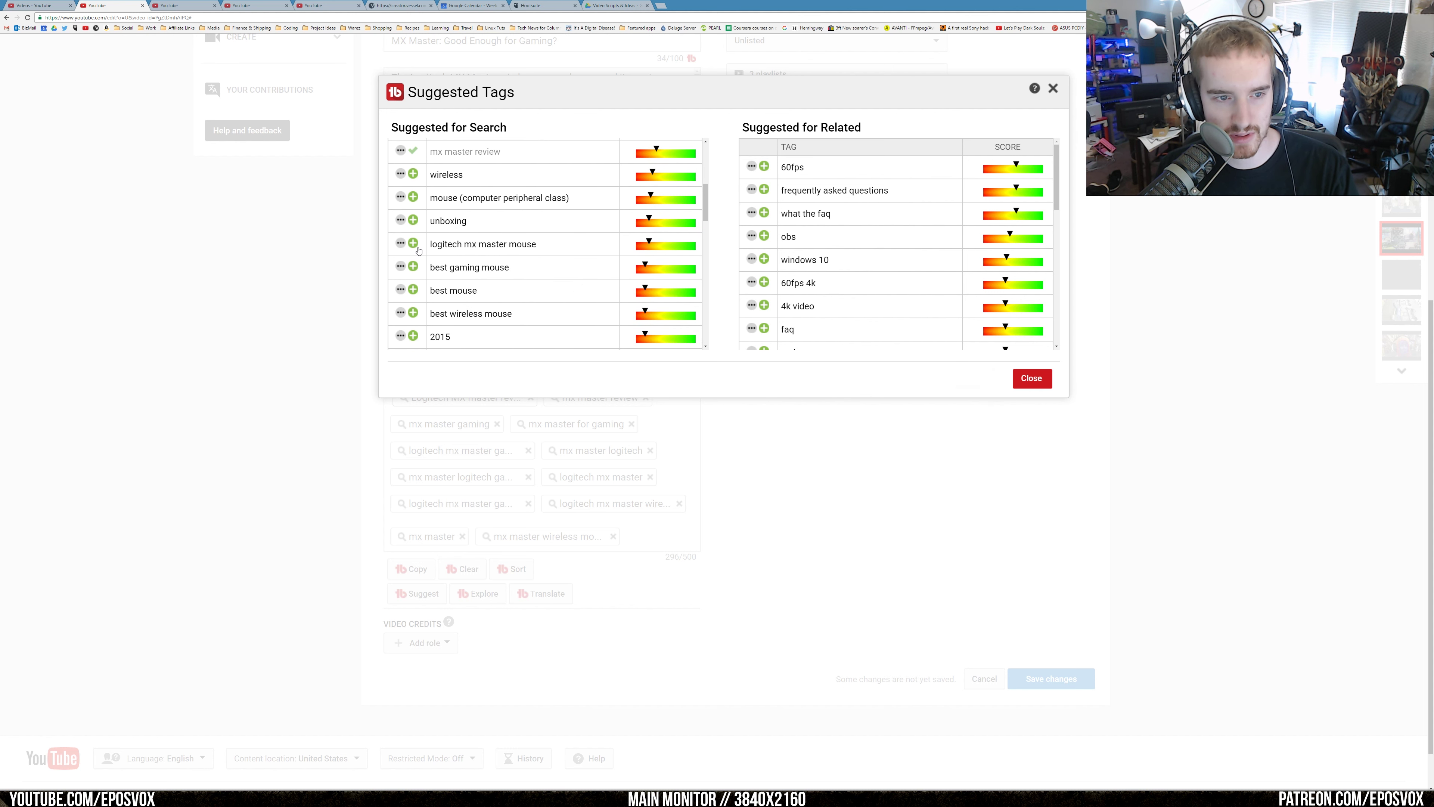
{"action": "left_click", "coordinate": [414, 243]}
{"action": "left_click", "coordinate": [399, 244]}
{"action": "scroll", "coordinate": [437, 276], "scroll_direction": "down", "scroll_amount": 1}
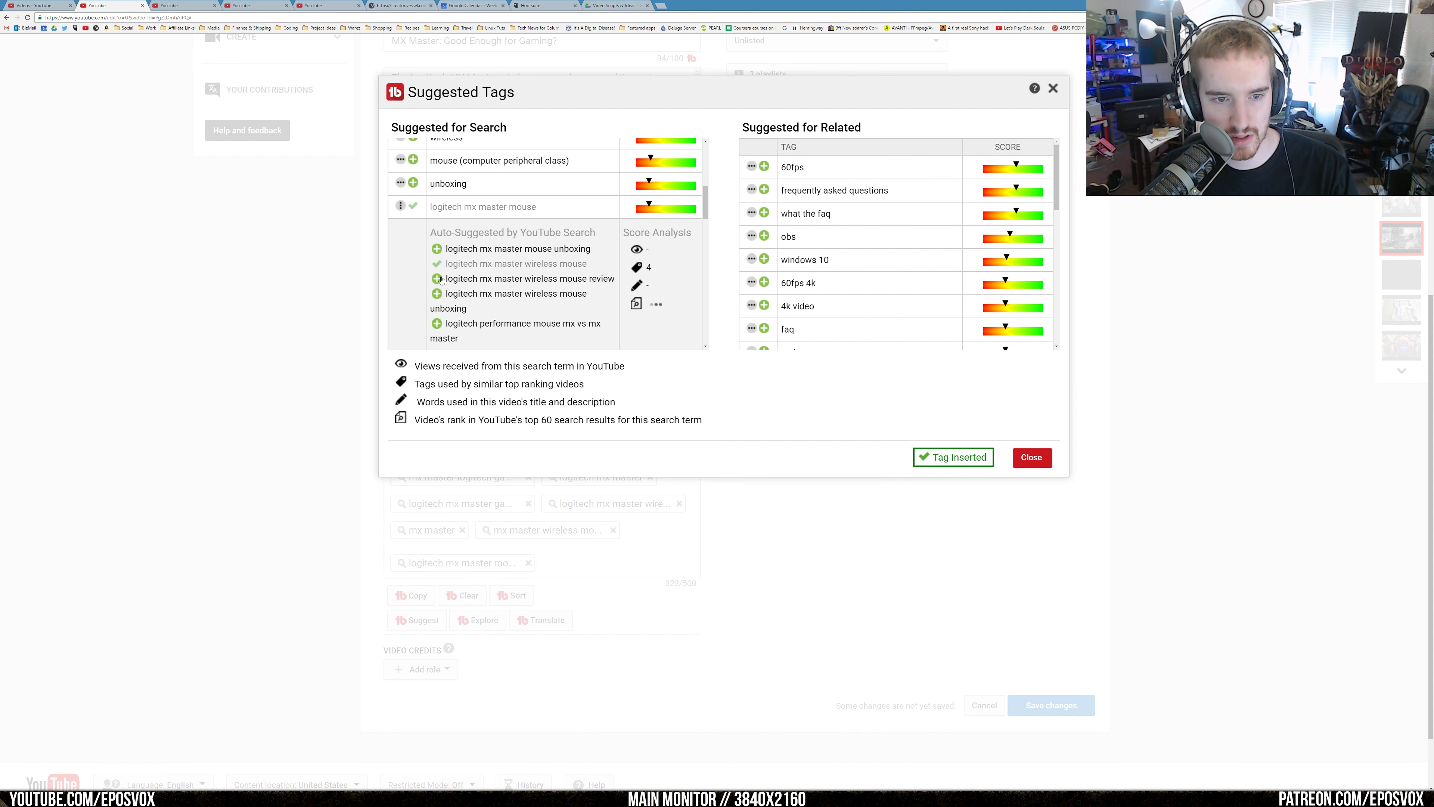
{"action": "left_click", "coordinate": [437, 279]}
- Add the suggested tags "best gaming mouse", "best wireless mouse" and "best wireless mouse for gaming" to the video
{"action": "scroll", "coordinate": [435, 280], "scroll_direction": "down", "scroll_amount": 2}
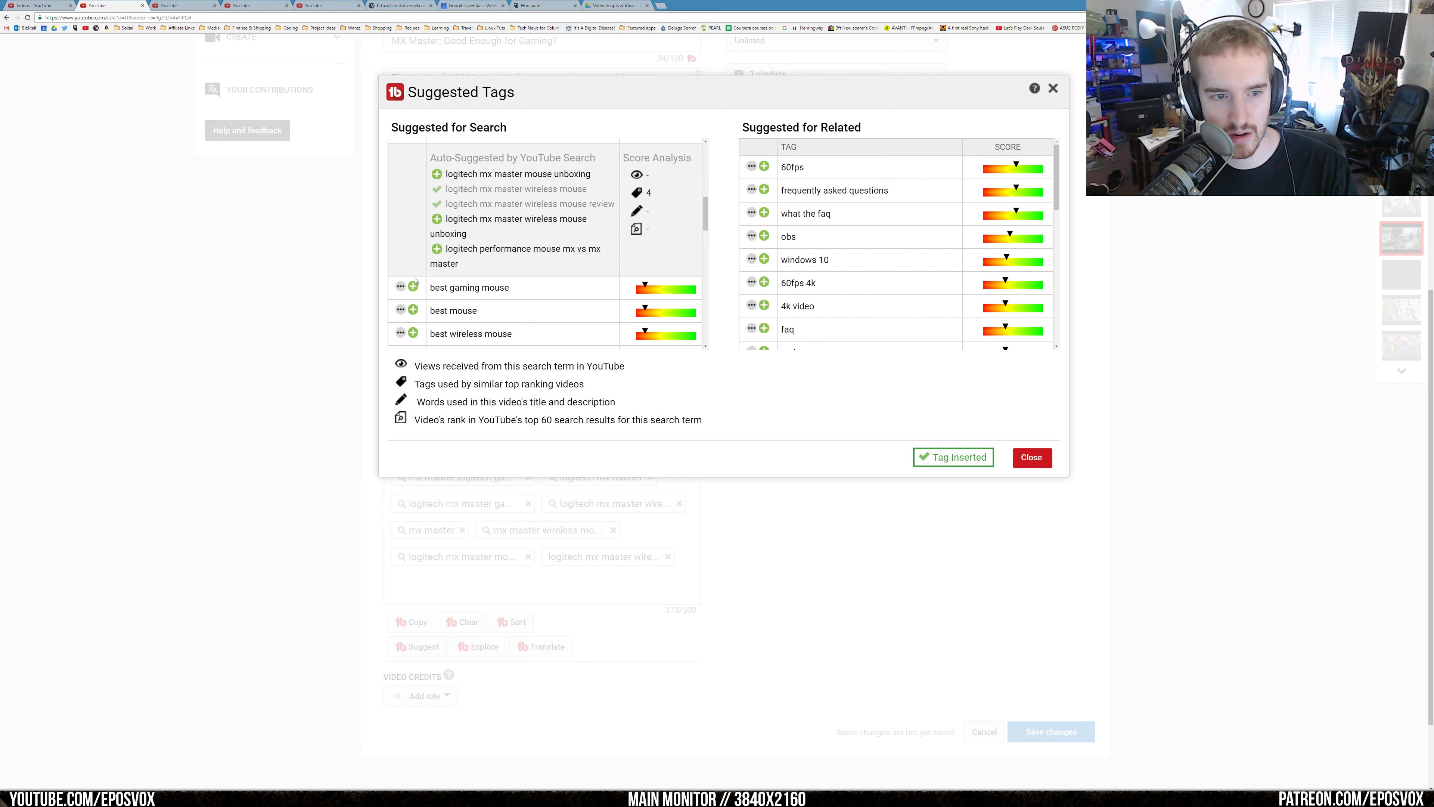
{"action": "left_click", "coordinate": [414, 287]}
{"action": "left_click", "coordinate": [401, 286]}
{"action": "scroll", "coordinate": [423, 281], "scroll_direction": "down", "scroll_amount": 3}
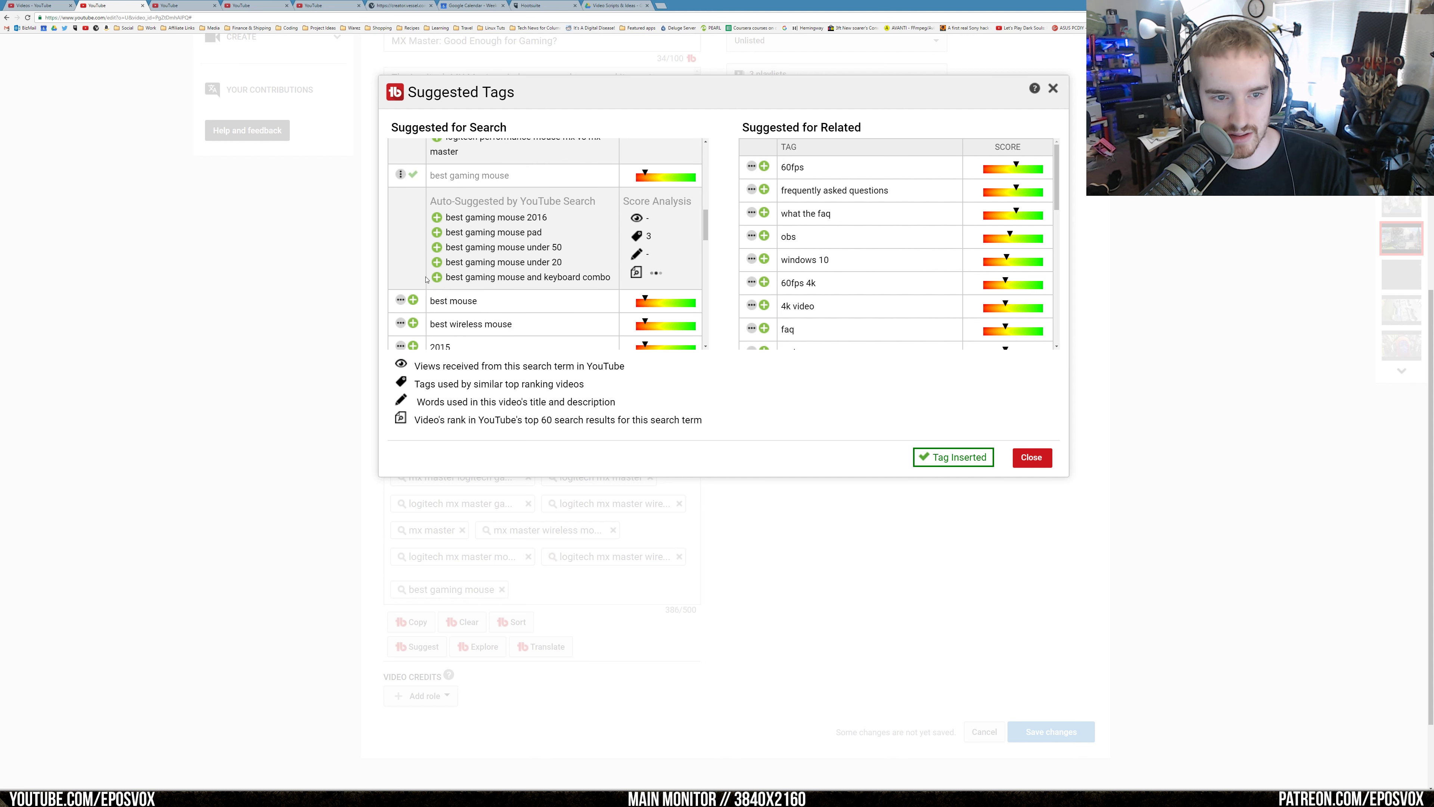
{"action": "scroll", "coordinate": [429, 250], "scroll_direction": "down", "scroll_amount": 3}
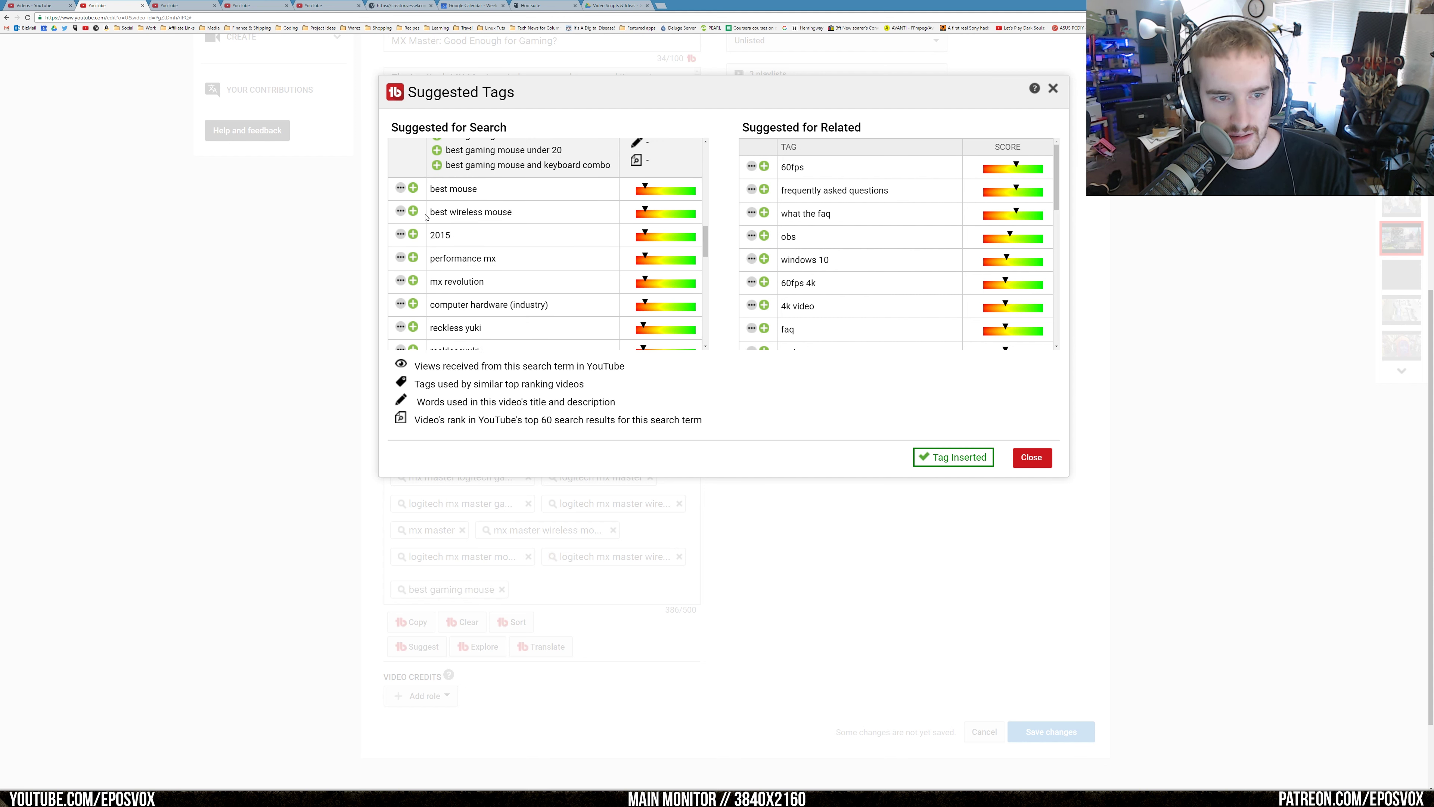
{"action": "left_click", "coordinate": [414, 211]}
{"action": "left_click", "coordinate": [401, 210]}
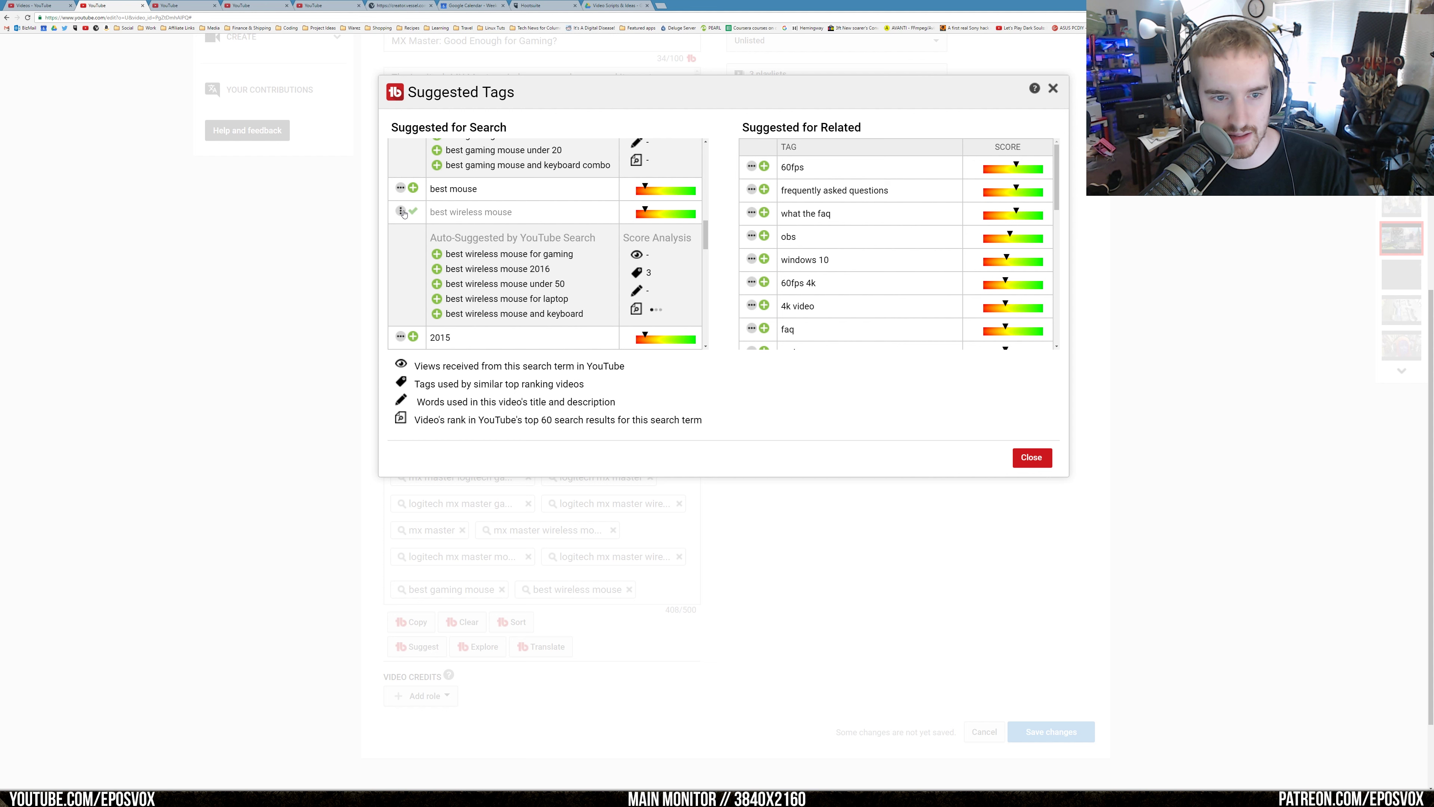
{"action": "left_click", "coordinate": [439, 255]}
- Add "best logitech mouse", "logitech mx mouse", "best logitech gaming mouse" and further MX Master suggestions as tags, and close the suggested tags
{"action": "scroll", "coordinate": [440, 259], "scroll_direction": "down", "scroll_amount": 3}
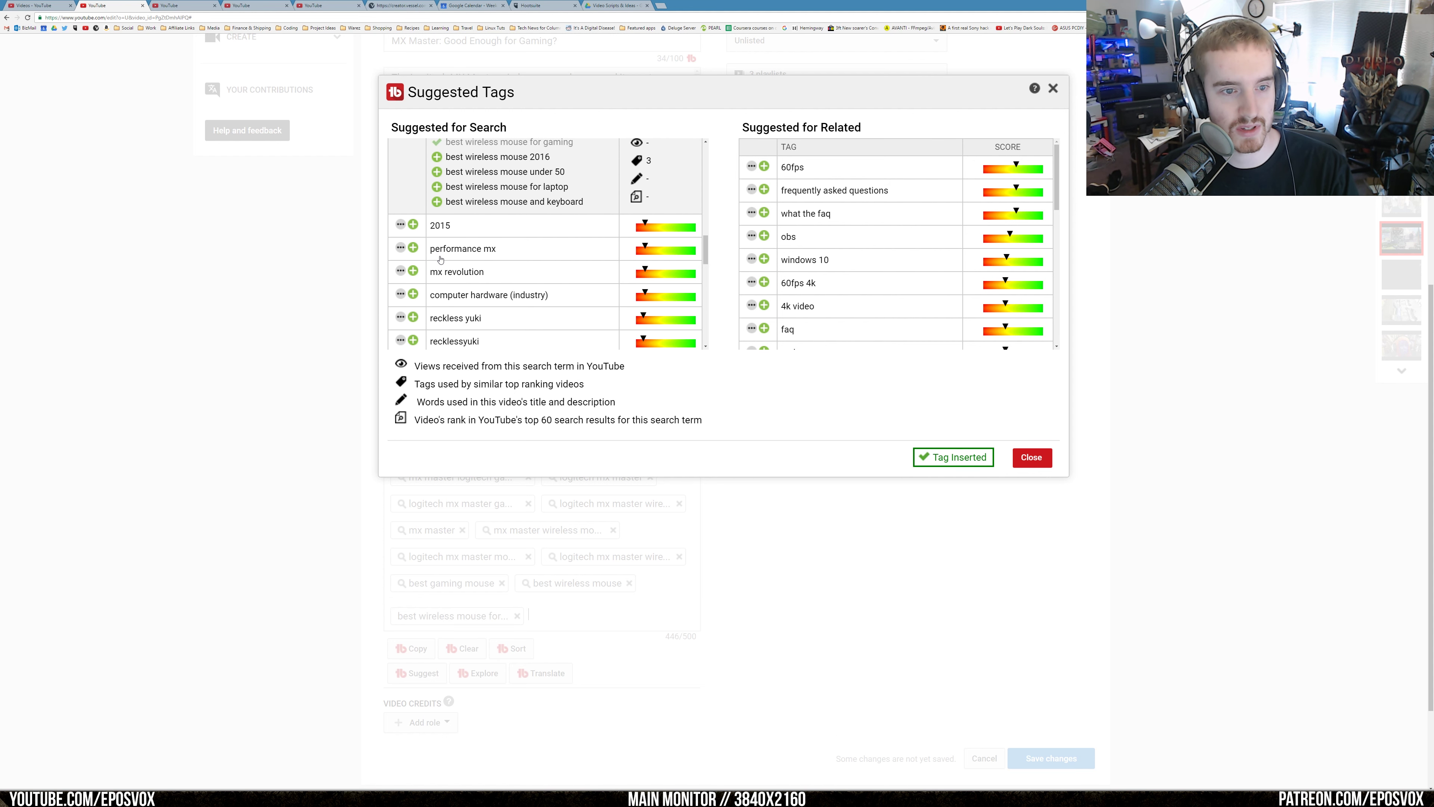
{"action": "scroll", "coordinate": [424, 249], "scroll_direction": "down", "scroll_amount": 4}
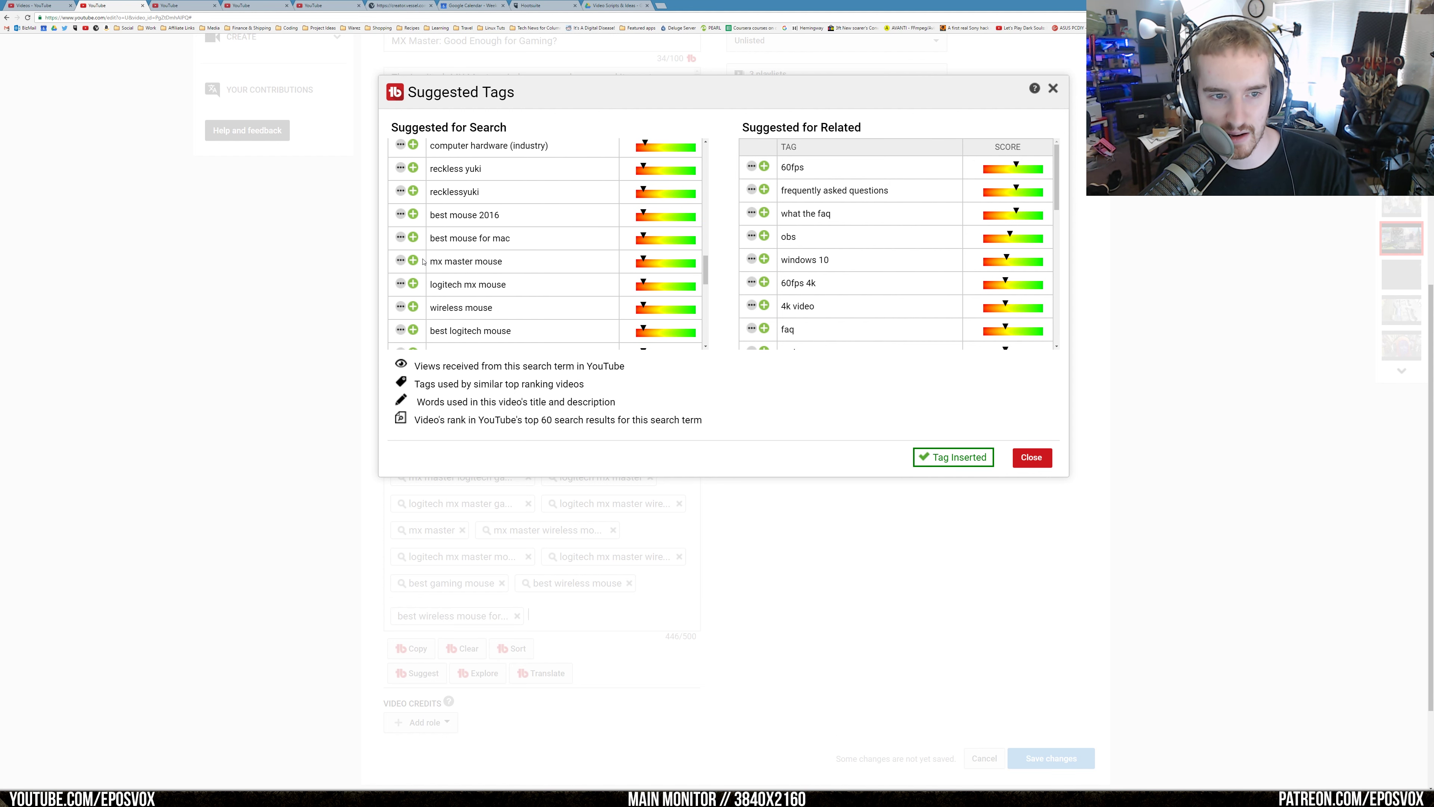
{"action": "scroll", "coordinate": [416, 244], "scroll_direction": "down", "scroll_amount": 2}
{"action": "left_click", "coordinate": [414, 255]}
{"action": "left_click", "coordinate": [401, 256]}
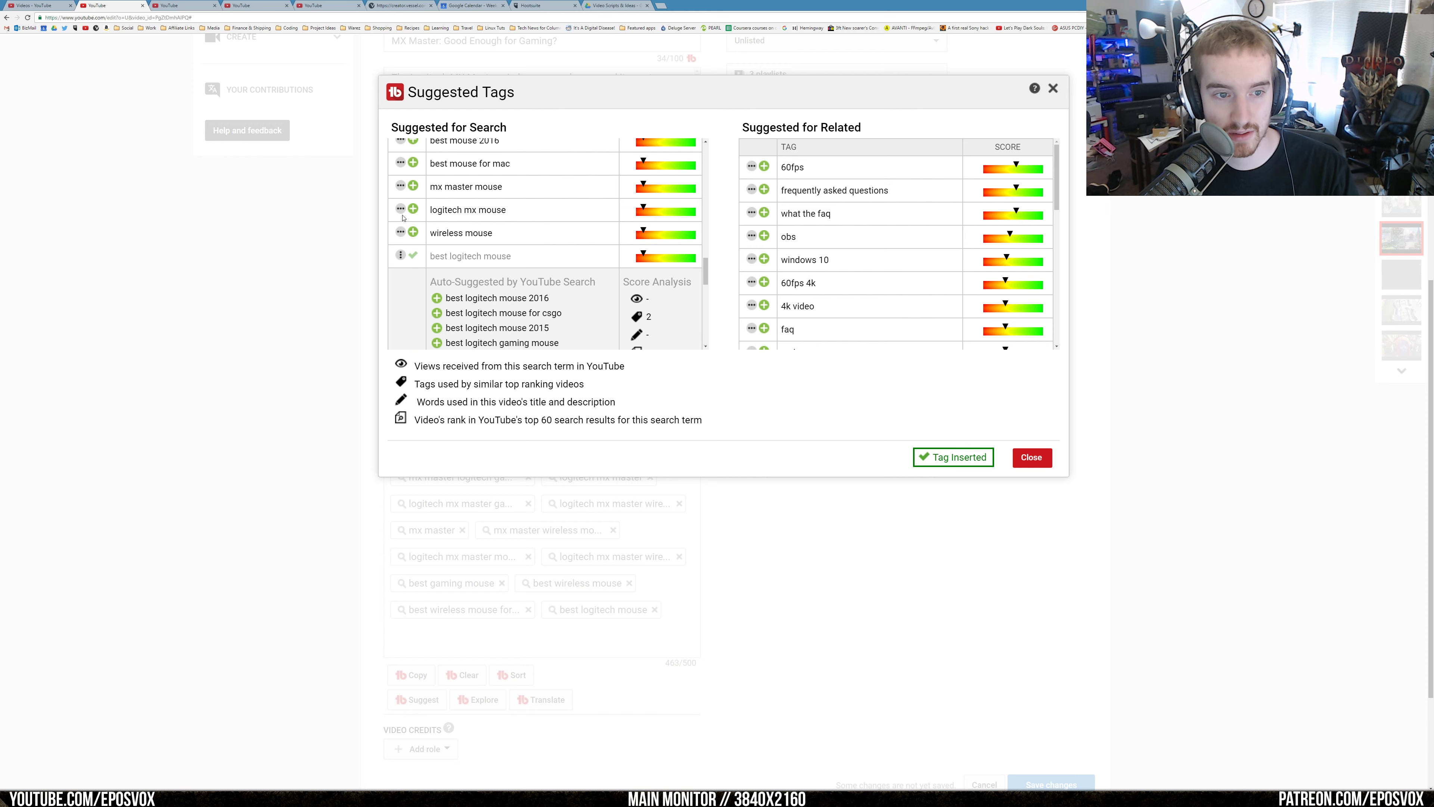
{"action": "left_click", "coordinate": [413, 209]}
{"action": "left_click", "coordinate": [400, 210]}
{"action": "scroll", "coordinate": [415, 243], "scroll_direction": "down", "scroll_amount": 10}
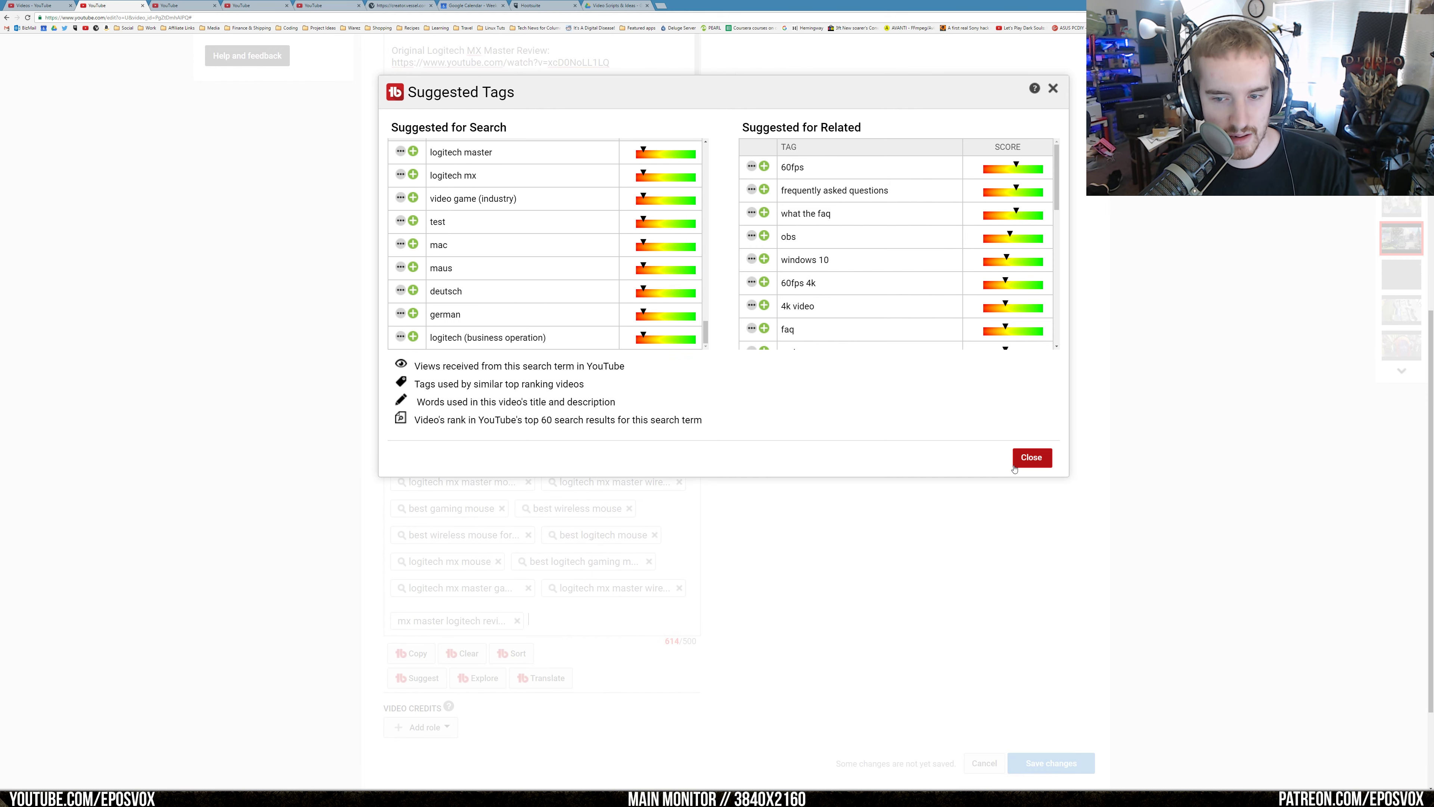
{"action": "left_click", "coordinate": [1015, 462]}
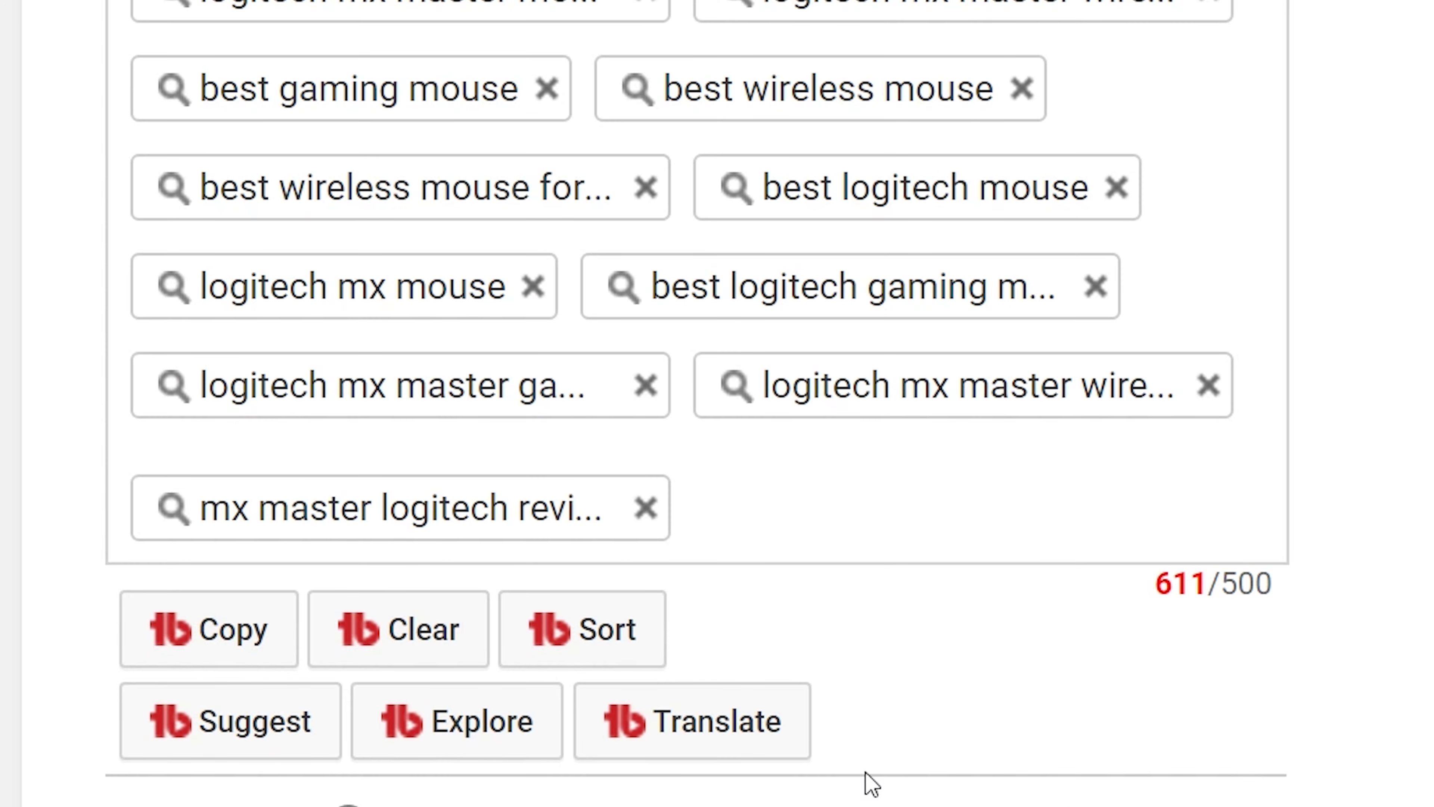
{"action": "left_click_drag", "start_coordinate": [663, 646], "coordinate": [698, 641]}
{"action": "double_click", "coordinate": [1214, 585]}
{"action": "left_click", "coordinate": [1189, 592]}
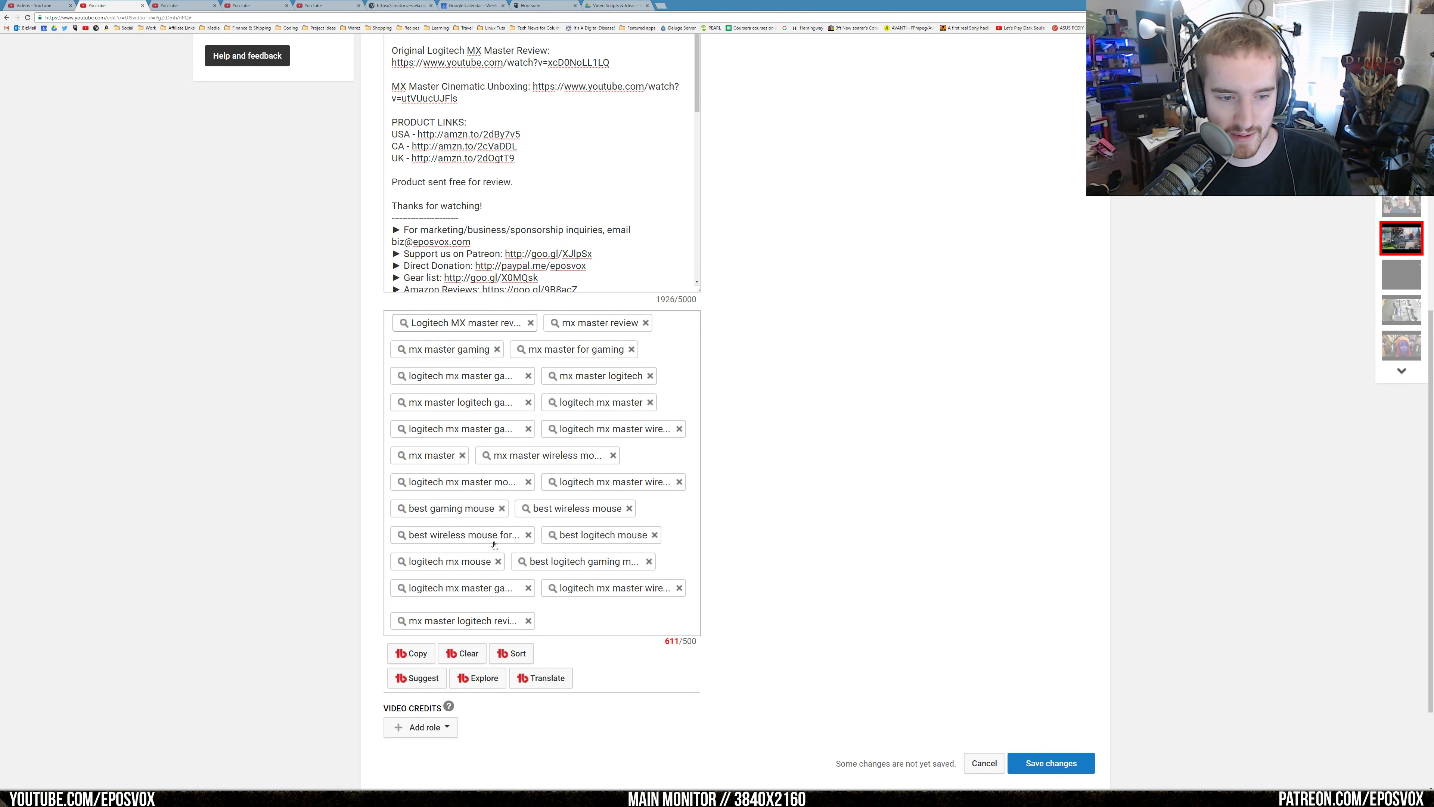
- Remove the tags "best wireless mouse for gaming", "best wireless mouse", "best gaming mouse", "best logitech gaming mouse" and "mx master", and save the changes
{"action": "left_click", "coordinate": [528, 535]}
{"action": "left_click", "coordinate": [629, 509]}
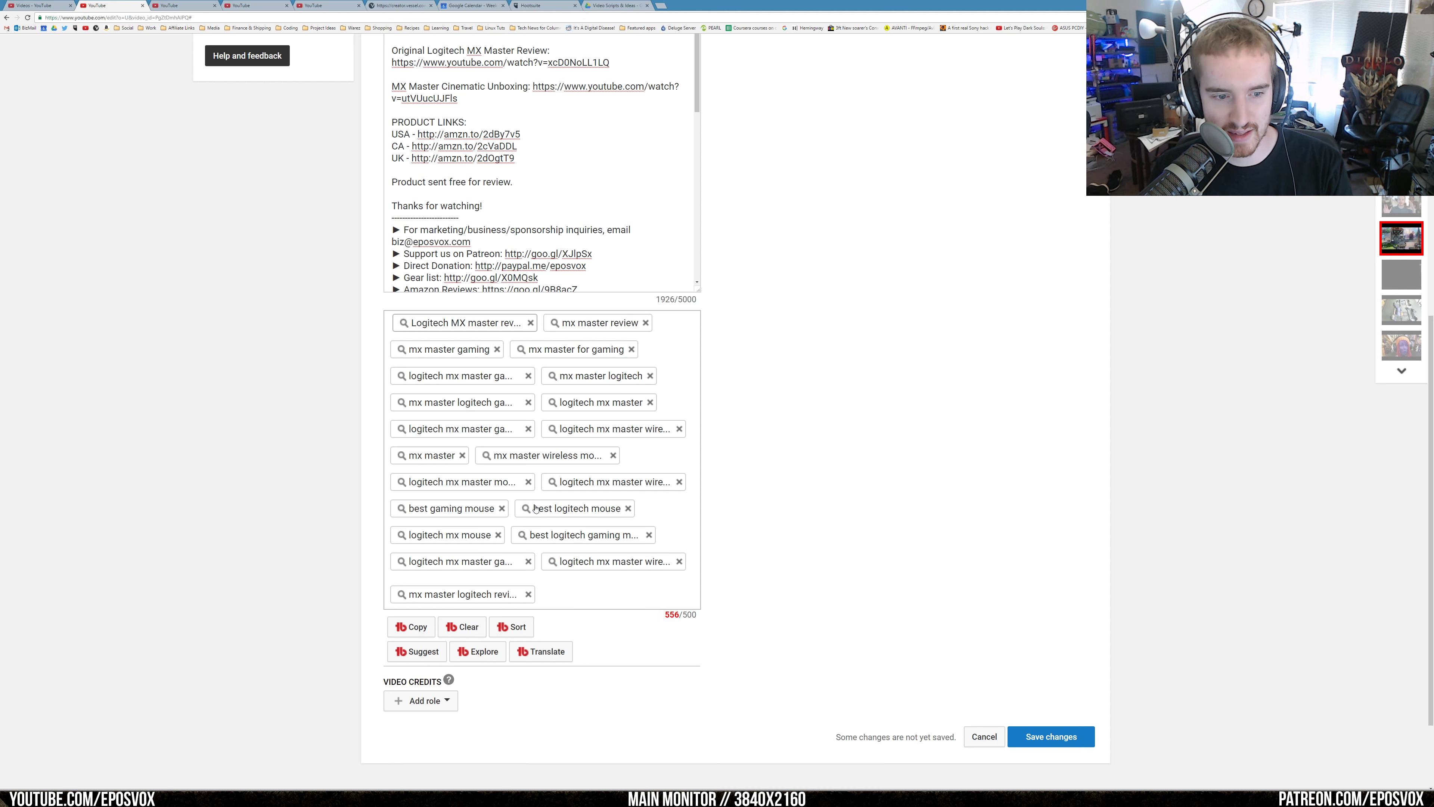
{"action": "left_click", "coordinate": [503, 509]}
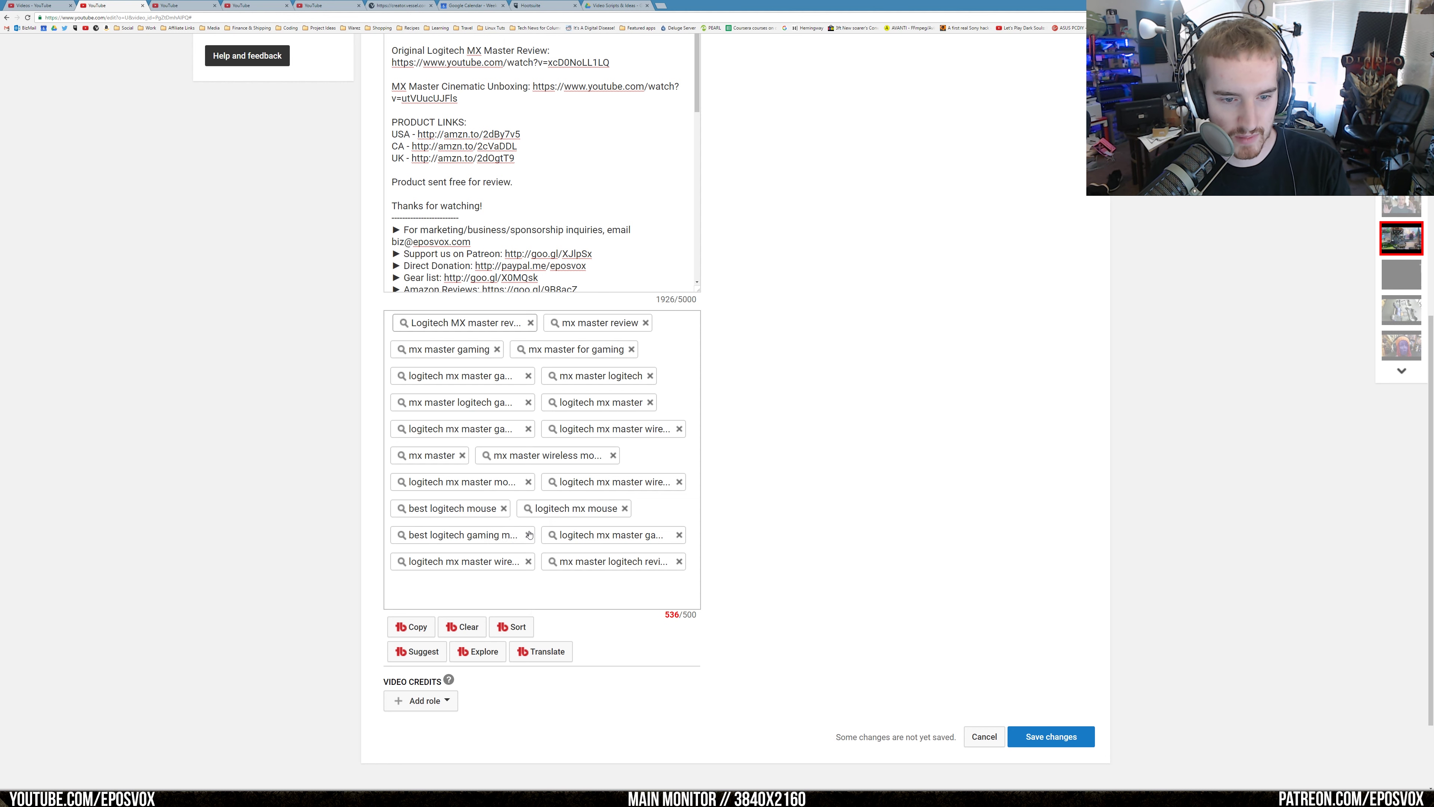
{"action": "left_click", "coordinate": [529, 535]}
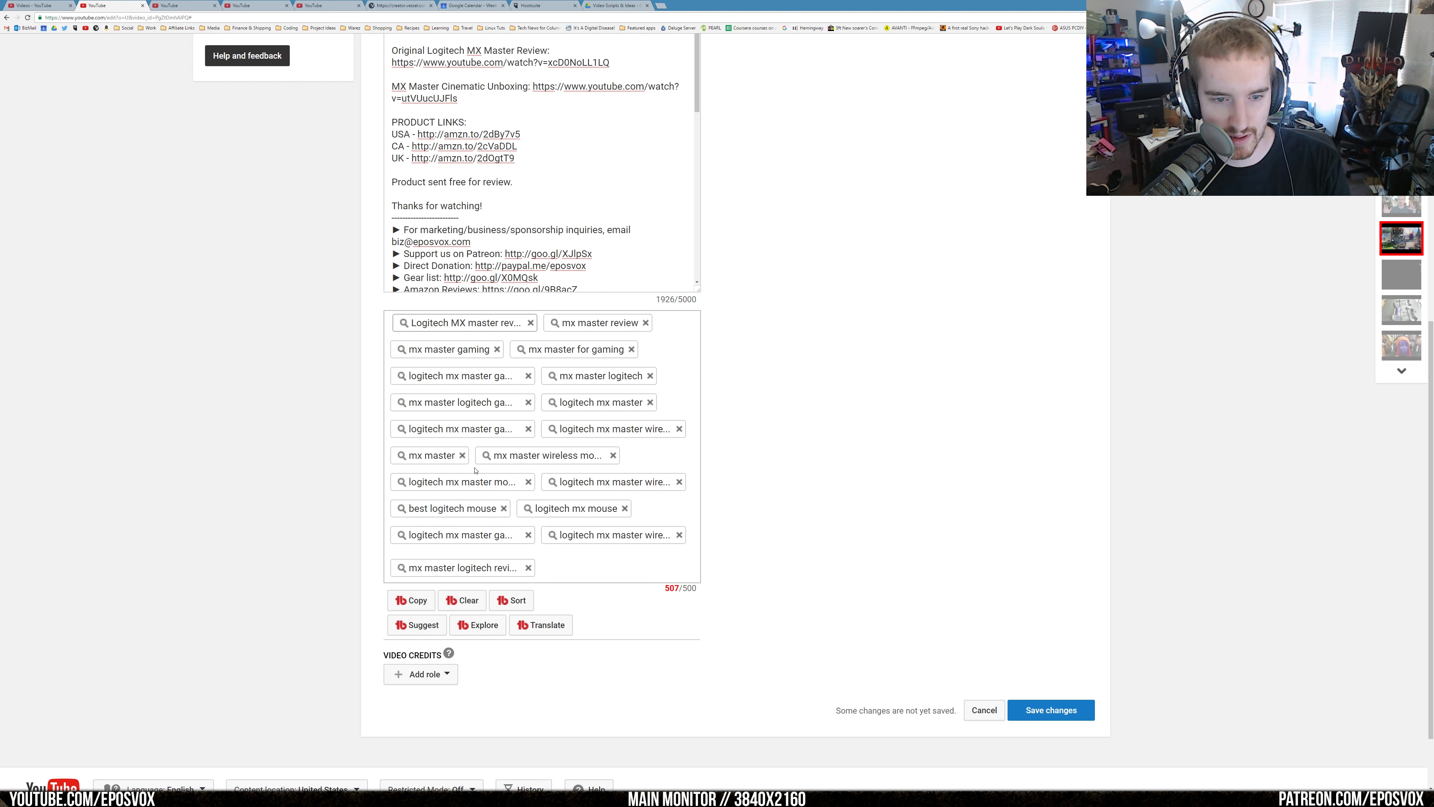
{"action": "left_click", "coordinate": [462, 455]}
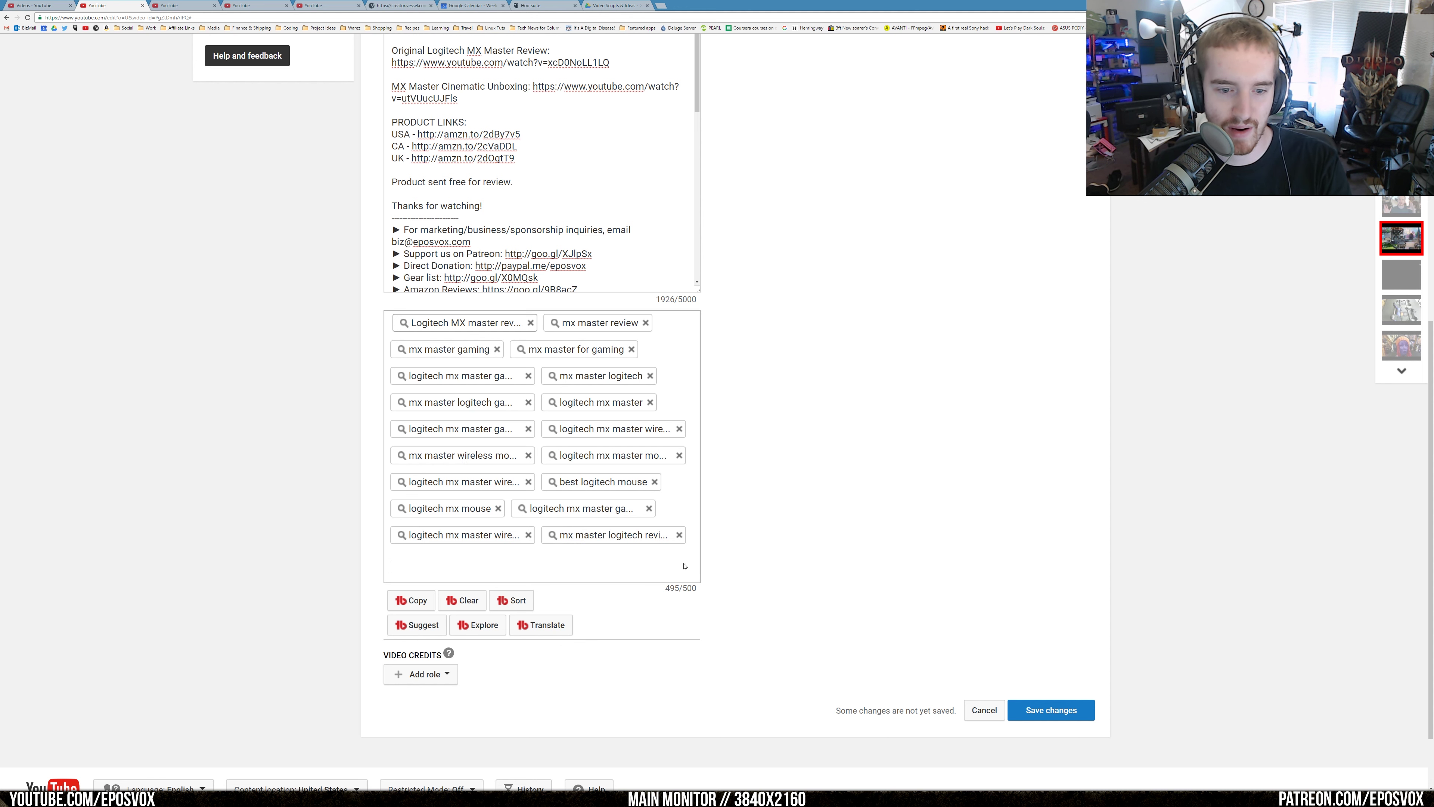
{"action": "left_click", "coordinate": [1064, 710]}
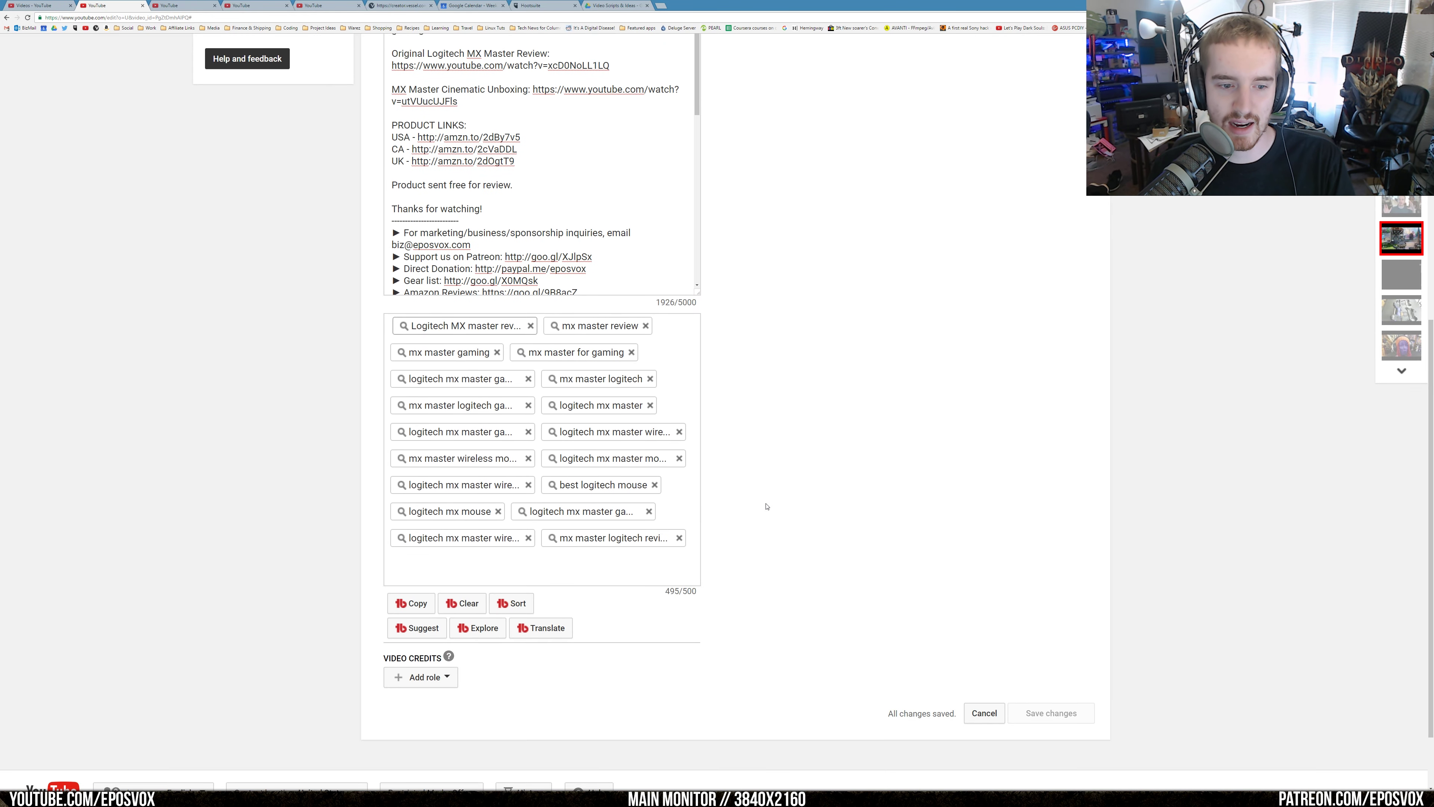
- Open the "60 FPS Webcams?!" video from the video manager for editing in a new tab and go to its tags
{"action": "left_click", "coordinate": [36, 5]}
{"action": "scroll", "coordinate": [270, 122], "scroll_direction": "down", "scroll_amount": 3}
{"action": "middle_click", "coordinate": [520, 243]}
{"action": "left_click", "coordinate": [111, 6]}
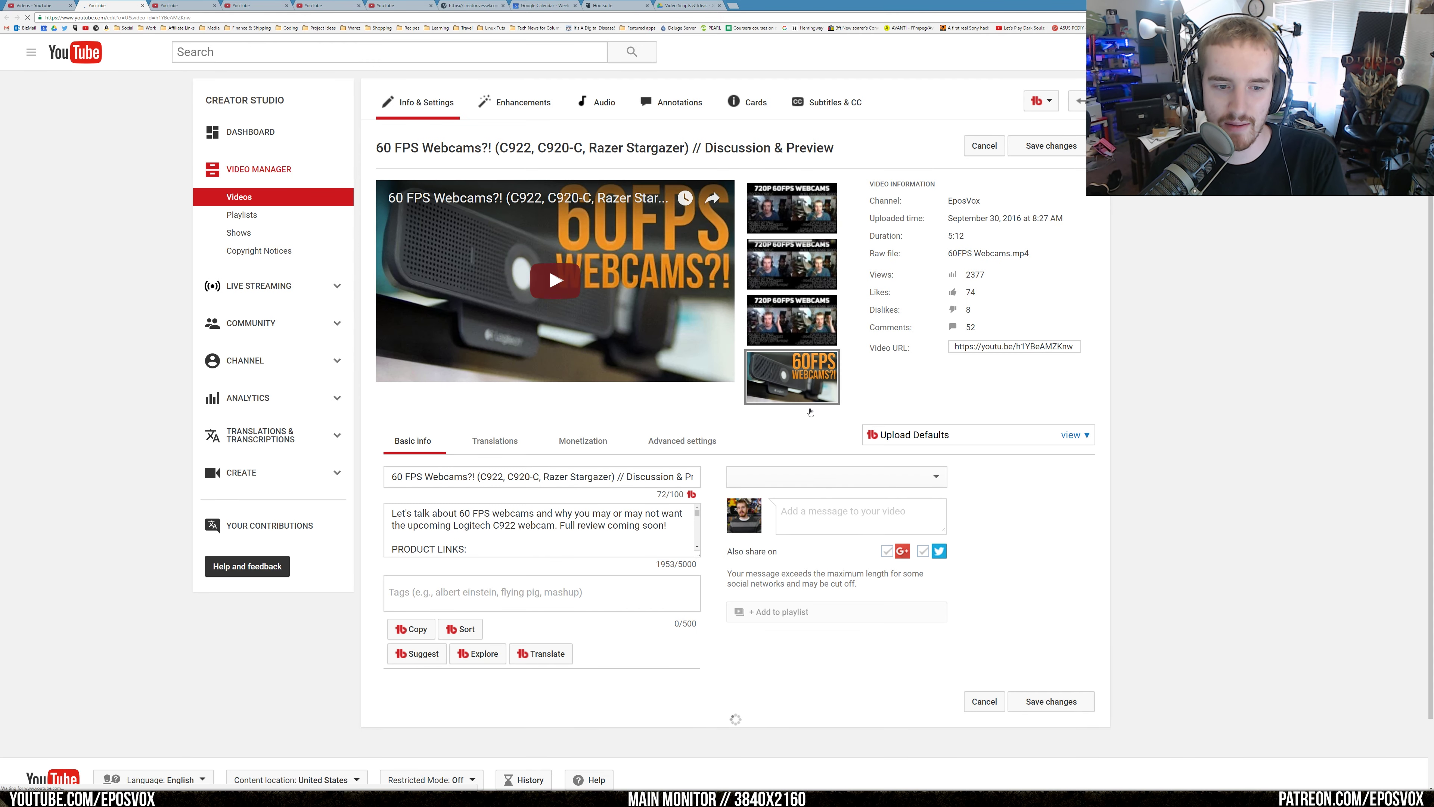
{"action": "scroll", "coordinate": [769, 358], "scroll_direction": "down", "scroll_amount": 1}
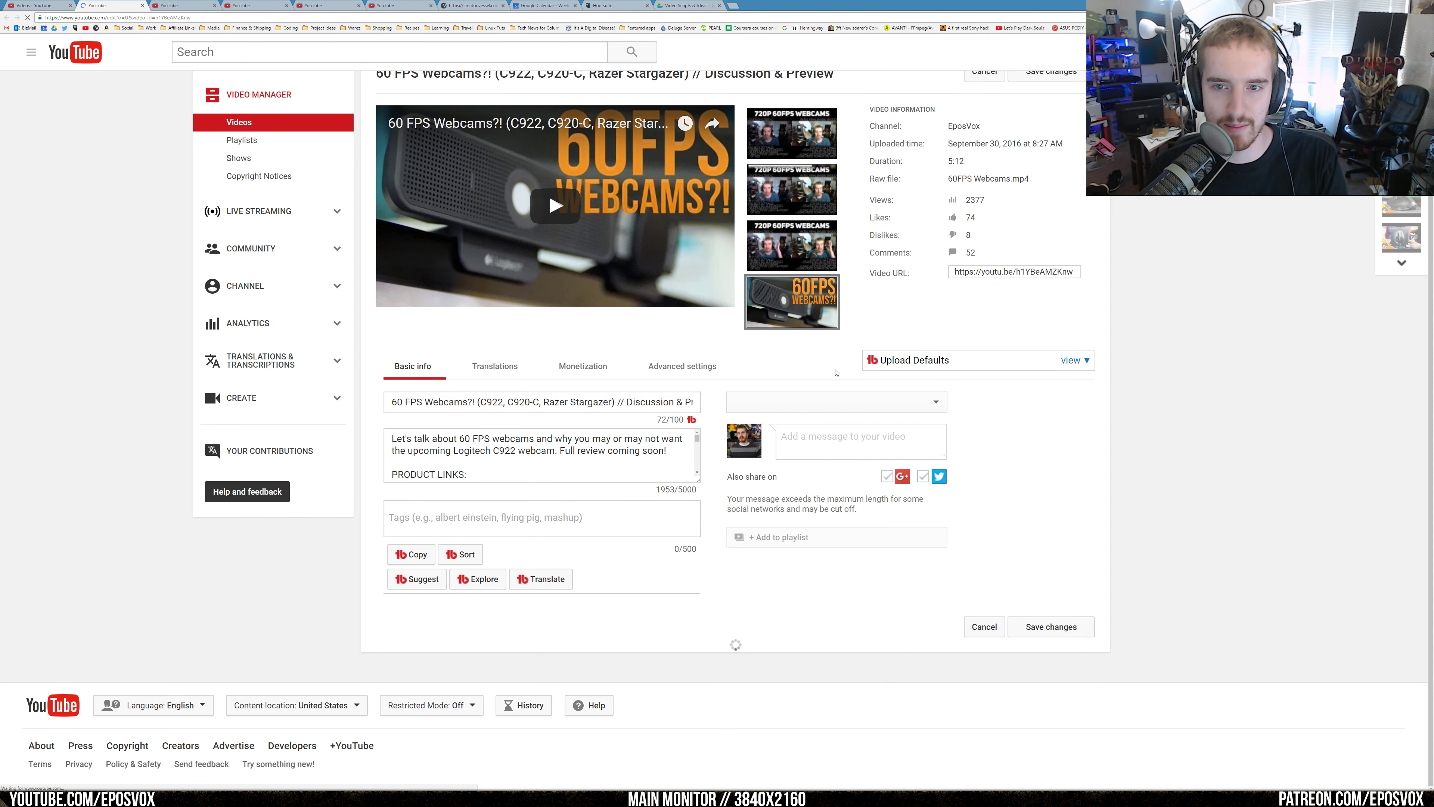
{"action": "scroll", "coordinate": [456, 224], "scroll_direction": "down", "scroll_amount": 4}
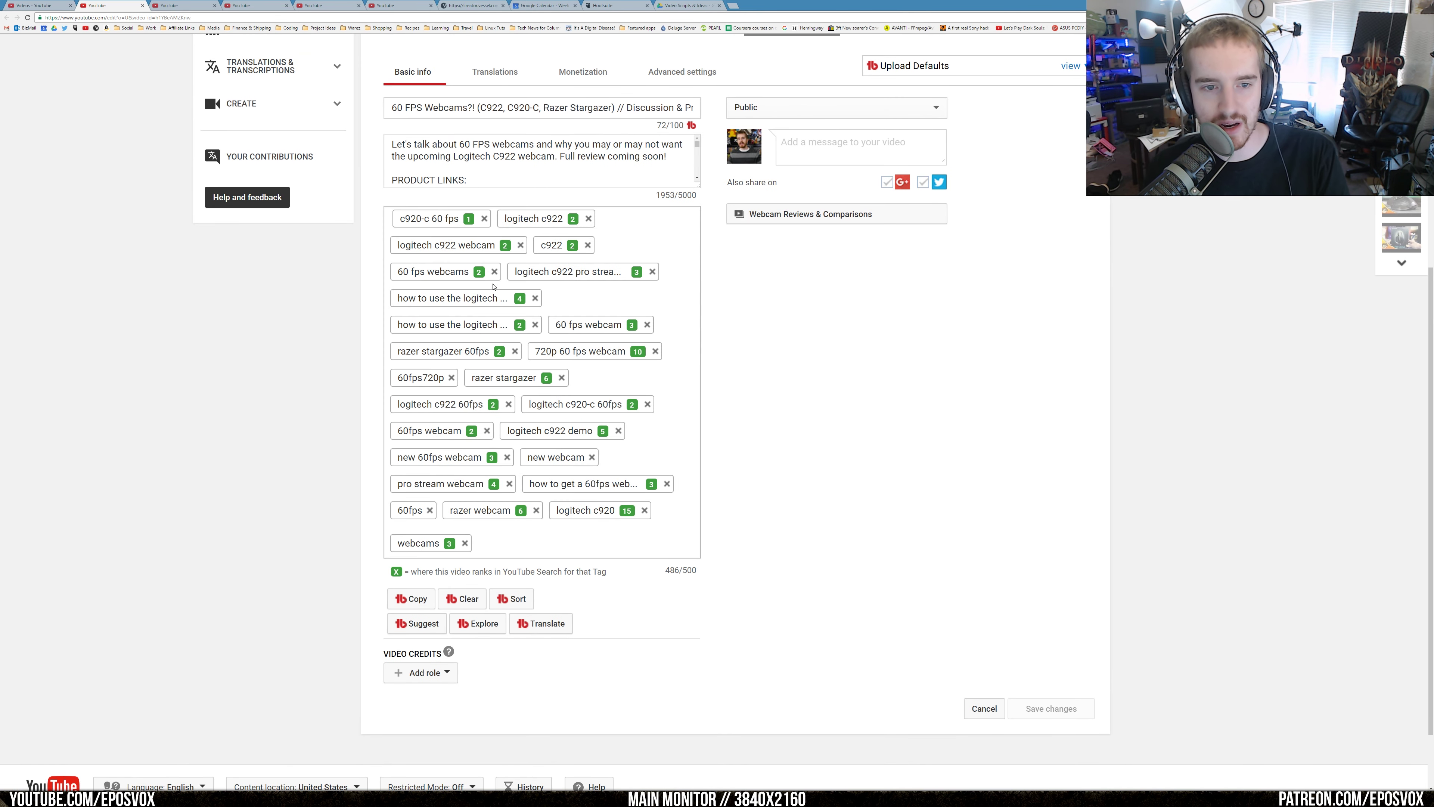
- Auto-sort the webcam video's tags by rank in the Tag Sorter and apply the new order
{"action": "left_click", "coordinate": [511, 598]}
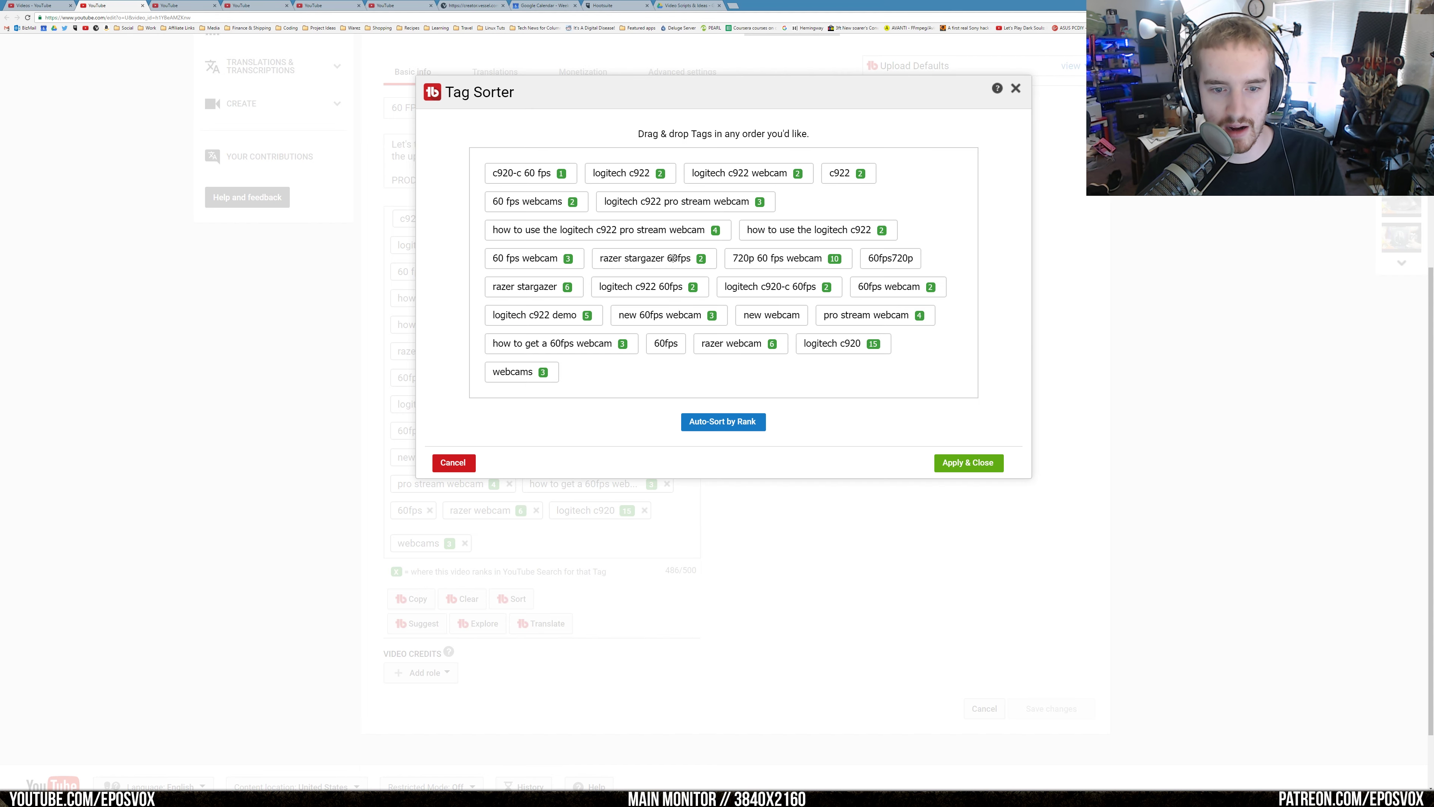
{"action": "left_click", "coordinate": [715, 421]}
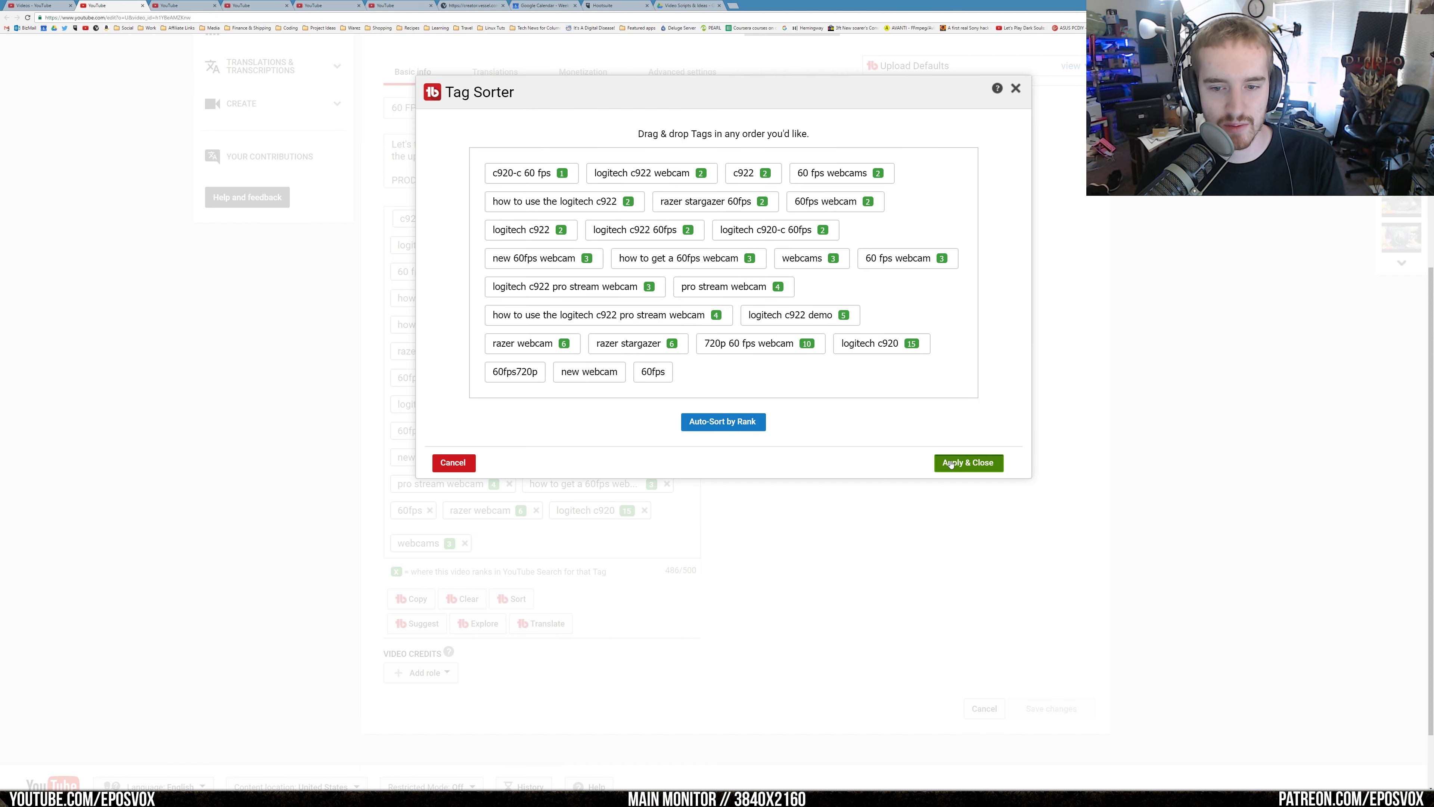
{"action": "left_click", "coordinate": [968, 462]}
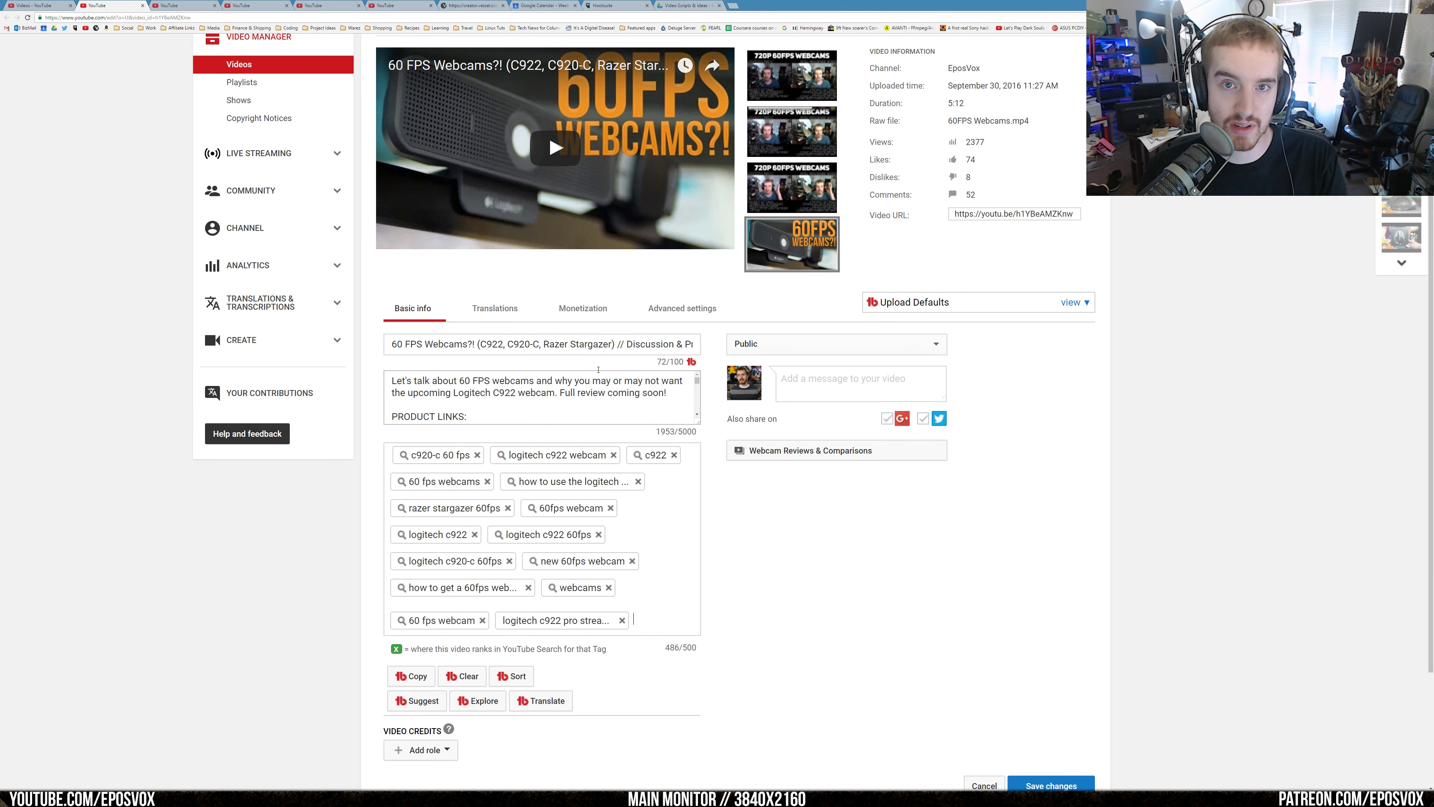
- Add "c922 pro stream webcam" from the suggested search tags to the webcam video, and close the suggestions
{"action": "scroll", "coordinate": [770, 374], "scroll_direction": "down", "scroll_amount": 3}
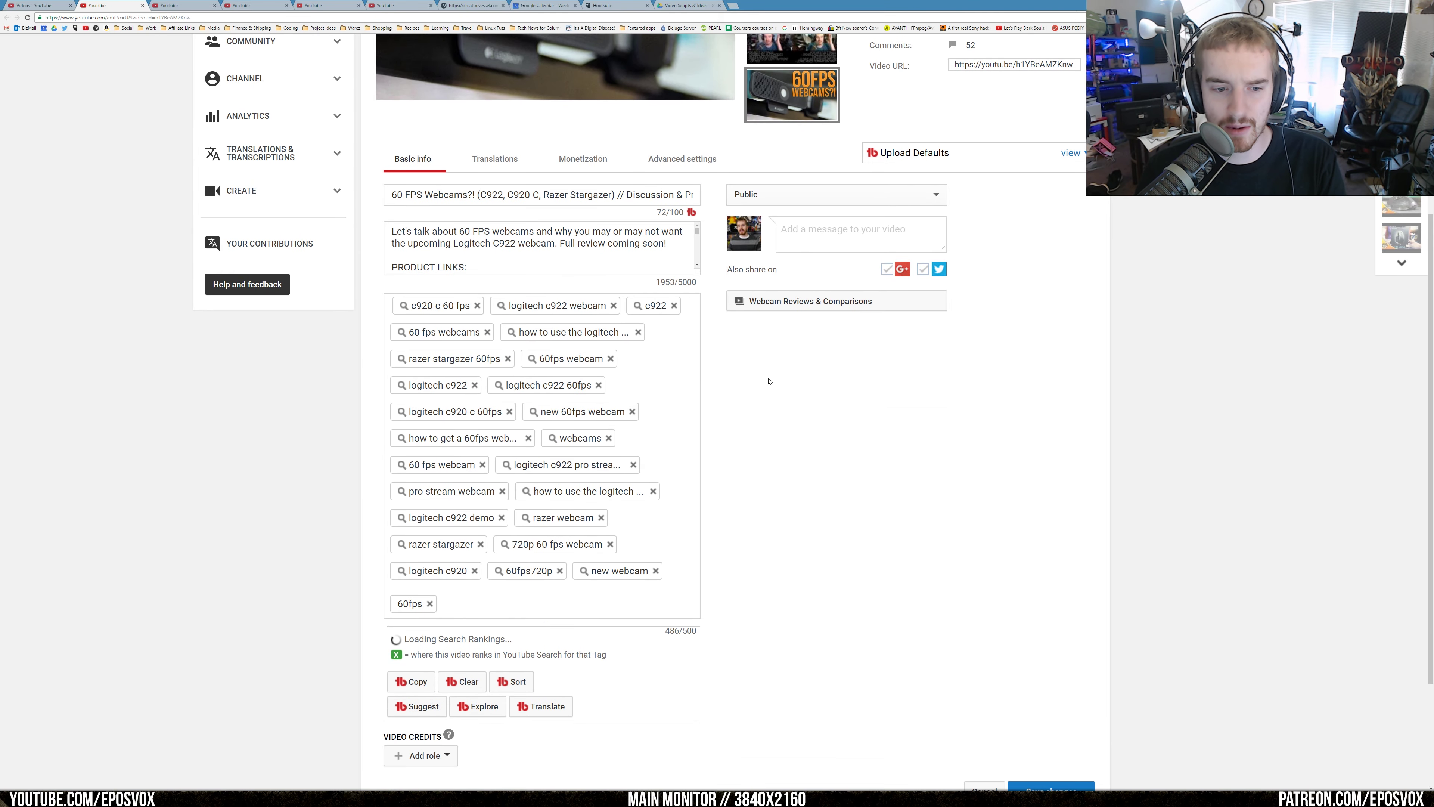
{"action": "scroll", "coordinate": [719, 430], "scroll_direction": "down", "scroll_amount": 3}
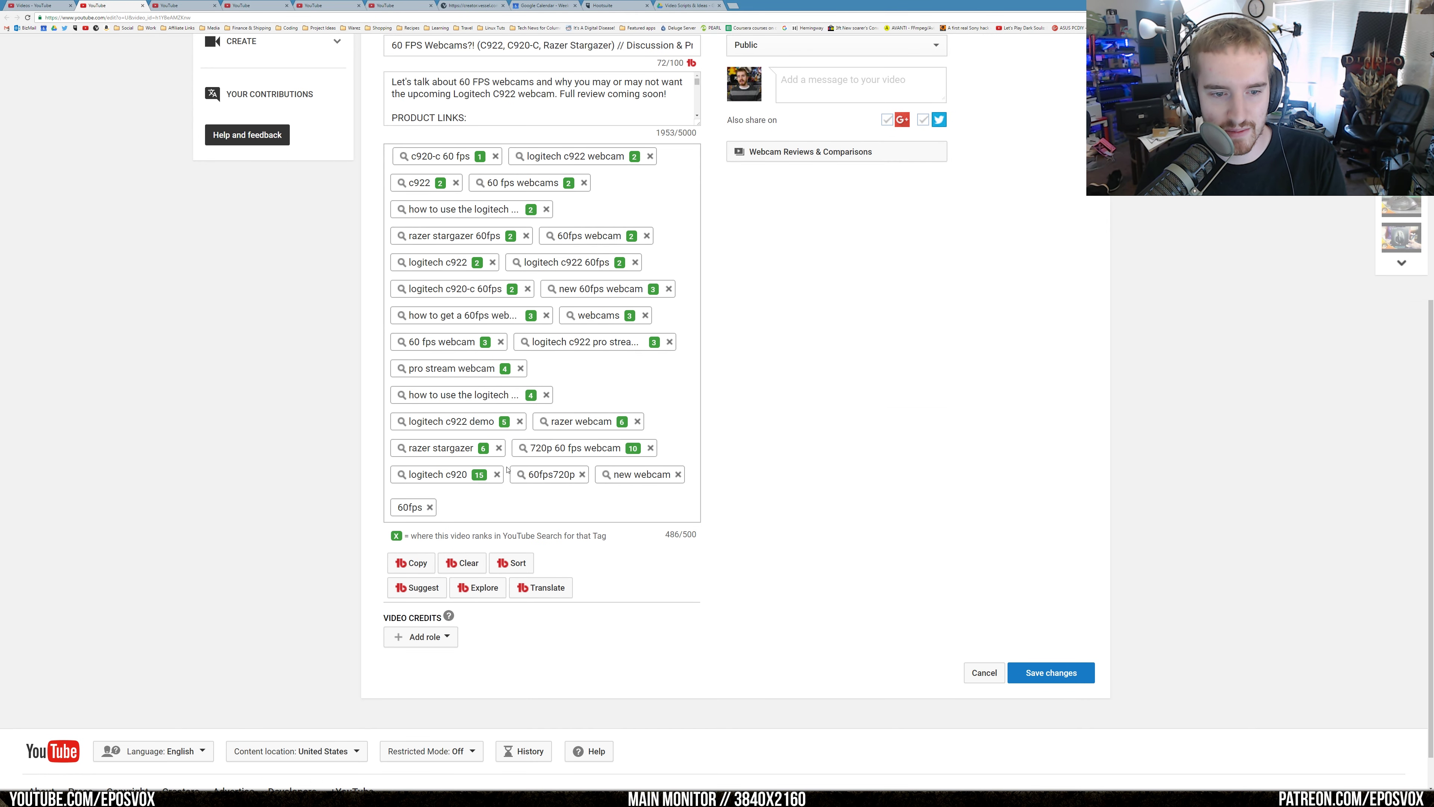
{"action": "left_click", "coordinate": [417, 588]}
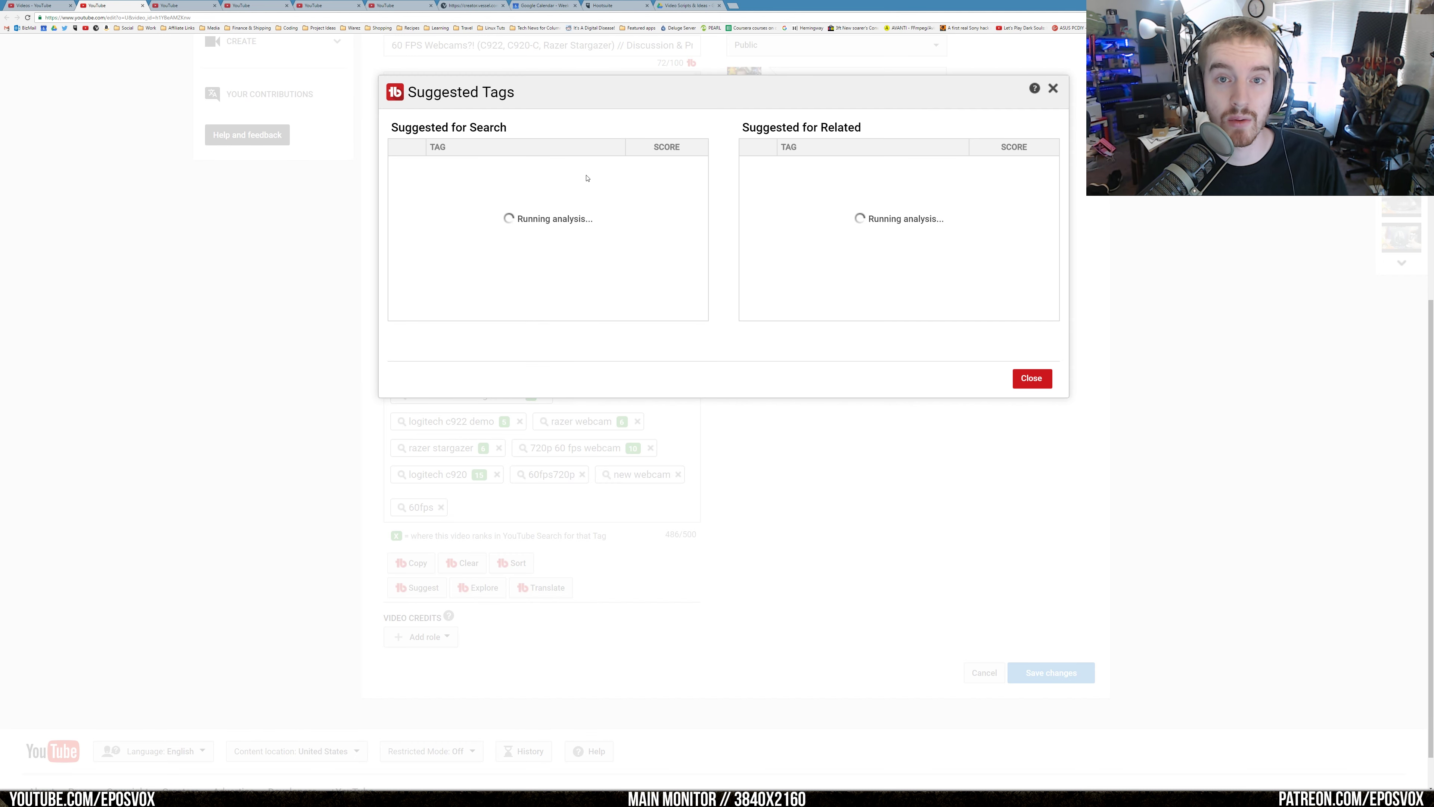
{"action": "scroll", "coordinate": [562, 235], "scroll_direction": "down", "scroll_amount": 2}
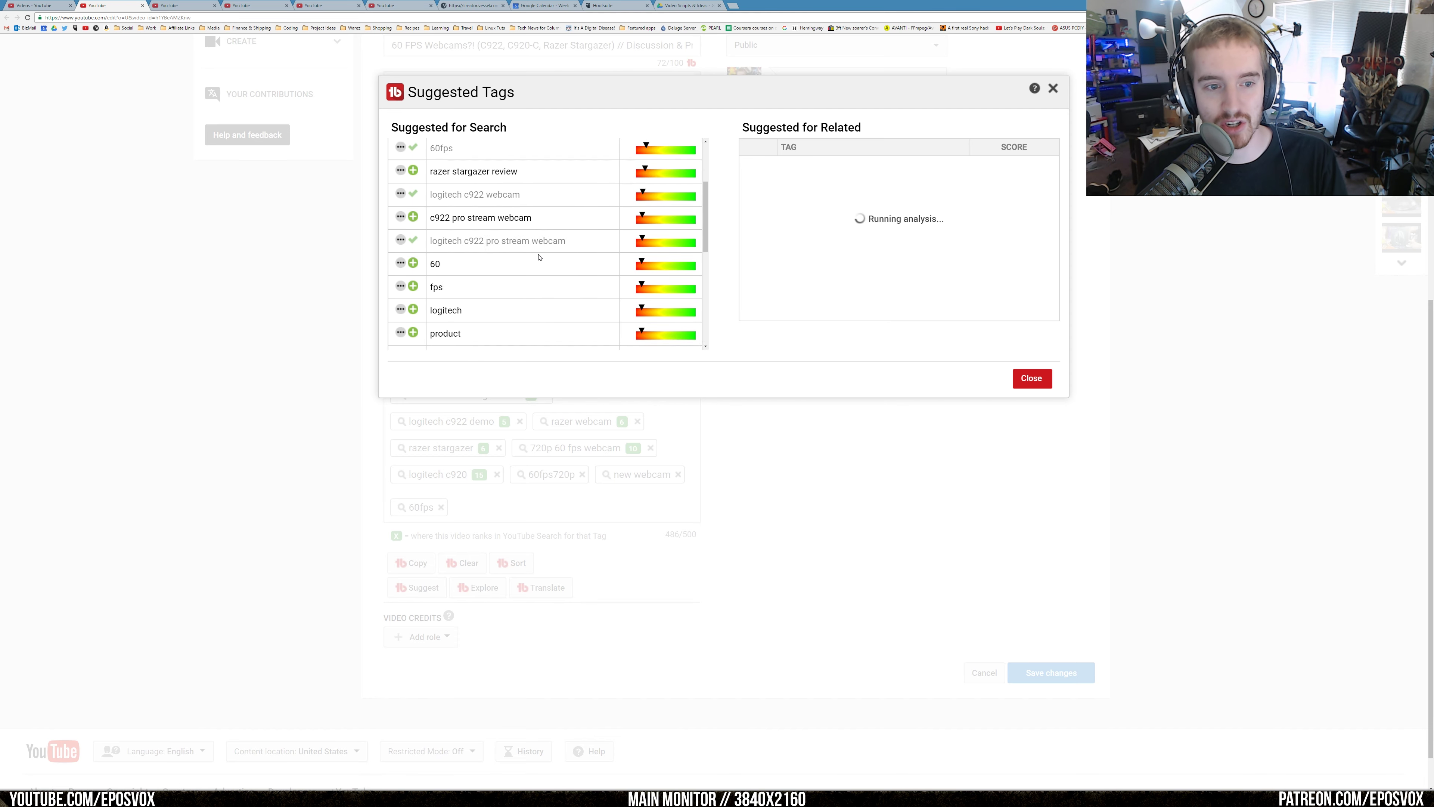
{"action": "left_click", "coordinate": [414, 217]}
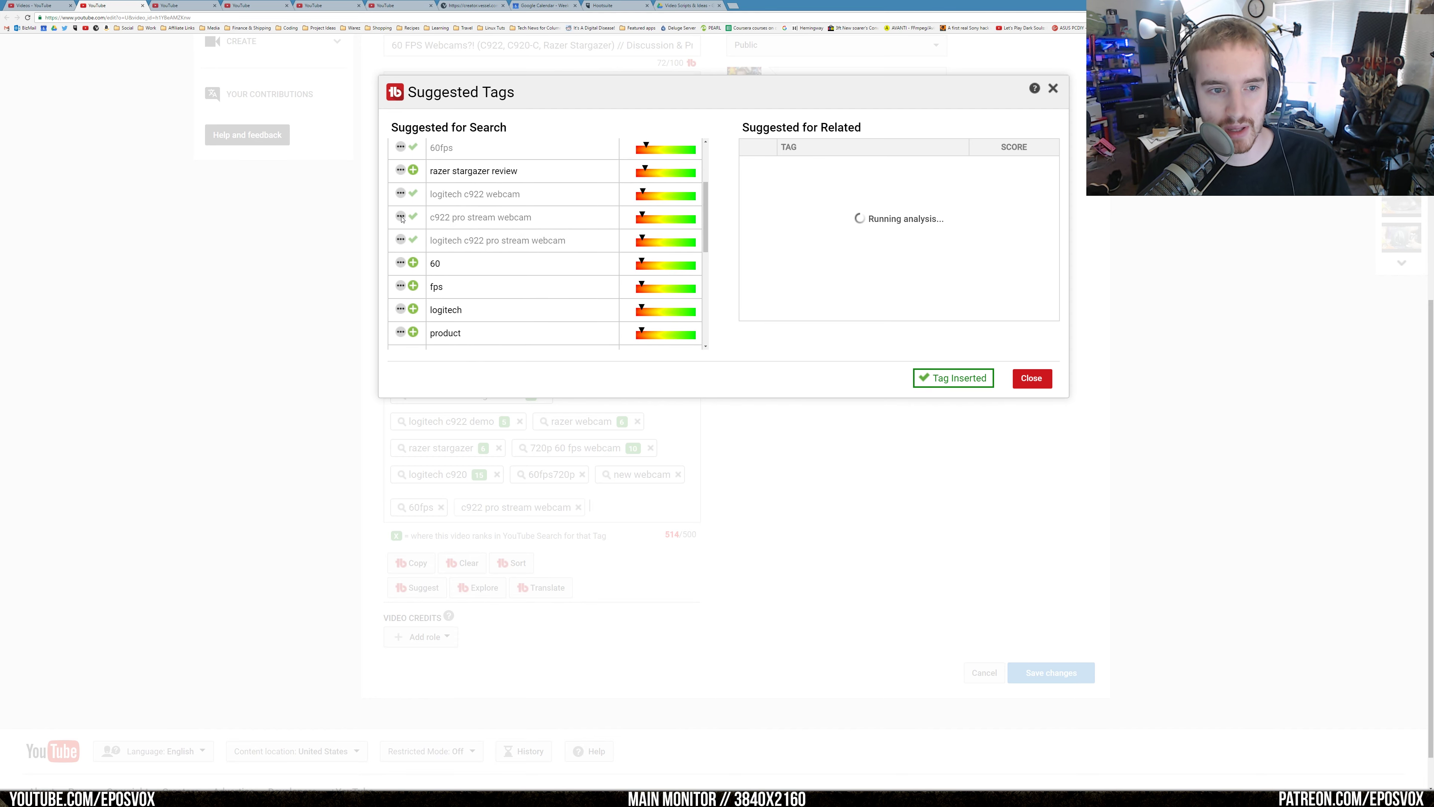
{"action": "left_click", "coordinate": [401, 216]}
{"action": "left_click", "coordinate": [1031, 455]}
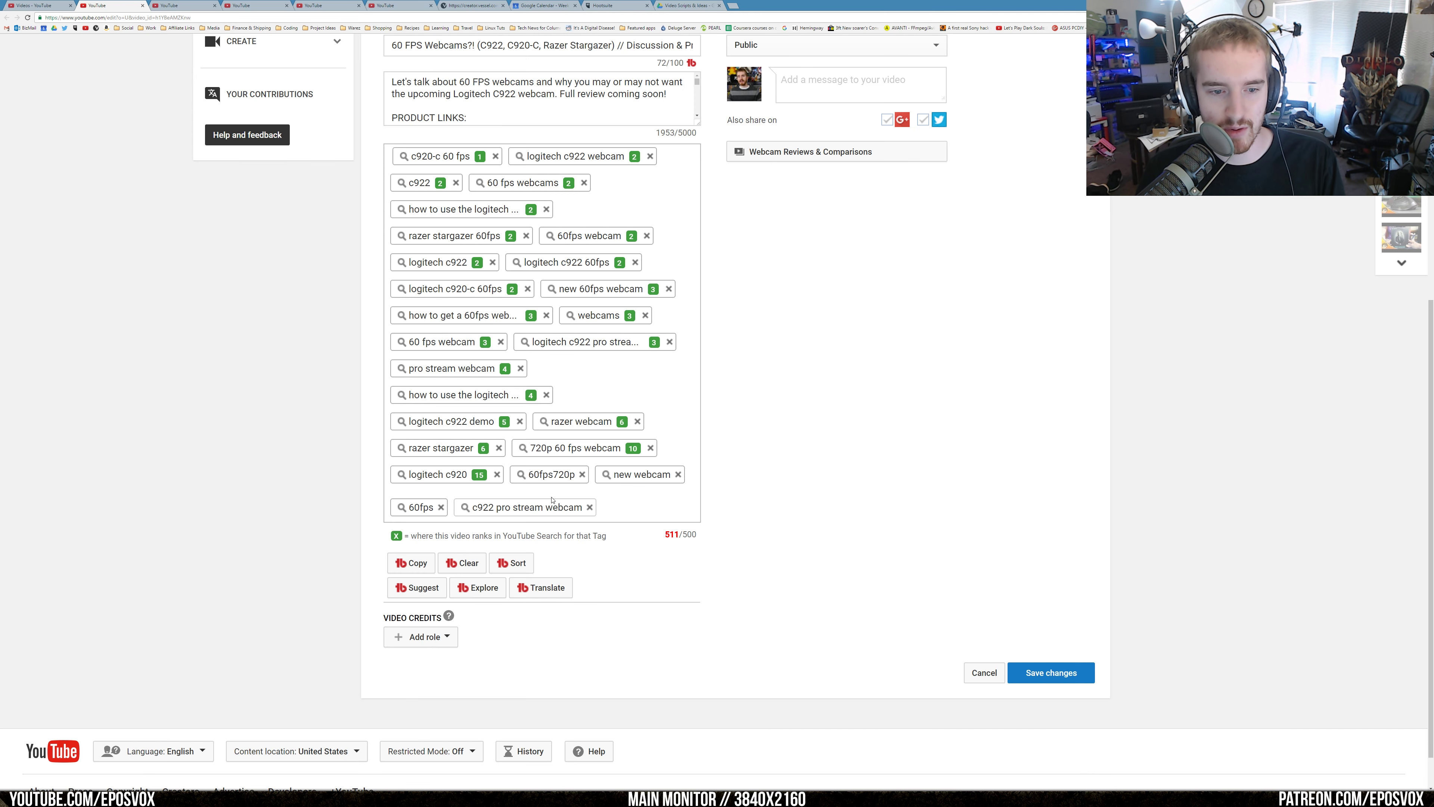
- Remove the tag "new webcam", save the changes and reload the video's edit page
{"action": "left_click", "coordinate": [677, 475]}
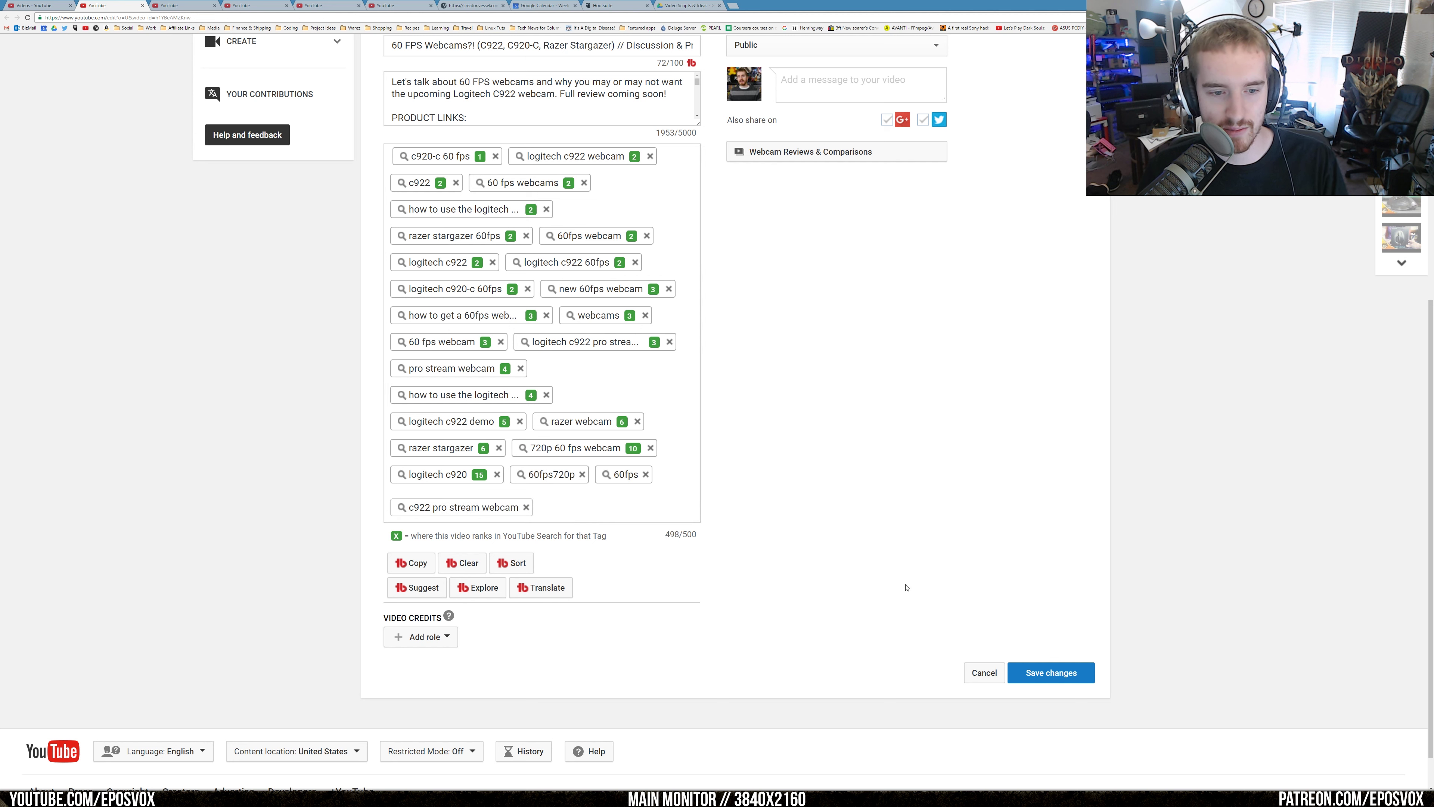
{"action": "left_click", "coordinate": [1055, 673]}
{"action": "key", "text": "F5"}
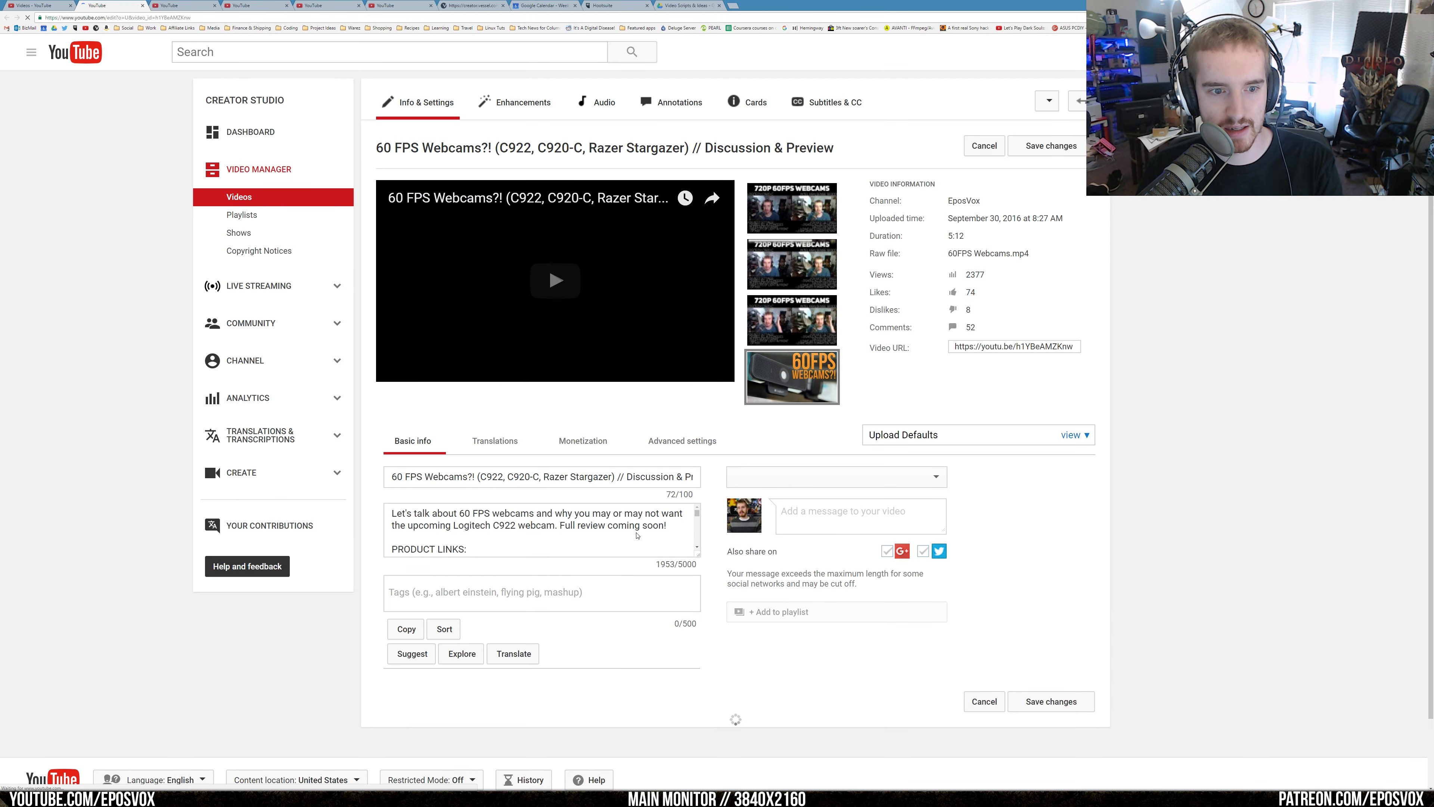
- Auto-sort the webcam video's updated tags by rank in the Tag Sorter, apply the order and save the changes
{"action": "scroll", "coordinate": [636, 534], "scroll_direction": "down", "scroll_amount": 5}
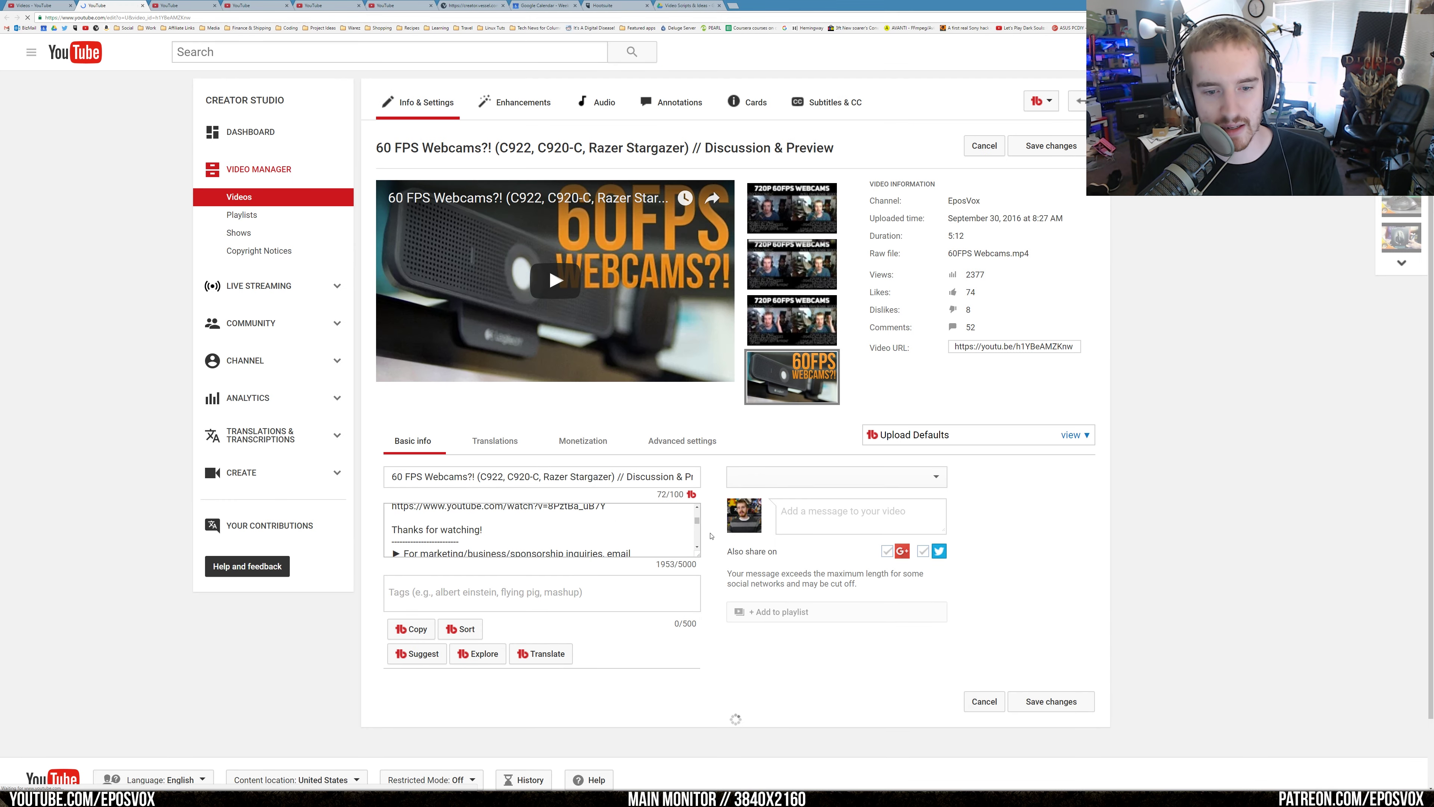
{"action": "scroll", "coordinate": [595, 515], "scroll_direction": "down", "scroll_amount": 6}
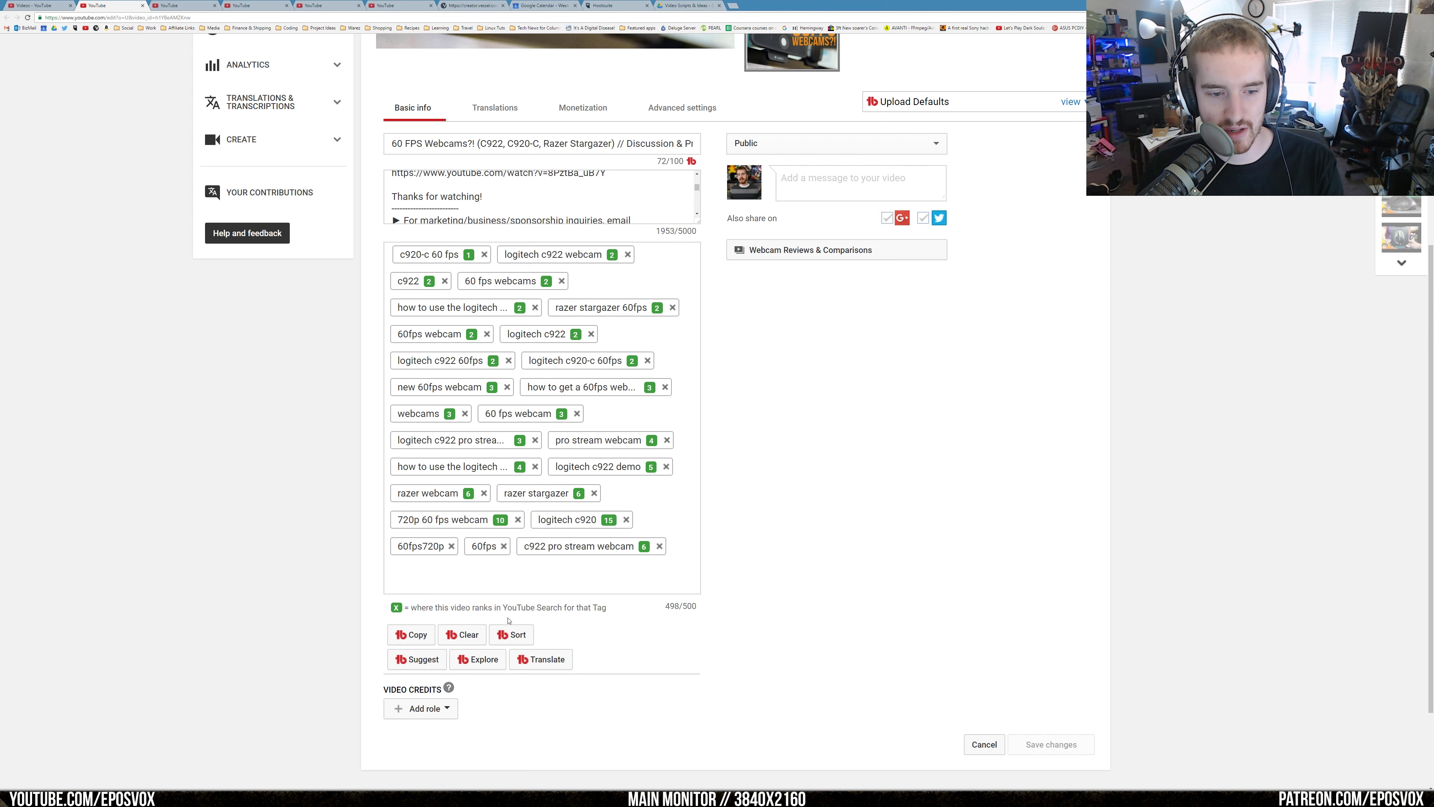
{"action": "left_click", "coordinate": [524, 628]}
{"action": "left_click", "coordinate": [726, 423]}
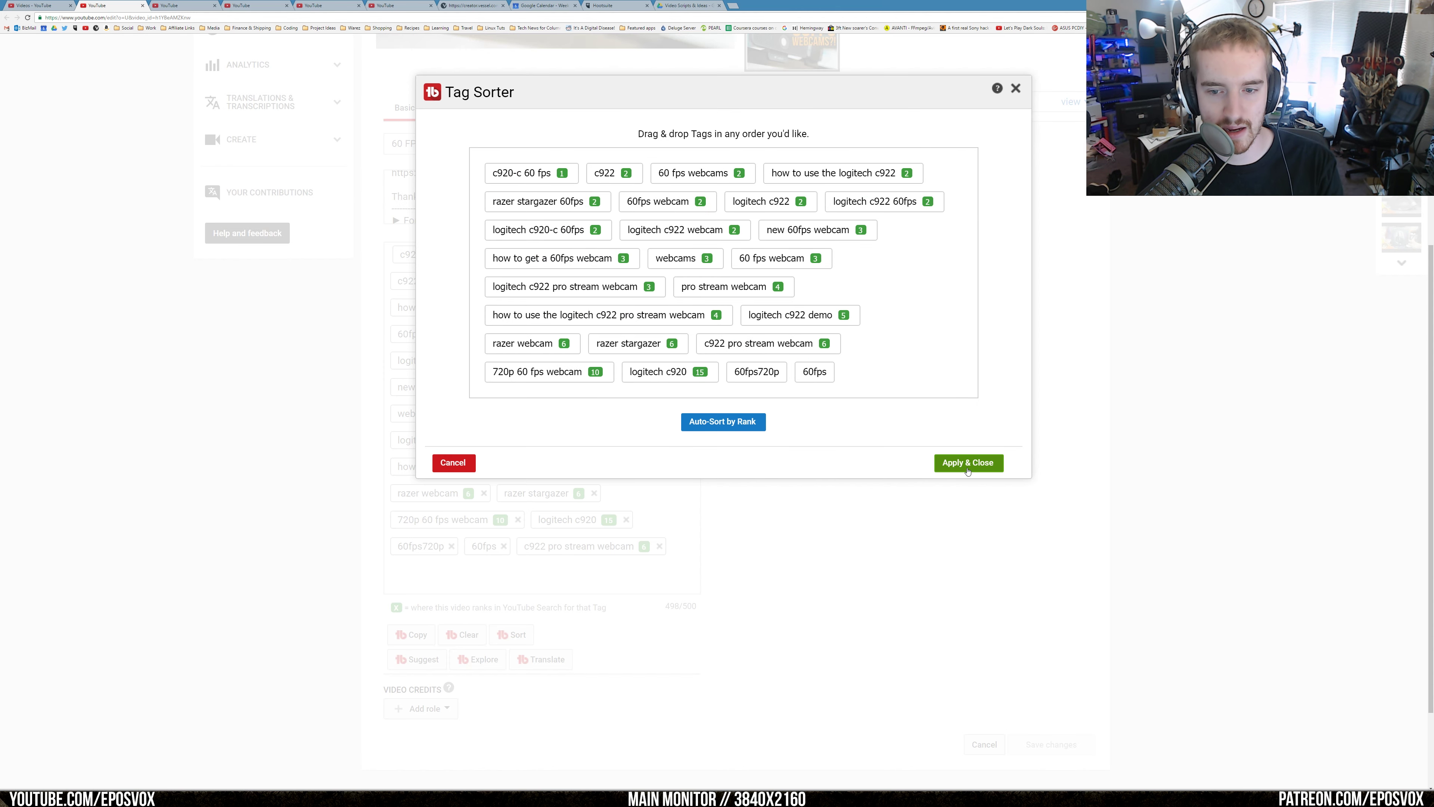
{"action": "left_click", "coordinate": [968, 463]}
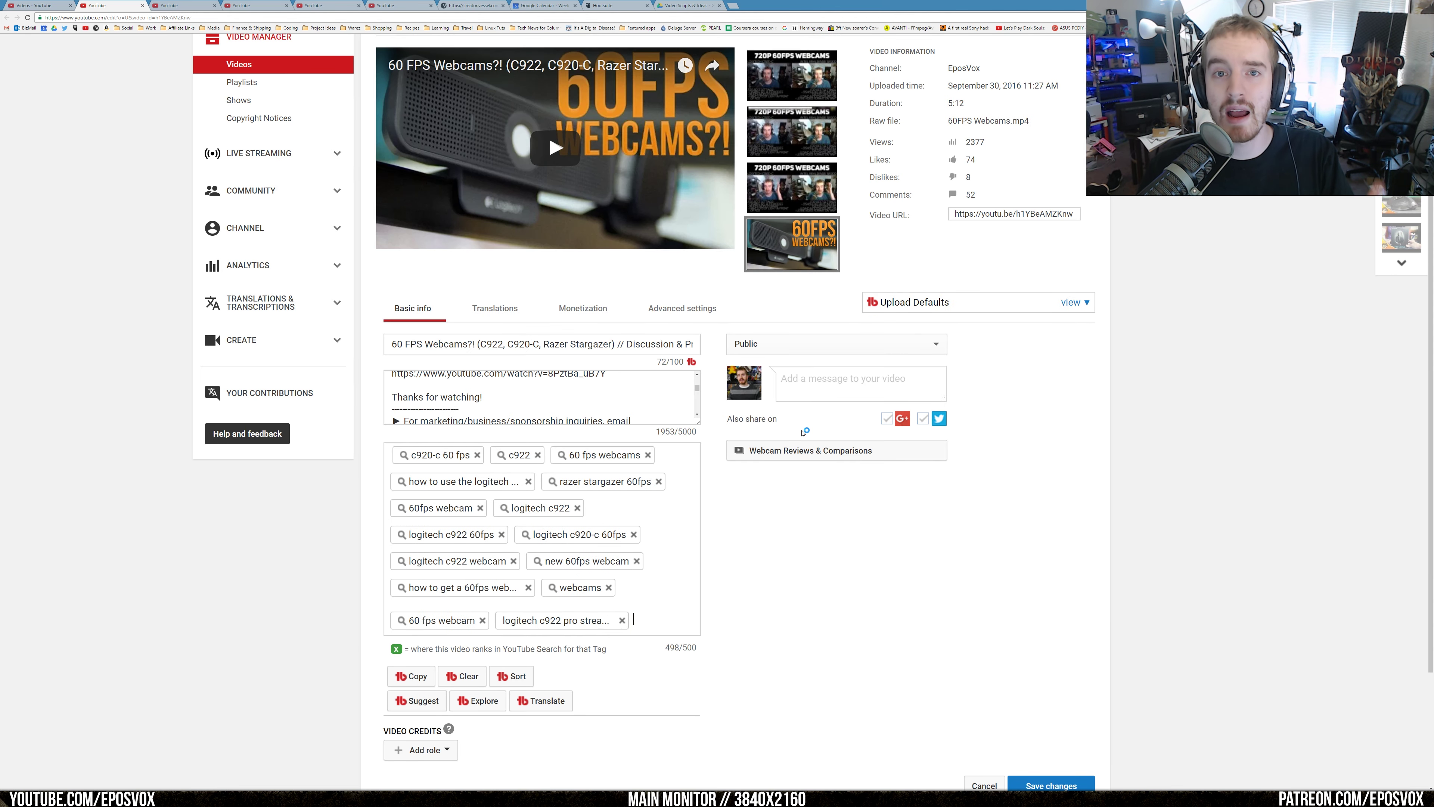
{"action": "scroll", "coordinate": [790, 442], "scroll_direction": "down", "scroll_amount": 4}
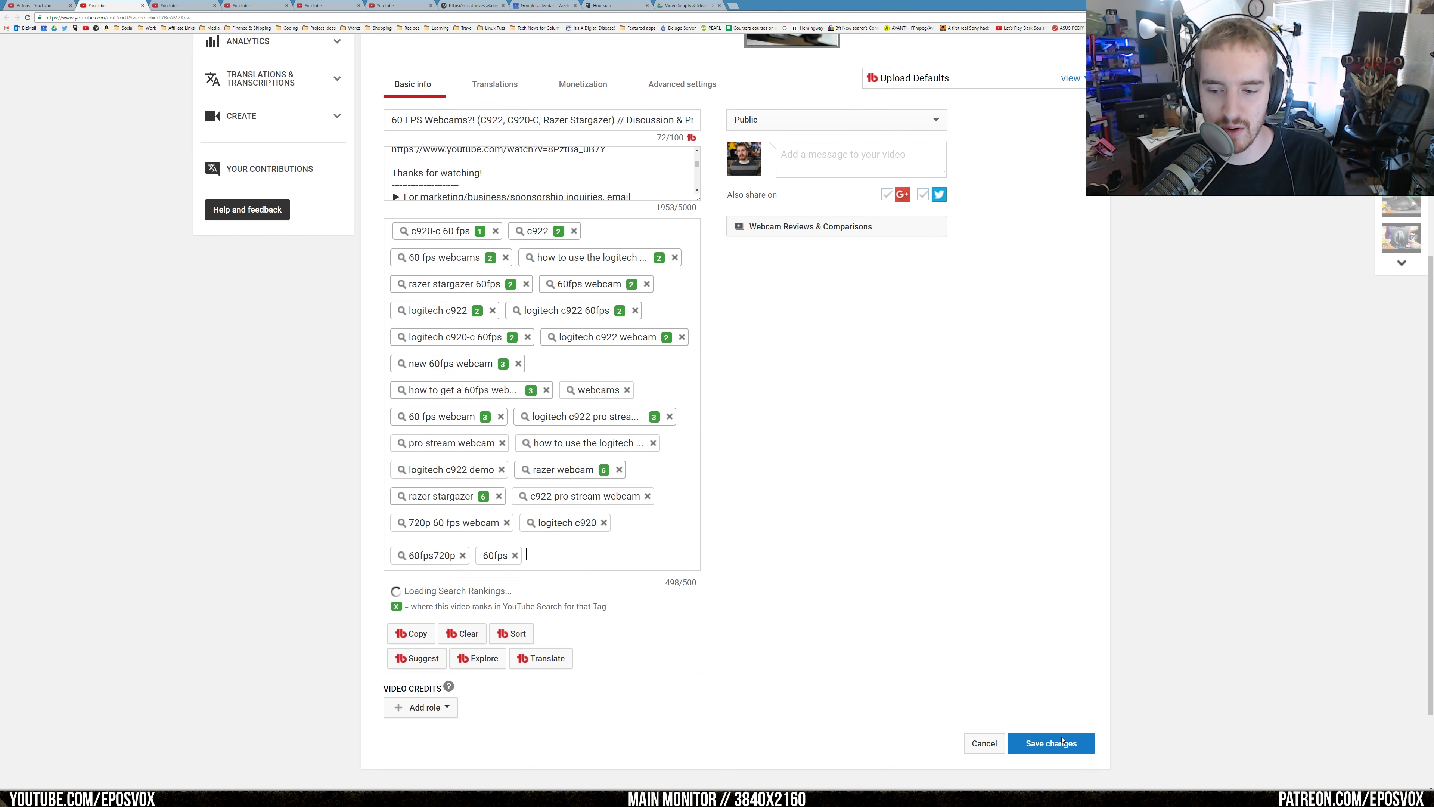
{"action": "left_click", "coordinate": [1065, 745]}
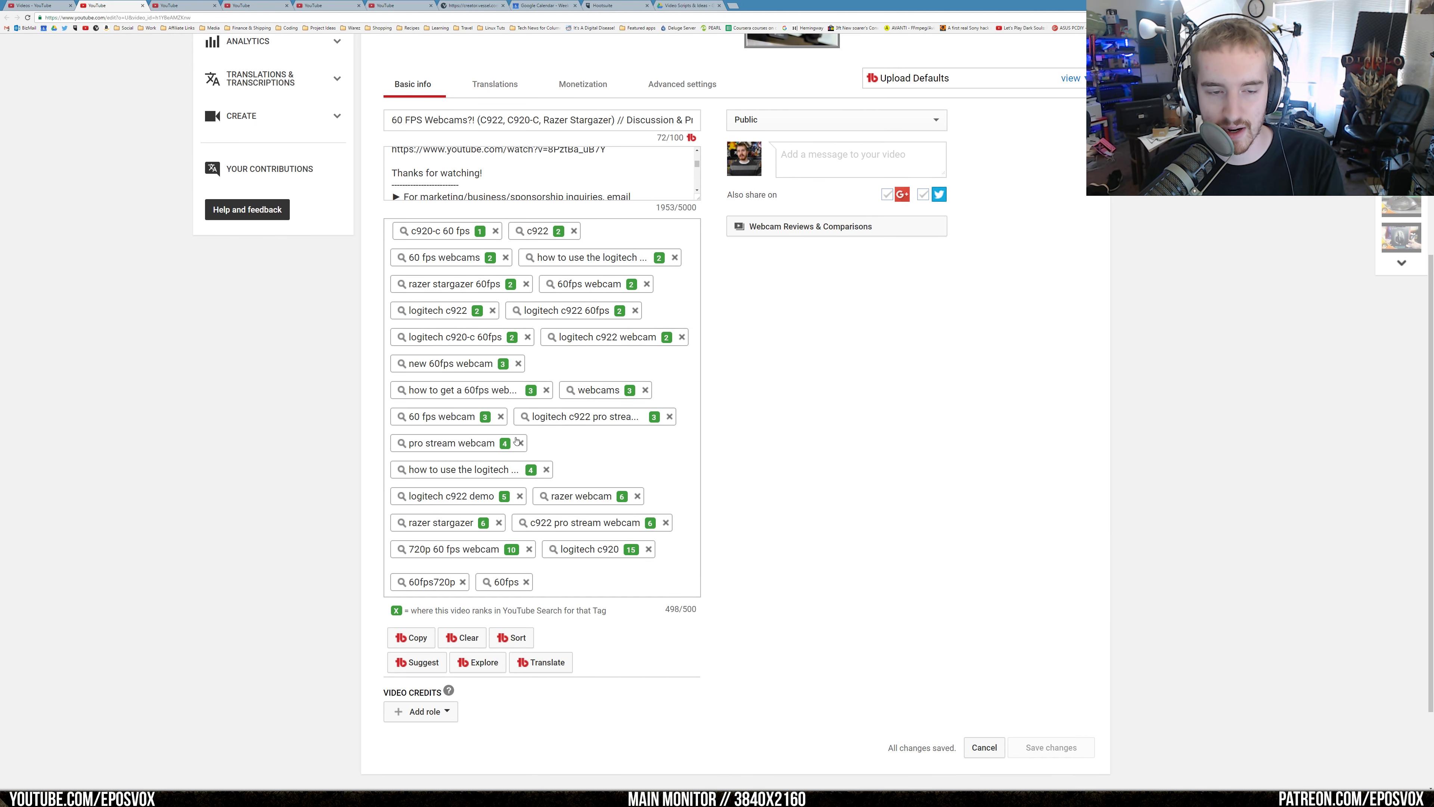
- Close the webcam video's edit page and open the Cards editor for "MX Master: Good Enough for Gaming?"
{"action": "scroll", "coordinate": [517, 441], "scroll_direction": "up", "scroll_amount": 2}
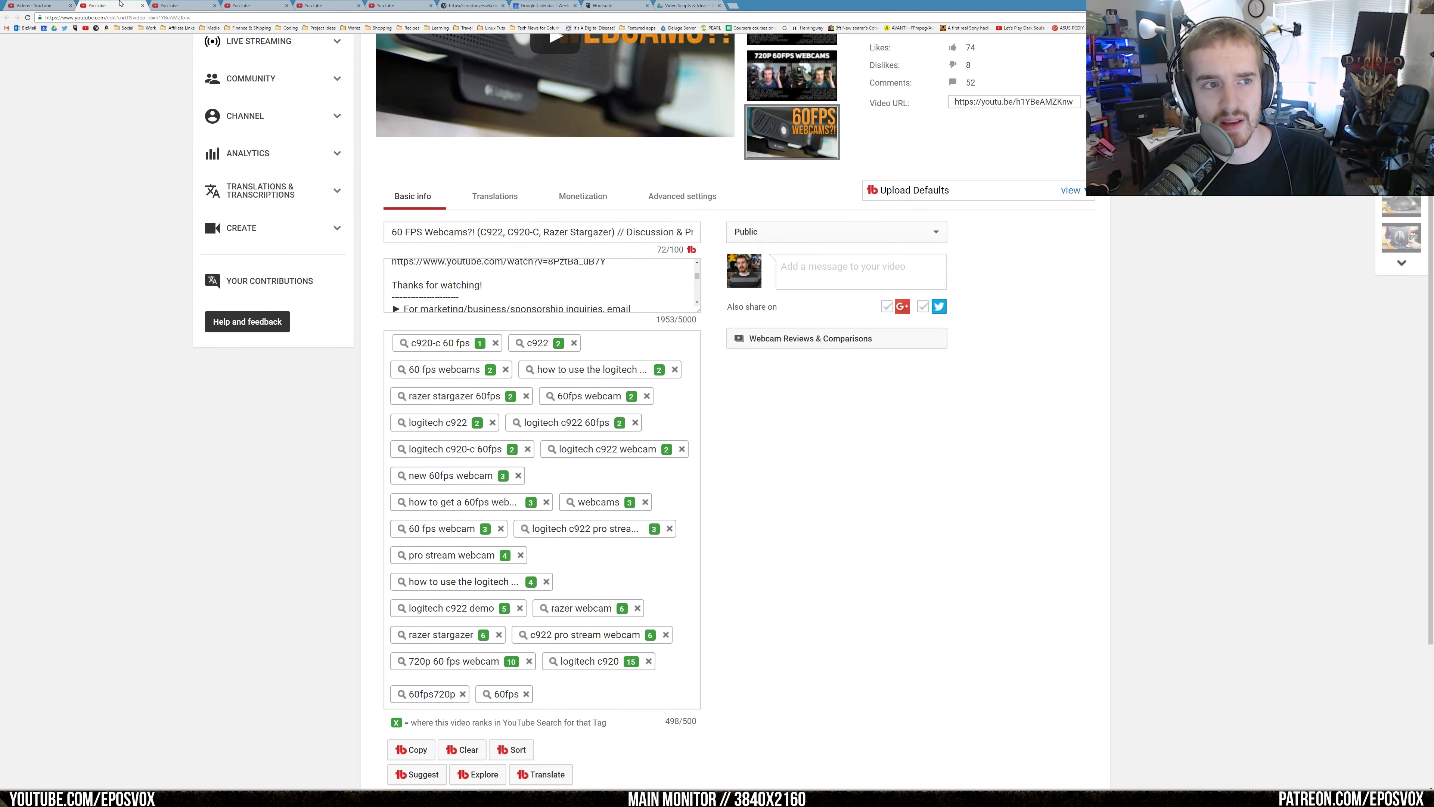
{"action": "middle_click", "coordinate": [122, 4]}
{"action": "scroll", "coordinate": [272, 103], "scroll_direction": "up", "scroll_amount": 9}
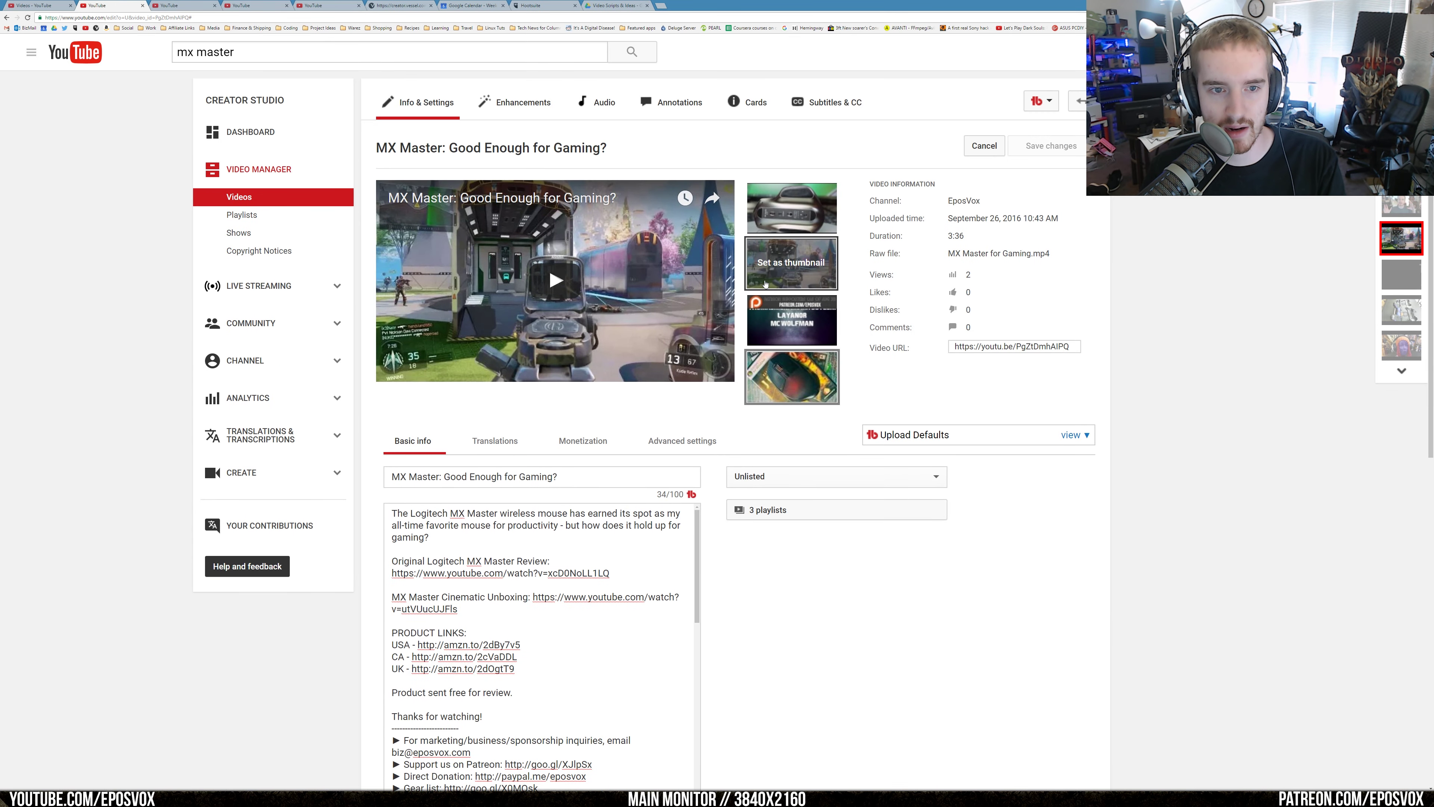
{"action": "scroll", "coordinate": [617, 400], "scroll_direction": "down", "scroll_amount": 3}
{"action": "scroll", "coordinate": [617, 400], "scroll_direction": "down", "scroll_amount": 2}
{"action": "scroll", "coordinate": [894, 465], "scroll_direction": "up", "scroll_amount": 3}
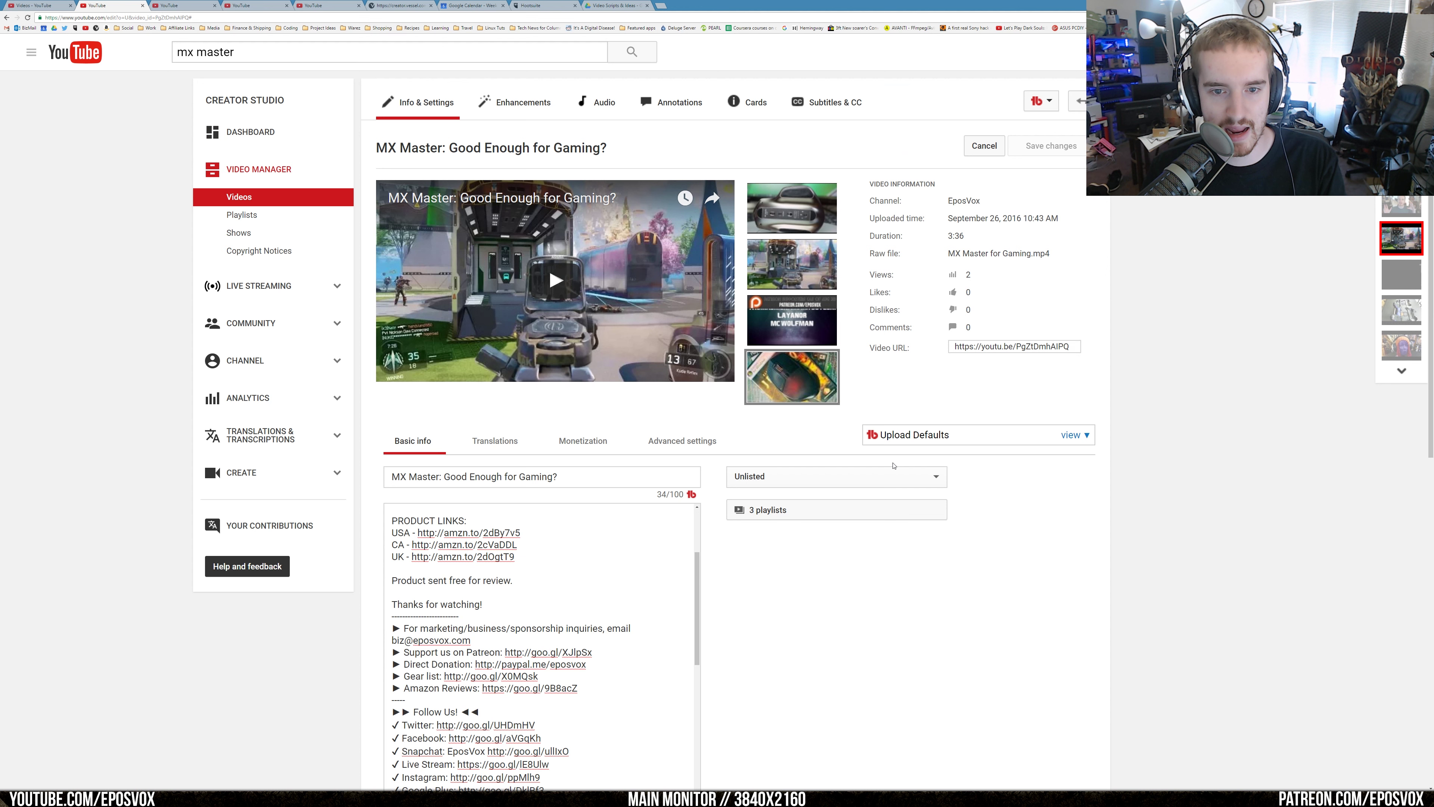
{"action": "left_click", "coordinate": [762, 99]}
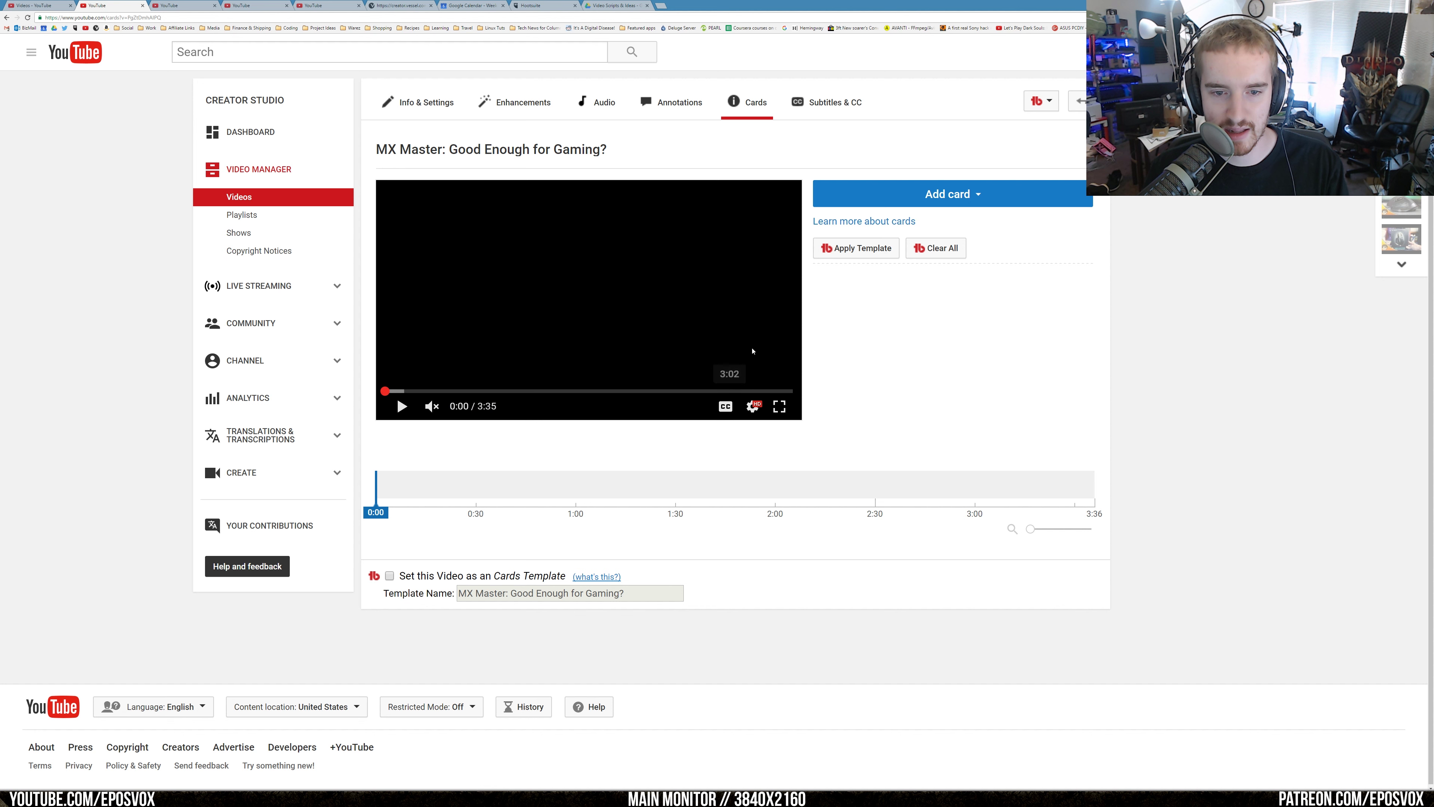
- Examine the cards in the "Minecraft Windows 10 Beta Raw DVR Recording" card template and close it without applying
{"action": "left_click", "coordinate": [860, 252]}
{"action": "left_click", "coordinate": [694, 151]}
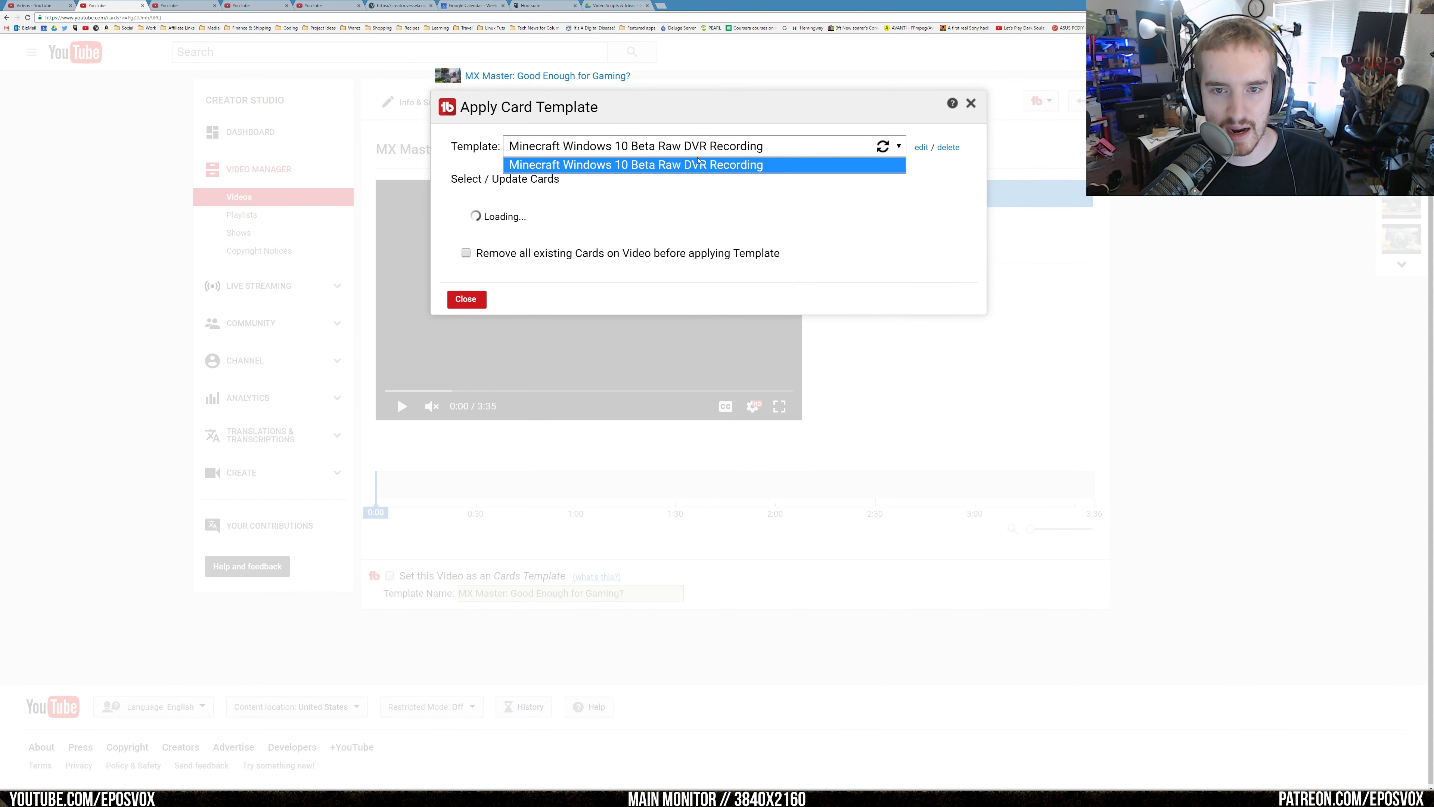
{"action": "left_click", "coordinate": [675, 164]}
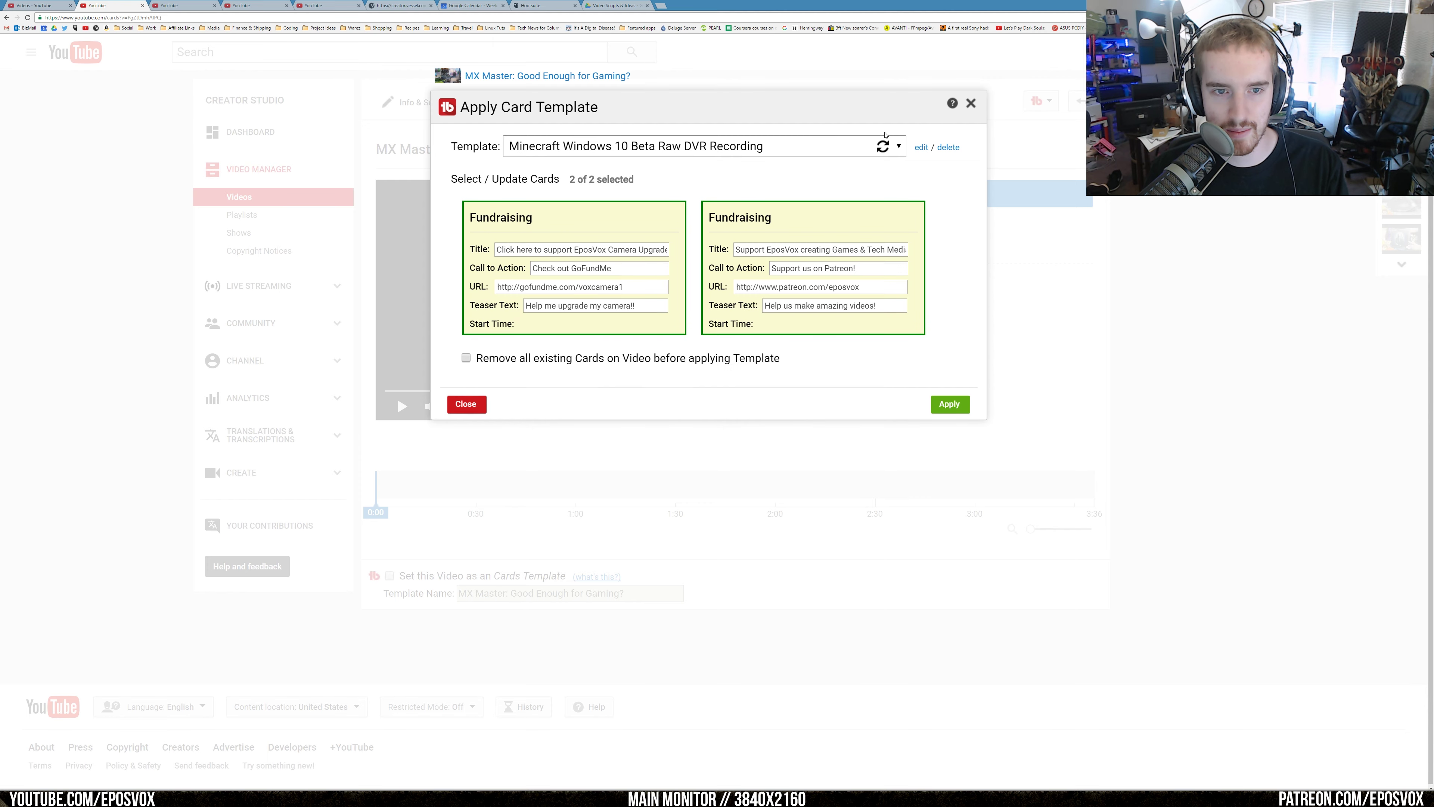
{"action": "left_click", "coordinate": [468, 401]}
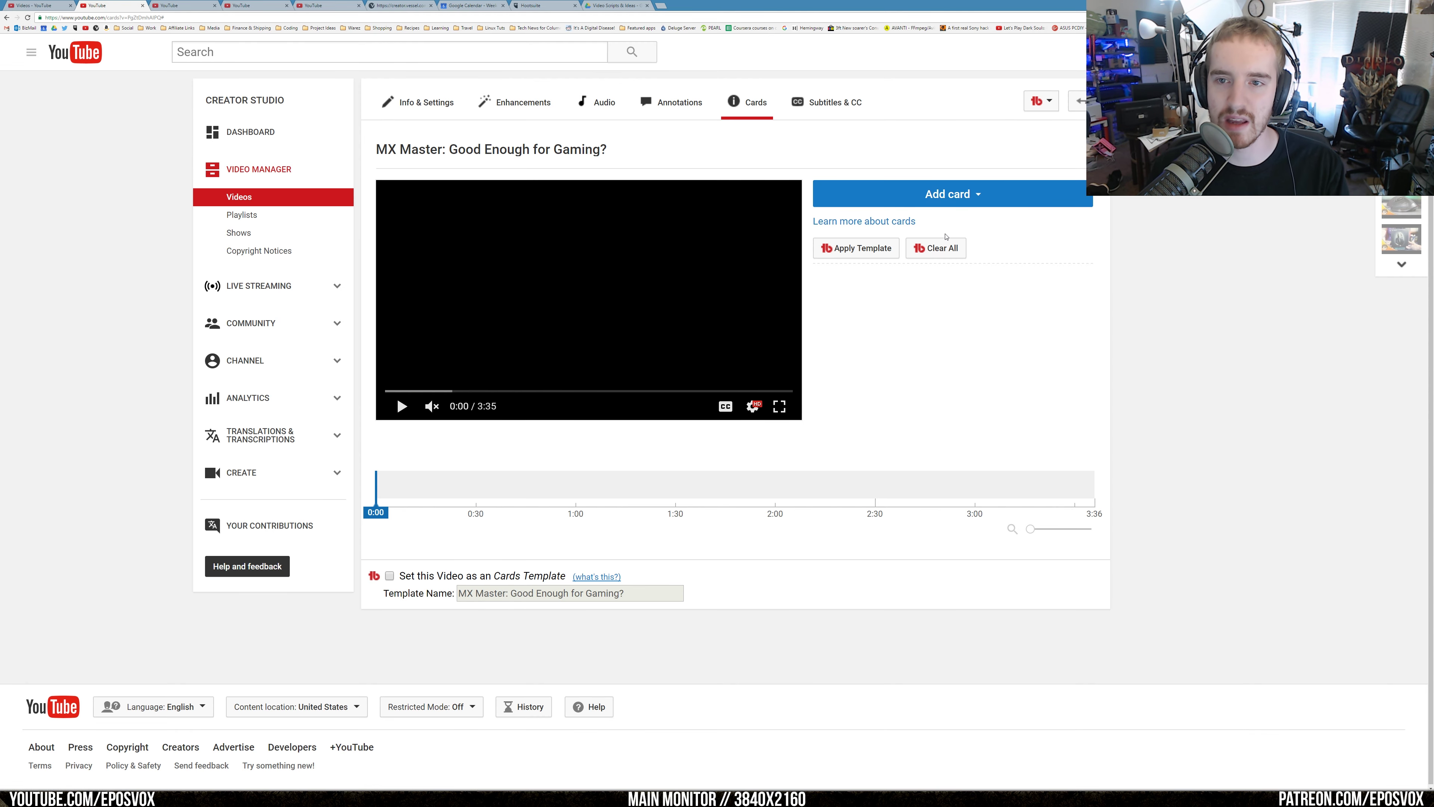
- Play the MX Master video preview, pause it at 0:06 and start a Video or Playlist card there
{"action": "left_click", "coordinate": [1040, 104]}
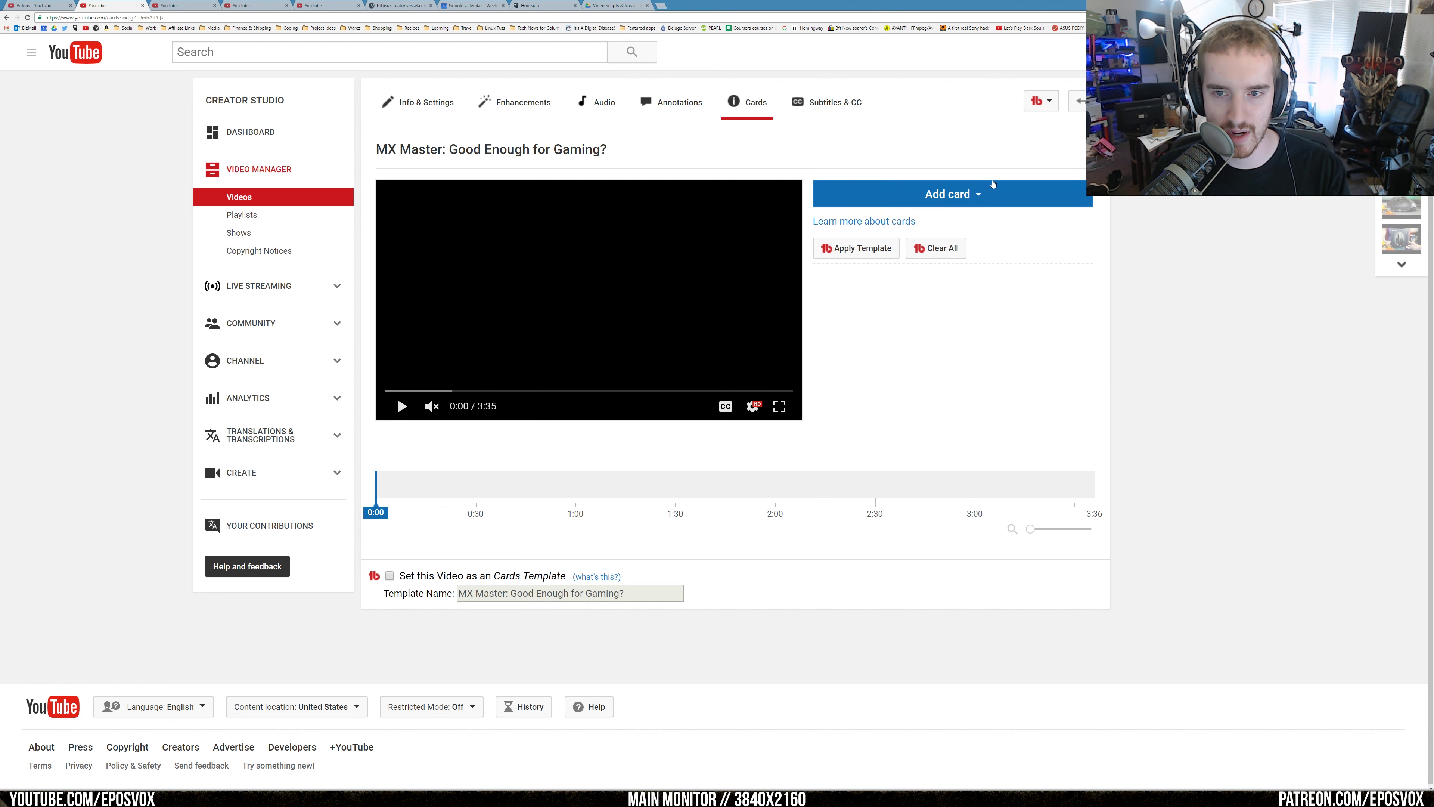
{"action": "left_click", "coordinate": [499, 345]}
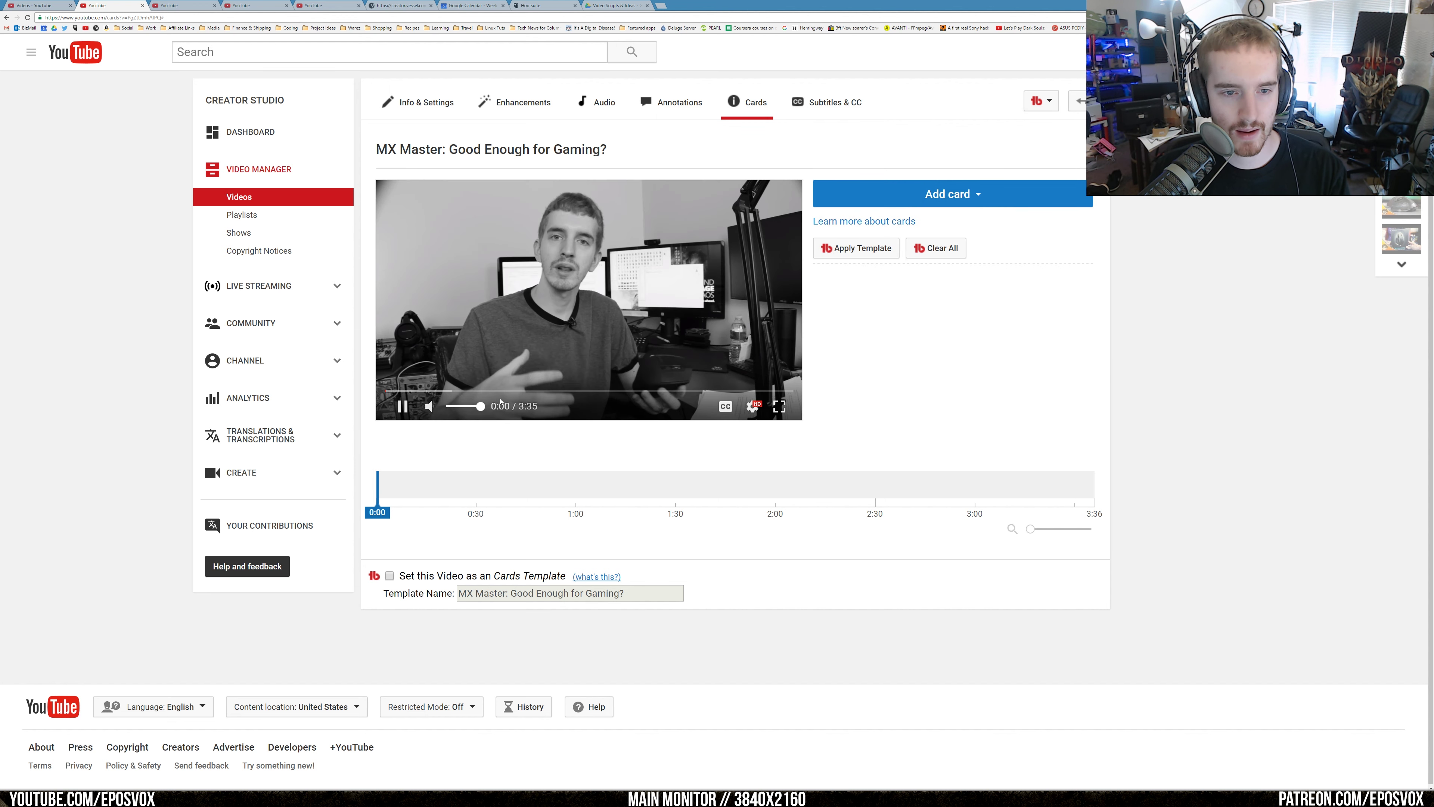
{"action": "left_click", "coordinate": [753, 407]}
{"action": "left_click", "coordinate": [767, 322]}
{"action": "left_click", "coordinate": [747, 341]}
{"action": "left_click", "coordinate": [752, 316]}
{"action": "left_click", "coordinate": [755, 362]}
{"action": "left_click", "coordinate": [598, 323]}
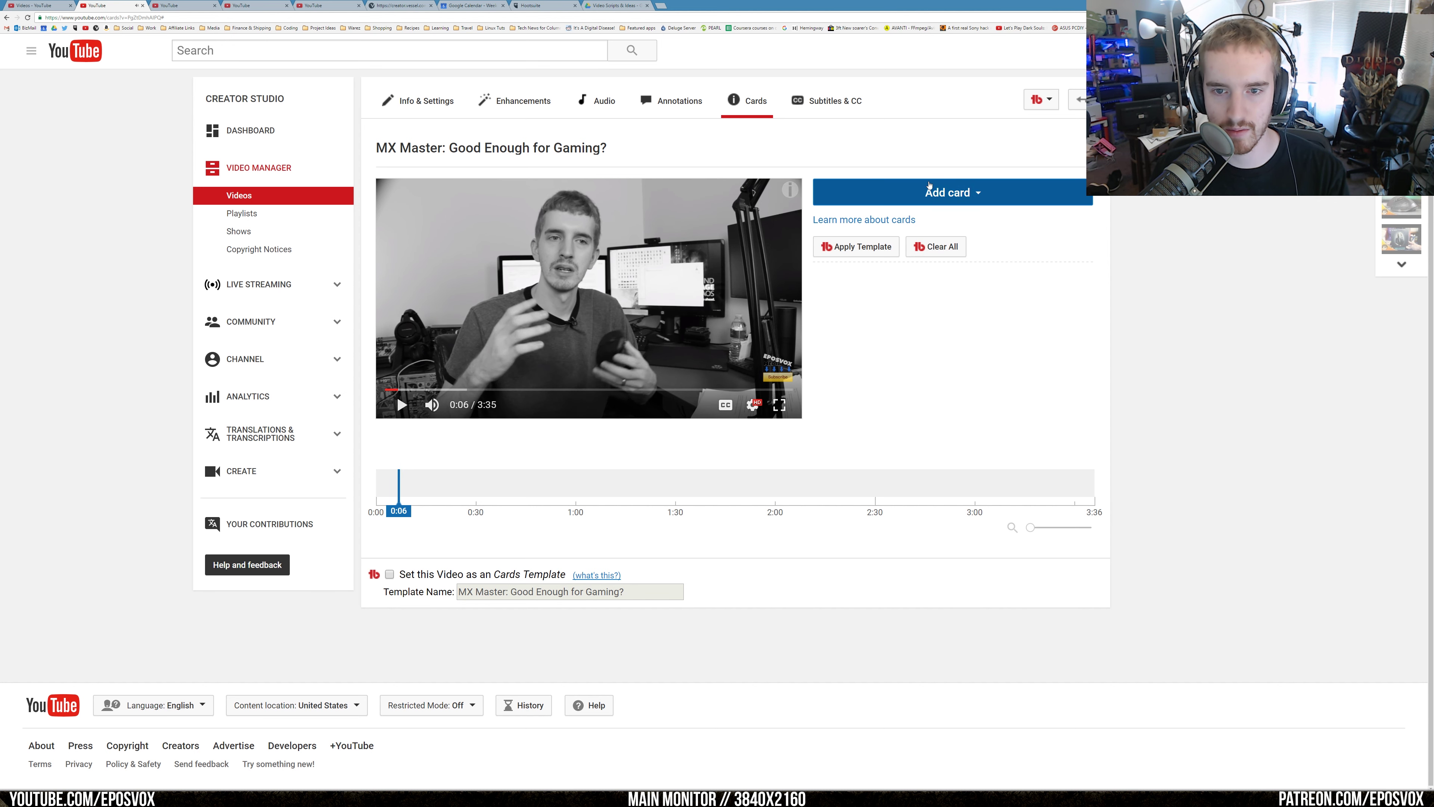
{"action": "left_click", "coordinate": [955, 192]}
{"action": "left_click", "coordinate": [1064, 239]}
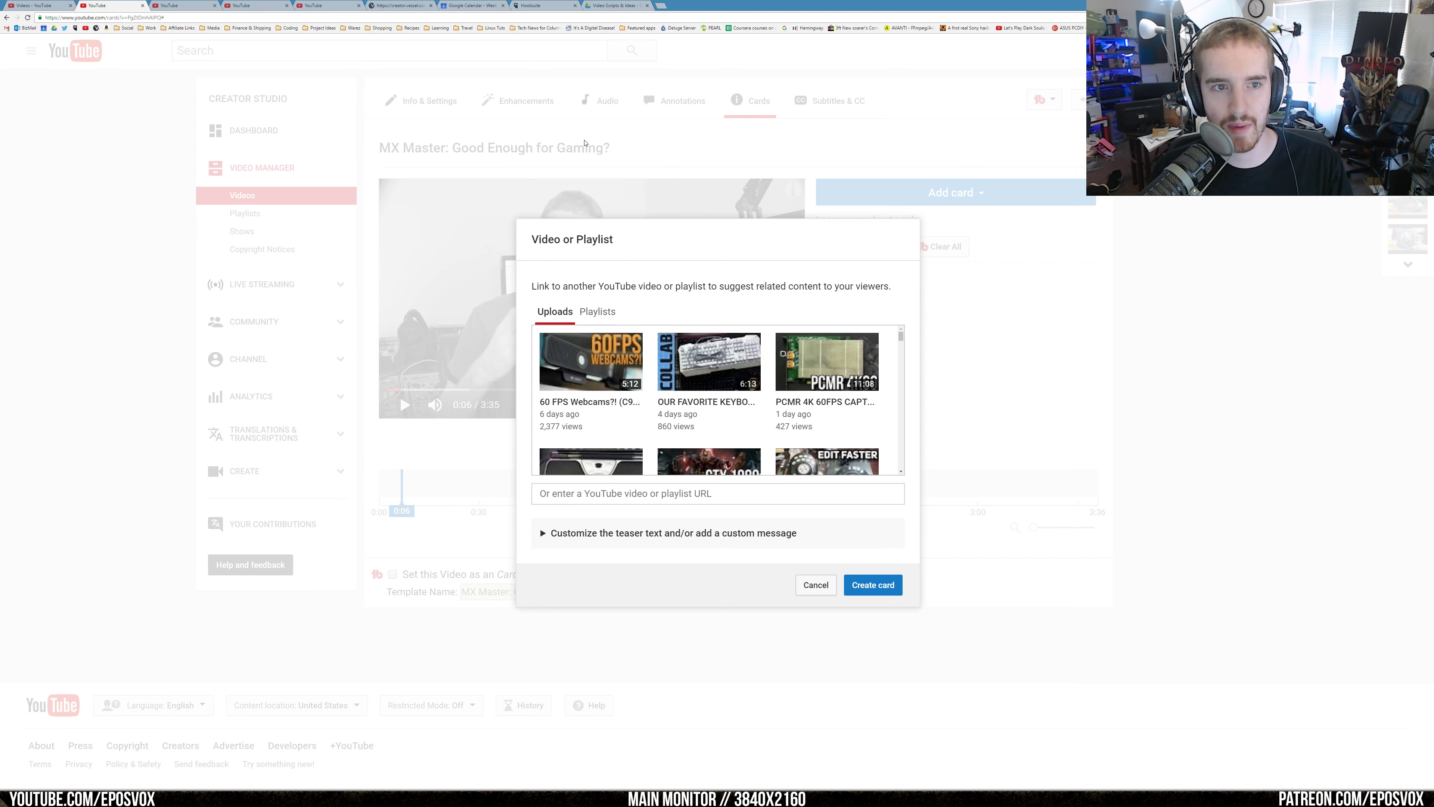
- Search the uploaded videos in the video manager for "mx master"
{"action": "left_click", "coordinate": [45, 4]}
{"action": "scroll", "coordinate": [1027, 100], "scroll_direction": "up", "scroll_amount": 10}
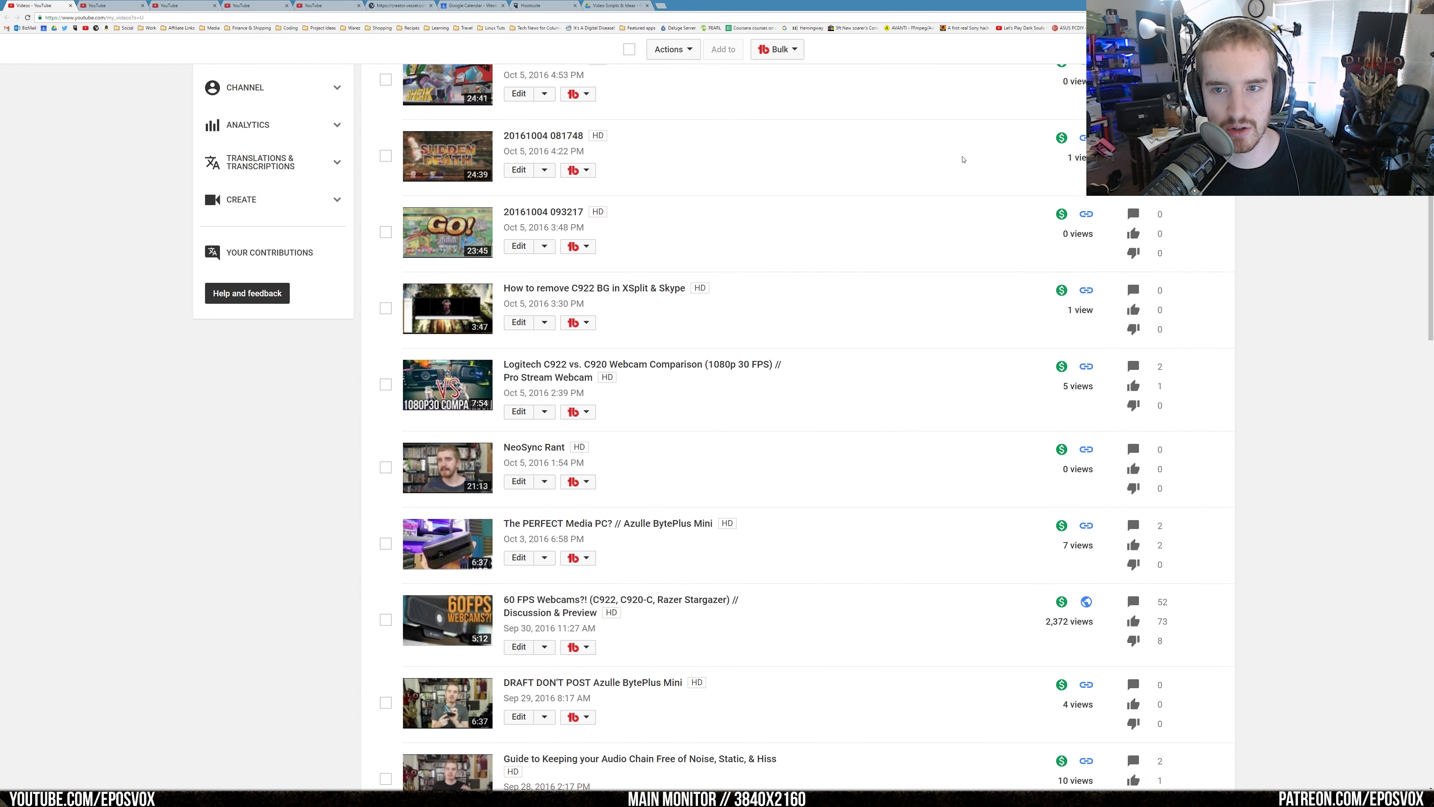
{"action": "left_click", "coordinate": [1028, 102]}
{"action": "type", "text": "mx maste"}
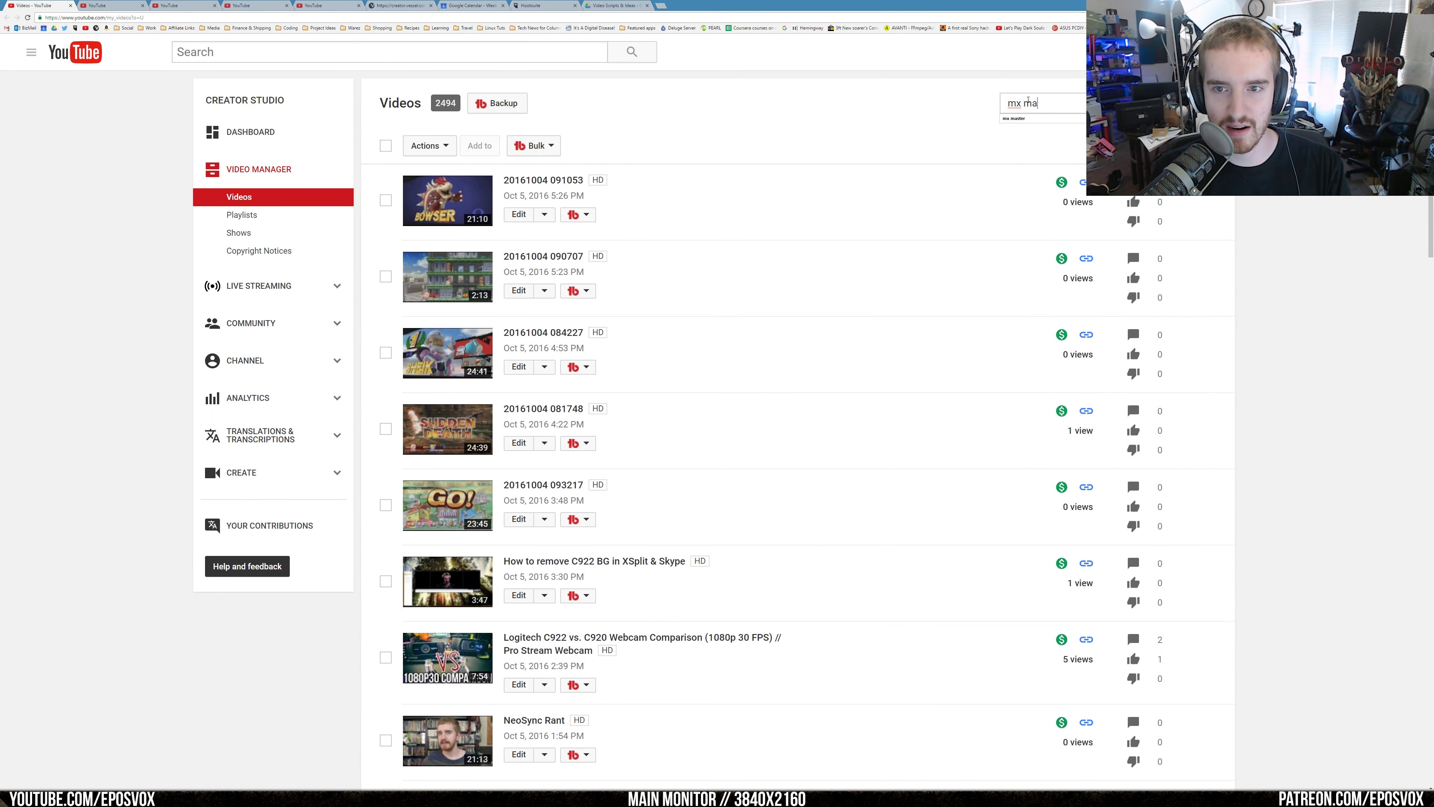
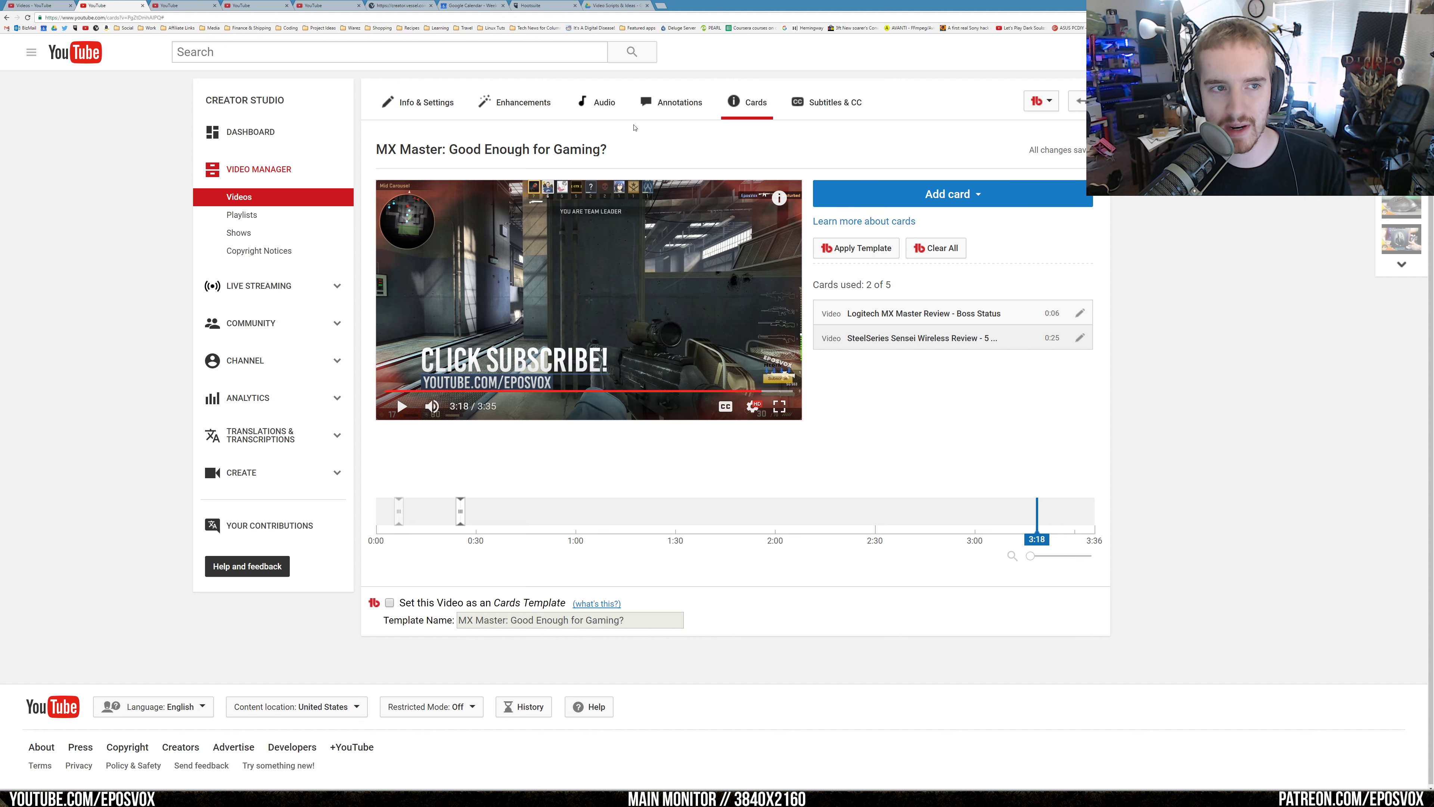
- Open the channel's playlists from the video manager in a new tab and search them for "mouse"
{"action": "left_click", "coordinate": [51, 6]}
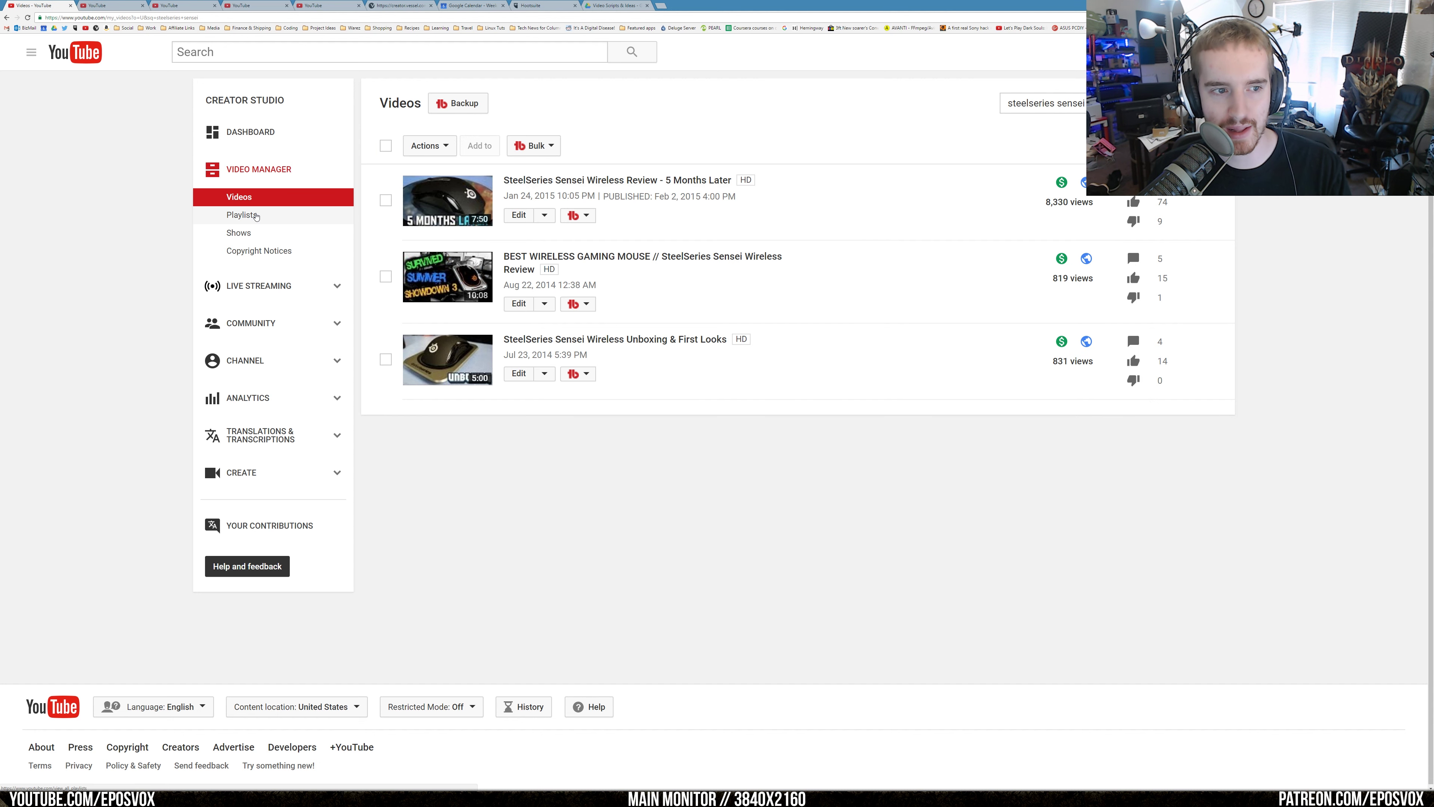
{"action": "left_click", "coordinate": [109, 5]}
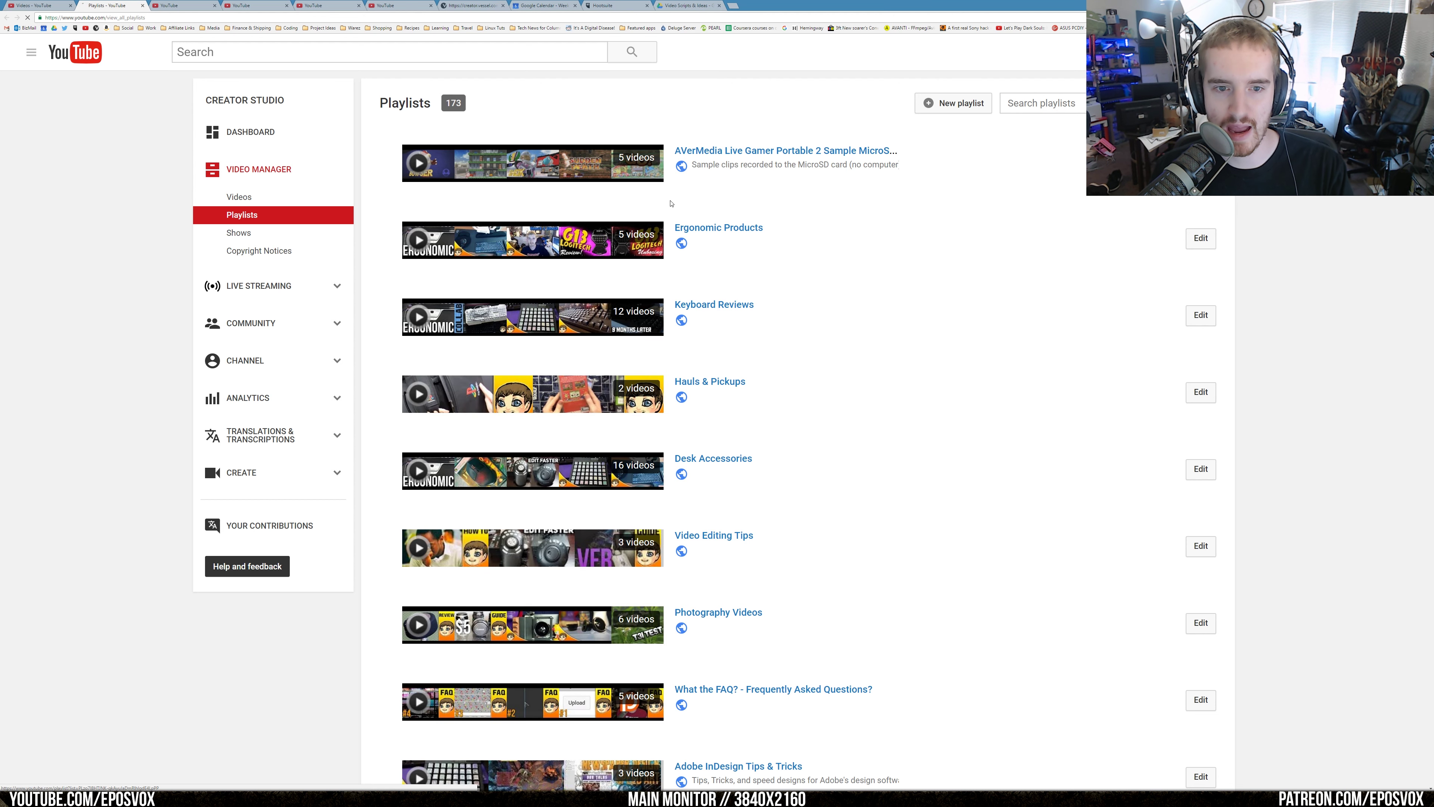
{"action": "scroll", "coordinate": [904, 215], "scroll_direction": "down", "scroll_amount": 2}
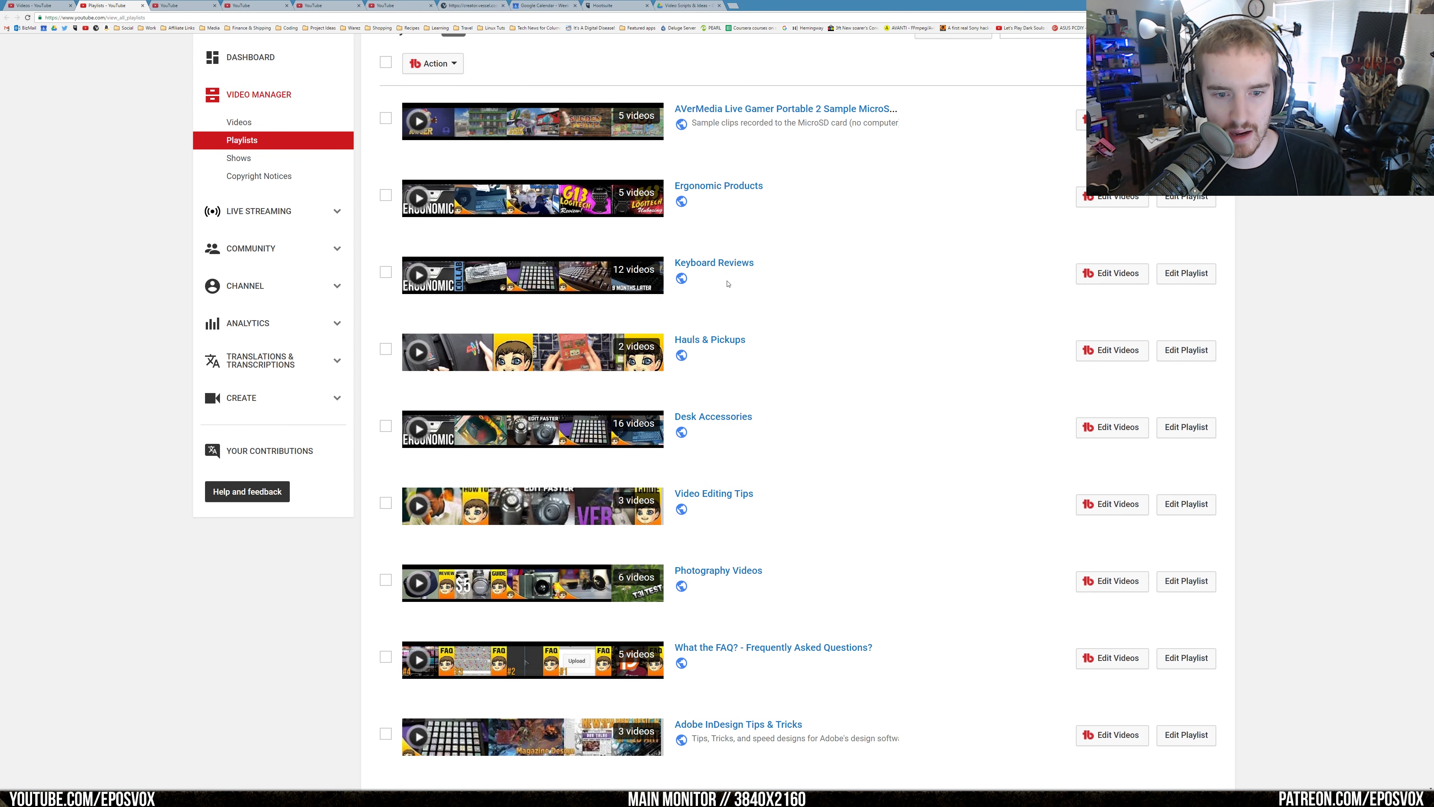
{"action": "scroll", "coordinate": [1012, 211], "scroll_direction": "up", "scroll_amount": 1}
{"action": "scroll", "coordinate": [1013, 211], "scroll_direction": "up", "scroll_amount": 1}
{"action": "left_click", "coordinate": [1073, 102]}
{"action": "type", "text": "mouse"}
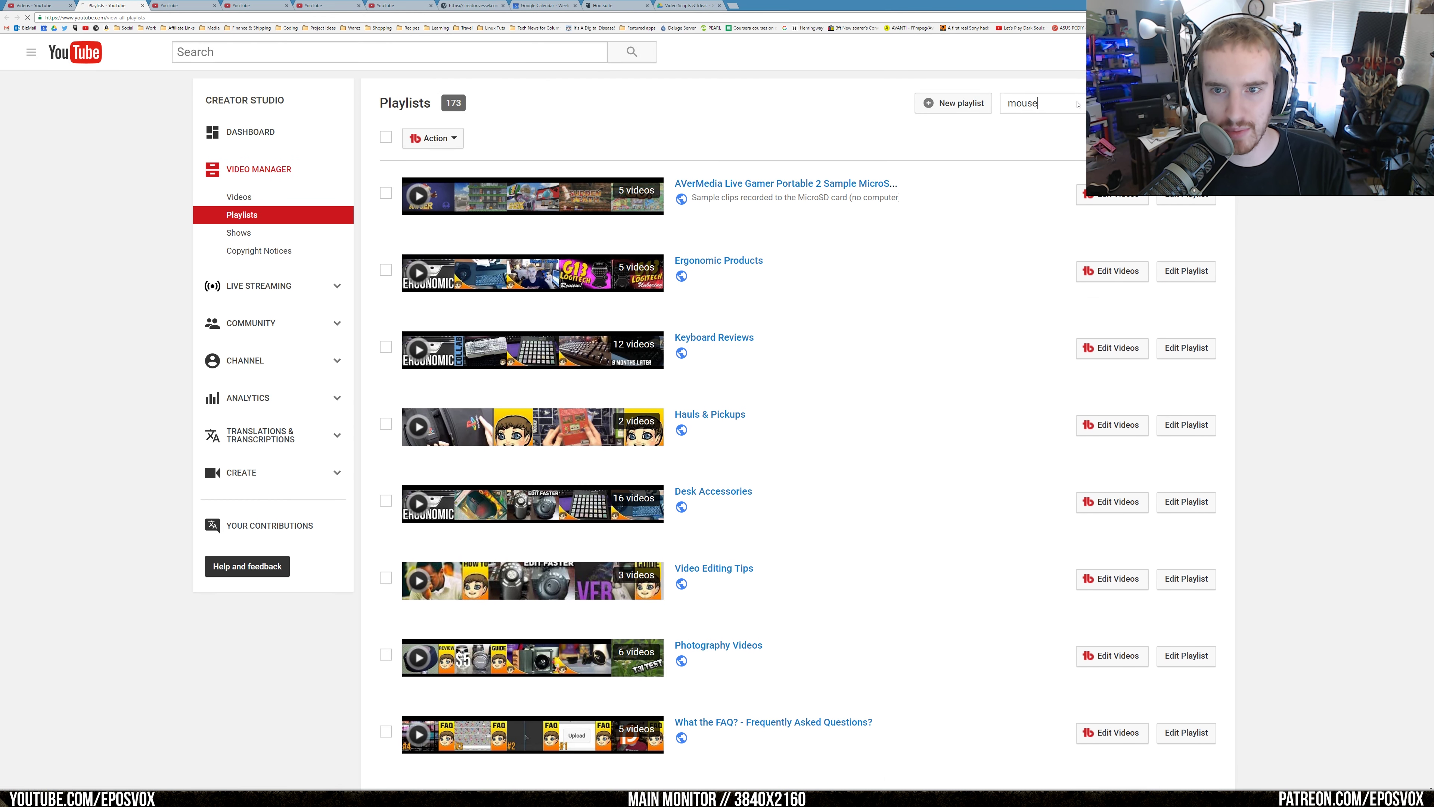
{"action": "key", "text": "Return"}
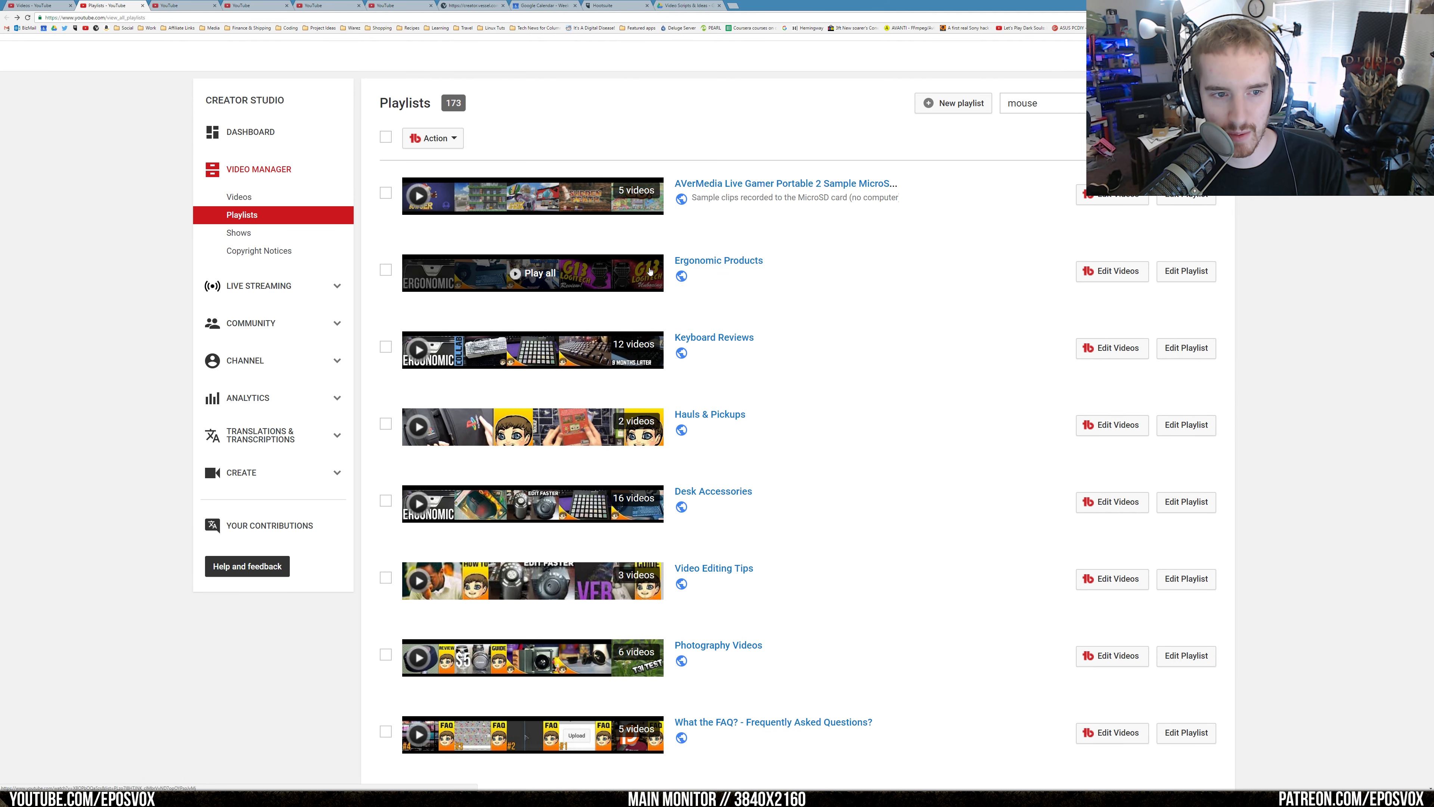
- Copy the link of the "Desk Accessories" playlist and return to the MX Master video's Cards editor
{"action": "right_click", "coordinate": [721, 490]}
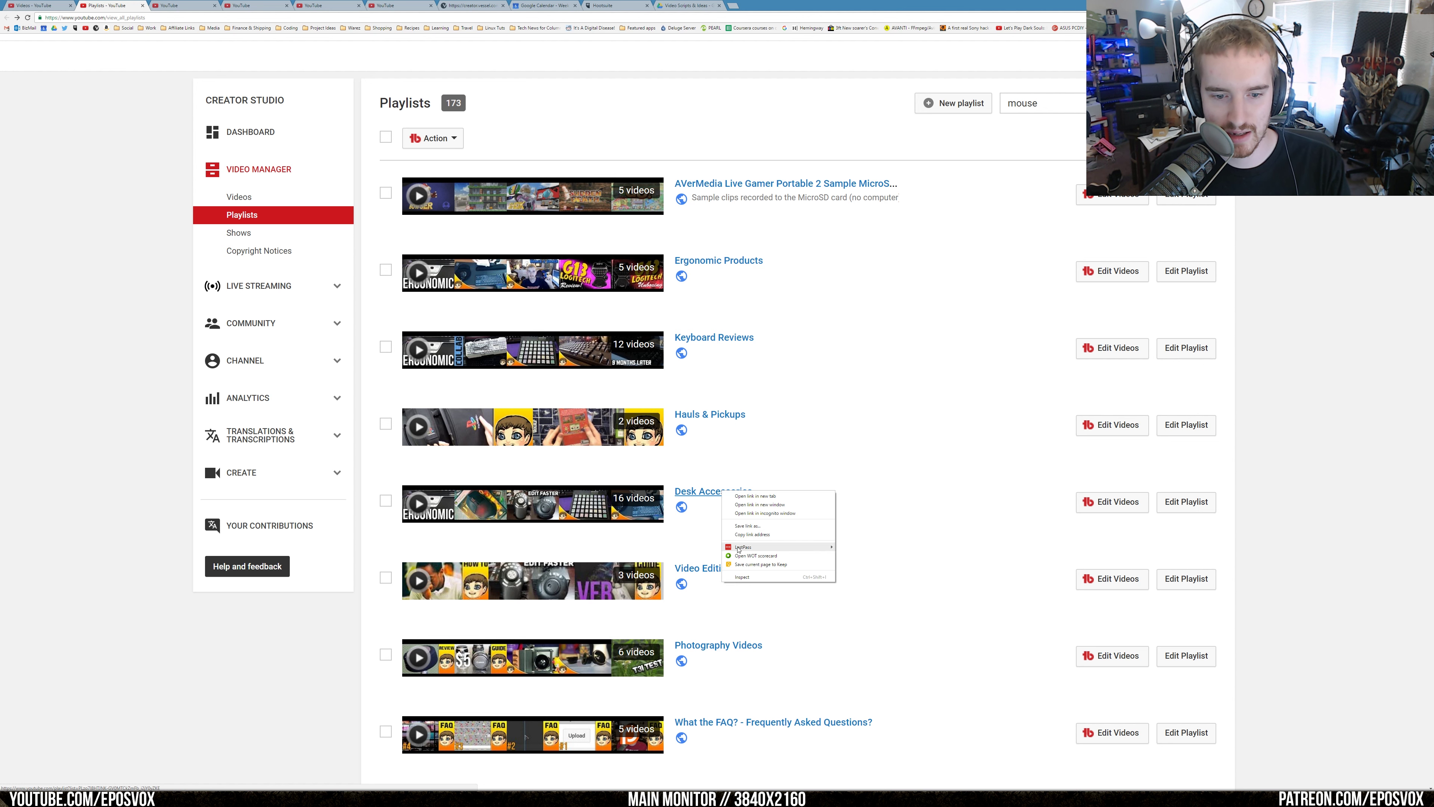
{"action": "left_click", "coordinate": [757, 550]}
{"action": "left_click", "coordinate": [186, 5]}
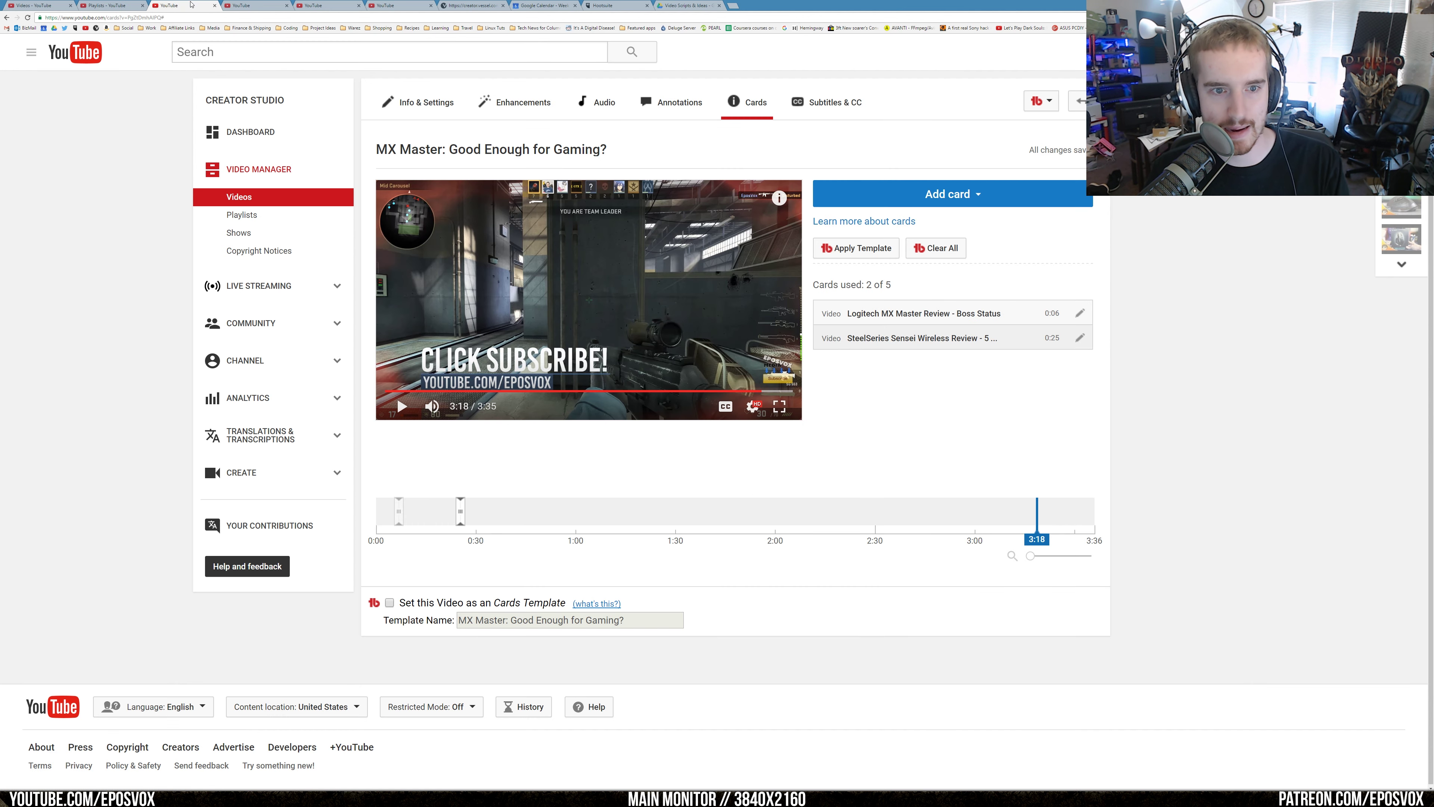
- Add a playlist card at 3:18 that links to the copied "Desk Accessories" playlist
{"action": "left_click", "coordinate": [953, 194]}
{"action": "left_click", "coordinate": [1071, 243]}
{"action": "type", "text": "https://www.youtube.com/playlist?list=PLzo7l8HTJNK-GV0MTCkZmFb_i2jY0yZKE"}
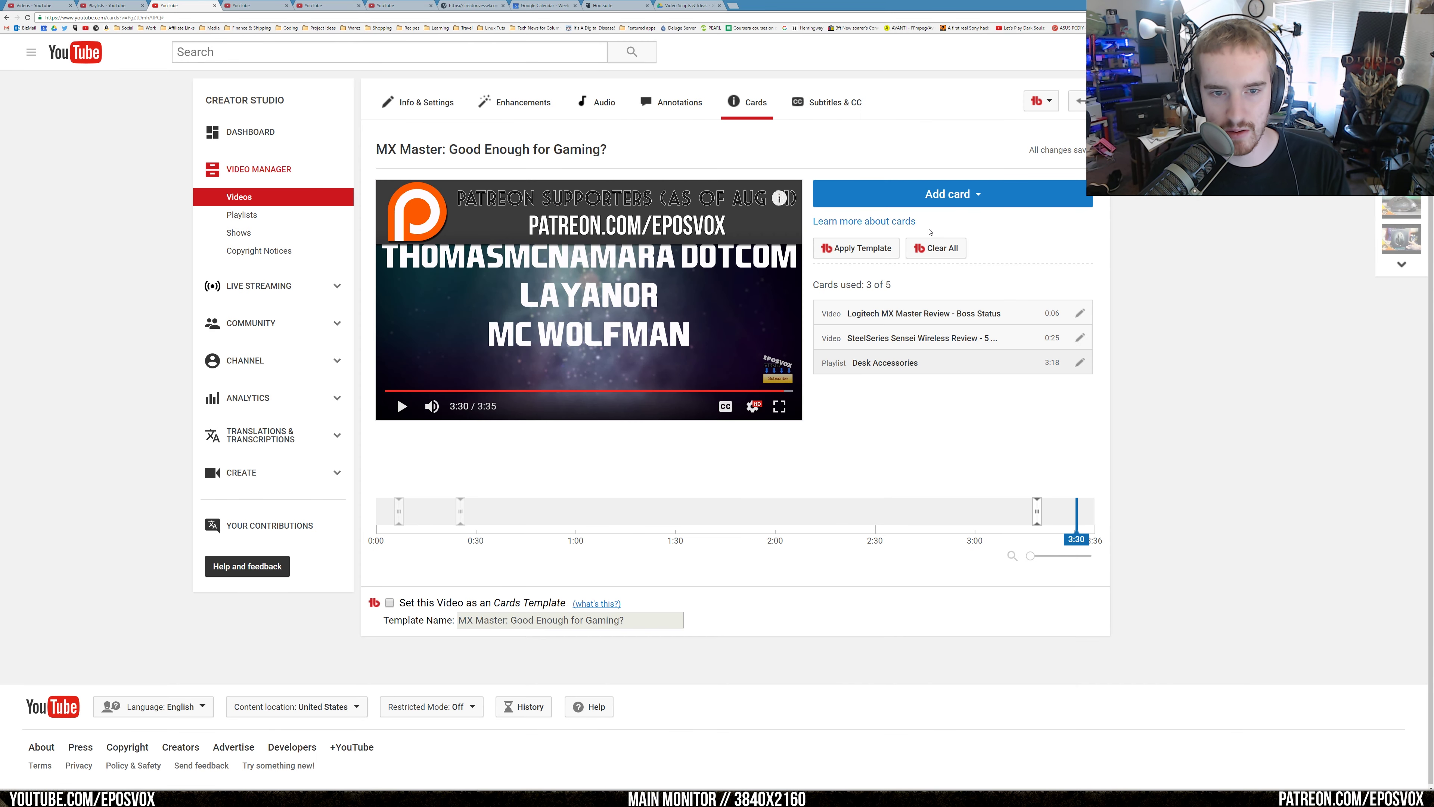
{"action": "left_click", "coordinate": [953, 194]}
{"action": "left_click", "coordinate": [1066, 477]}
{"action": "left_click", "coordinate": [579, 286]}
{"action": "type", "text": "ht"}
{"action": "left_click", "coordinate": [580, 344]}
{"action": "left_click", "coordinate": [966, 571]}
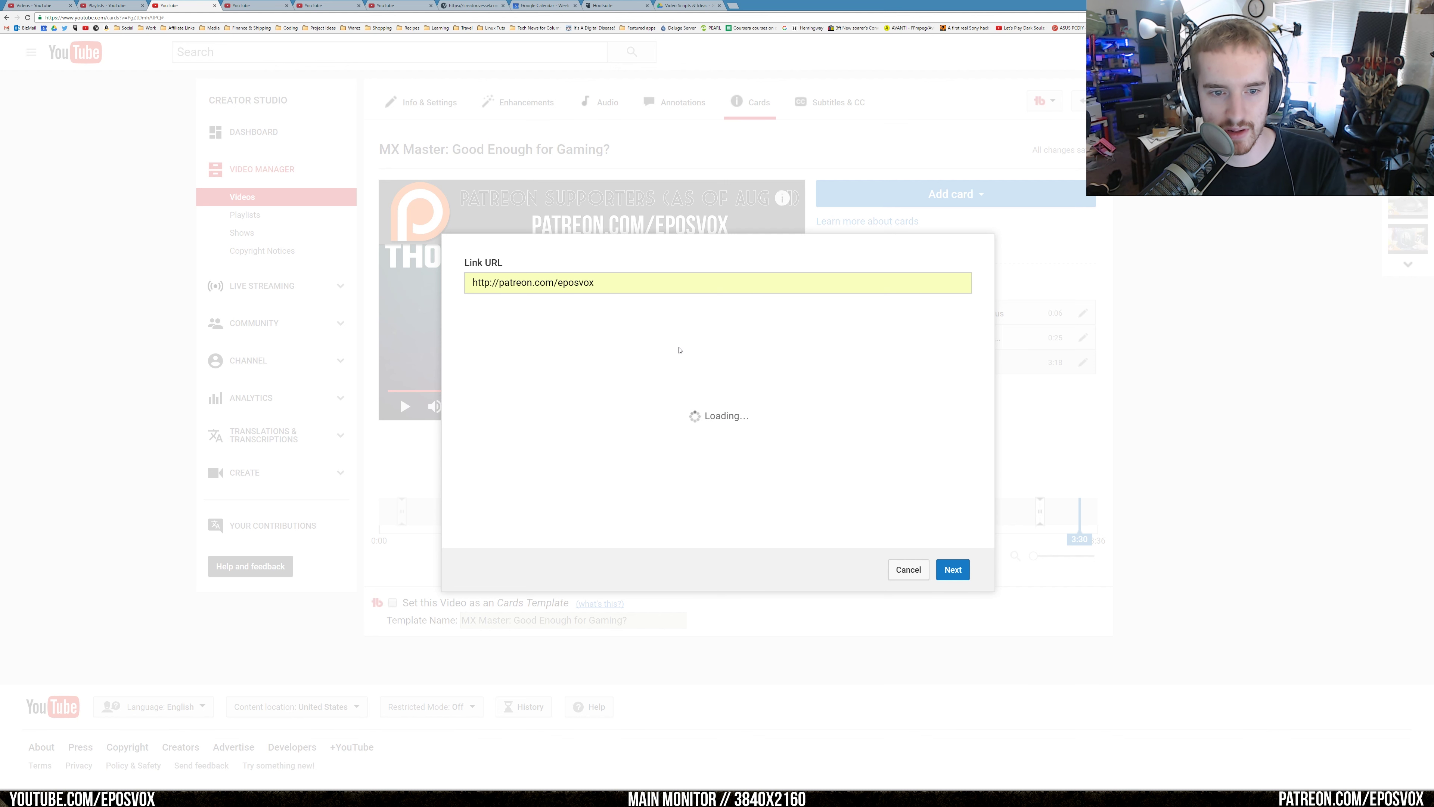
- Shorten the crowdfunding card's title to fit the limit, fill in its call to action and teaser text from saved entries, and create the card
{"action": "left_click_drag", "start_coordinate": [746, 397], "coordinate": [706, 397]}
{"action": "key", "text": "BackSpace"}
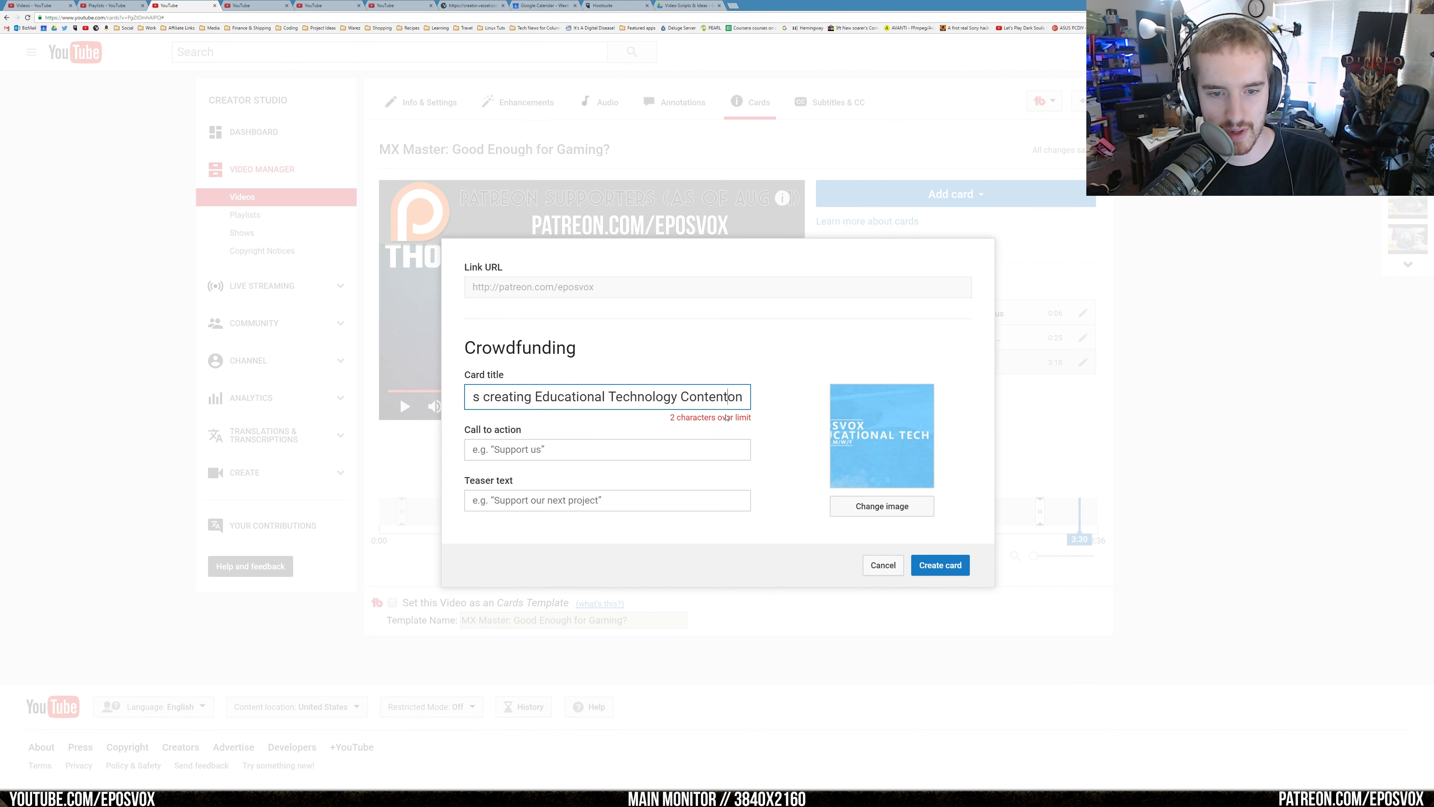
{"action": "key", "text": "Tab"}
{"action": "key", "text": "Down"}
{"action": "key", "text": "Down"}
{"action": "key", "text": "Return"}
{"action": "key", "text": "Tab"}
{"action": "key", "text": "Down"}
{"action": "key", "text": "Return"}
{"action": "left_click", "coordinate": [948, 565]}
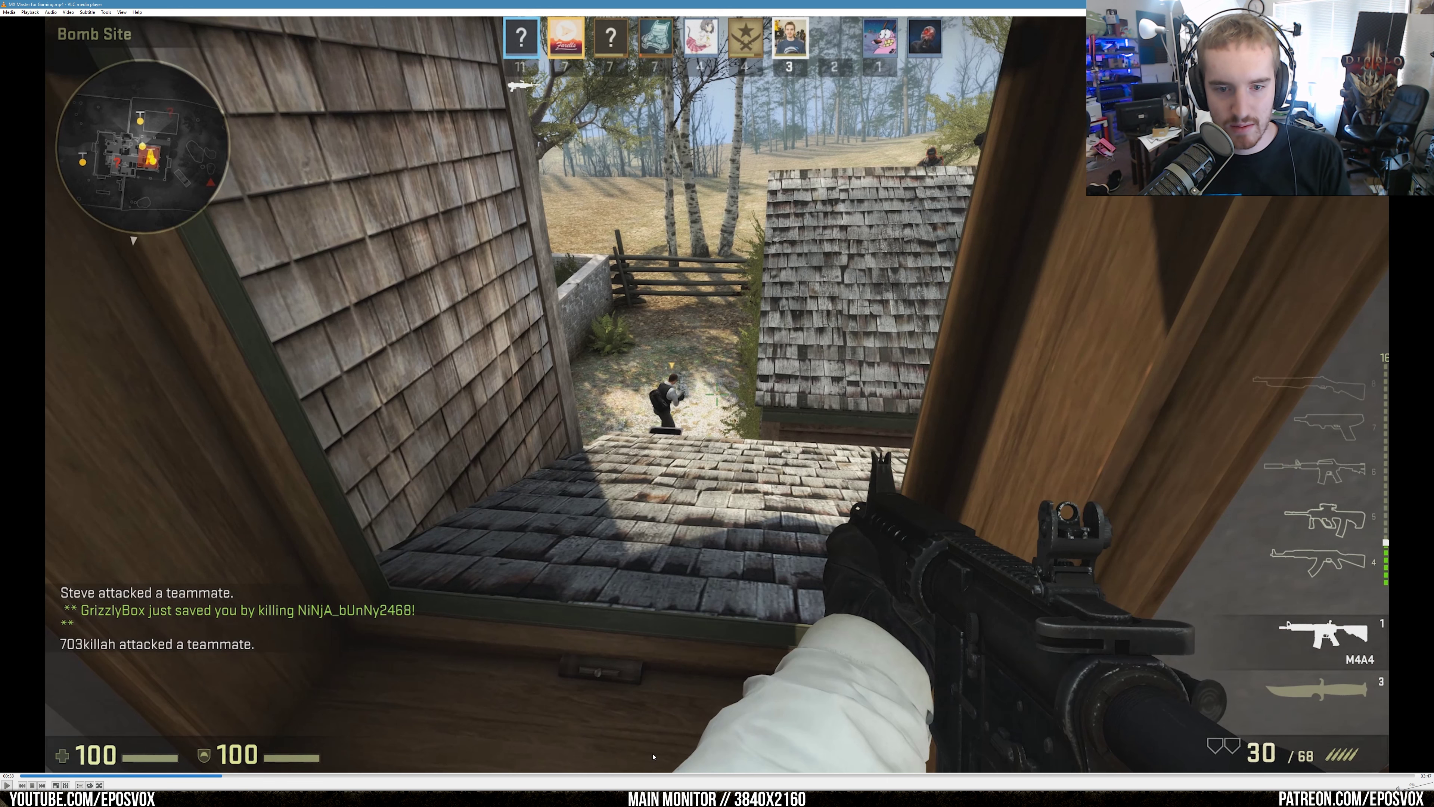
- Check the very end of the local MX Master video file in VLC and return to the Cards editor
{"action": "key", "text": "alt+Tab"}
{"action": "left_click", "coordinate": [1395, 776]}
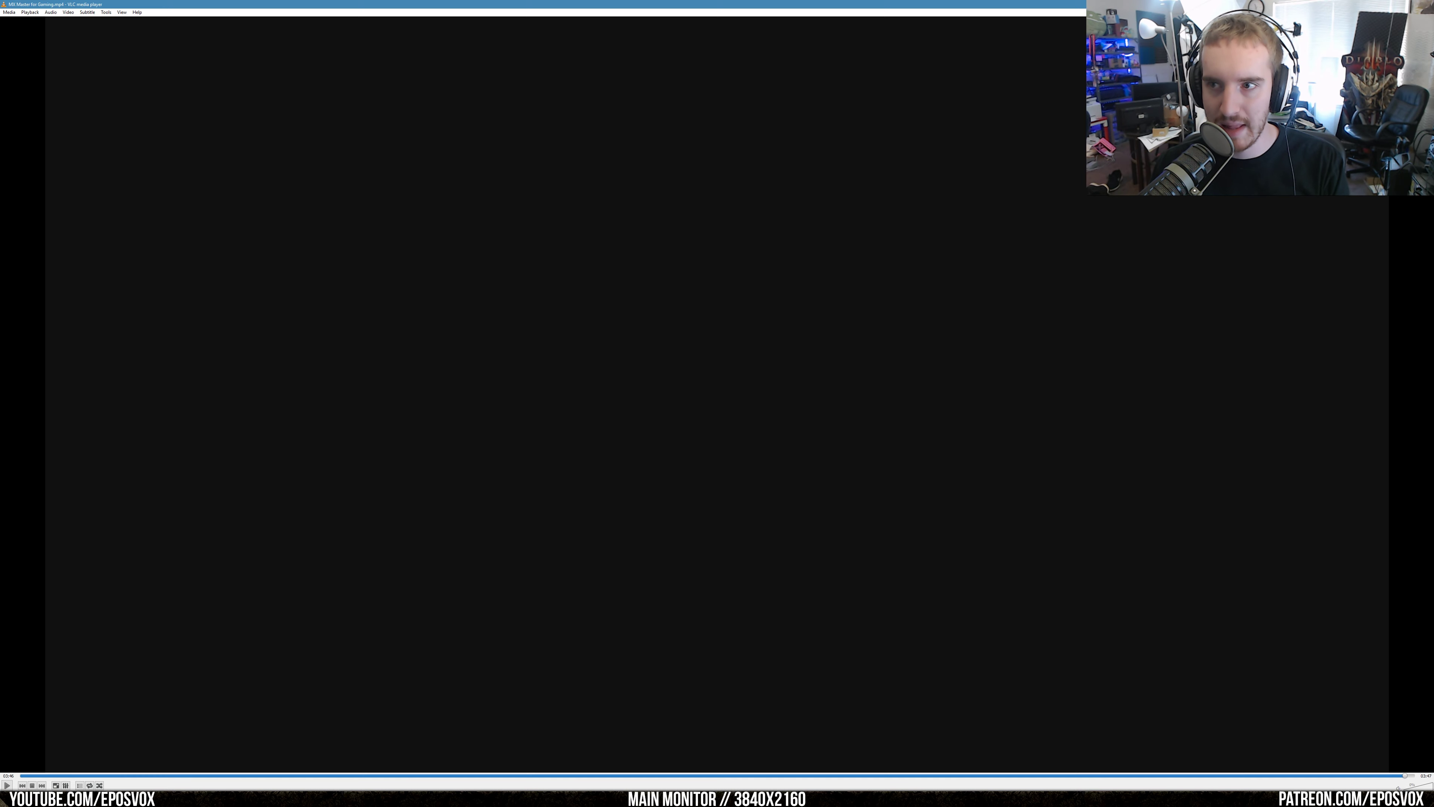
{"action": "key", "text": "alt+Tab"}
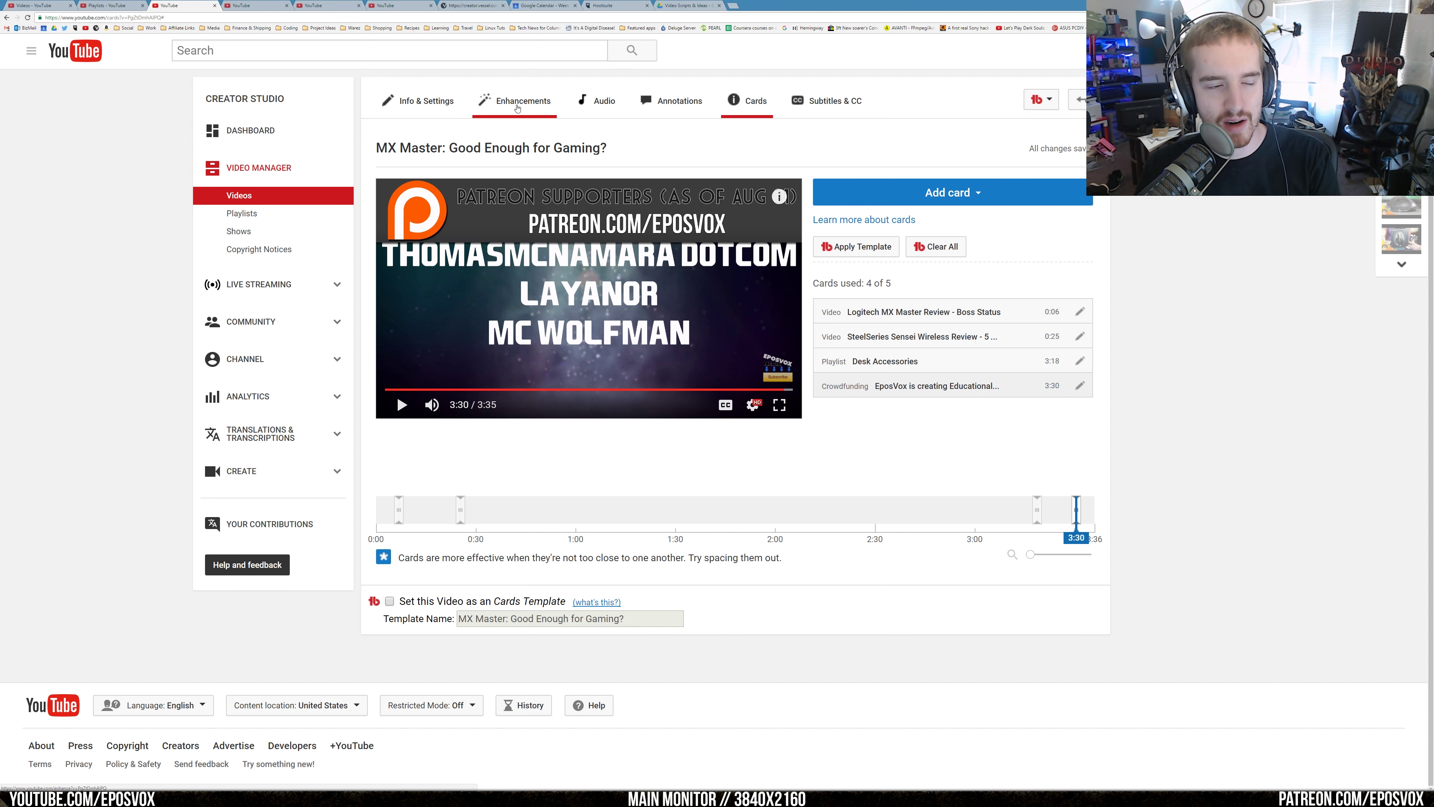
- View the MX Master video's trim range in the Enhancements editor and return to its basic info page
{"action": "left_click", "coordinate": [518, 108]}
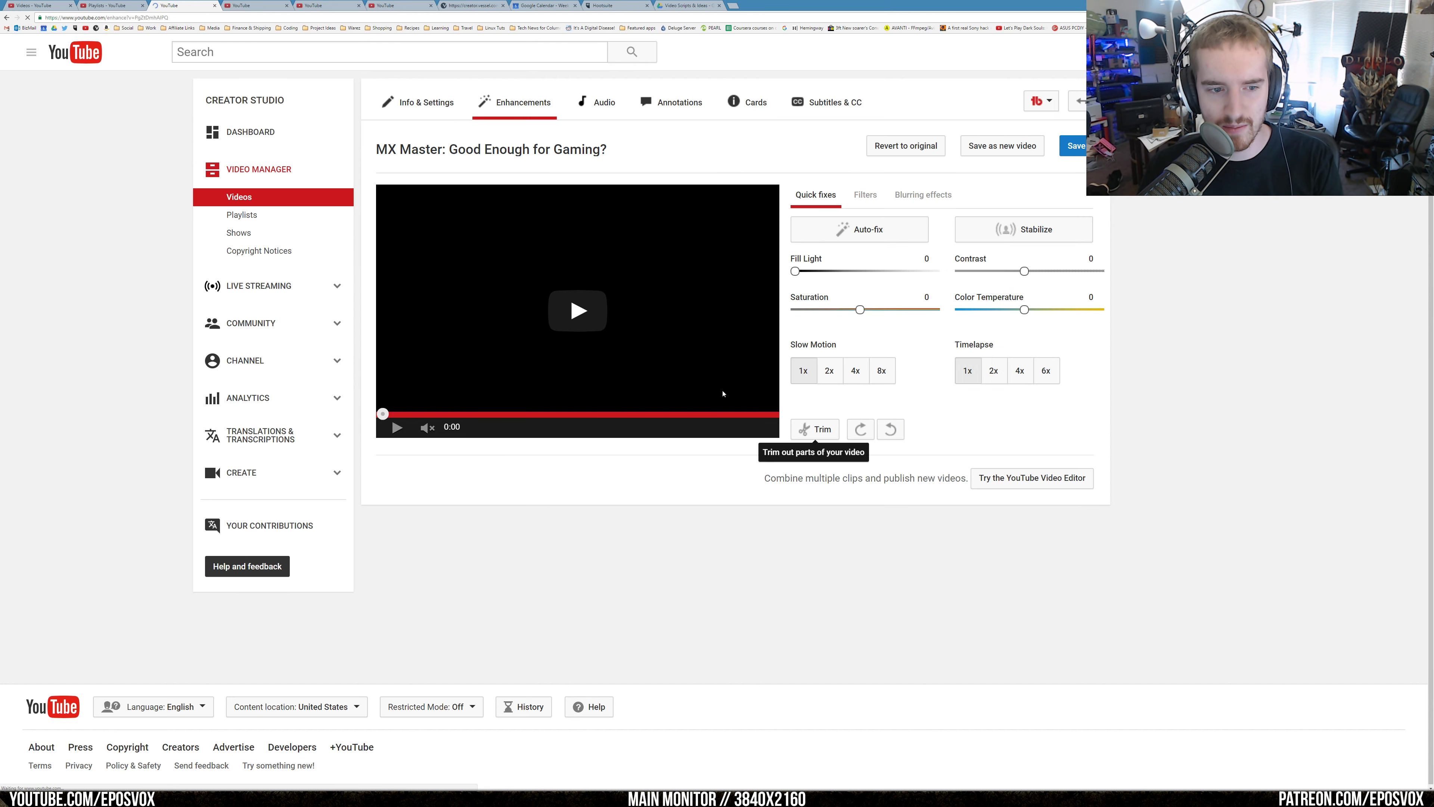
{"action": "left_click", "coordinate": [698, 387]}
{"action": "left_click", "coordinate": [815, 429]}
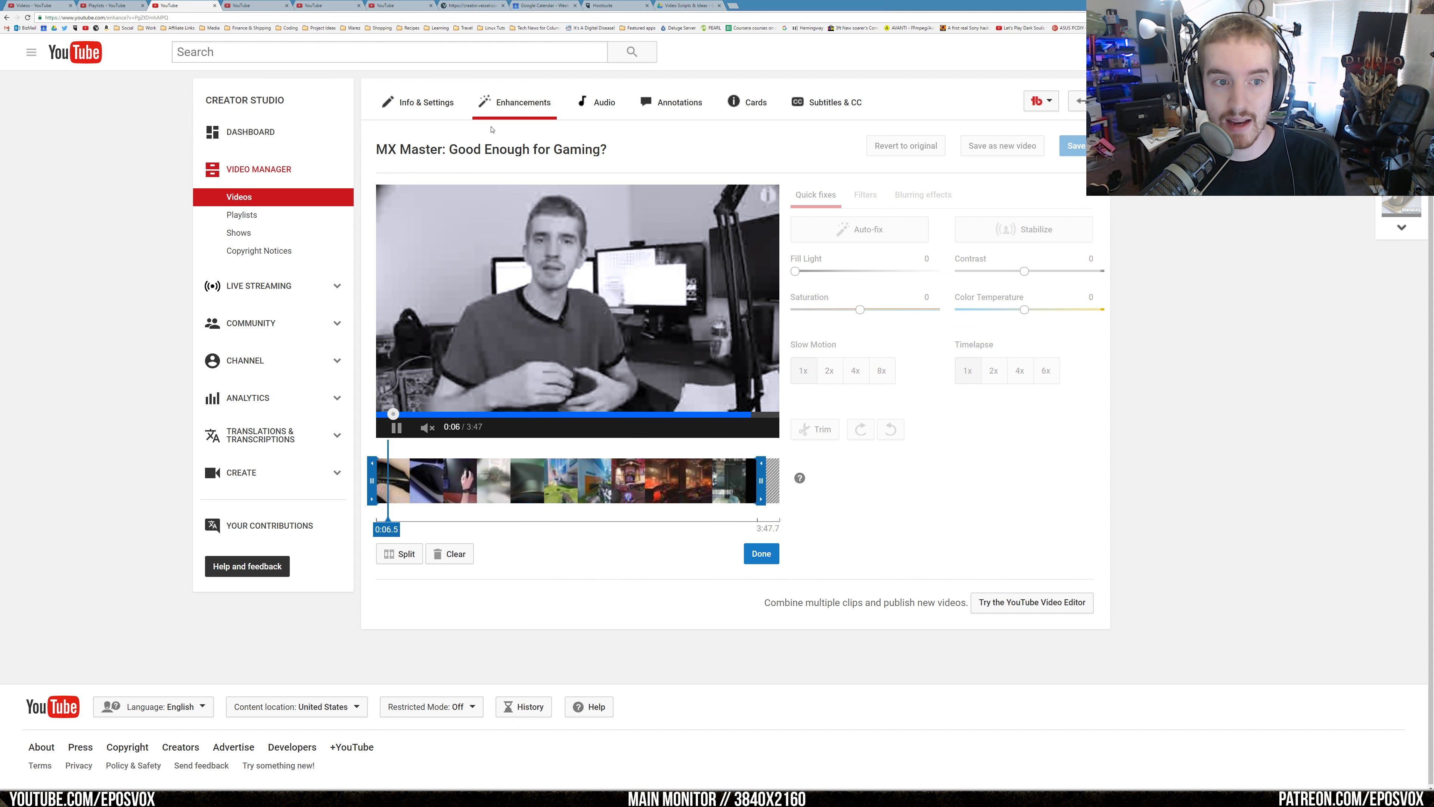
{"action": "left_click", "coordinate": [426, 102]}
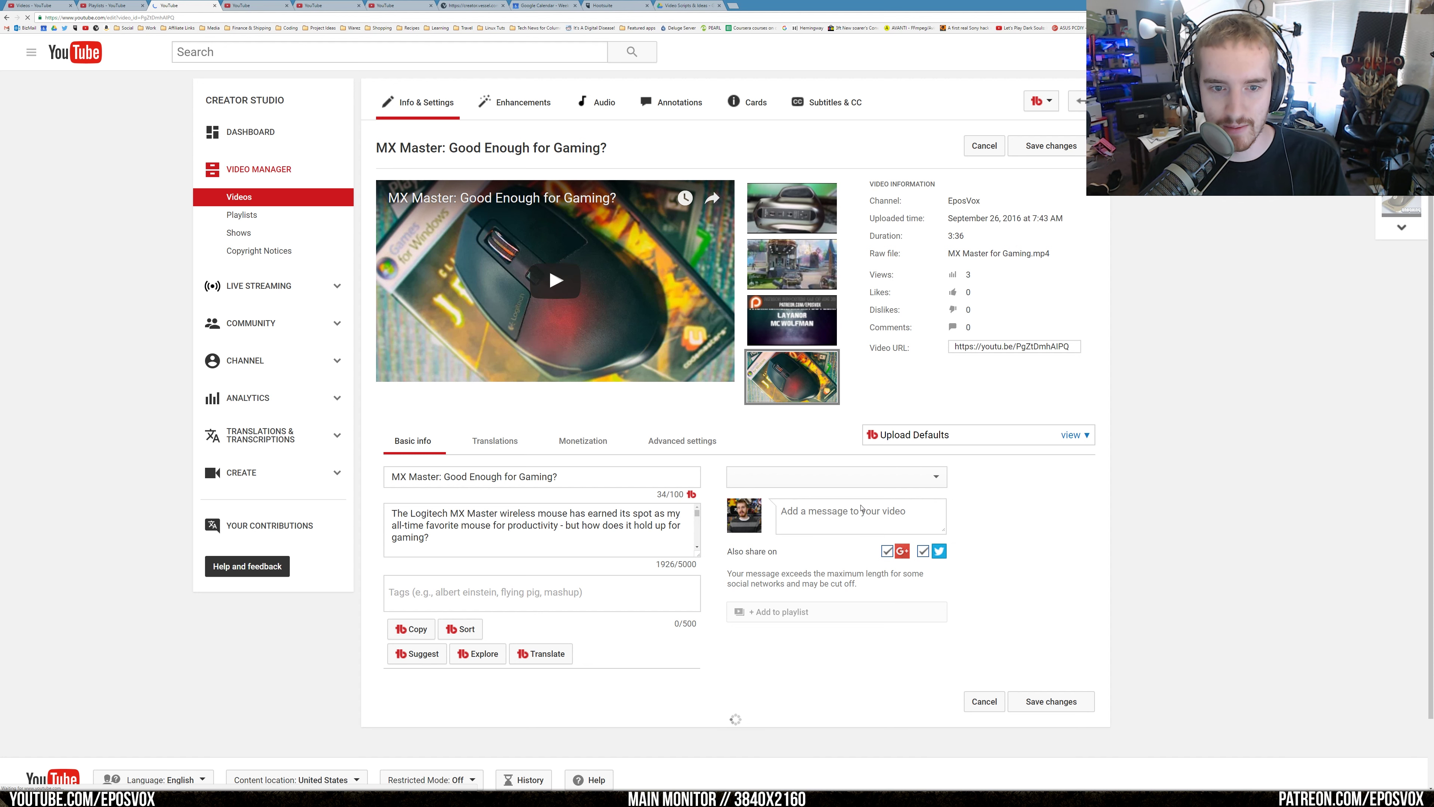
- Open the video's subtitle management page and select all text of the "Mx Master for Gaming" script in Google Drive for copying
{"action": "left_click", "coordinate": [812, 111]}
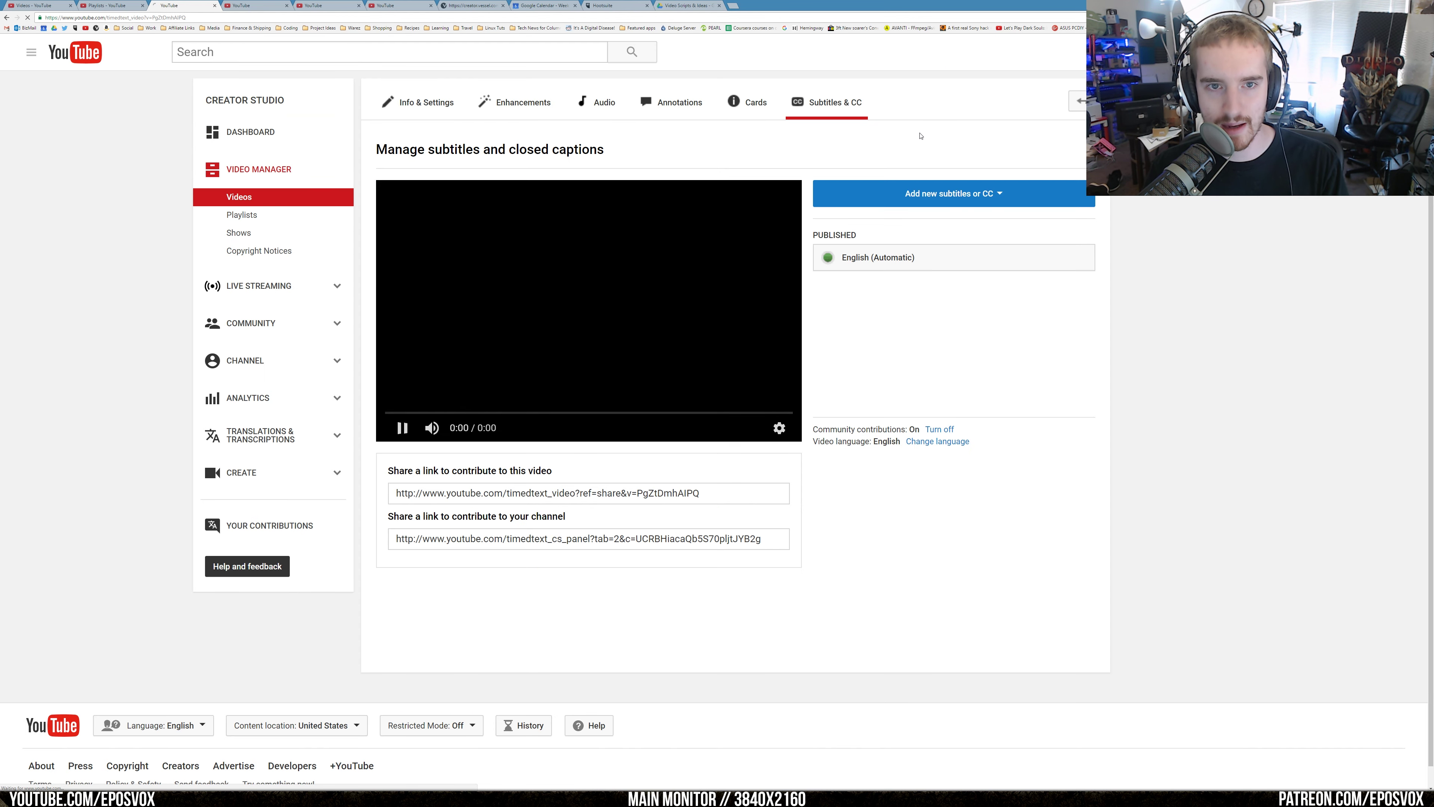
{"action": "left_click", "coordinate": [671, 335]}
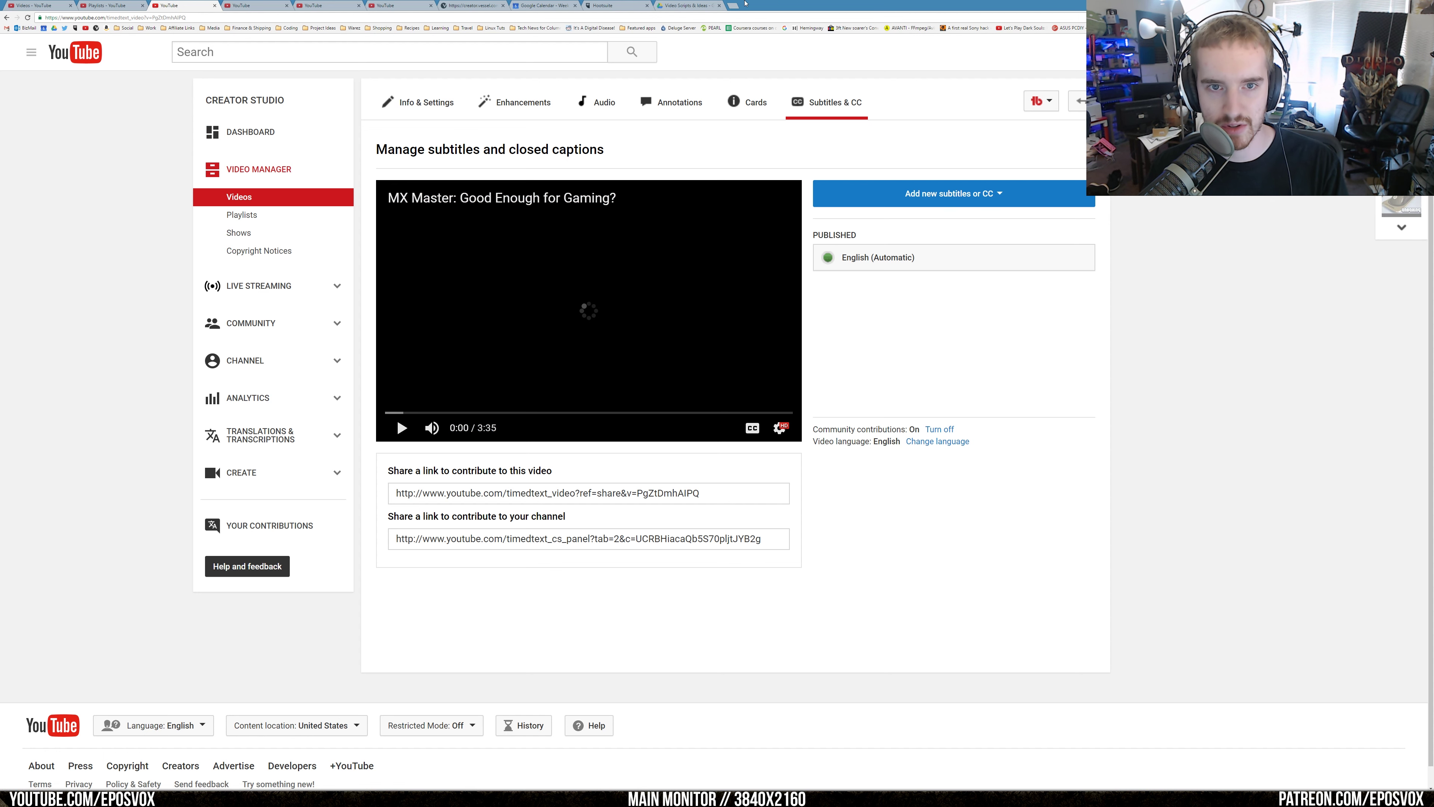
{"action": "left_click", "coordinate": [687, 6]}
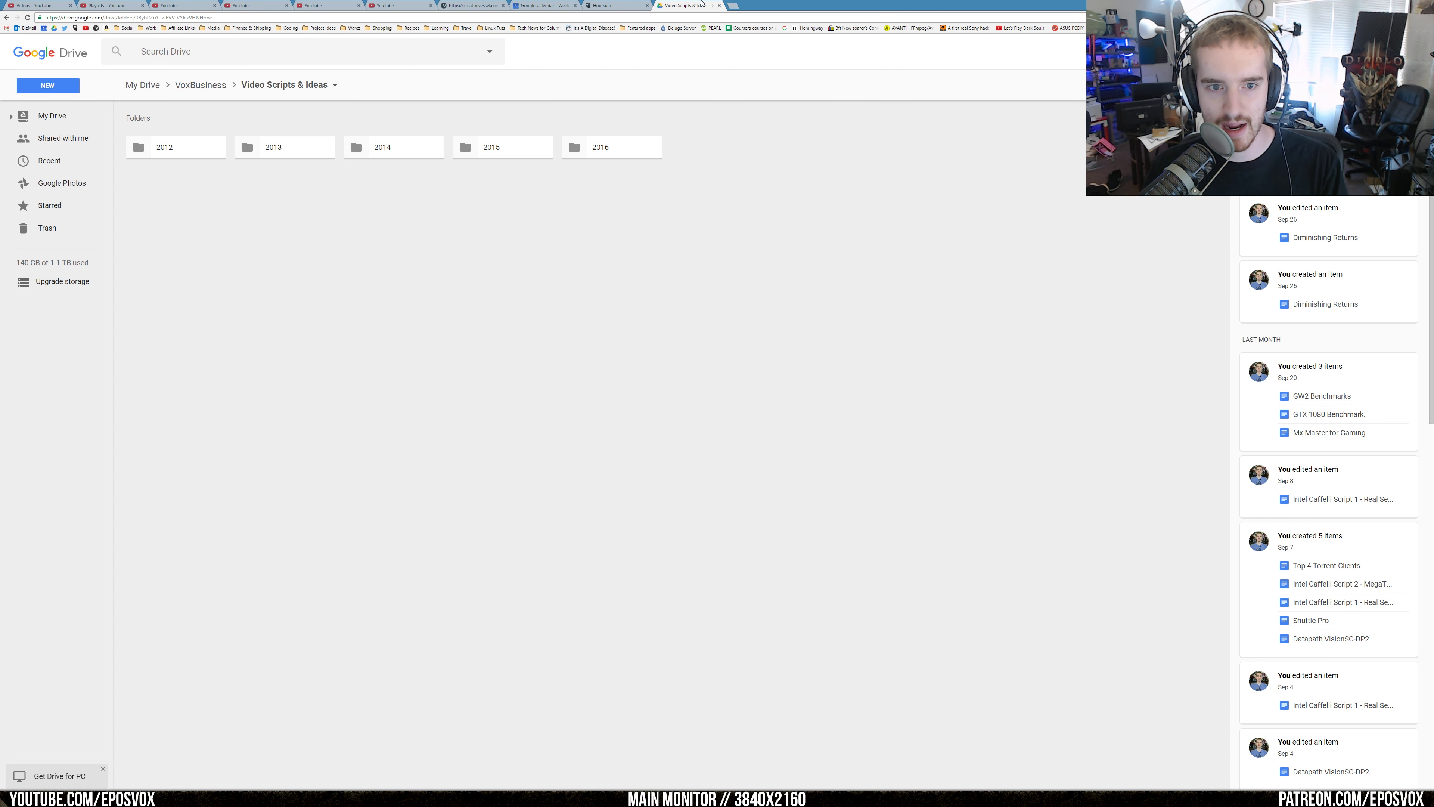
{"action": "left_click", "coordinate": [1329, 435]}
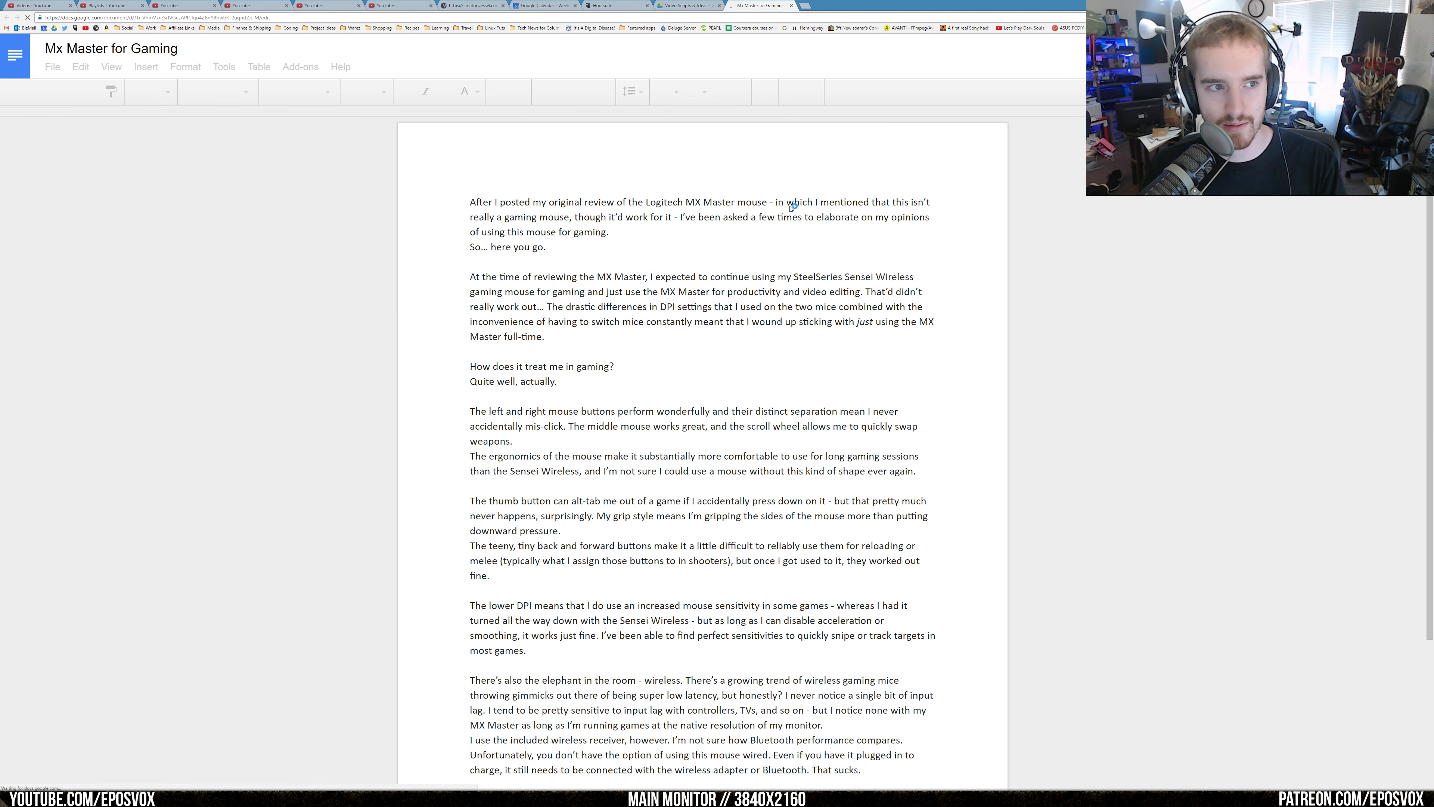
{"action": "scroll", "coordinate": [704, 338], "scroll_direction": "down", "scroll_amount": 3}
{"action": "scroll", "coordinate": [704, 338], "scroll_direction": "down", "scroll_amount": 15}
{"action": "scroll", "coordinate": [707, 336], "scroll_direction": "up", "scroll_amount": 20}
{"action": "key", "text": "ctrl+a"}
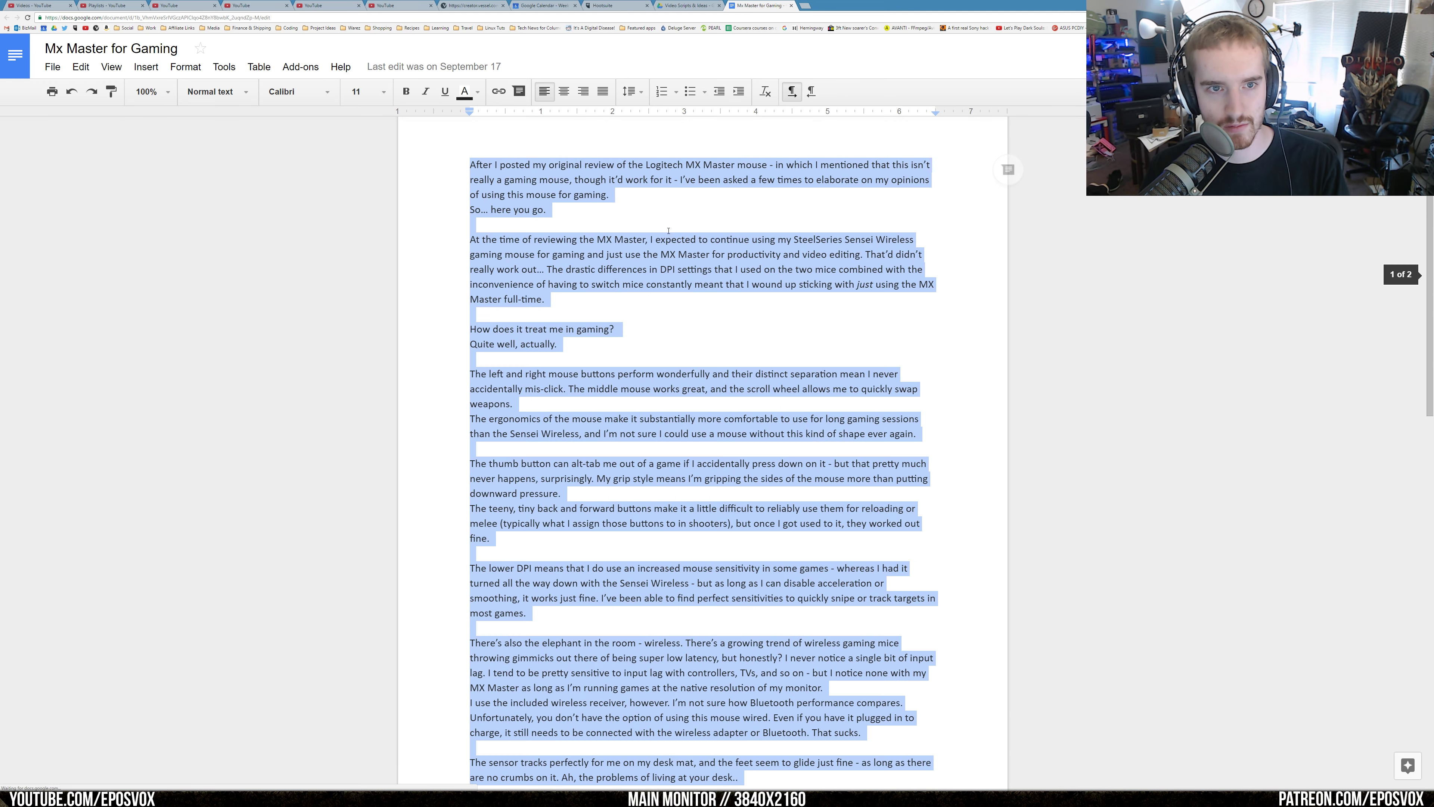
- Add English subtitles to the MX Master video from the pasted script, start automatic timing, and close the script document
{"action": "left_click", "coordinate": [399, 5]}
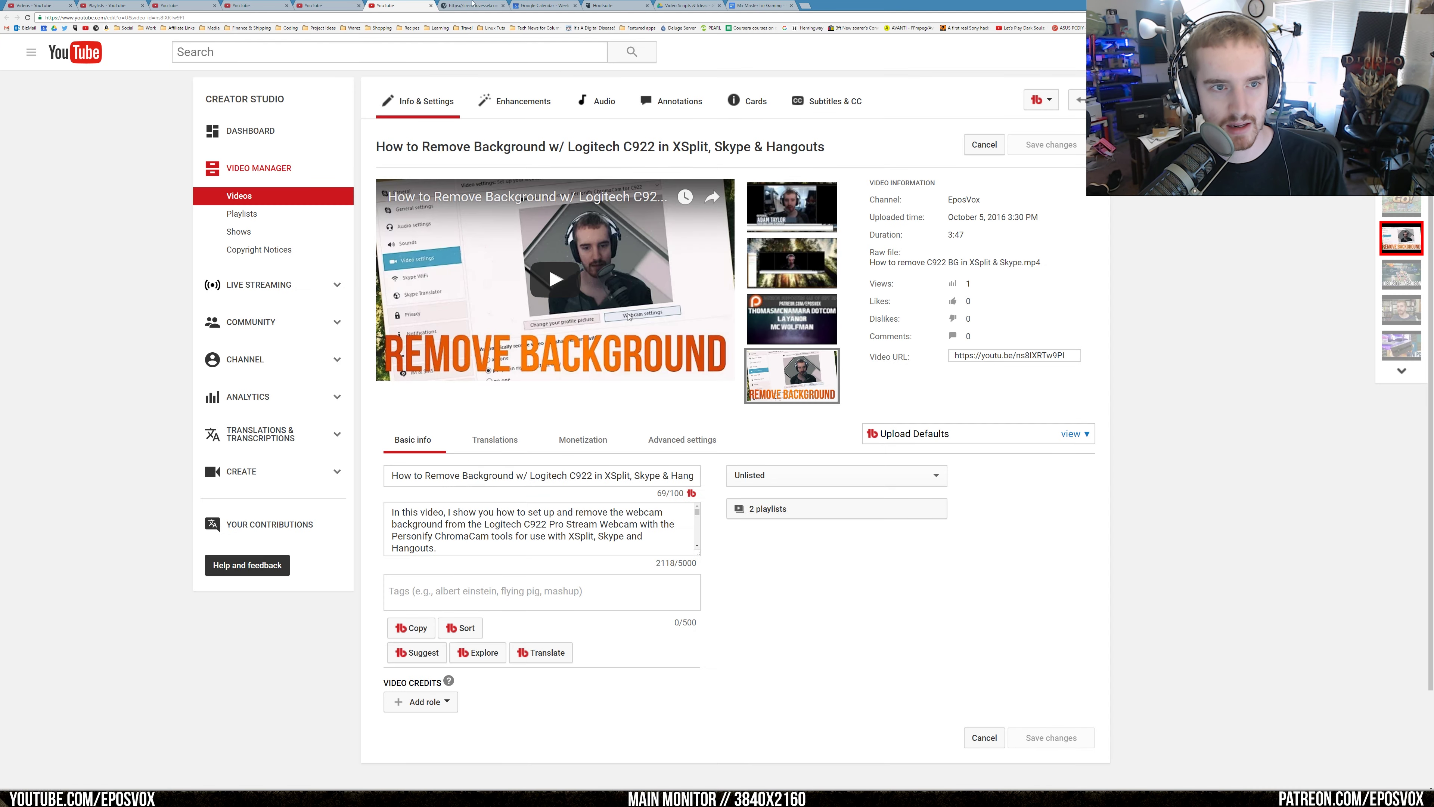
{"action": "left_click", "coordinate": [193, 5]}
{"action": "left_click", "coordinate": [960, 193]}
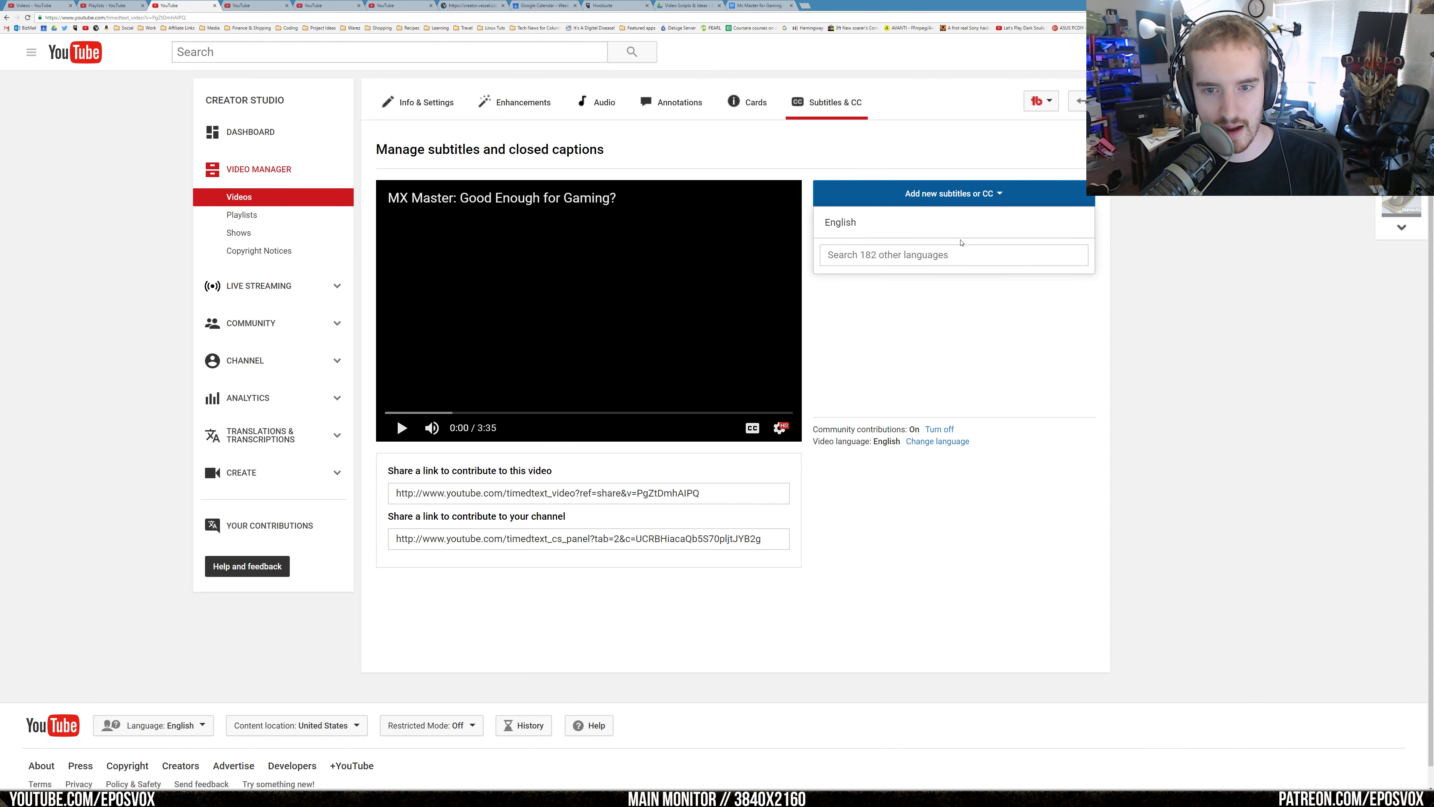
{"action": "left_click", "coordinate": [921, 222]}
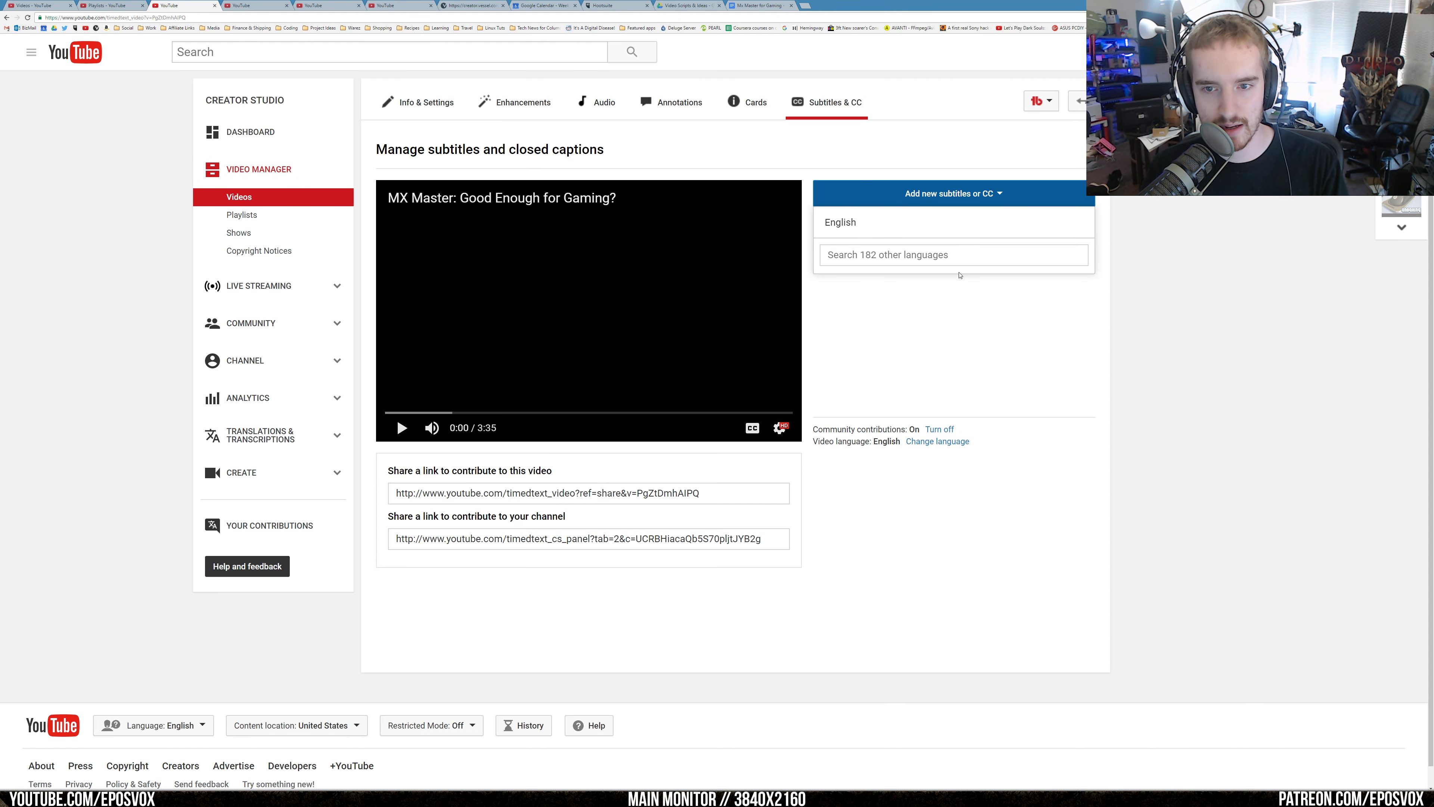
{"action": "left_click", "coordinate": [917, 287]}
{"action": "key", "text": "ctrl+v"}
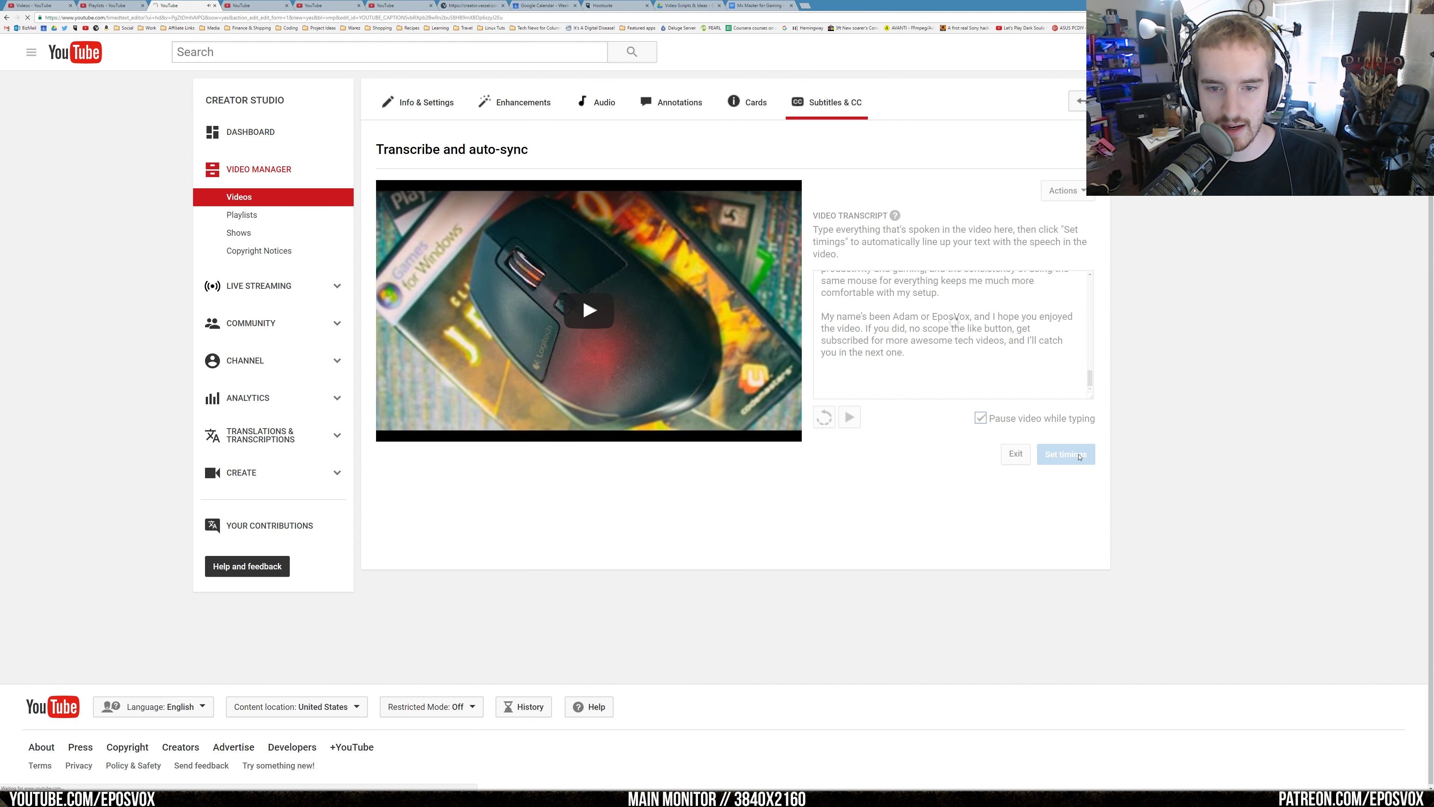
{"action": "left_click", "coordinate": [1082, 456]}
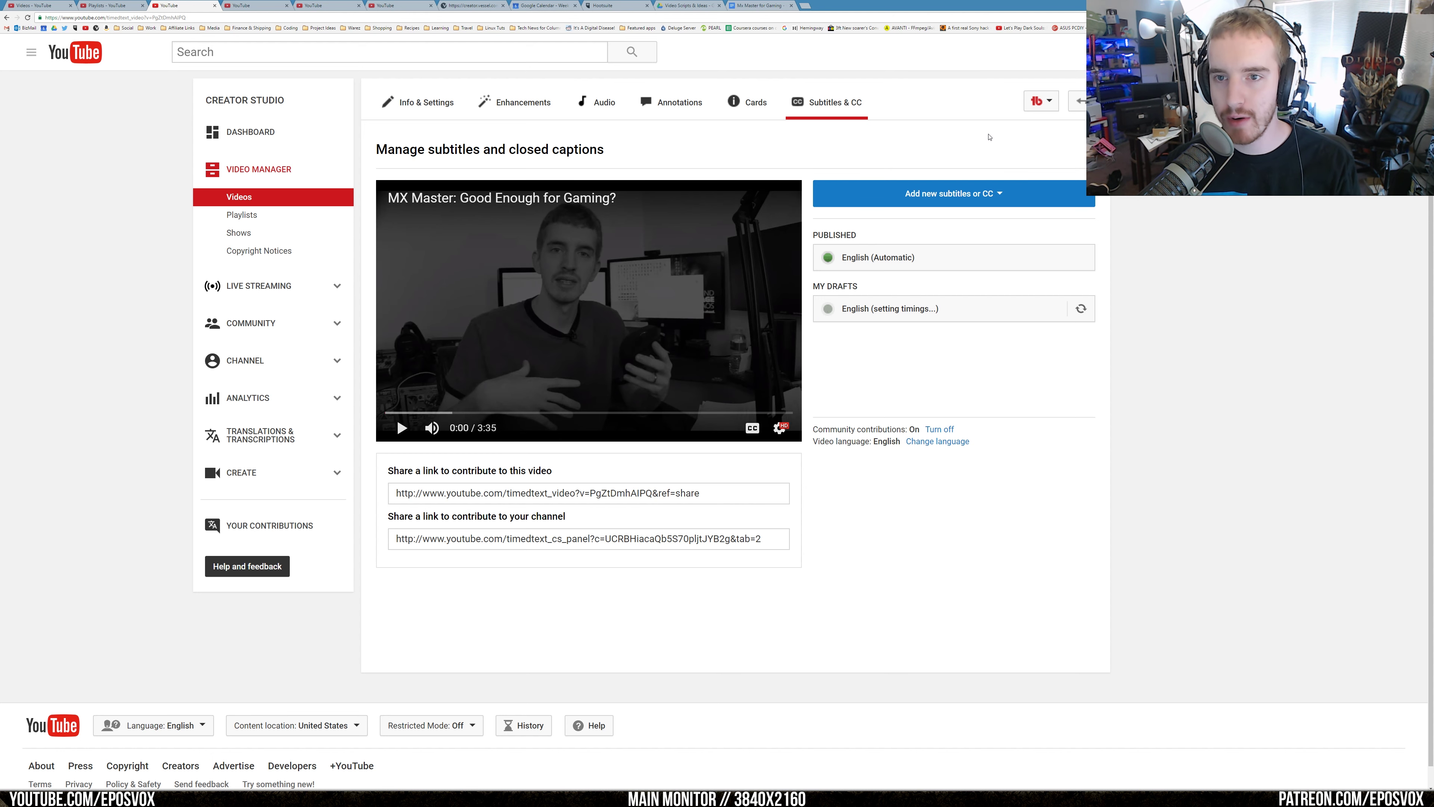
{"action": "middle_click", "coordinate": [758, 4]}
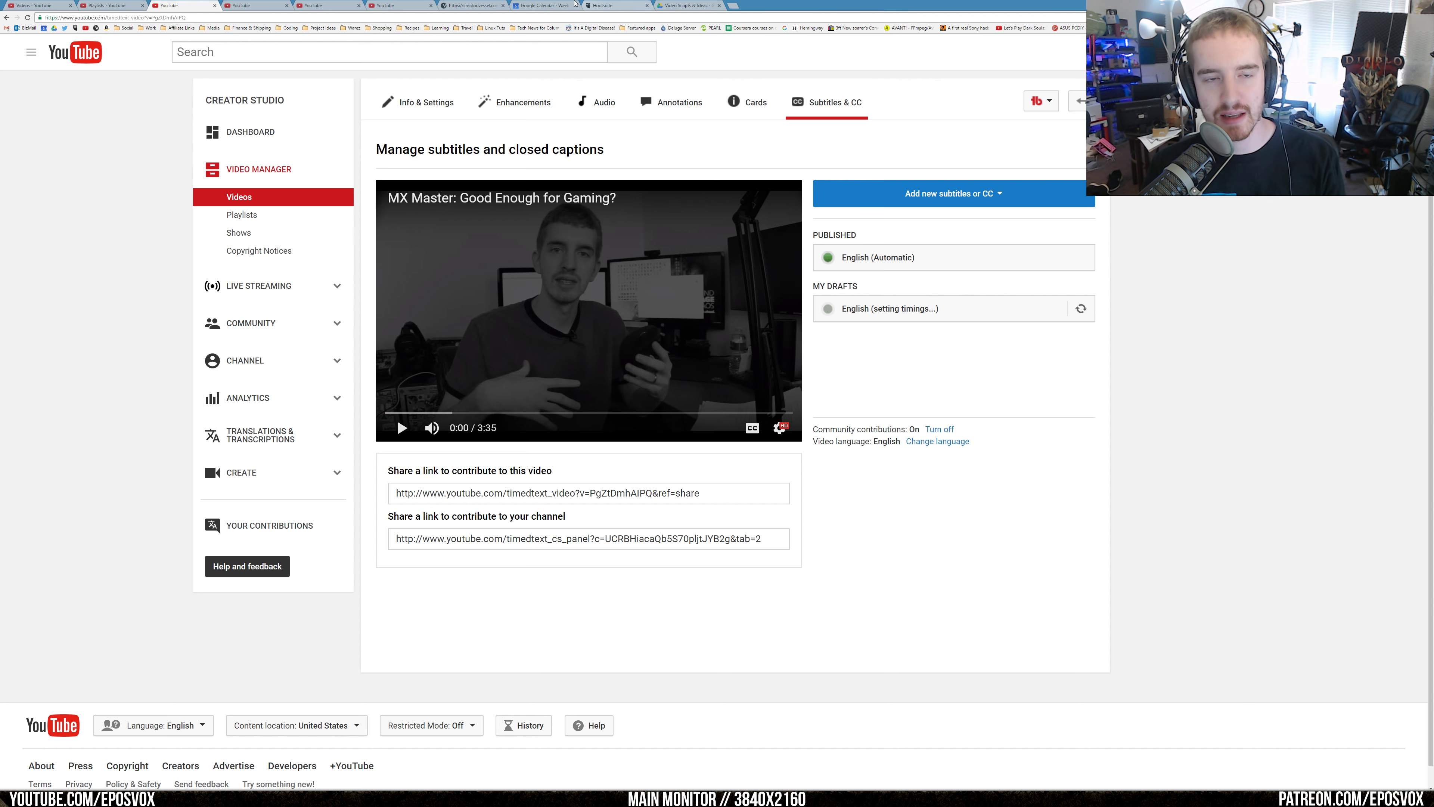
- Switch to Google Calendar, compare this week's schedule with the following week, and hide the personal calendar
{"action": "left_click", "coordinate": [551, 5]}
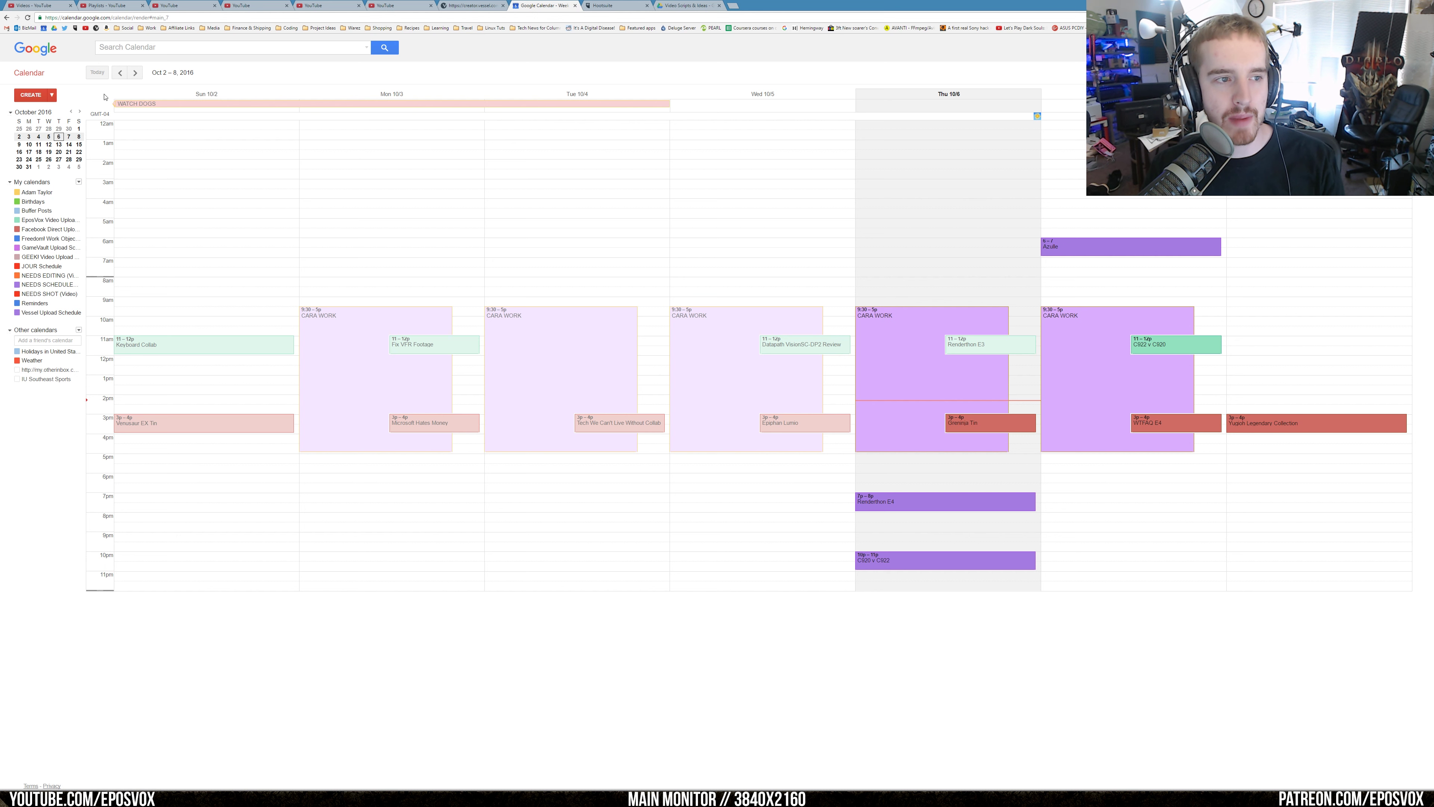
{"action": "left_click", "coordinate": [133, 75]}
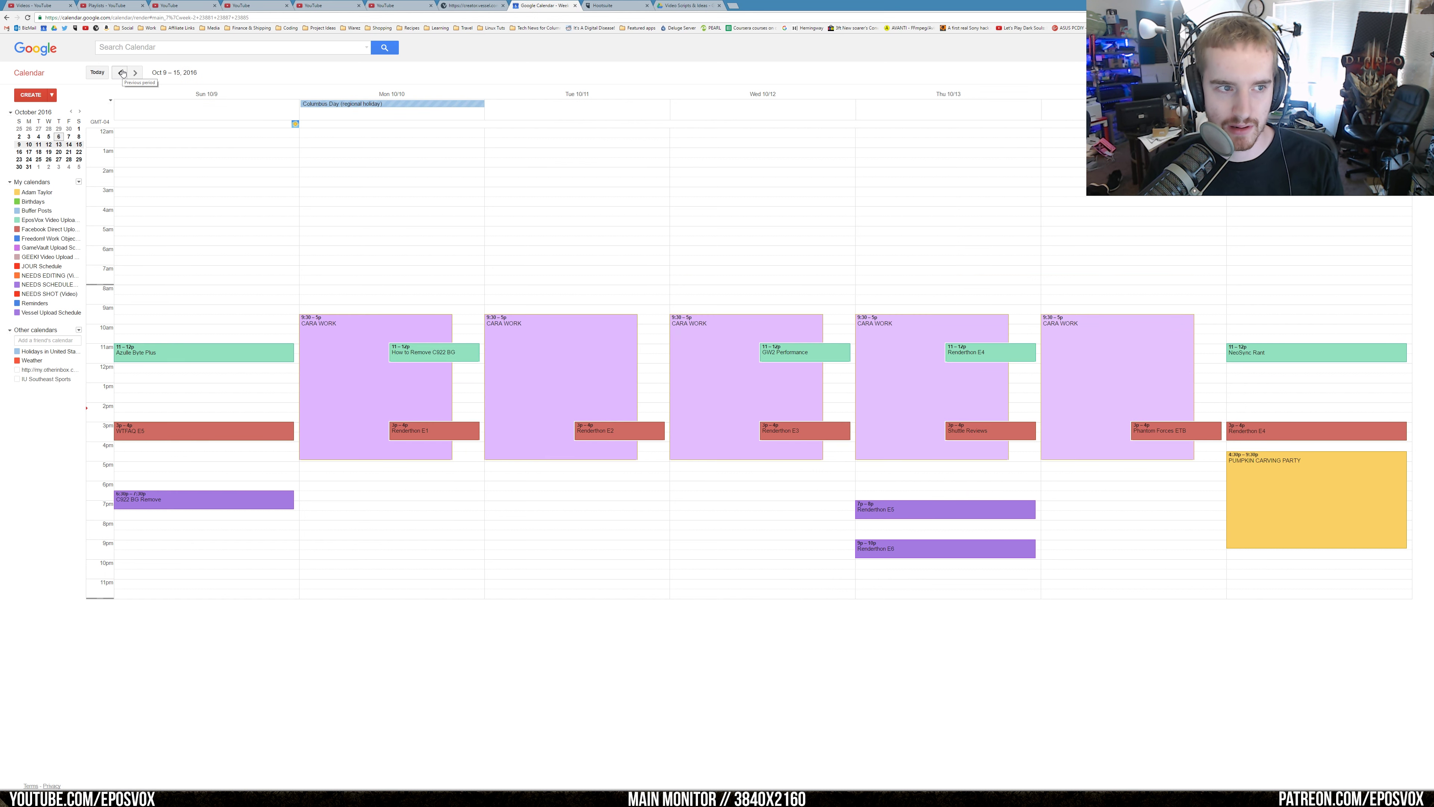
{"action": "left_click", "coordinate": [121, 73]}
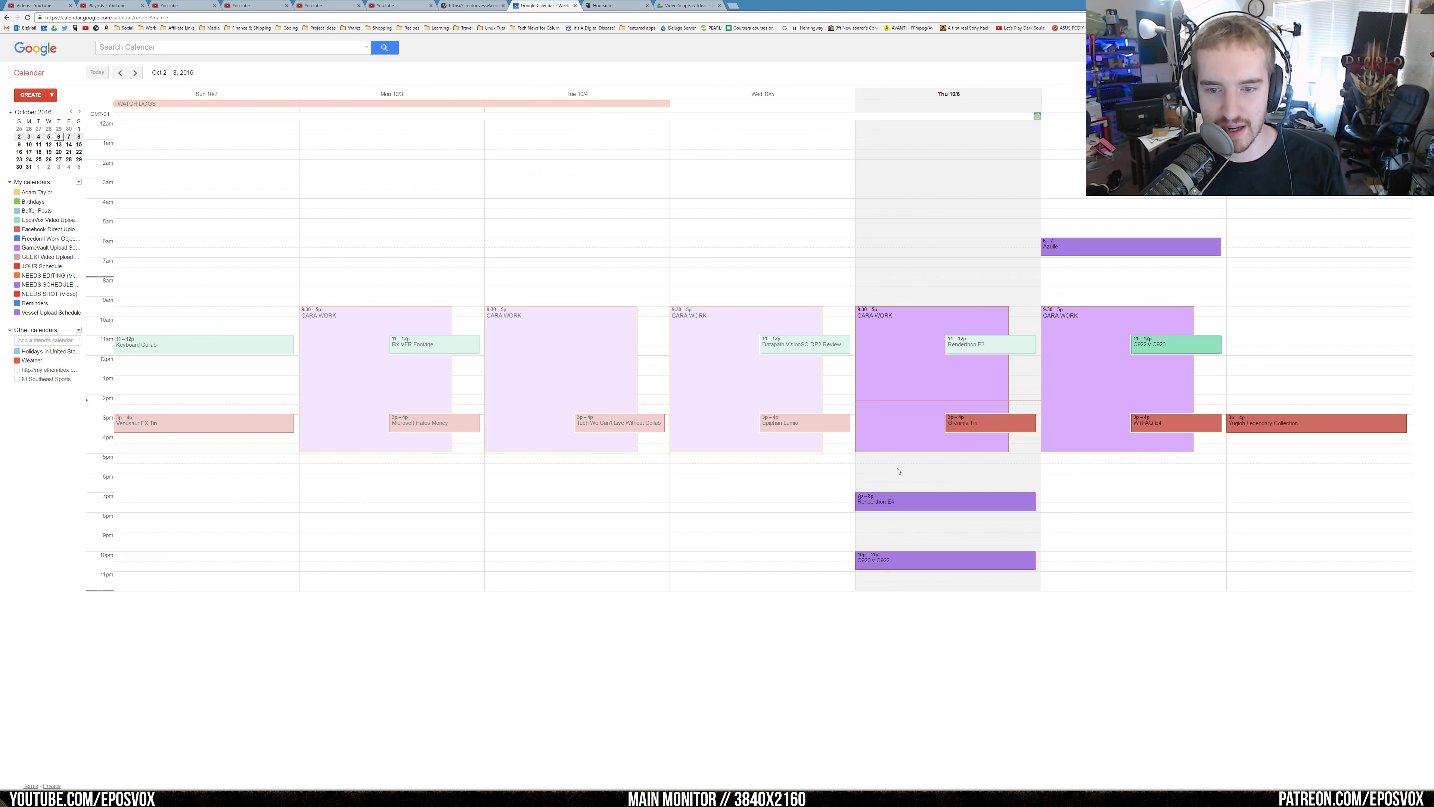
{"action": "left_click", "coordinate": [19, 195]}
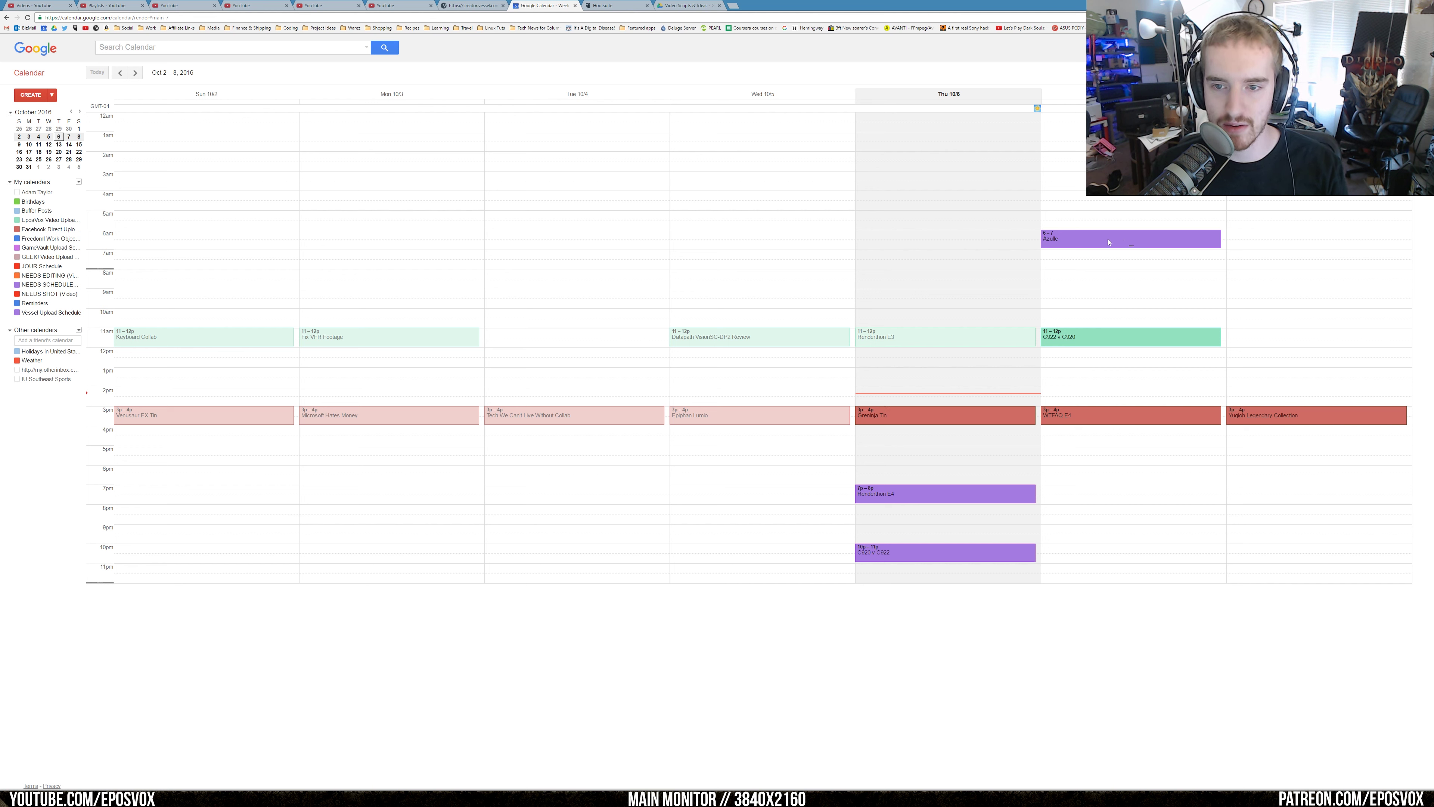
- Review the video upload schedule week by week through Oct 30 – Nov 5, ending on the week of Oct 16 – 22
{"action": "left_click", "coordinate": [134, 73]}
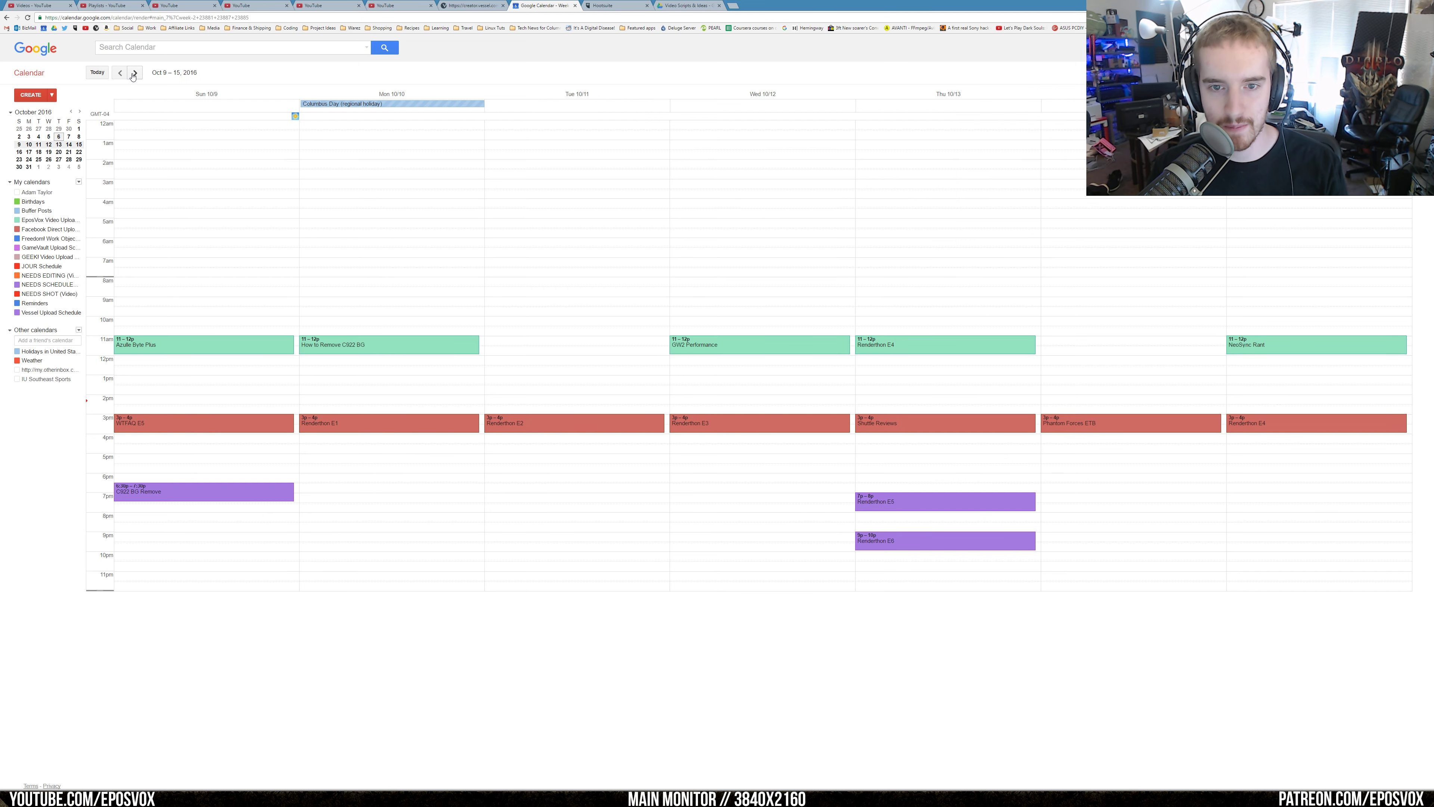
{"action": "left_click", "coordinate": [120, 73]}
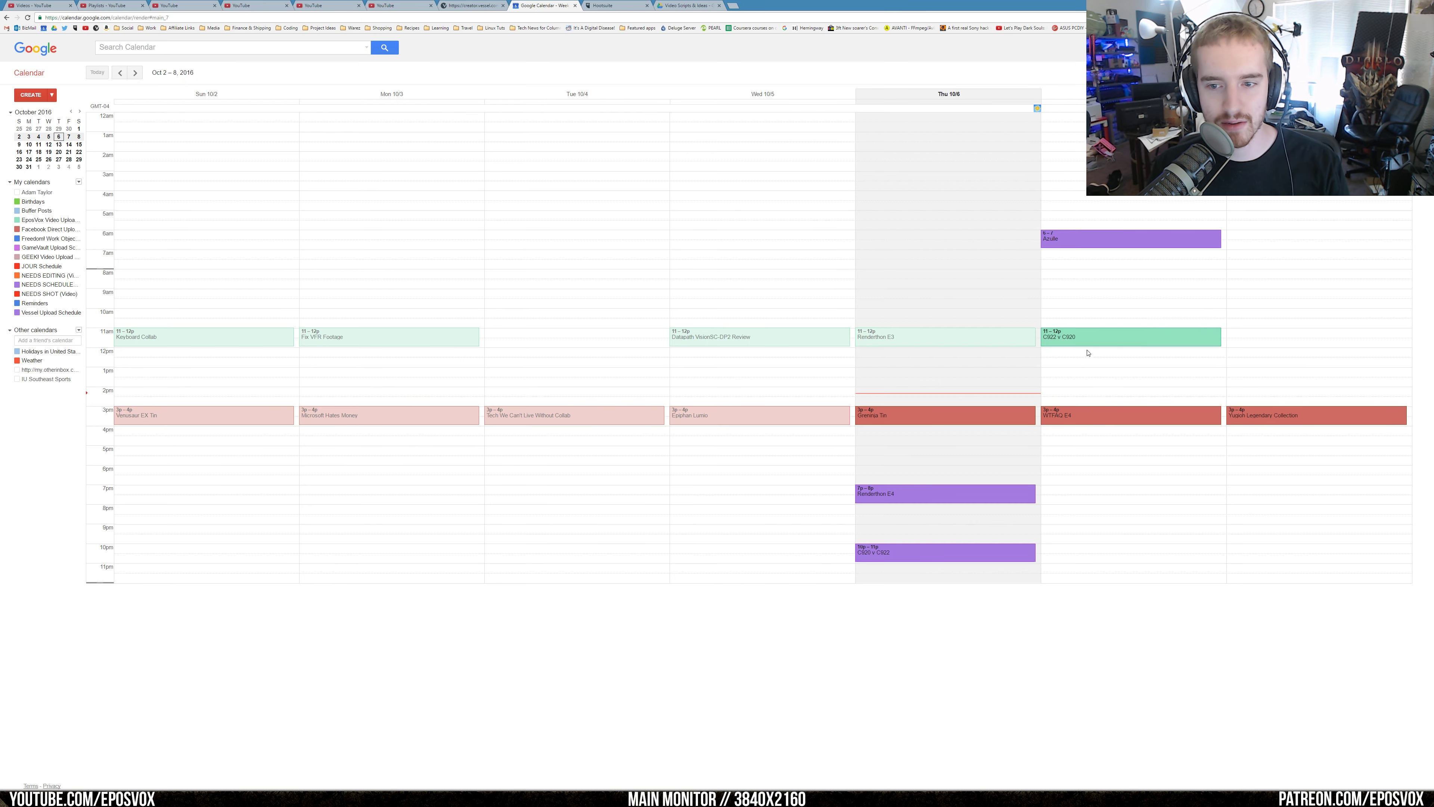
{"action": "left_click", "coordinate": [139, 74]}
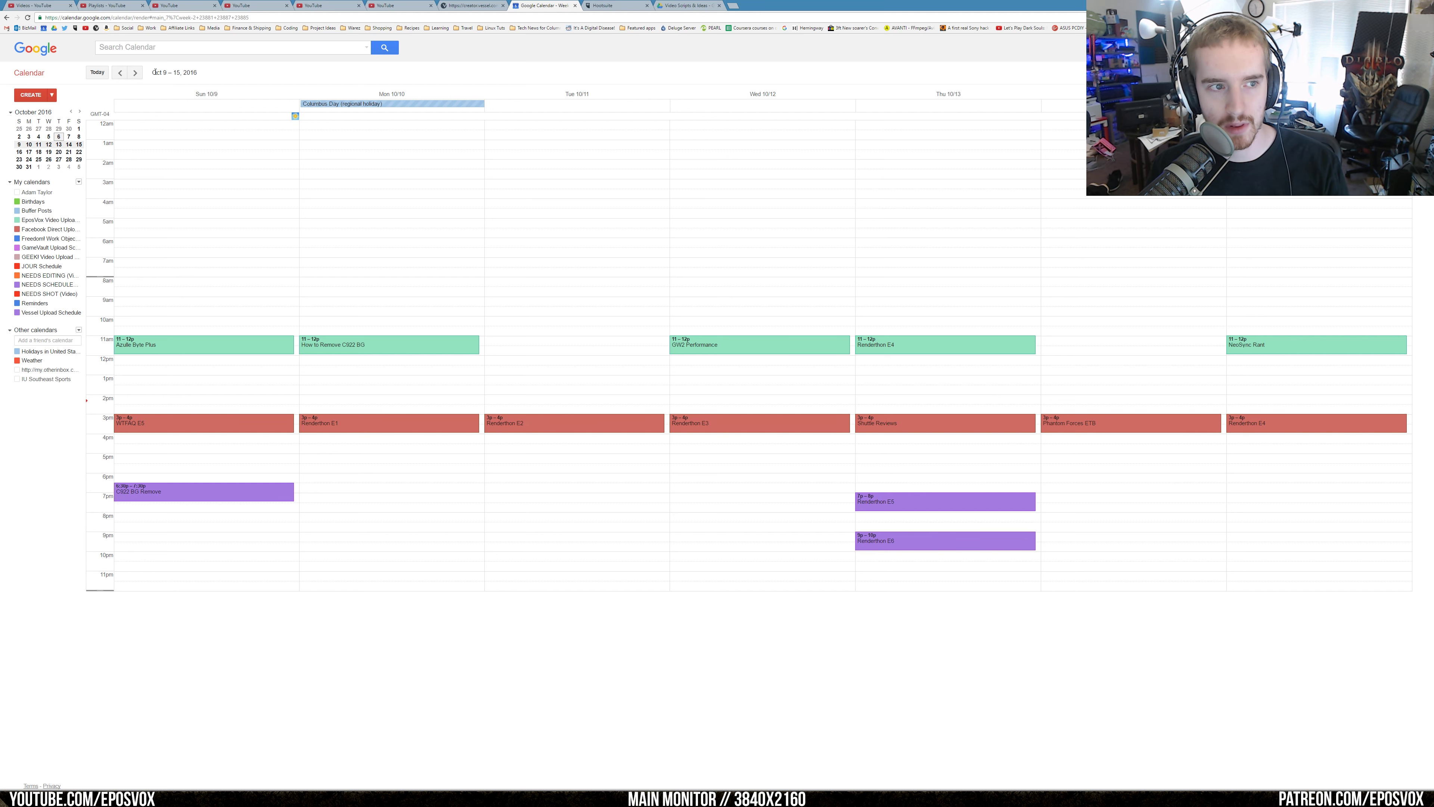
{"action": "left_click", "coordinate": [139, 73]}
{"action": "left_click", "coordinate": [141, 74]}
{"action": "left_click", "coordinate": [141, 74]}
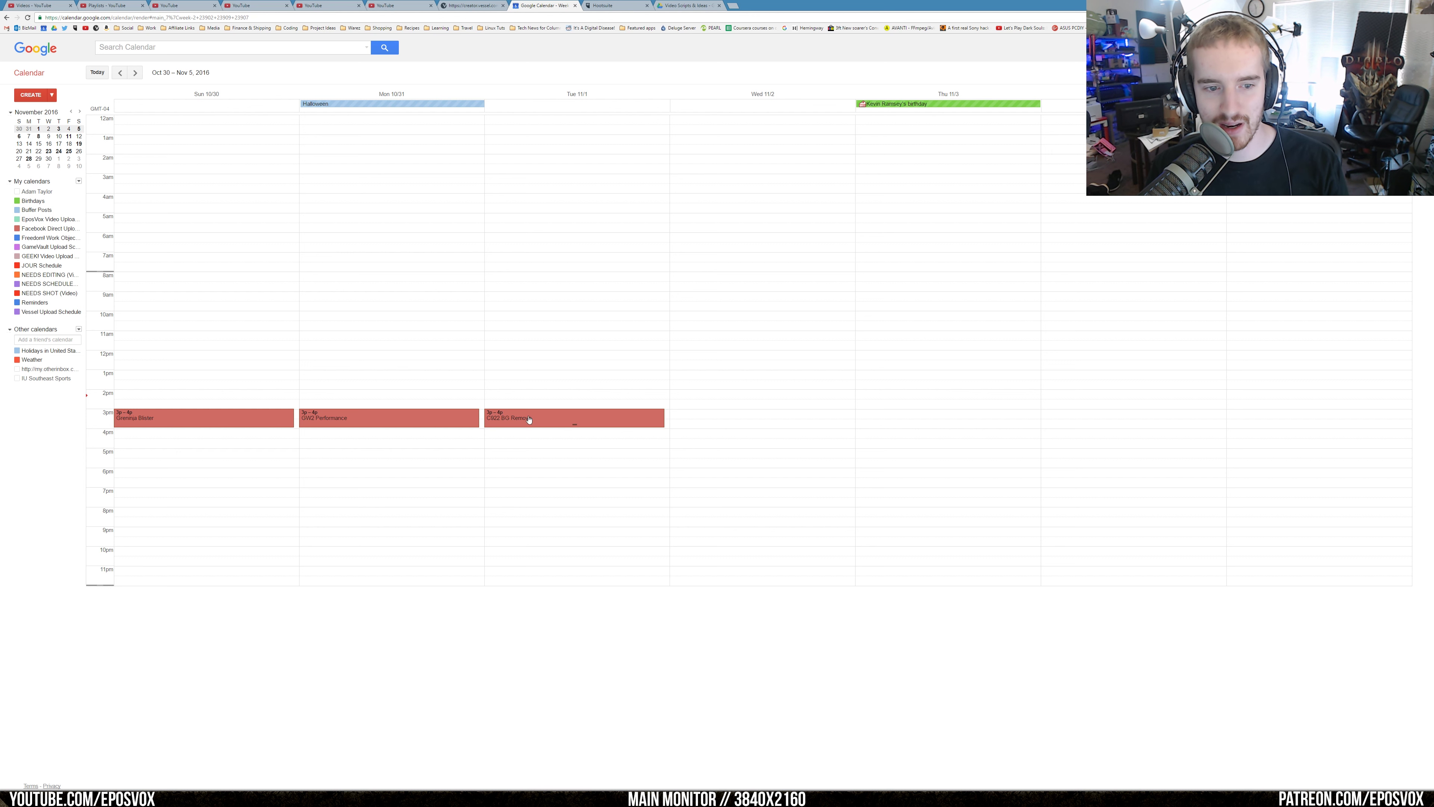
{"action": "left_click", "coordinate": [99, 72]}
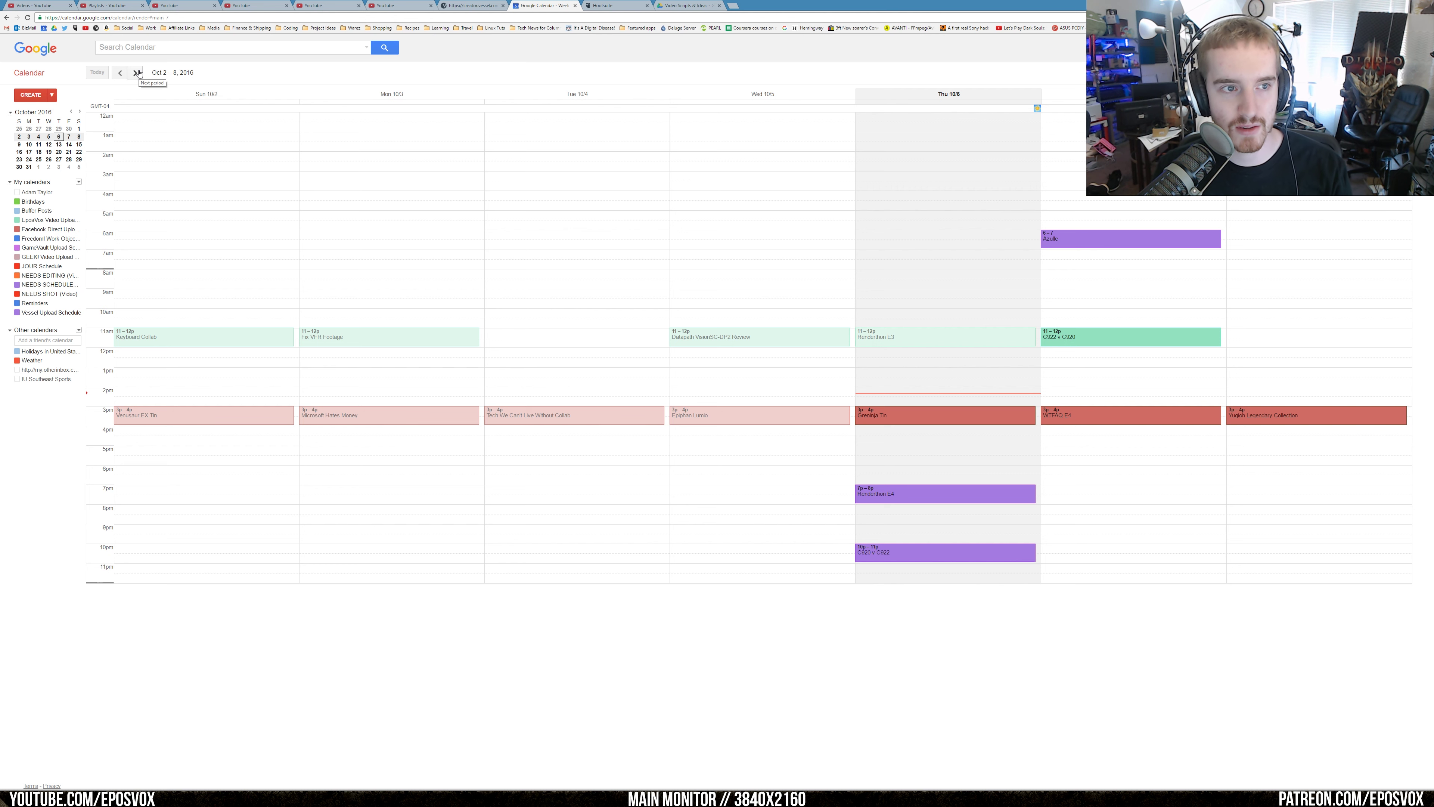
{"action": "left_click", "coordinate": [135, 72]}
{"action": "left_click", "coordinate": [136, 73]}
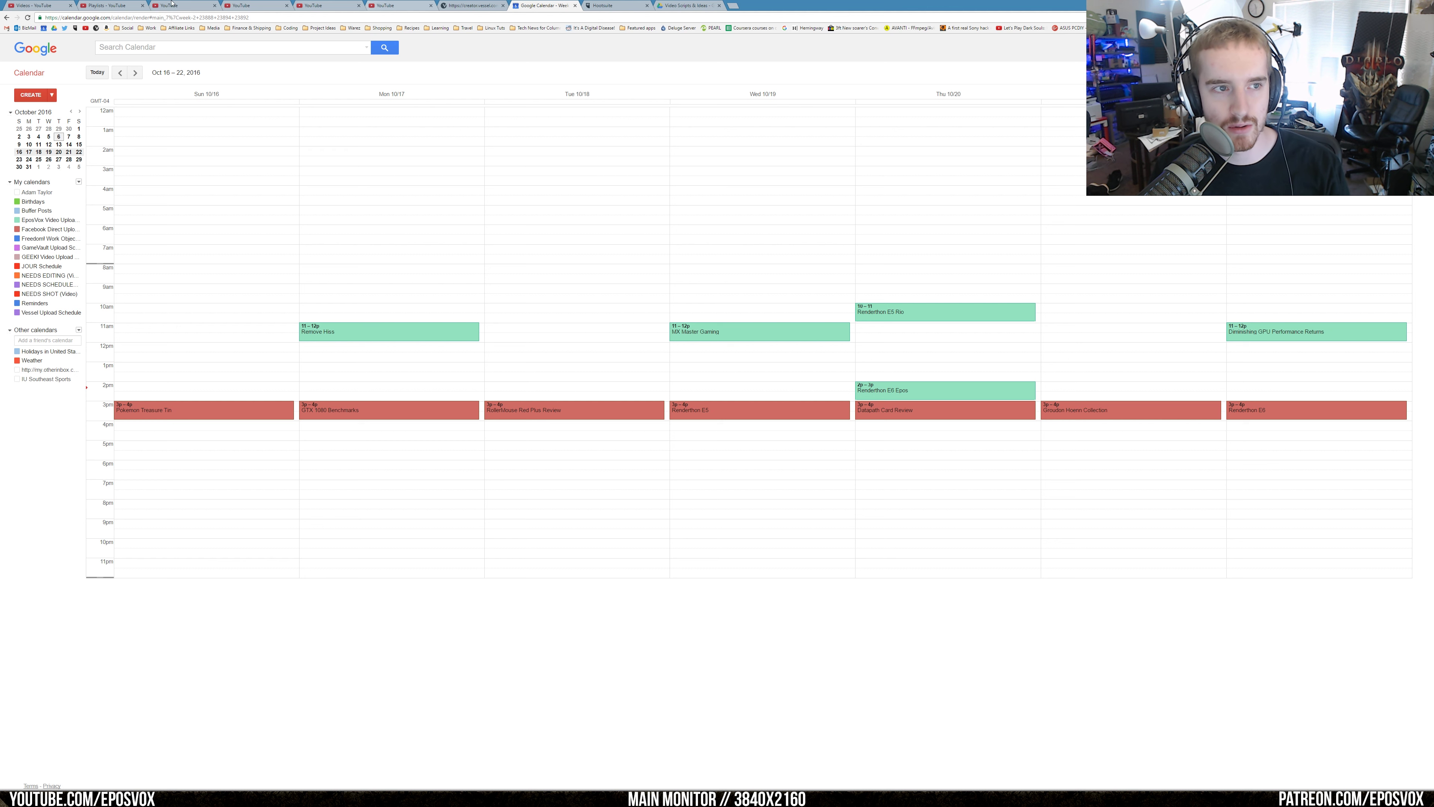
- Return to the MX Master video's subtitles page and view the available TubeBuddy tools
{"action": "left_click", "coordinate": [187, 6]}
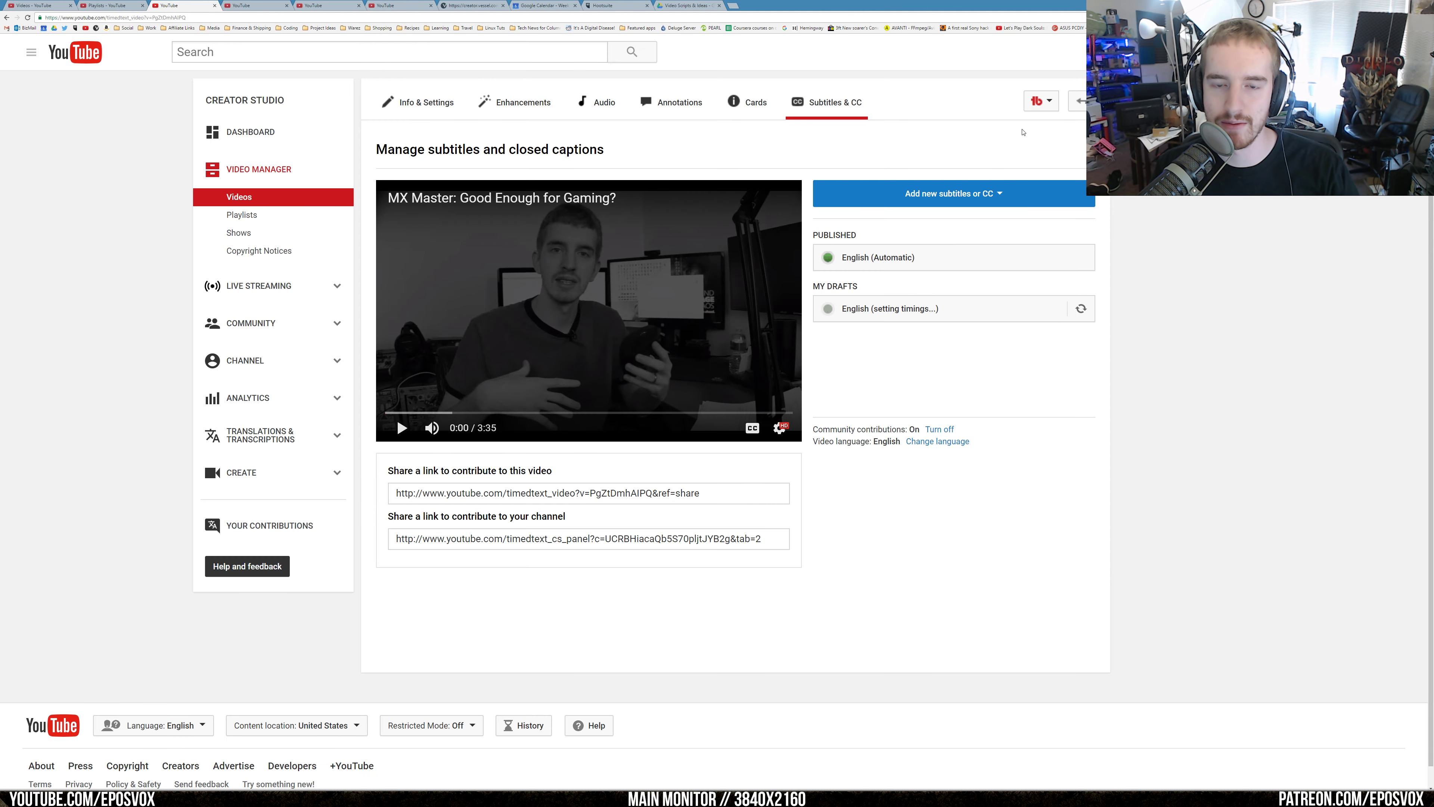
{"action": "left_click", "coordinate": [1042, 102]}
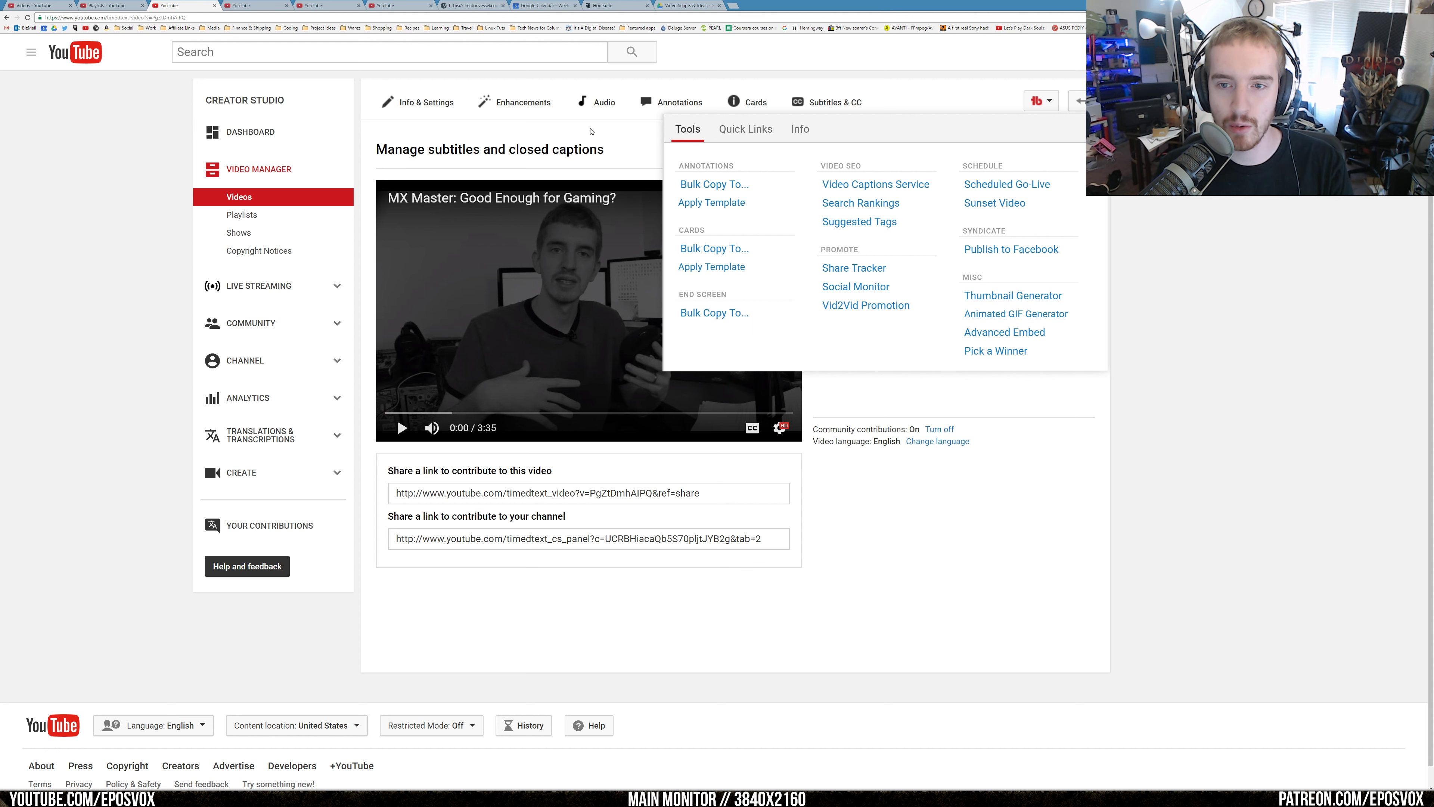
- Open the EposVox Patreon page from the bookmarks in a new tab and browse its early access posts
{"action": "left_click", "coordinate": [148, 28]}
{"action": "middle_click", "coordinate": [169, 39]}
{"action": "left_click", "coordinate": [751, 6]}
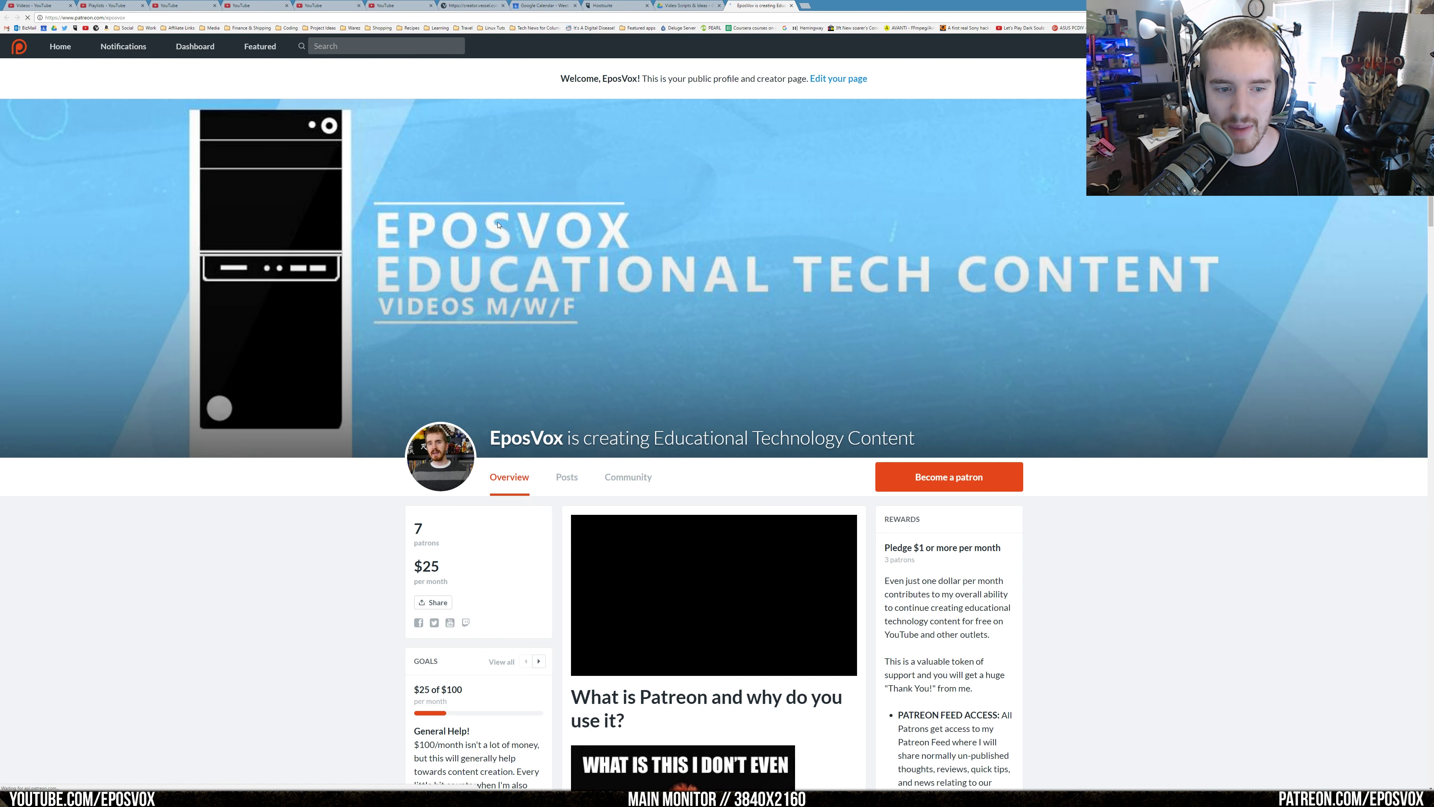
{"action": "left_click", "coordinate": [566, 476]}
{"action": "scroll", "coordinate": [794, 330], "scroll_direction": "down", "scroll_amount": 8}
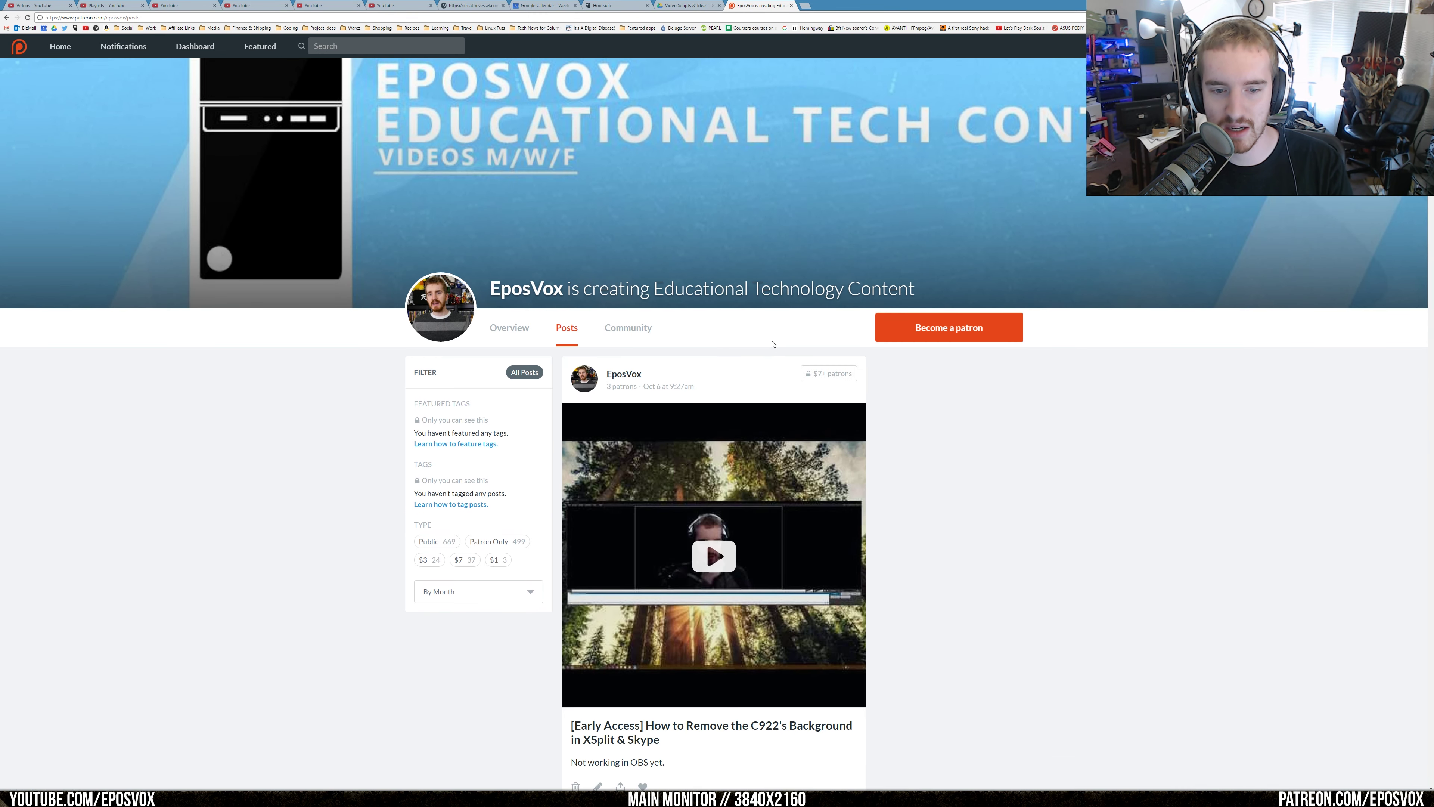
{"action": "scroll", "coordinate": [794, 329], "scroll_direction": "down", "scroll_amount": 5}
{"action": "scroll", "coordinate": [778, 347], "scroll_direction": "down", "scroll_amount": 7}
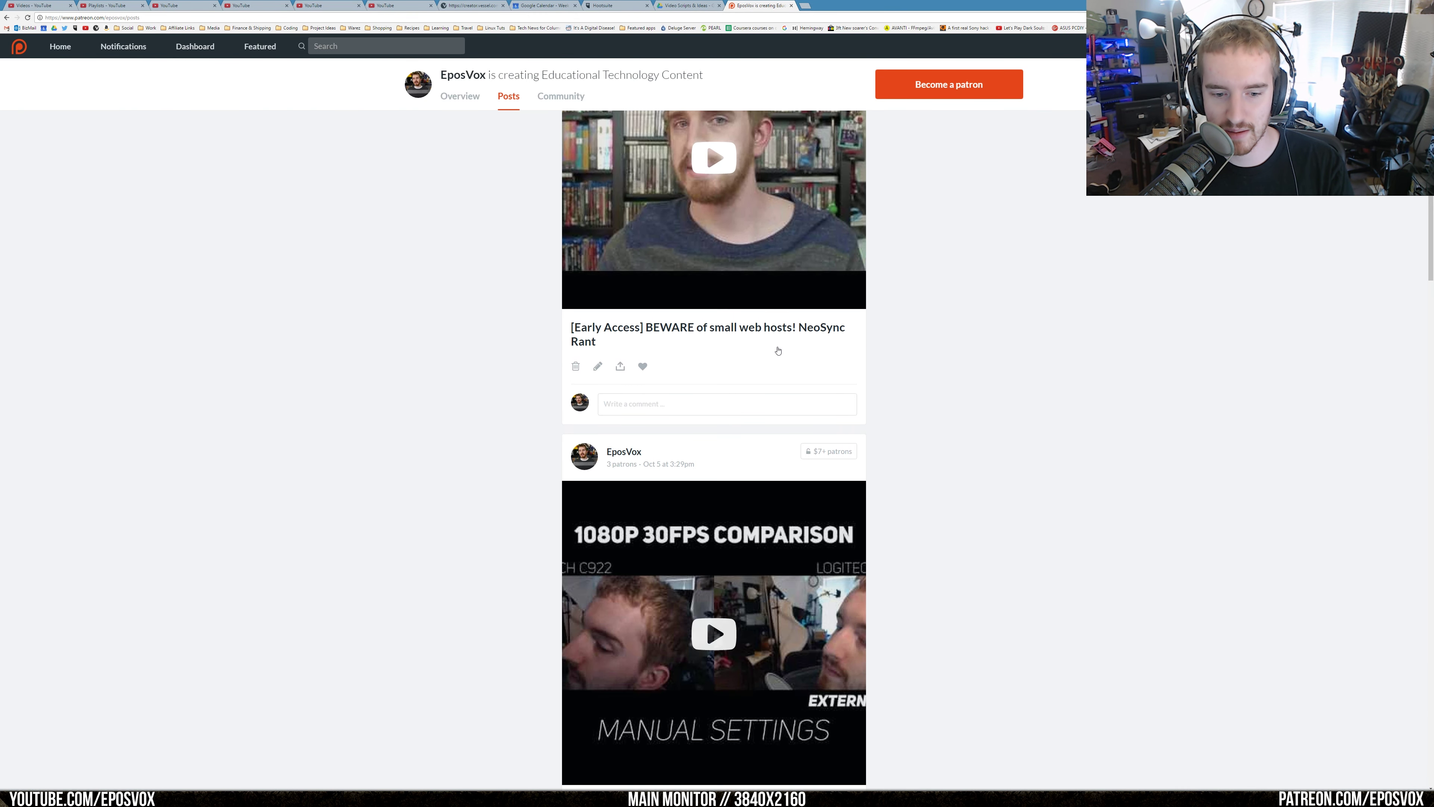
- Browse the earlier early access posts to find the MX Master for Gaming post and compare its post date
{"action": "scroll", "coordinate": [778, 350], "scroll_direction": "down", "scroll_amount": 20}
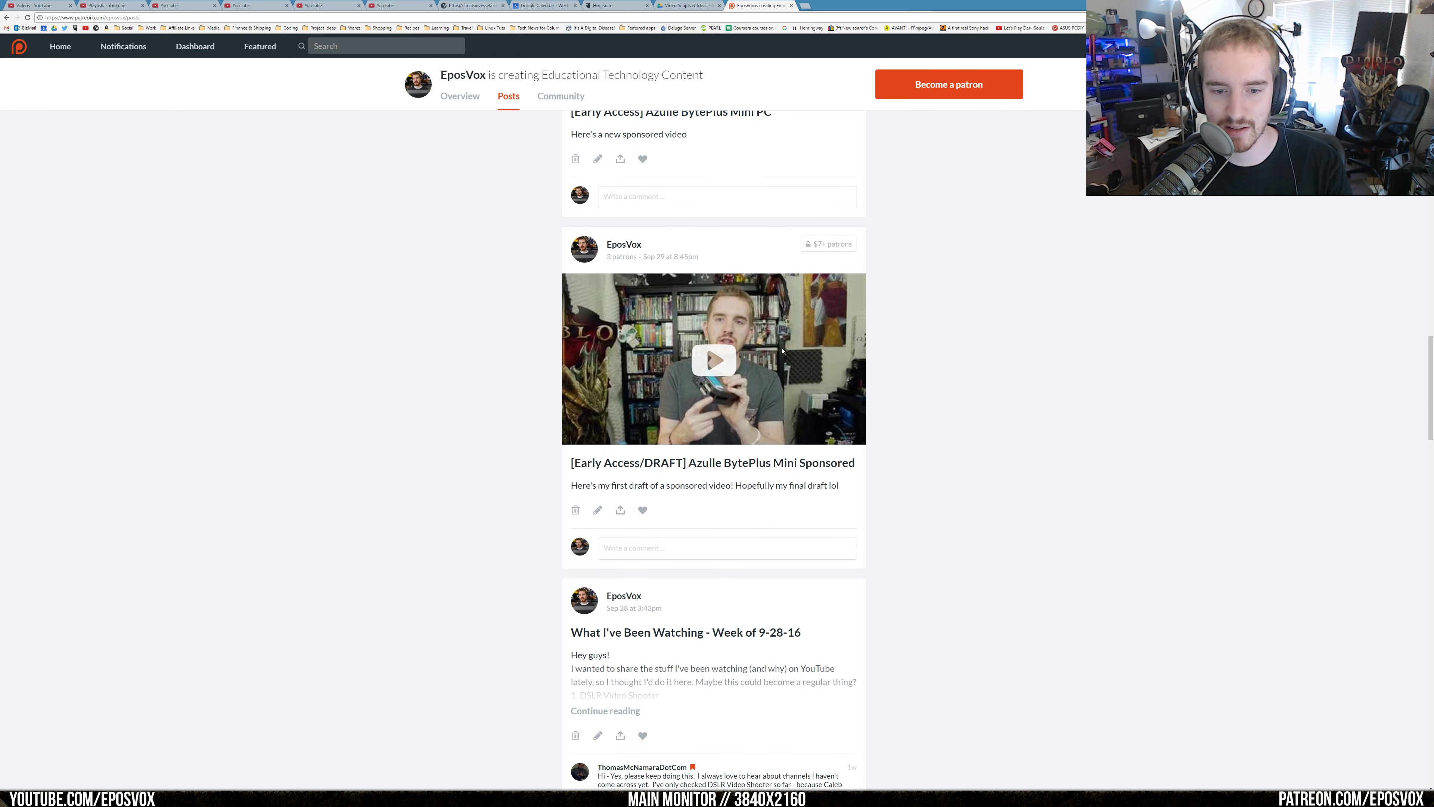
{"action": "scroll", "coordinate": [785, 362], "scroll_direction": "up", "scroll_amount": 10}
{"action": "scroll", "coordinate": [811, 368], "scroll_direction": "down", "scroll_amount": 5}
{"action": "scroll", "coordinate": [811, 368], "scroll_direction": "down", "scroll_amount": 10}
{"action": "scroll", "coordinate": [811, 364], "scroll_direction": "up", "scroll_amount": 2}
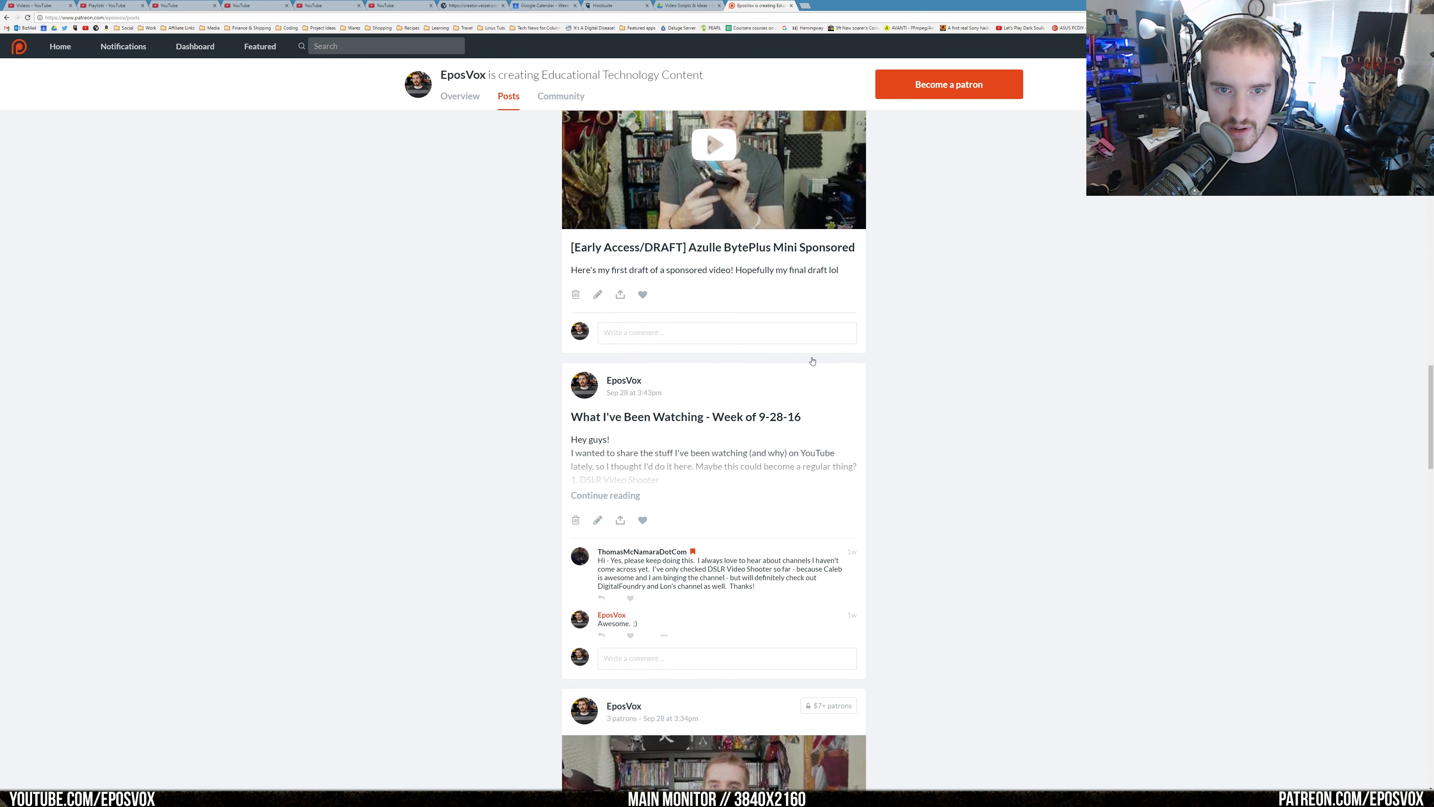
{"action": "scroll", "coordinate": [812, 361], "scroll_direction": "down", "scroll_amount": 5}
{"action": "scroll", "coordinate": [812, 361], "scroll_direction": "down", "scroll_amount": 20}
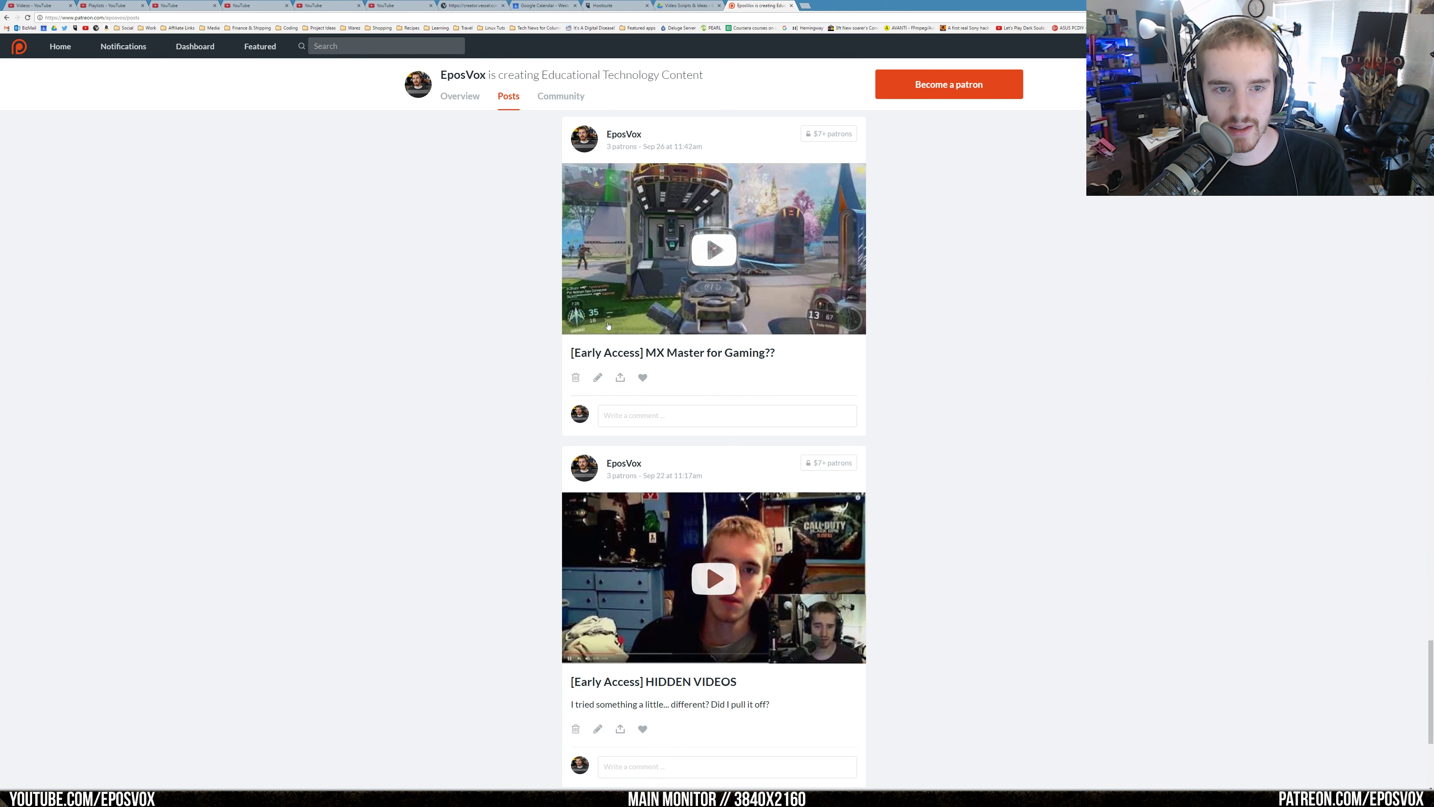
{"action": "scroll", "coordinate": [618, 290], "scroll_direction": "up", "scroll_amount": 3}
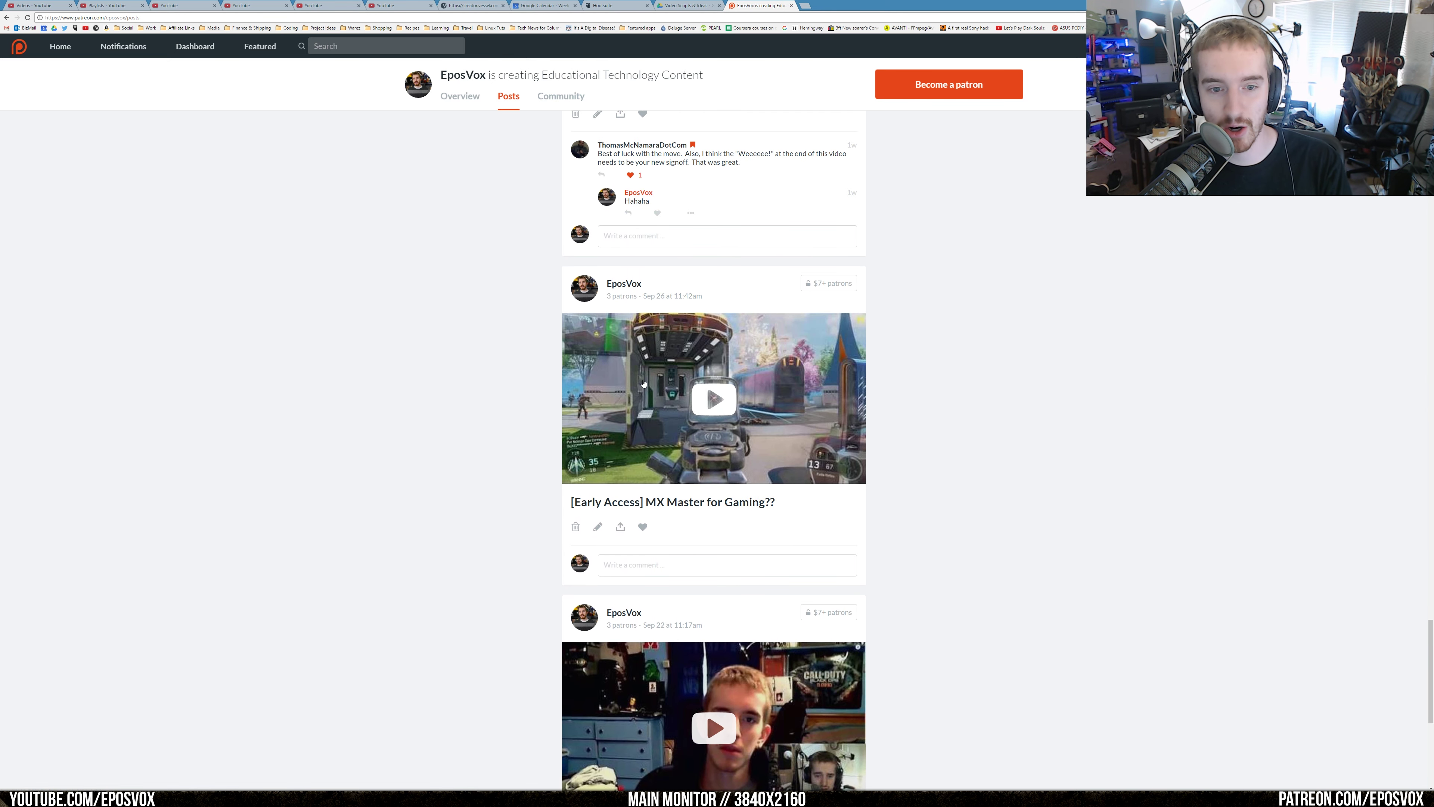
{"action": "scroll", "coordinate": [672, 414], "scroll_direction": "down", "scroll_amount": 2}
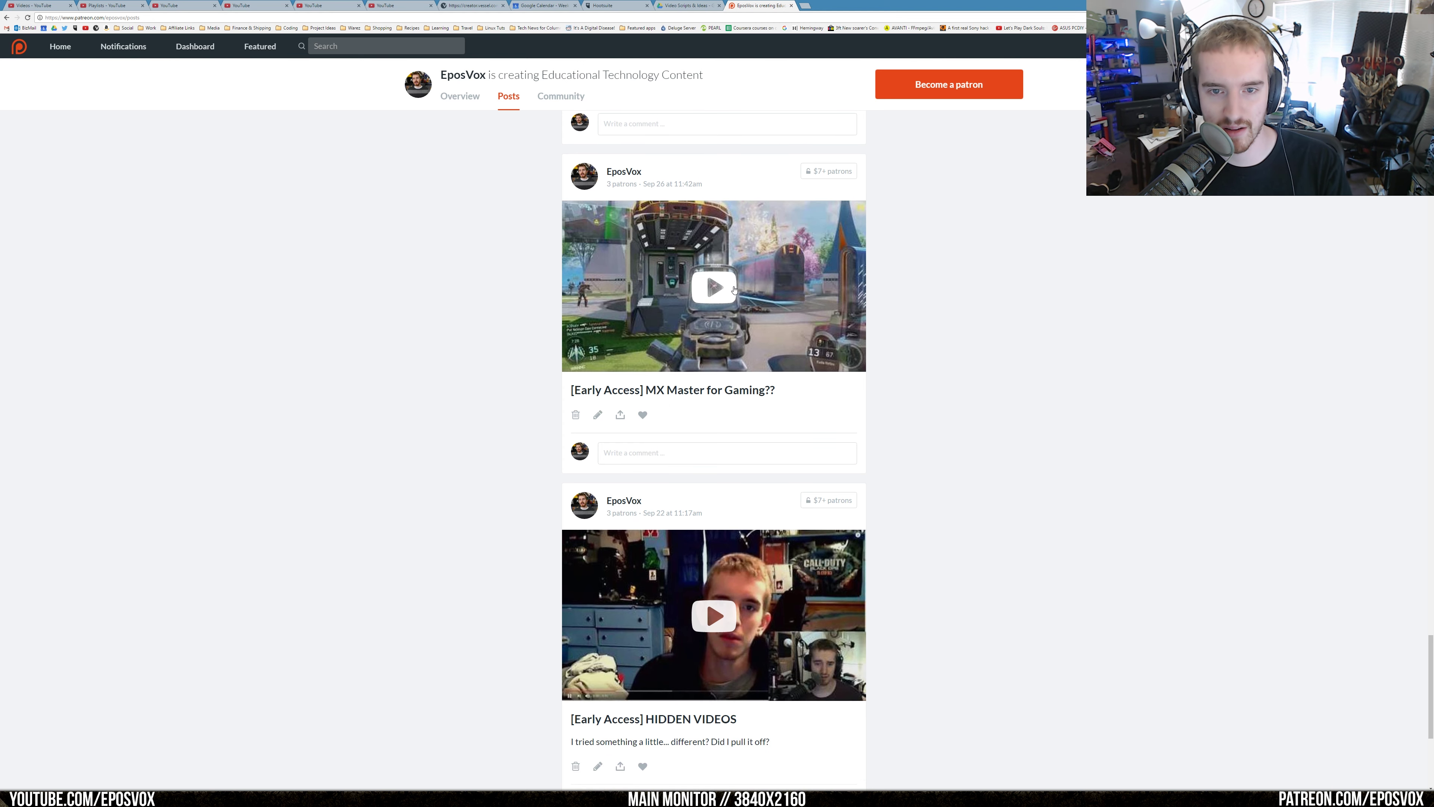
{"action": "scroll", "coordinate": [788, 183], "scroll_direction": "up", "scroll_amount": 15}
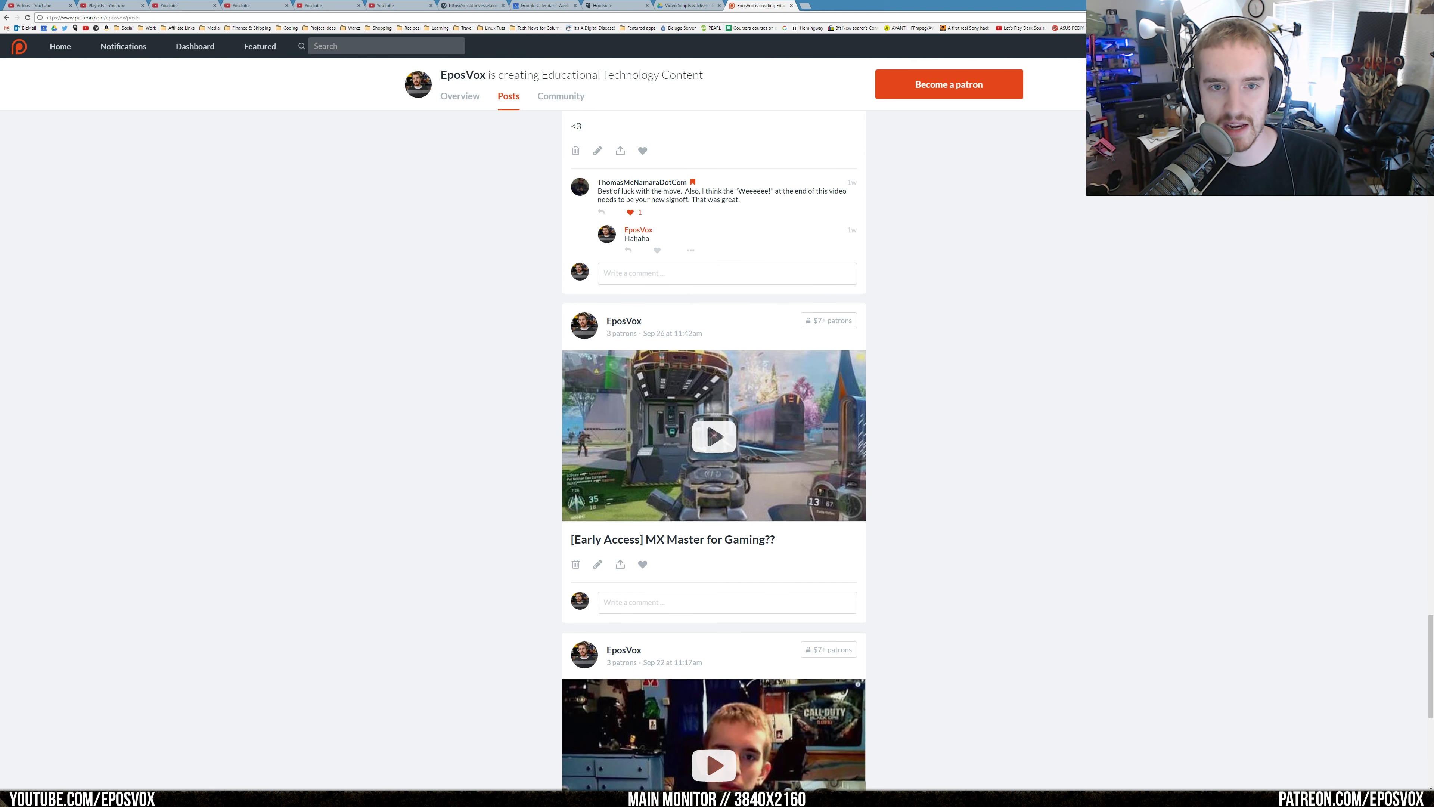
{"action": "scroll", "coordinate": [706, 123], "scroll_direction": "up", "scroll_amount": 1}
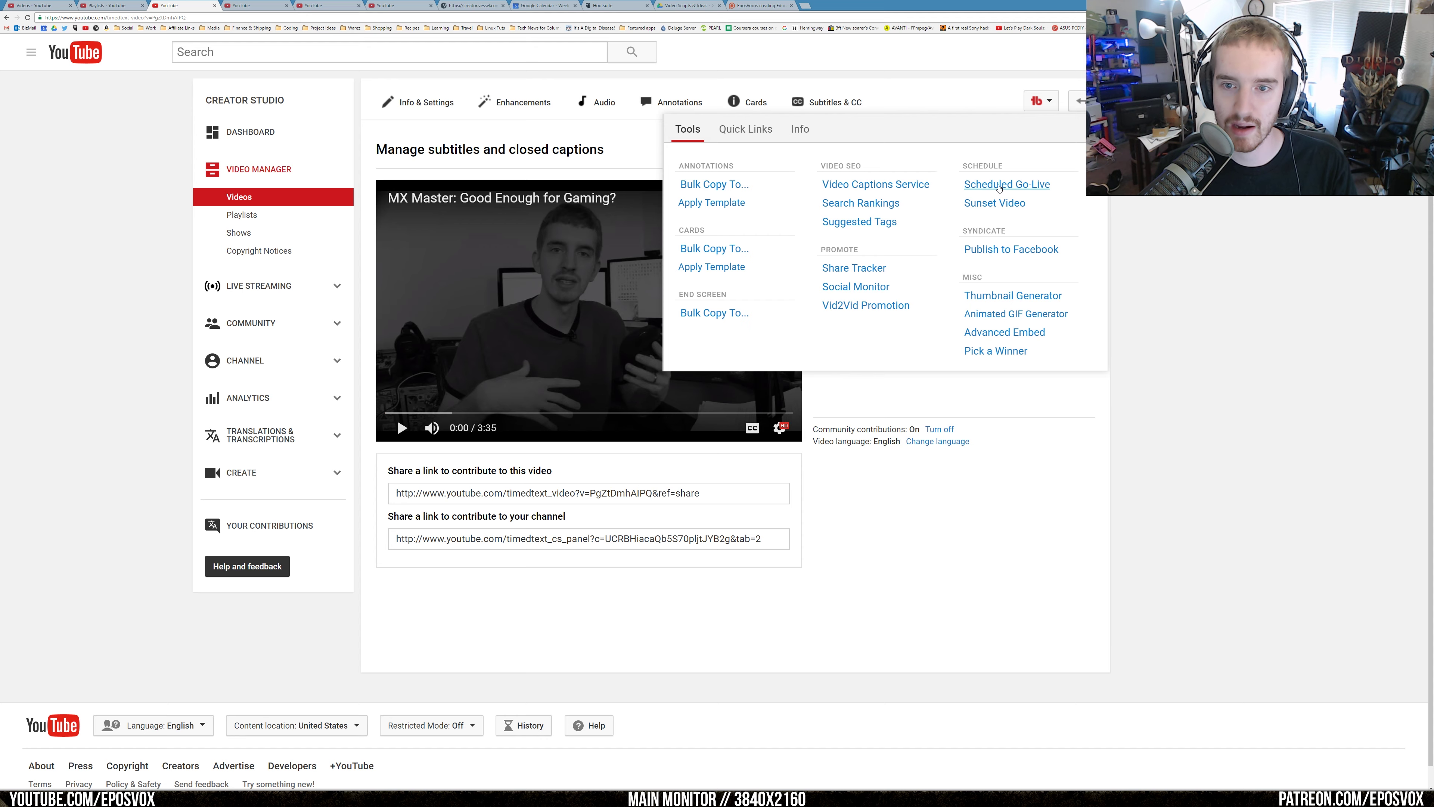
- Open Scheduled Go-Live for the MX Master video and set the go-live date to 10/19/2016 at 11:00 AM
{"action": "left_click", "coordinate": [1000, 185]}
{"action": "left_click", "coordinate": [547, 161]}
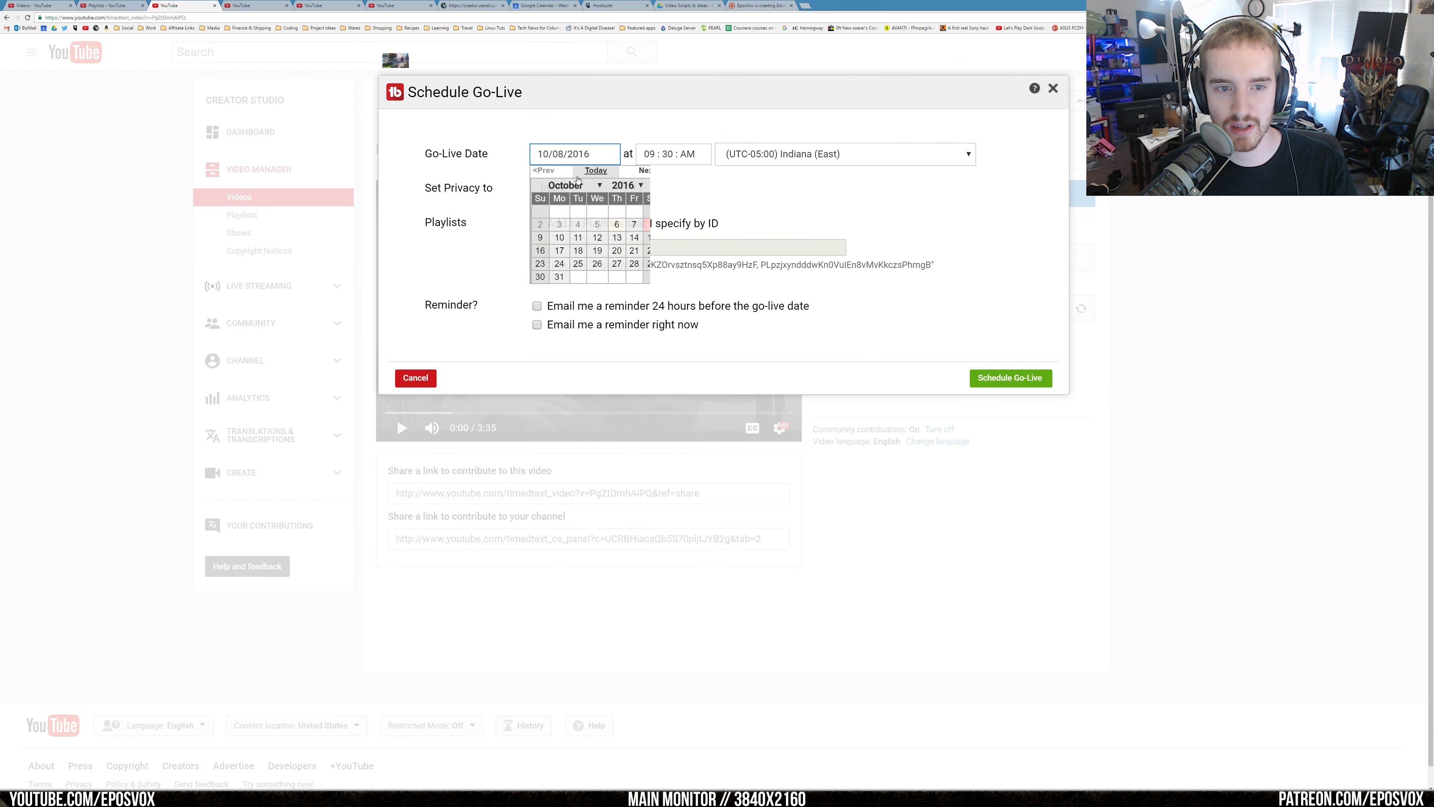
{"action": "left_click", "coordinate": [597, 251]}
{"action": "left_click", "coordinate": [658, 159]}
{"action": "left_click", "coordinate": [674, 190]}
{"action": "left_click", "coordinate": [674, 190]}
{"action": "left_click", "coordinate": [728, 213]}
{"action": "key", "text": "BackSpace"}
{"action": "type", "text": "00"}
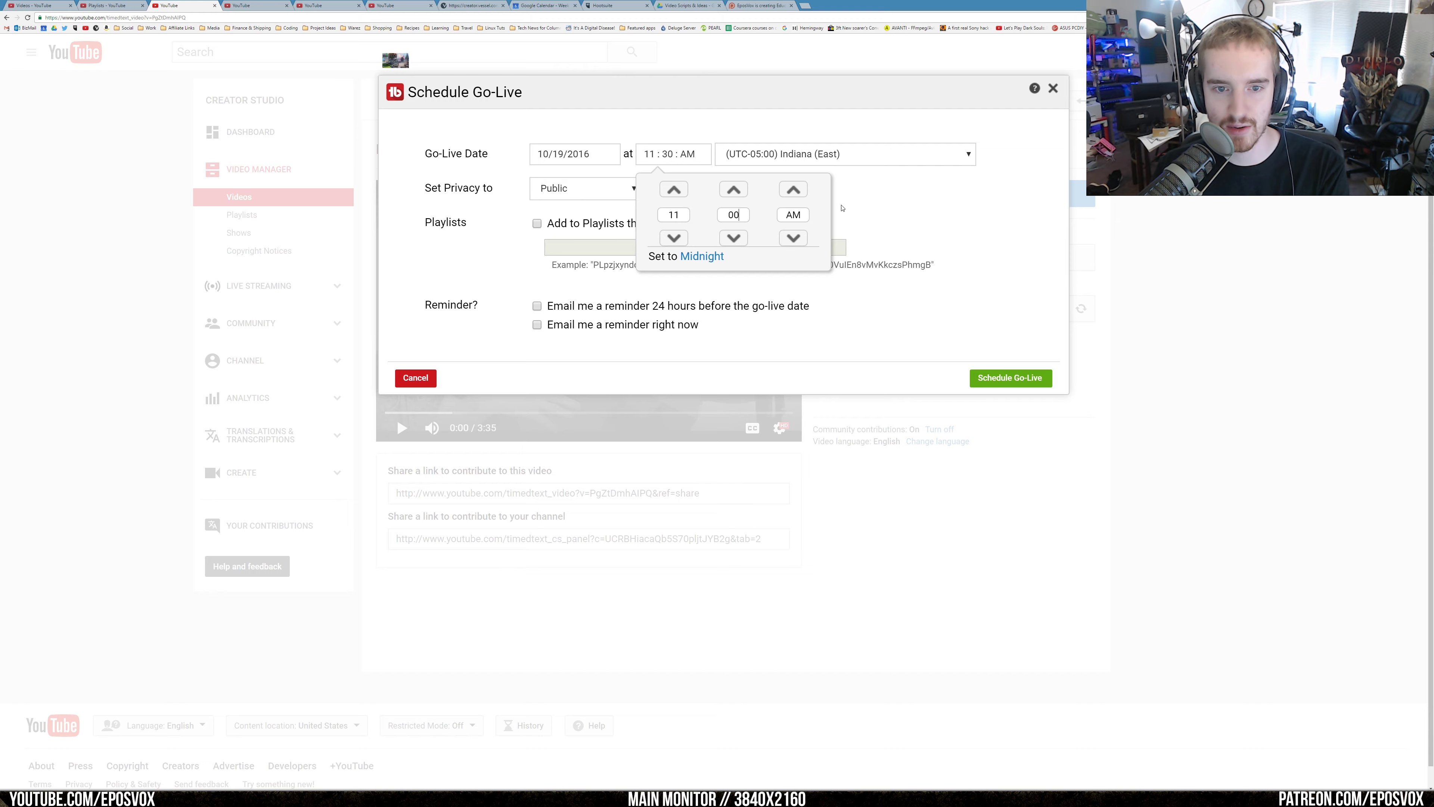
{"action": "left_click", "coordinate": [723, 276]}
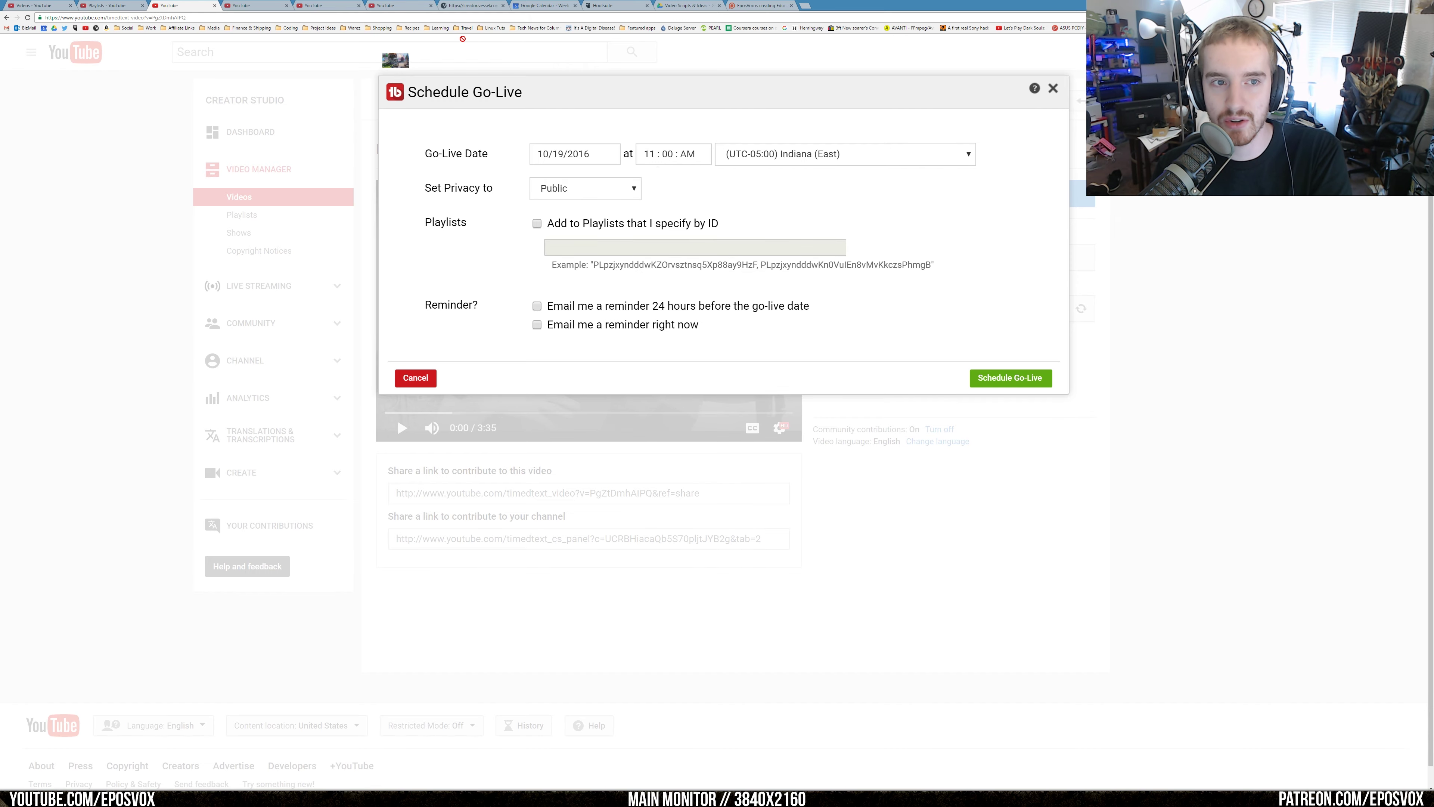
- Check the planned MX Master slot in Google Calendar, and review the go-live date, time, time zone and privacy options
{"action": "left_click", "coordinate": [531, 5]}
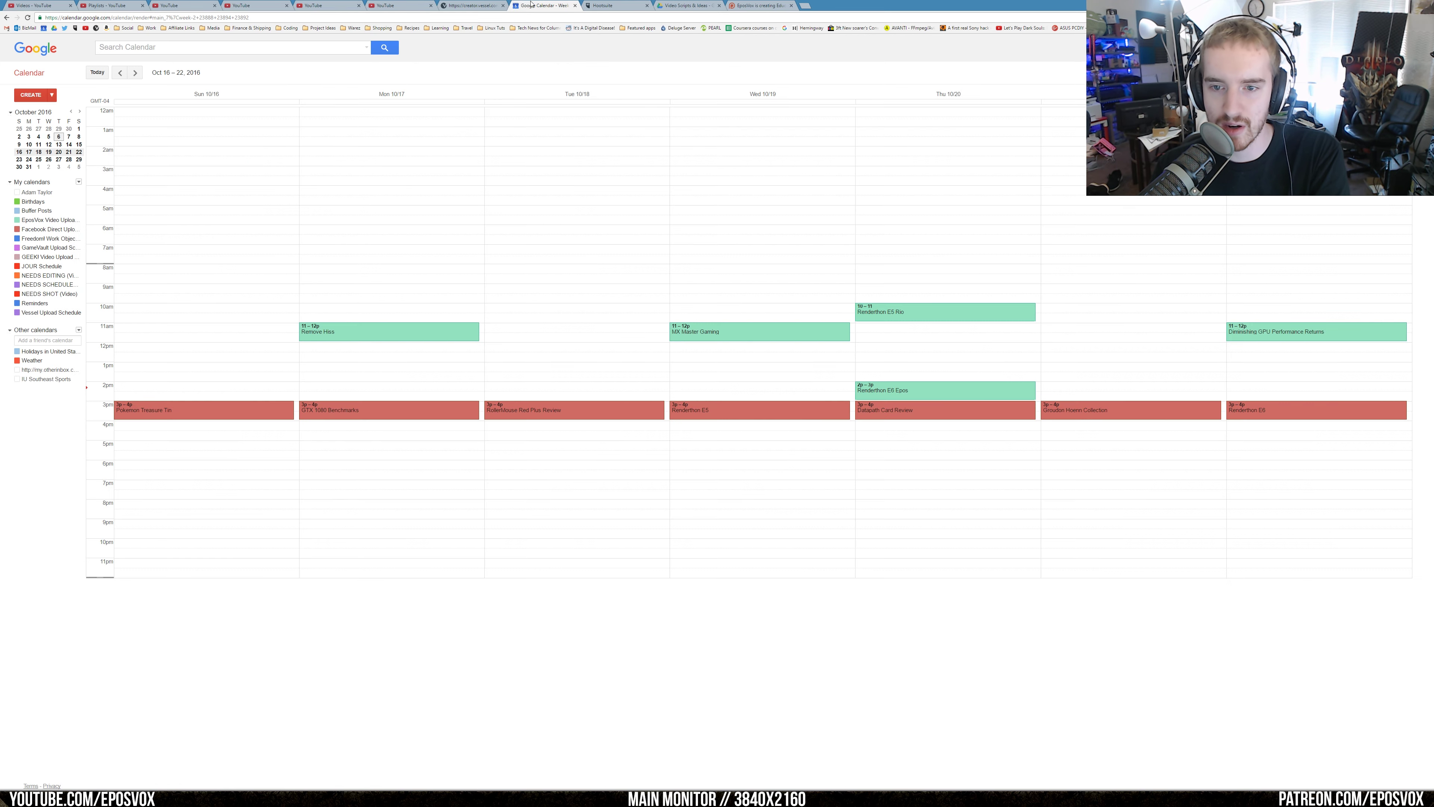
{"action": "left_click", "coordinate": [149, 3]}
{"action": "left_click", "coordinate": [593, 155]}
{"action": "left_click", "coordinate": [655, 150]}
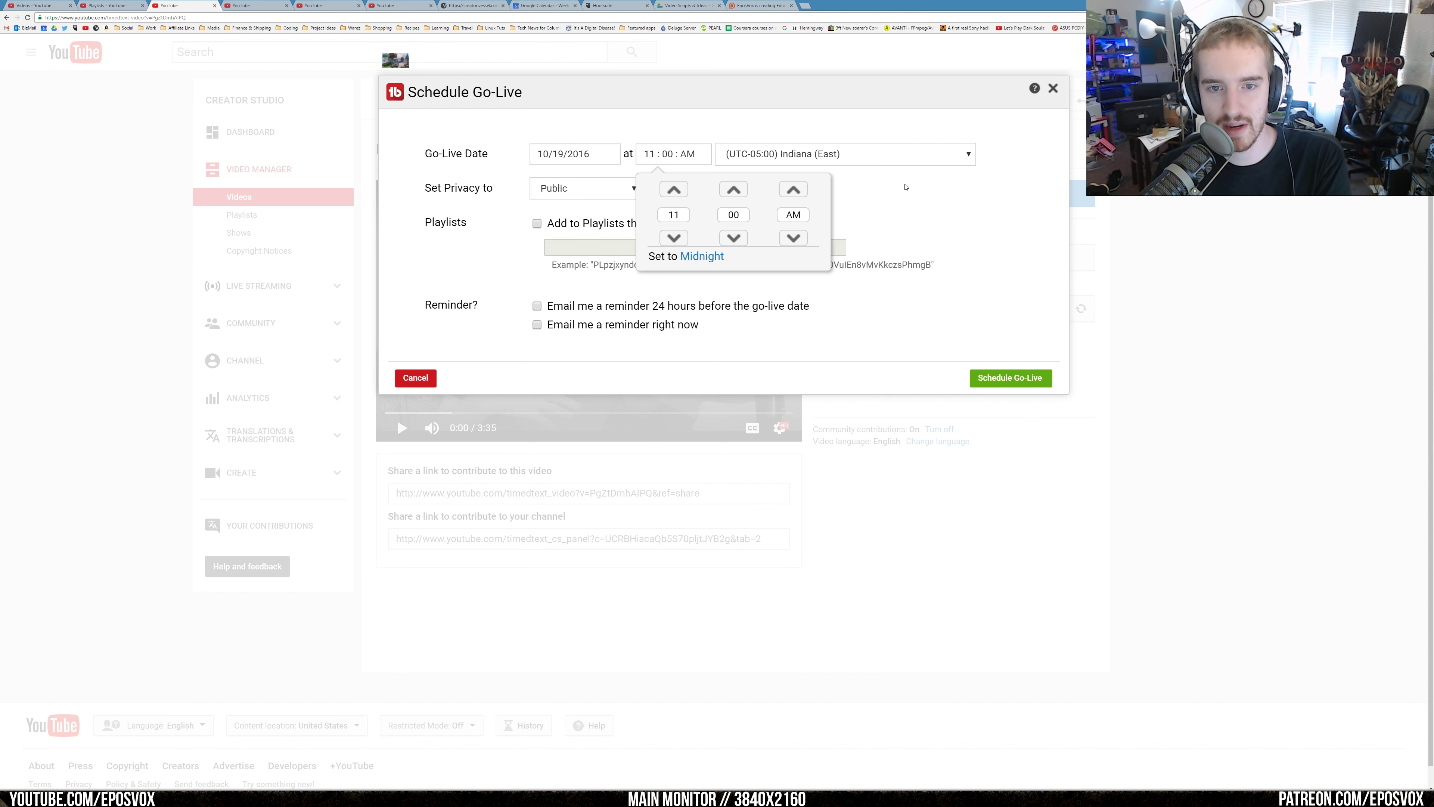
{"action": "left_click", "coordinate": [967, 153]}
{"action": "left_click", "coordinate": [1013, 146]}
{"action": "left_click", "coordinate": [573, 188]}
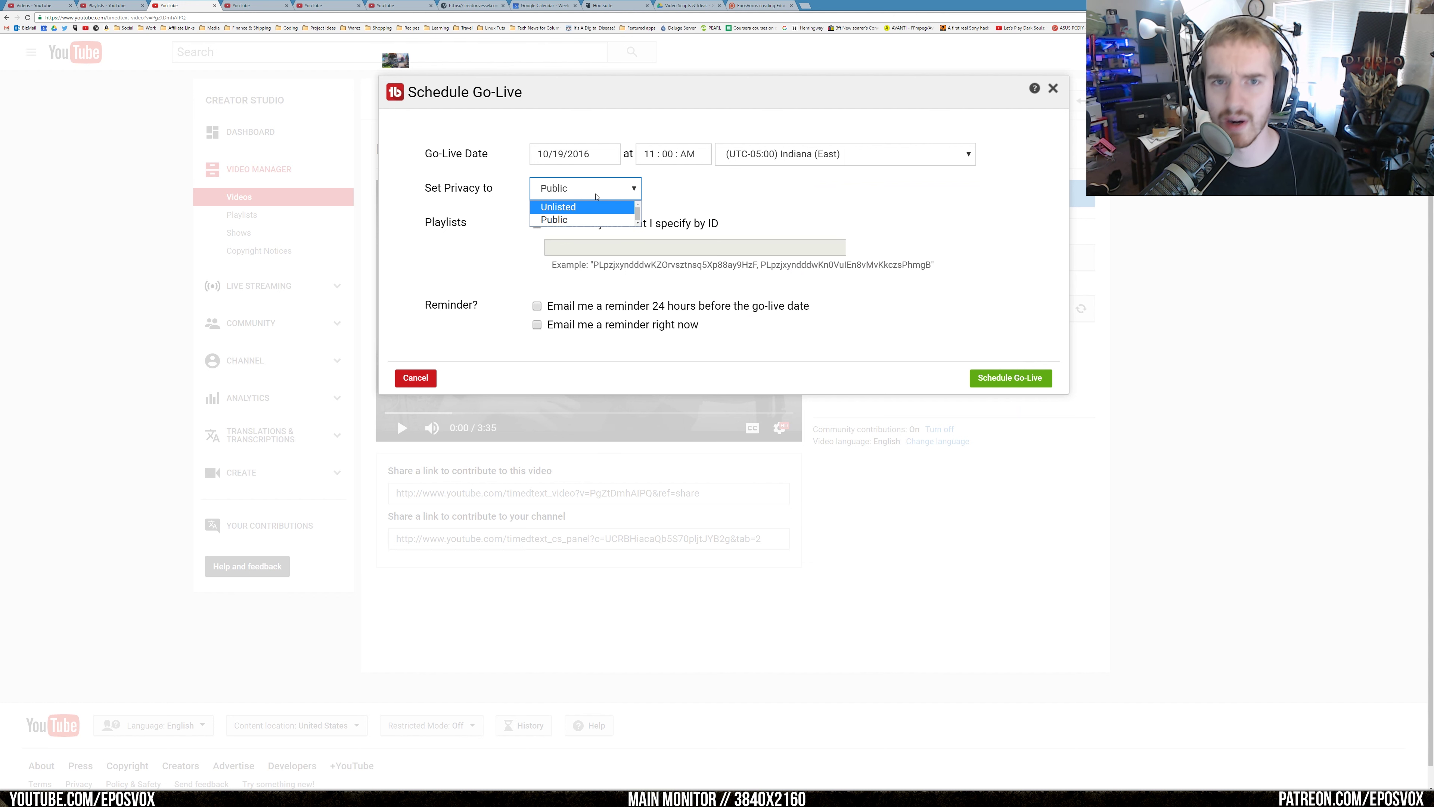
{"action": "left_click", "coordinate": [652, 187]}
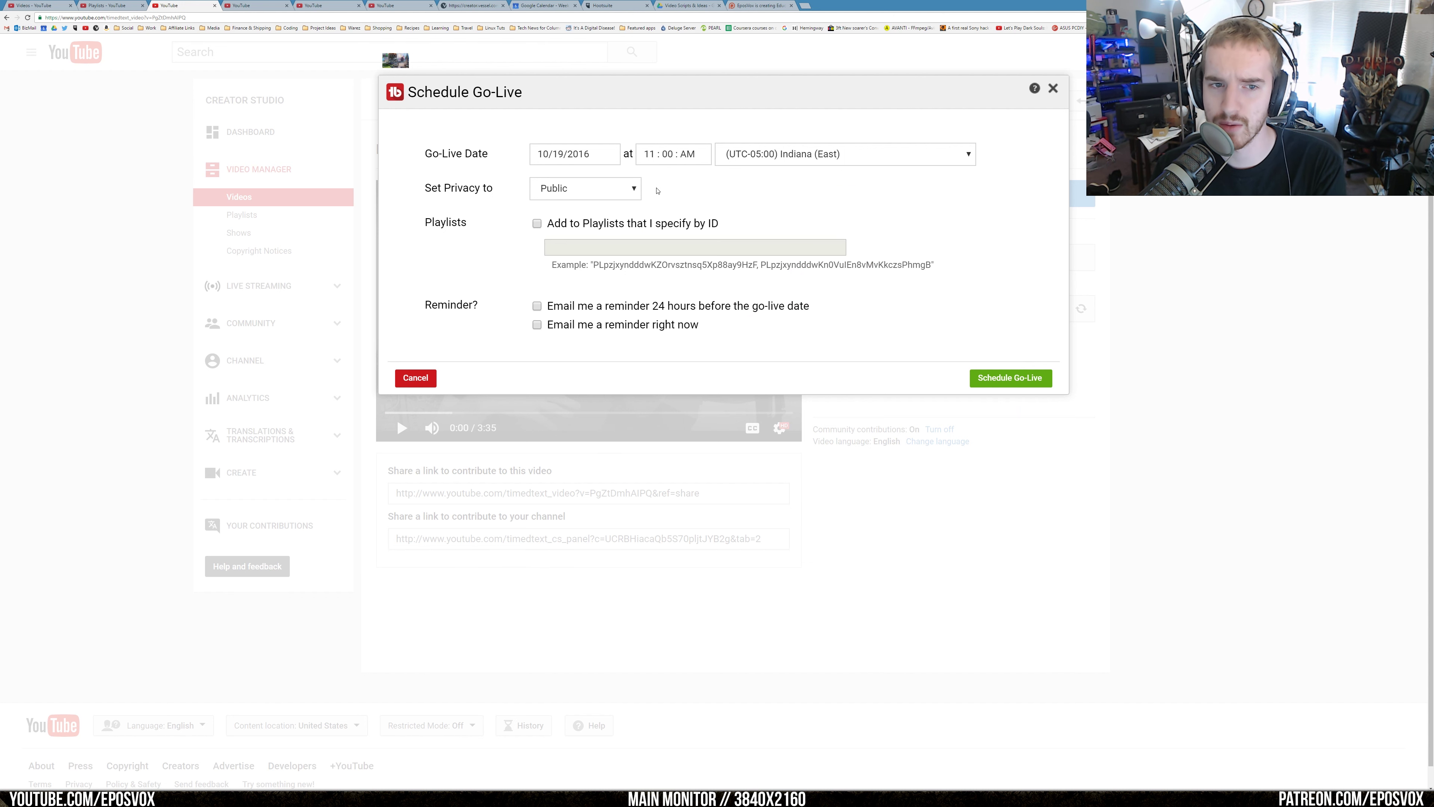
- Enable adding the video to playlists by ID and examine the format of the example playlist IDs
{"action": "left_click", "coordinate": [536, 224]}
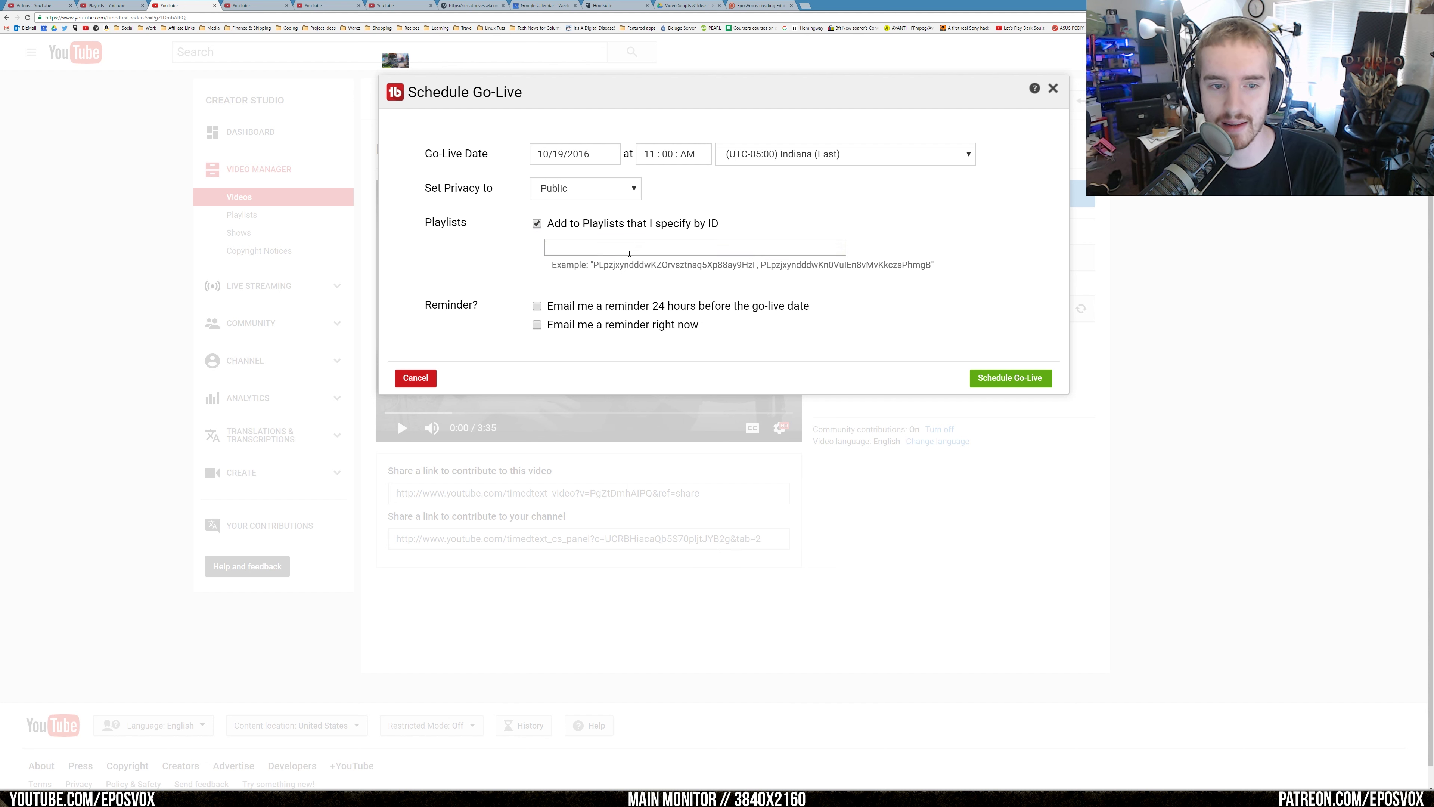
{"action": "left_click_drag", "start_coordinate": [591, 265], "coordinate": [759, 266]}
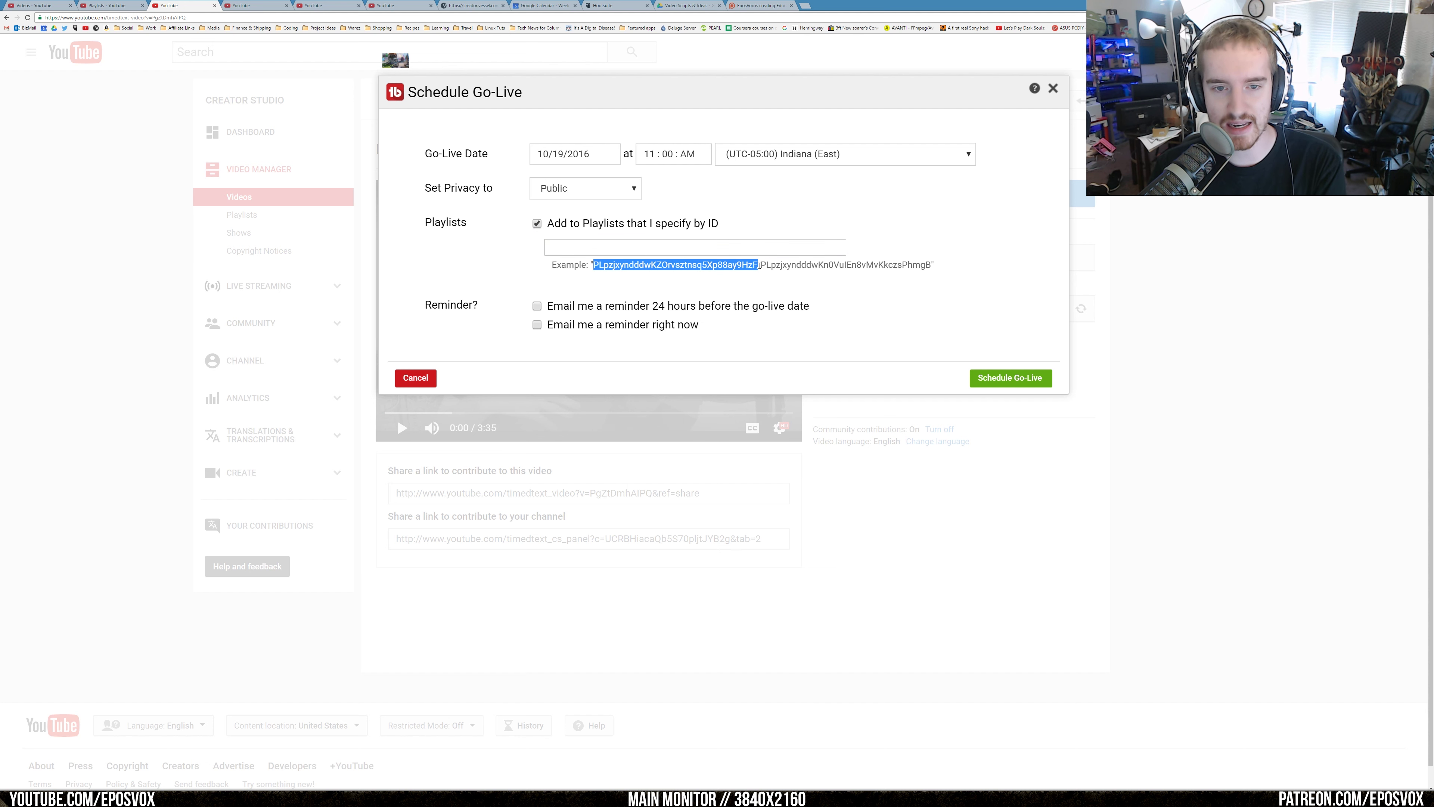
{"action": "left_click", "coordinate": [643, 246]}
{"action": "left_click_drag", "start_coordinate": [592, 266], "coordinate": [745, 265]}
{"action": "left_click", "coordinate": [744, 265]}
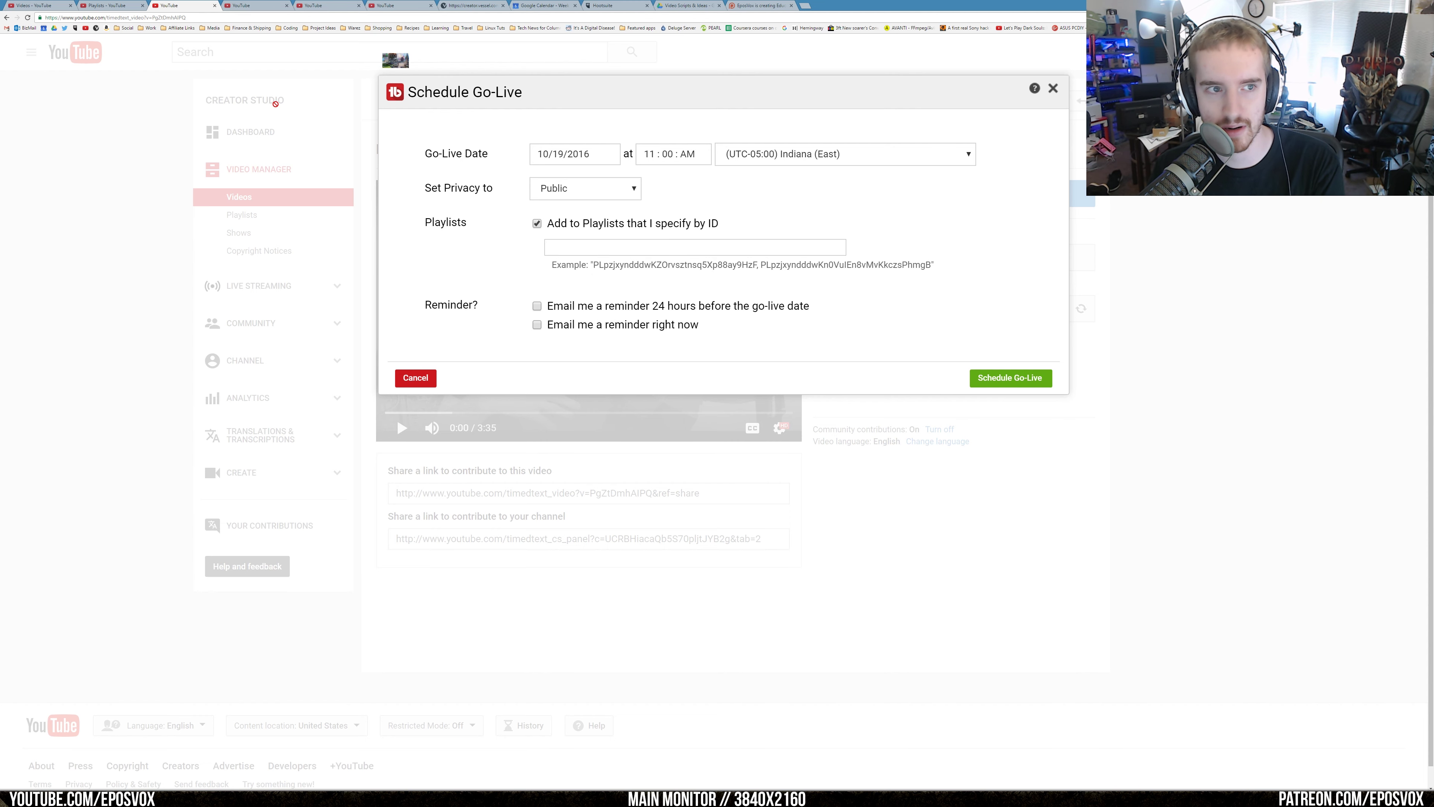
- Copy the link of the AVerMedia Live Gamer Portable 2 Sample playlist and enter only its ID as the target playlist
{"action": "left_click", "coordinate": [118, 5]}
{"action": "right_click", "coordinate": [706, 184]}
{"action": "left_click", "coordinate": [731, 227]}
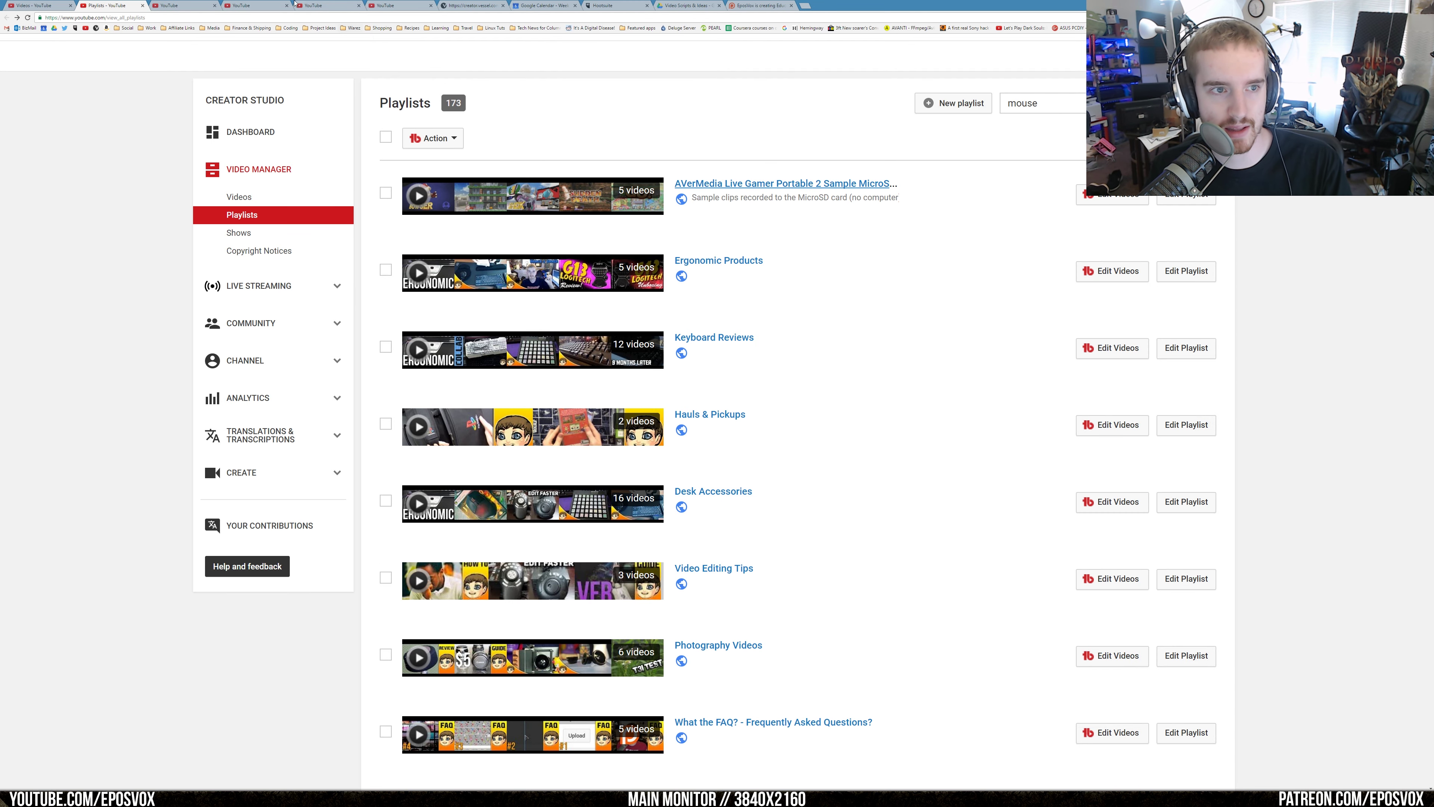
{"action": "left_click", "coordinate": [197, 4]}
{"action": "left_click", "coordinate": [683, 253]}
{"action": "key", "text": "ctrl+v"}
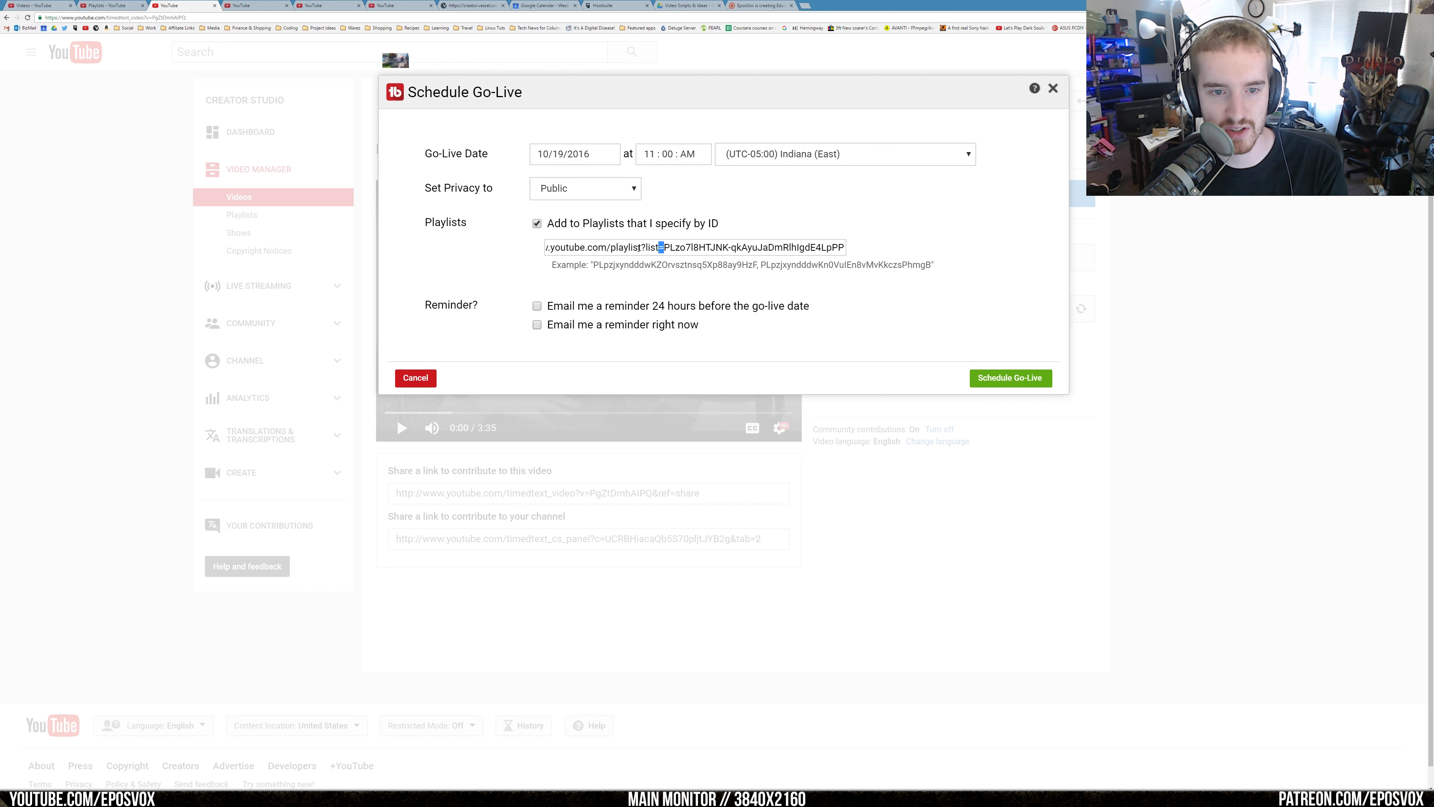
{"action": "left_click_drag", "start_coordinate": [715, 247], "coordinate": [581, 300]}
{"action": "key", "text": "BackSpace"}
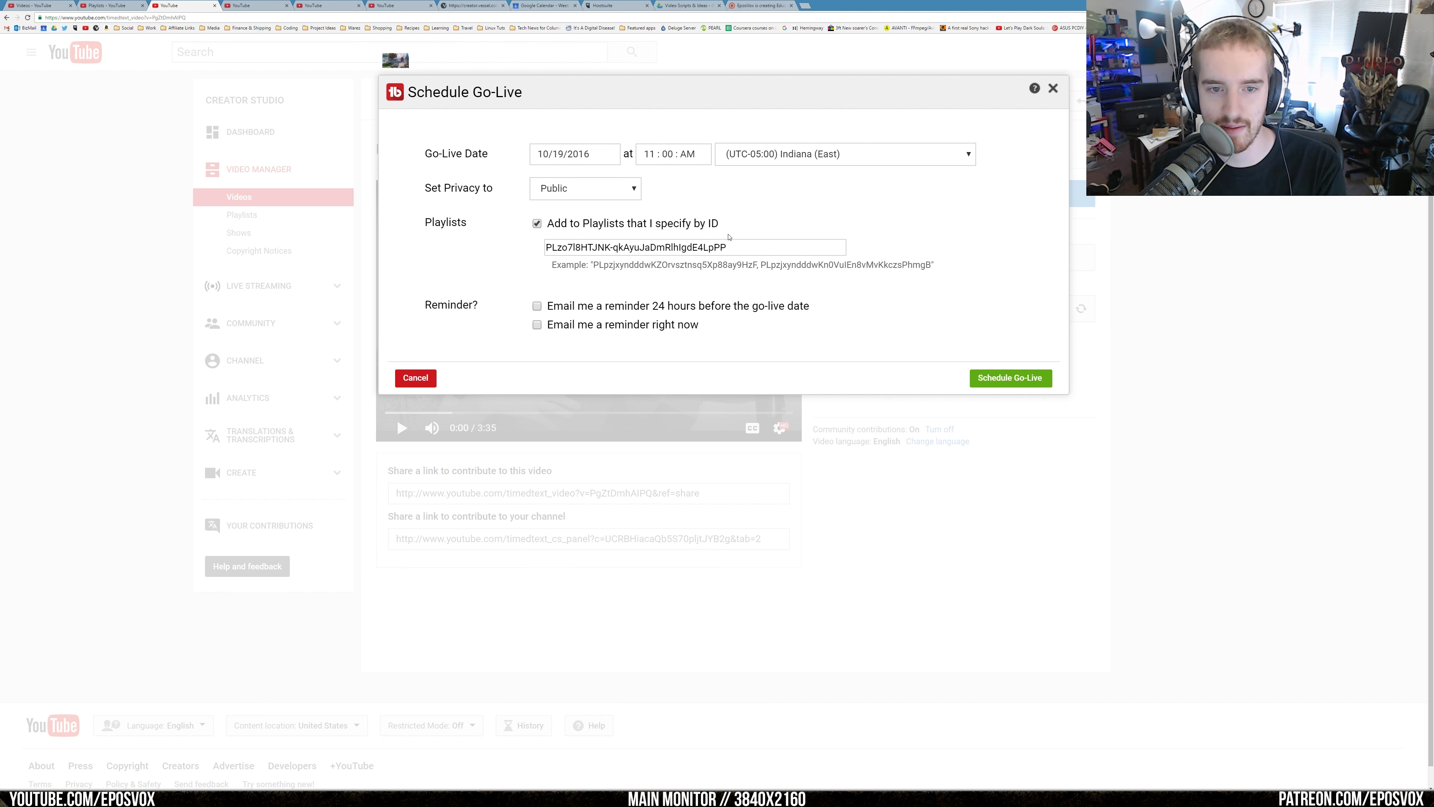
- Turn off adding the video to playlists by ID, schedule the go-live and close the confirmation
{"action": "left_click", "coordinate": [538, 223]}
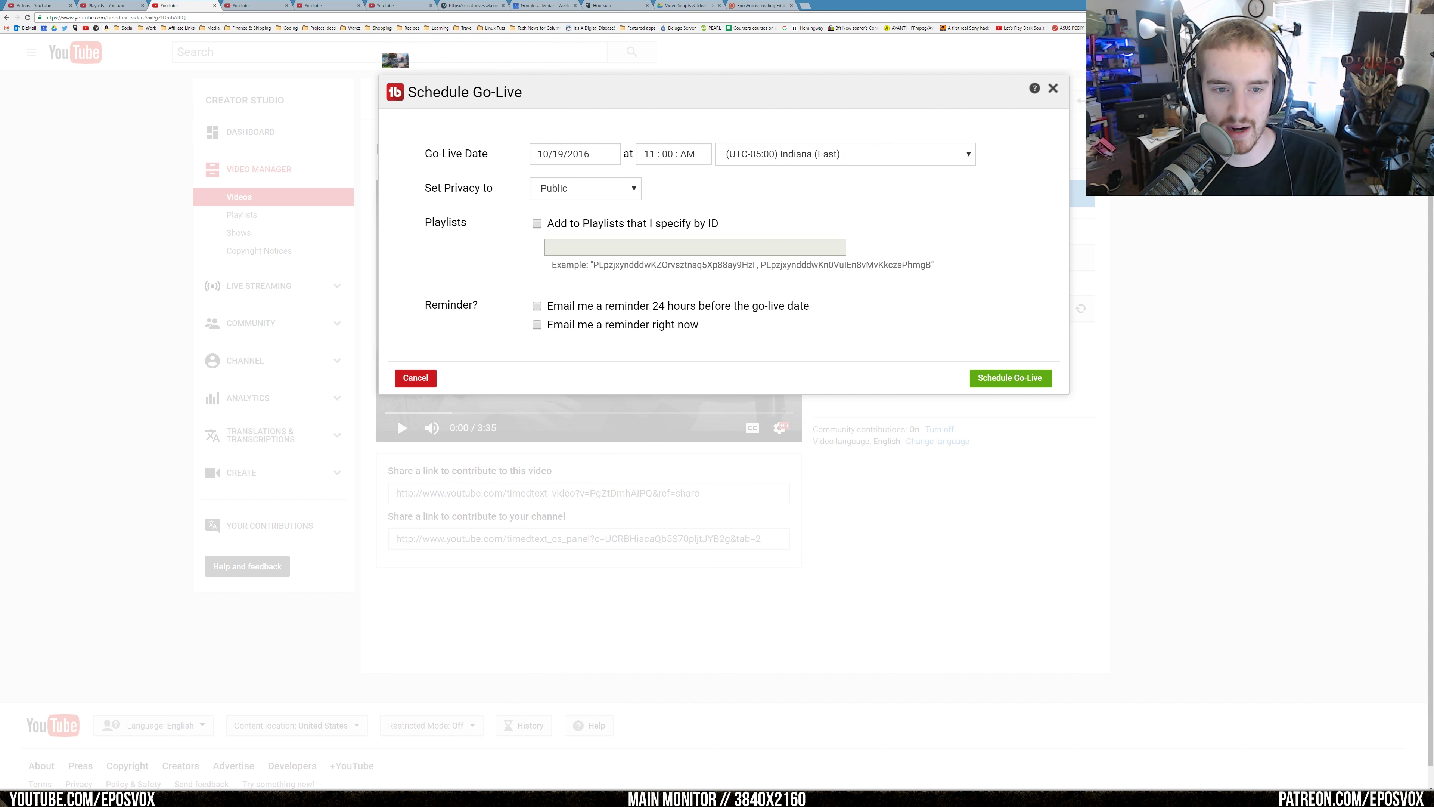
{"action": "left_click", "coordinate": [1011, 377]}
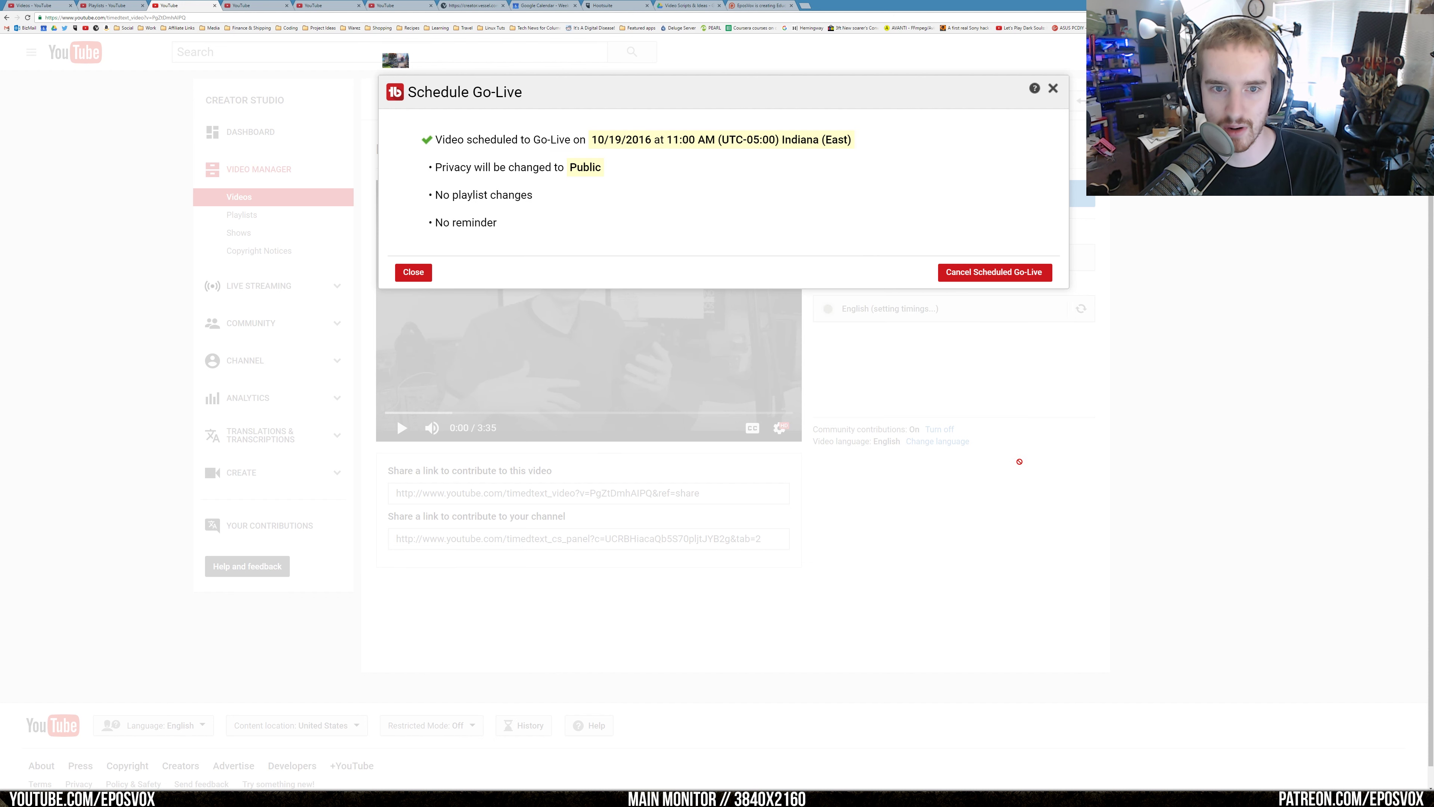
{"action": "left_click", "coordinate": [420, 270]}
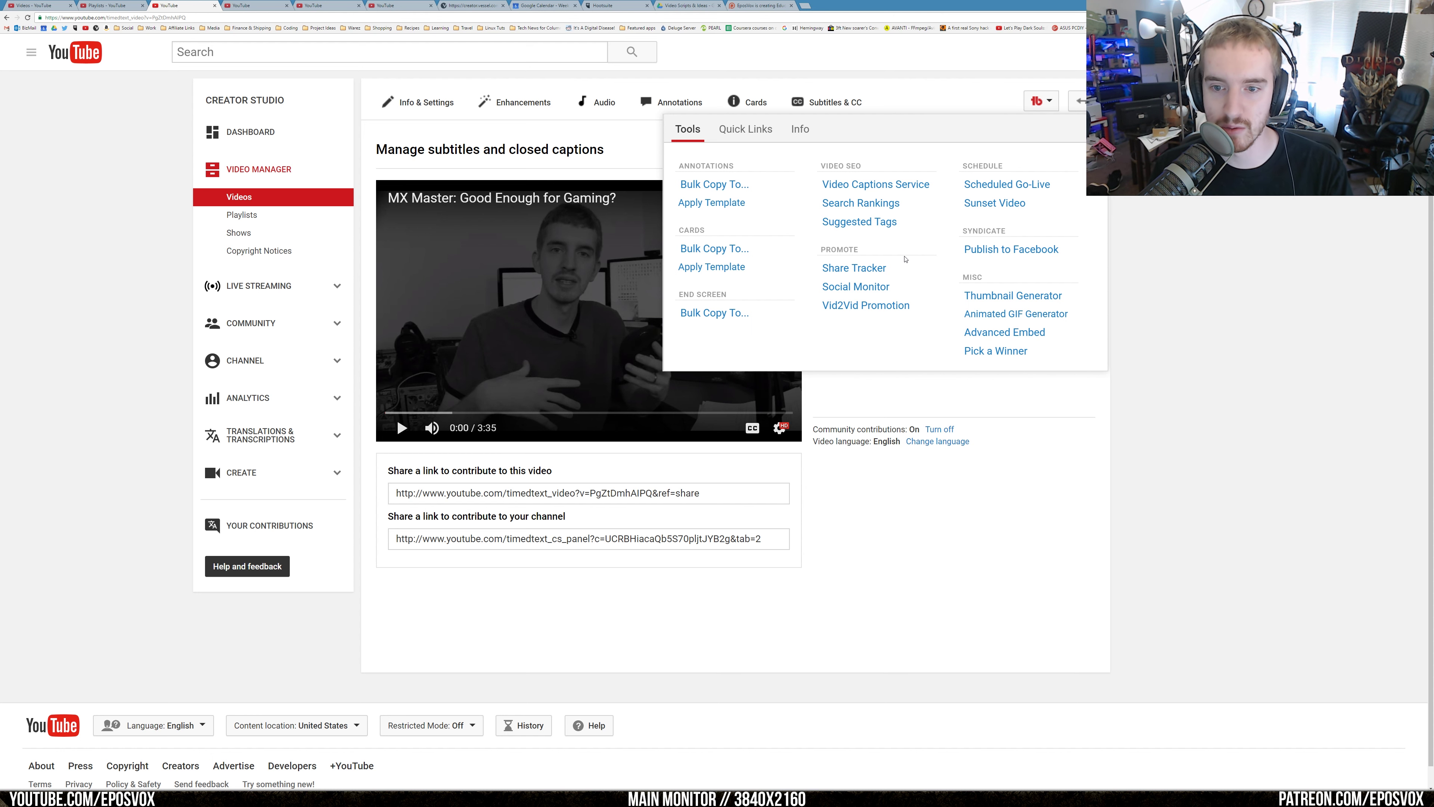
- Open Sunset Video, review its privacy and date options, and cancel without scheduling a sunset
{"action": "left_click", "coordinate": [994, 204]}
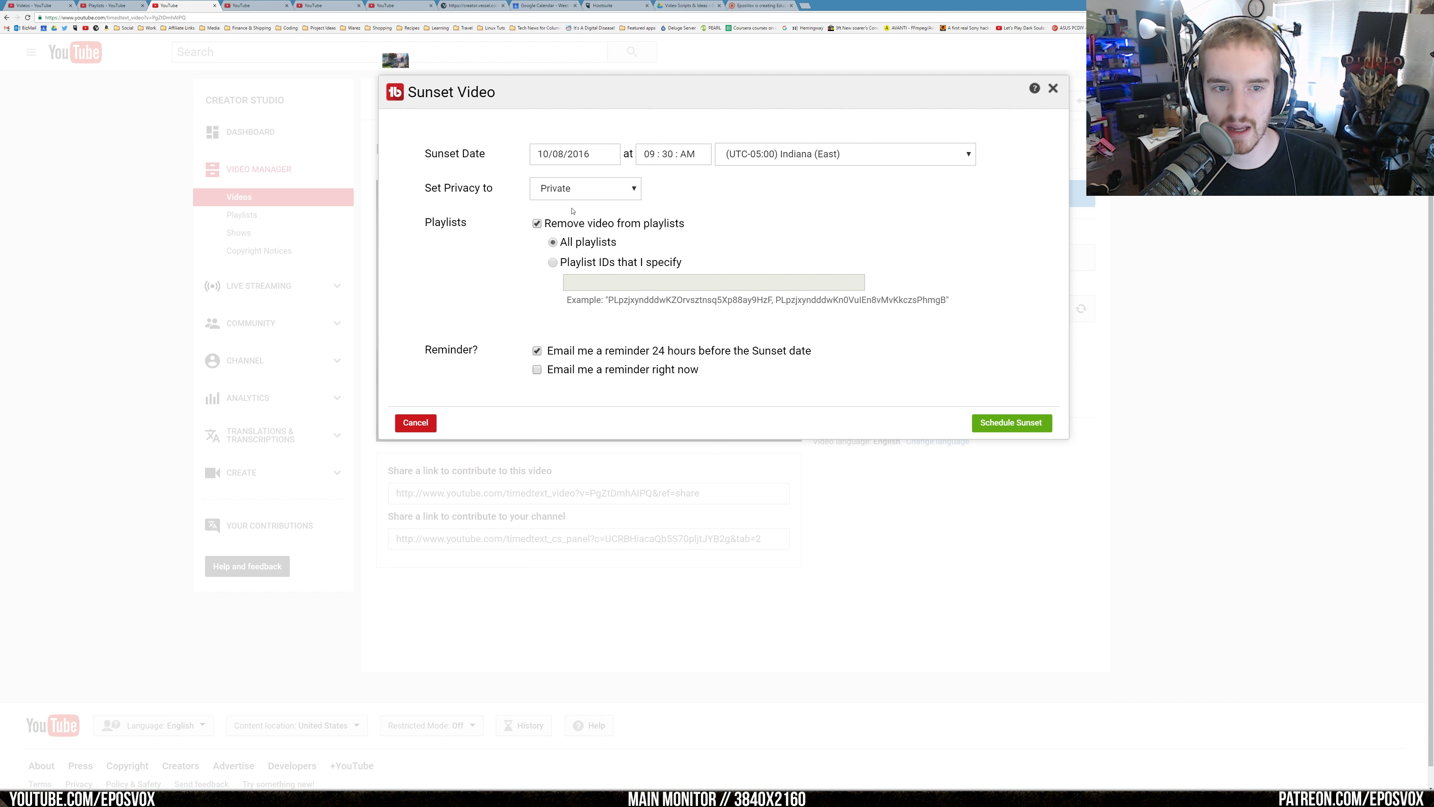
{"action": "left_click", "coordinate": [577, 196]}
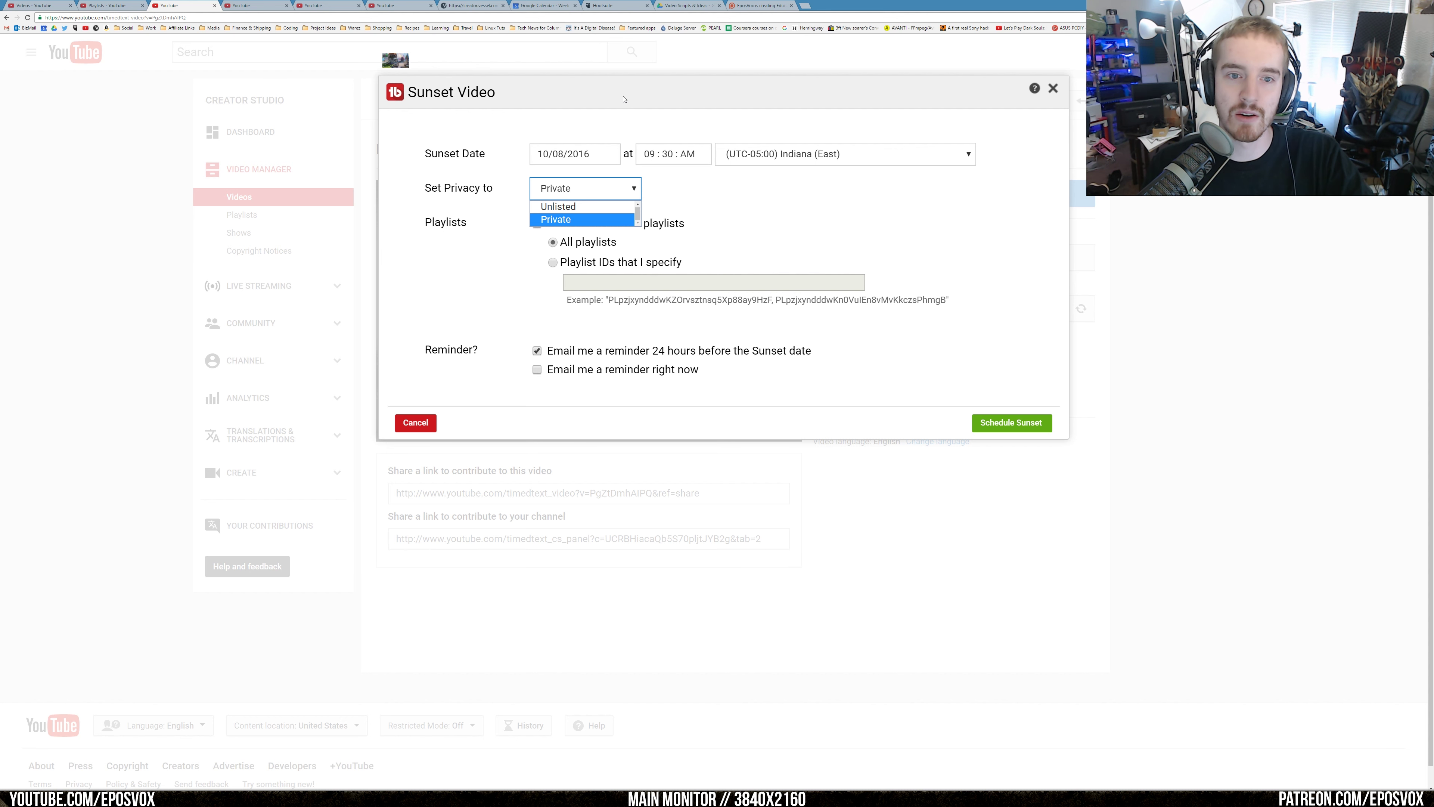
{"action": "left_click", "coordinate": [583, 153]}
{"action": "left_click", "coordinate": [591, 130]}
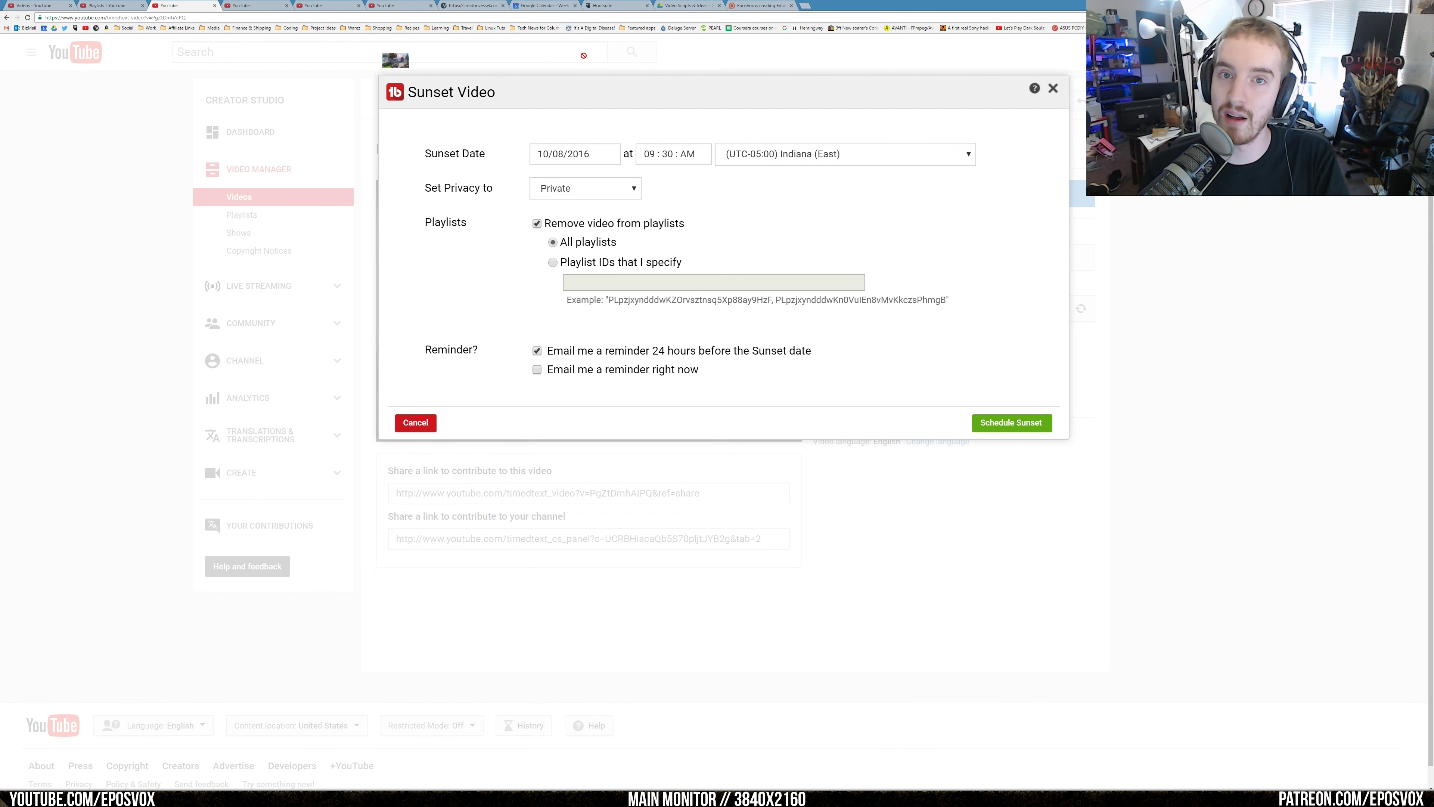
{"action": "left_click", "coordinate": [432, 432]}
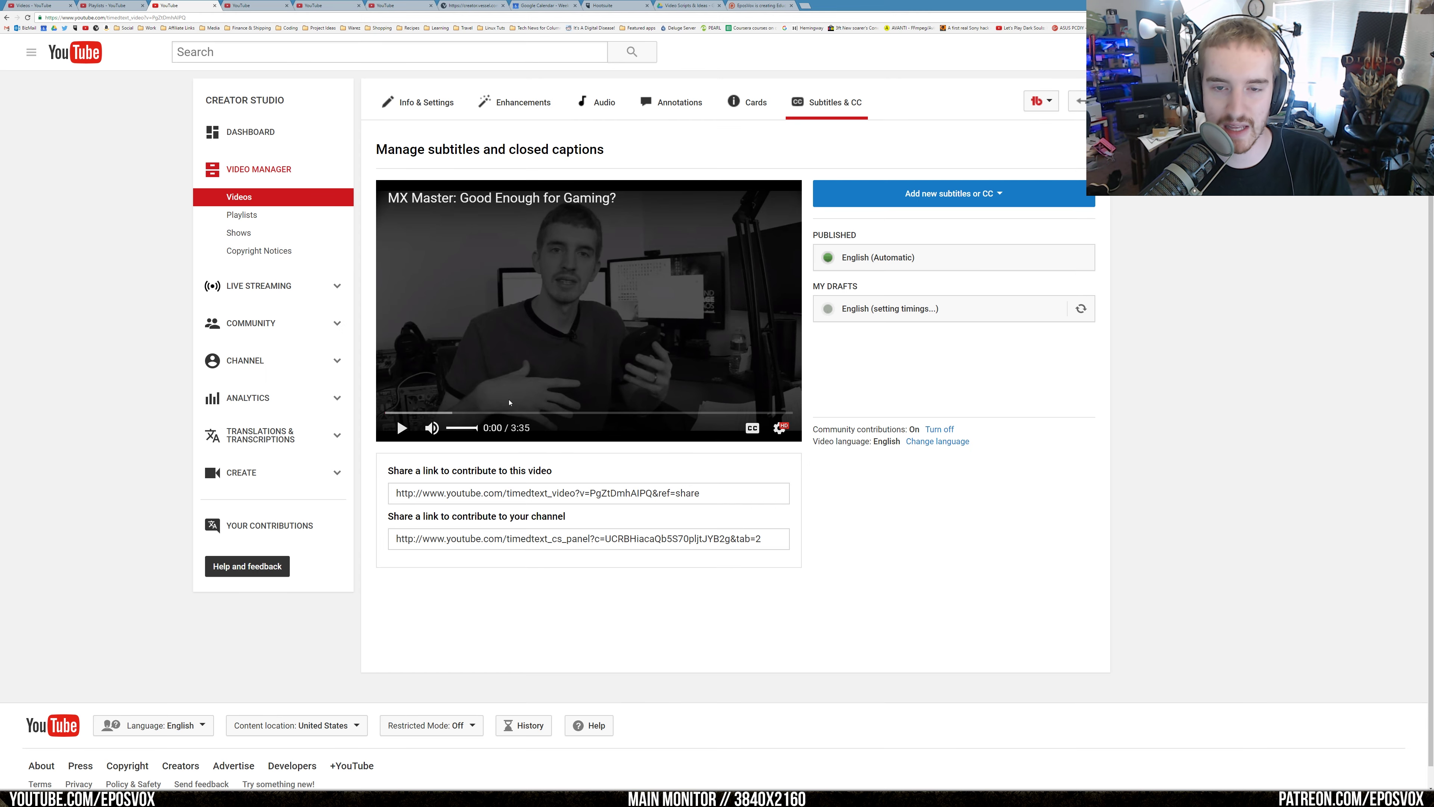
- Reload the subtitles page, open the English draft with its timings and publish it
{"action": "left_click", "coordinate": [1025, 107]}
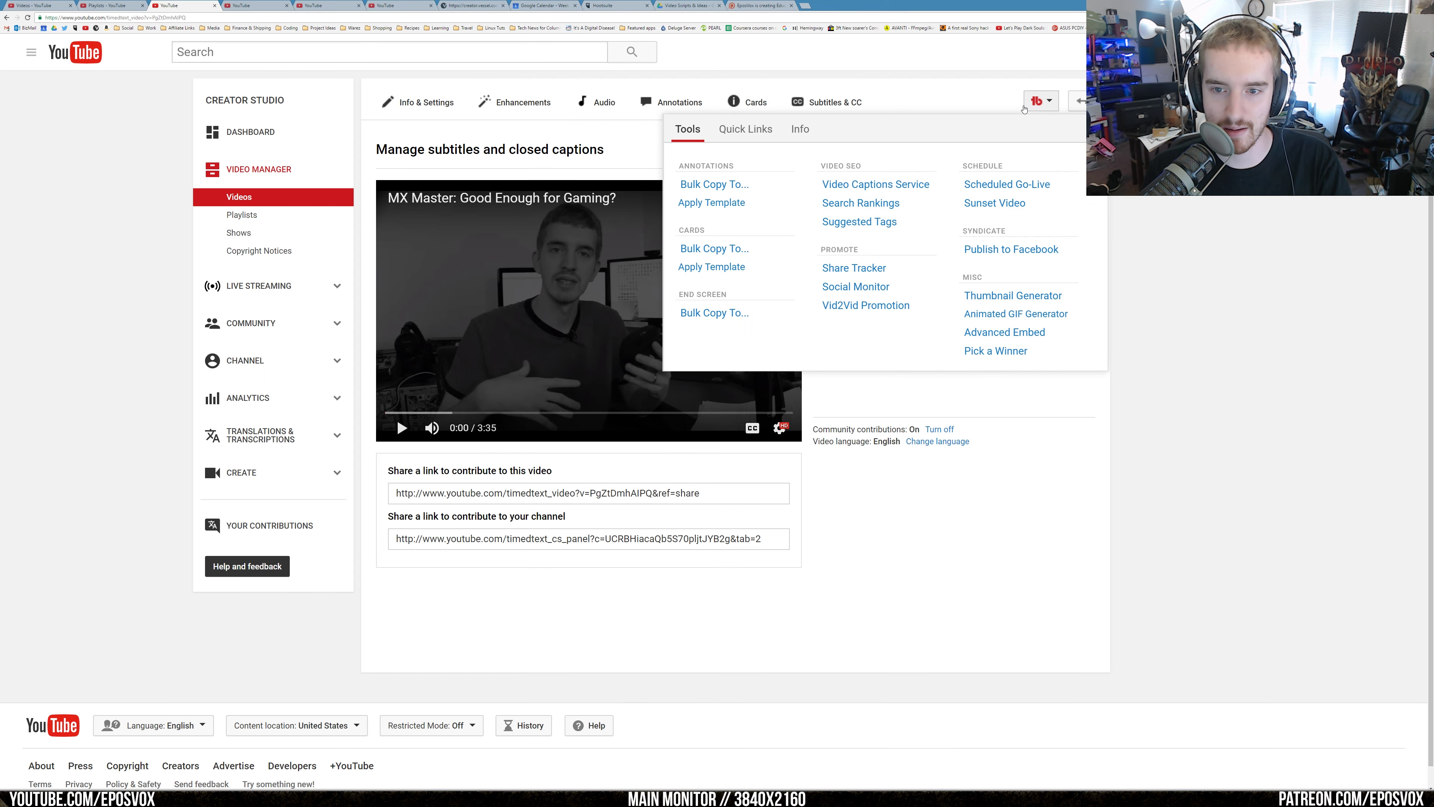
{"action": "left_click", "coordinate": [1185, 239]}
{"action": "key", "text": "F5"}
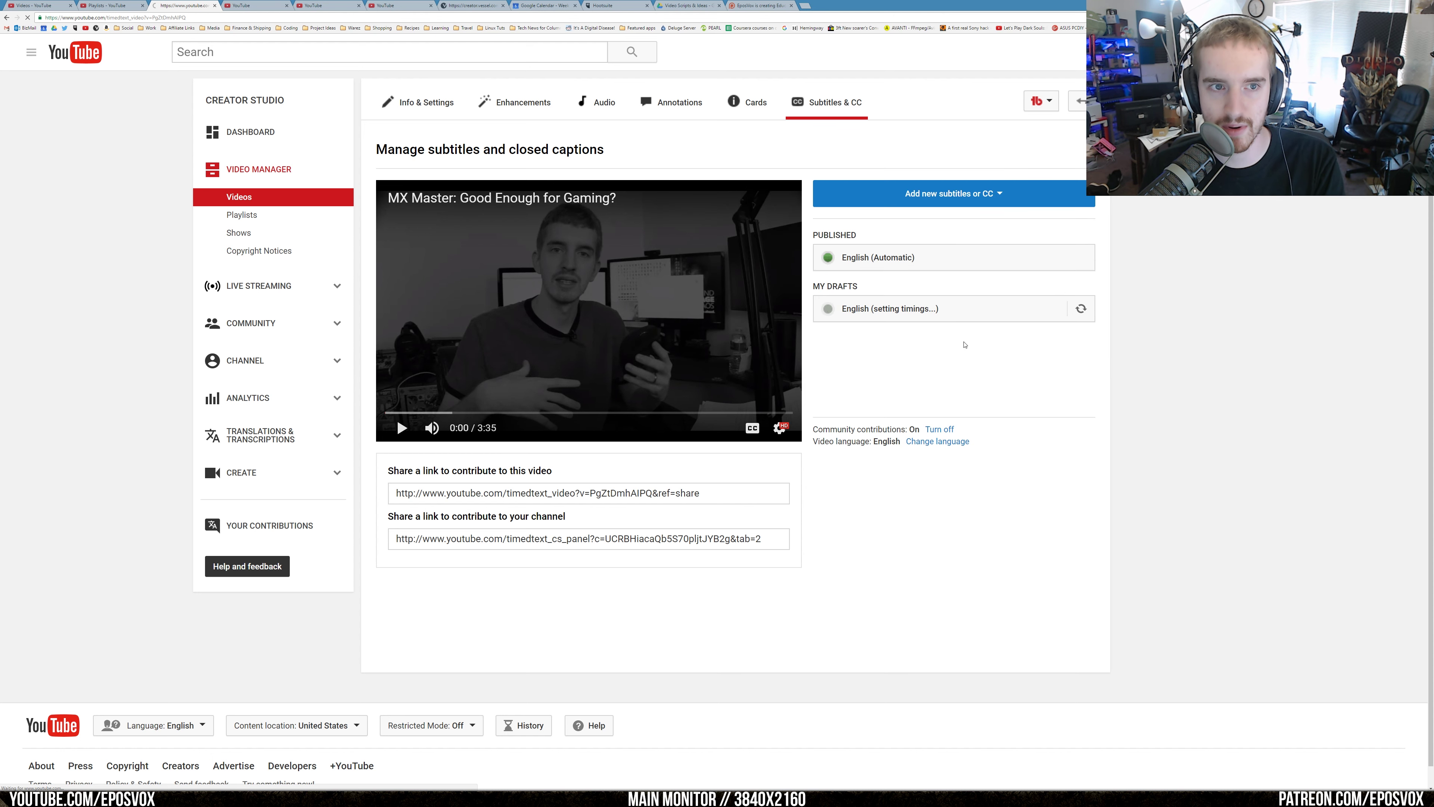
{"action": "left_click", "coordinate": [883, 309]}
{"action": "scroll", "coordinate": [480, 430], "scroll_direction": "down", "scroll_amount": 20}
{"action": "scroll", "coordinate": [598, 396], "scroll_direction": "up", "scroll_amount": 20}
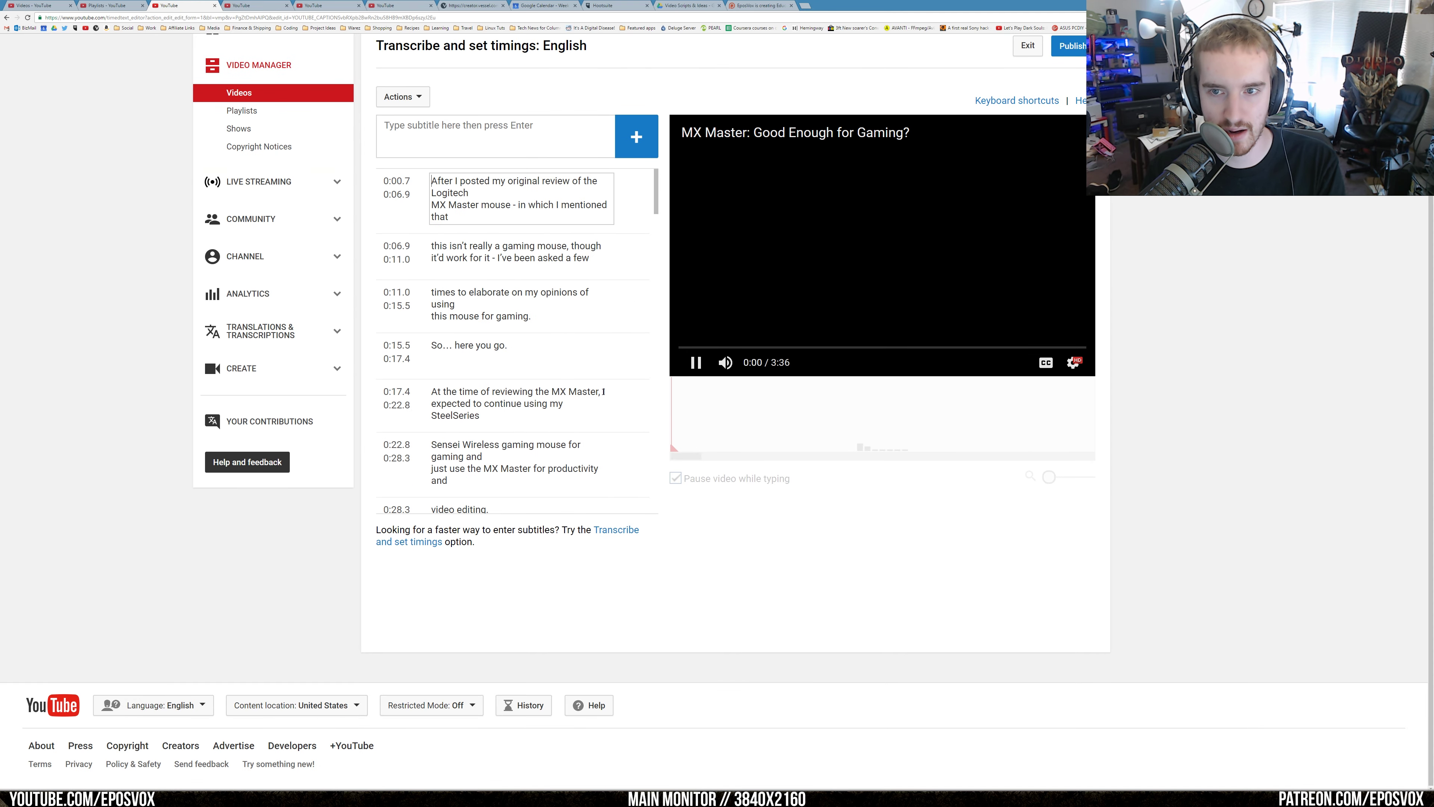
{"action": "left_click", "coordinate": [1070, 46]}
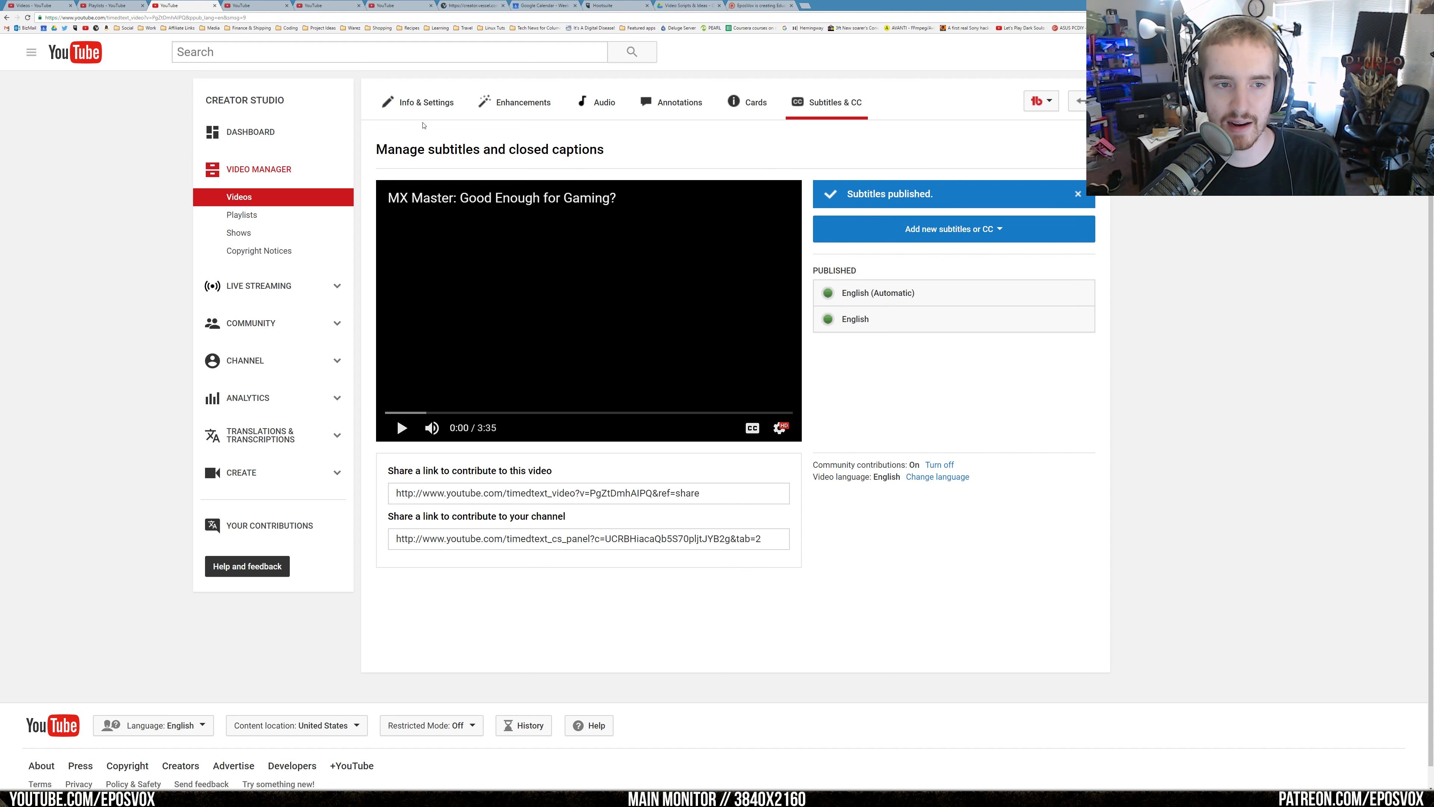
- Open the Publish to Facebook tool for the video and bring up the October 30 – November 5, 2016 week in Google Calendar
{"action": "left_click", "coordinate": [1041, 100]}
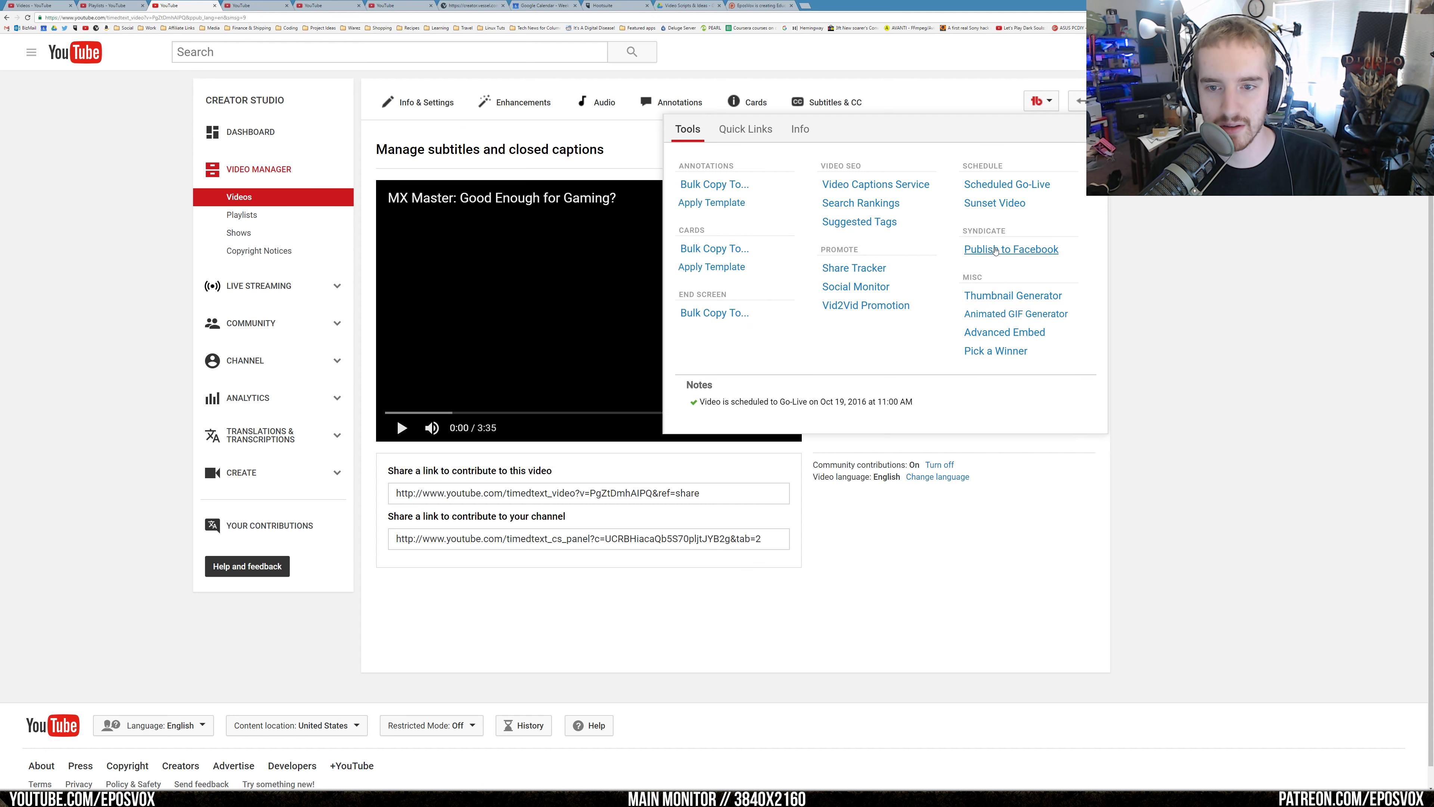
{"action": "left_click", "coordinate": [995, 250]}
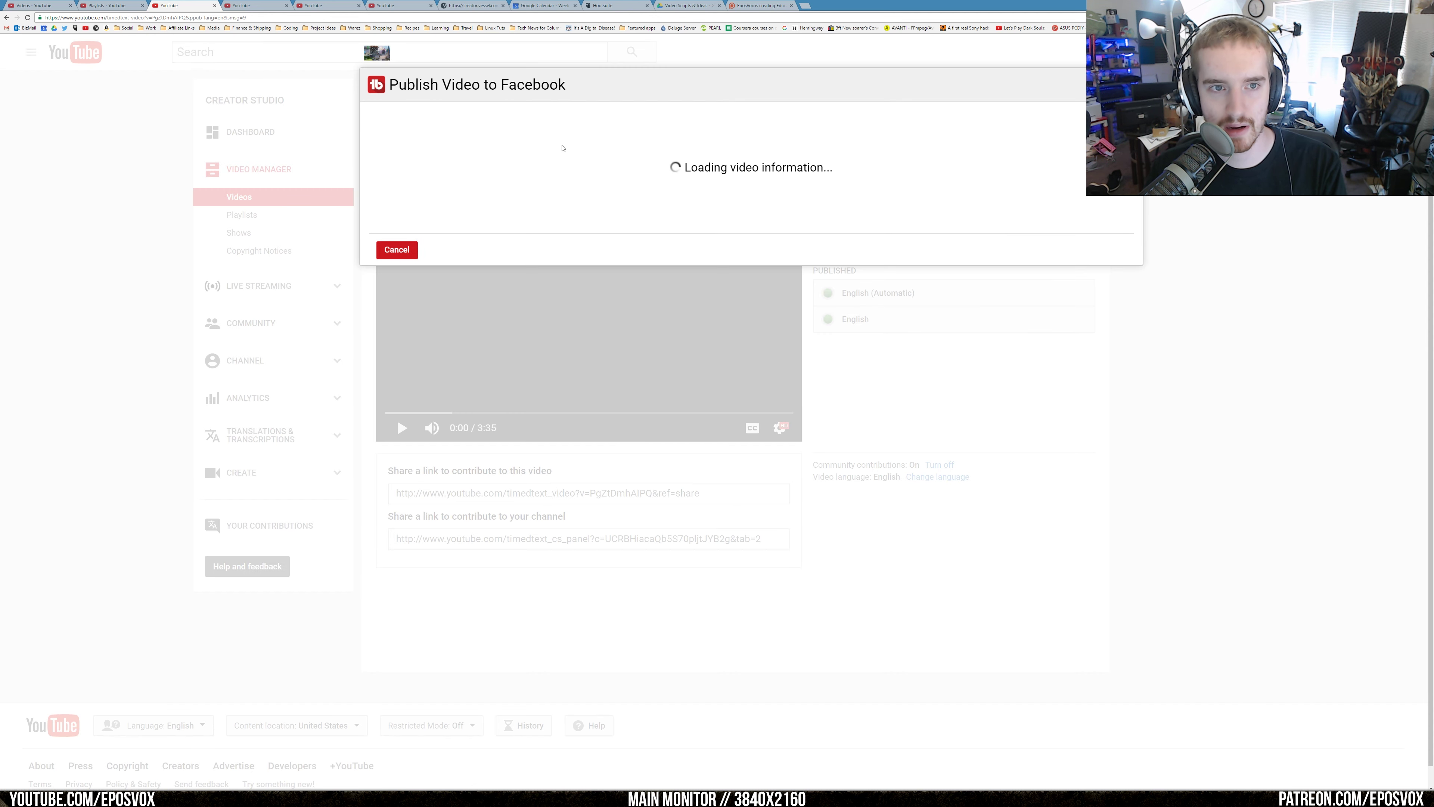
{"action": "left_click", "coordinate": [543, 5]}
{"action": "left_click", "coordinate": [134, 72]}
{"action": "left_click", "coordinate": [135, 73]}
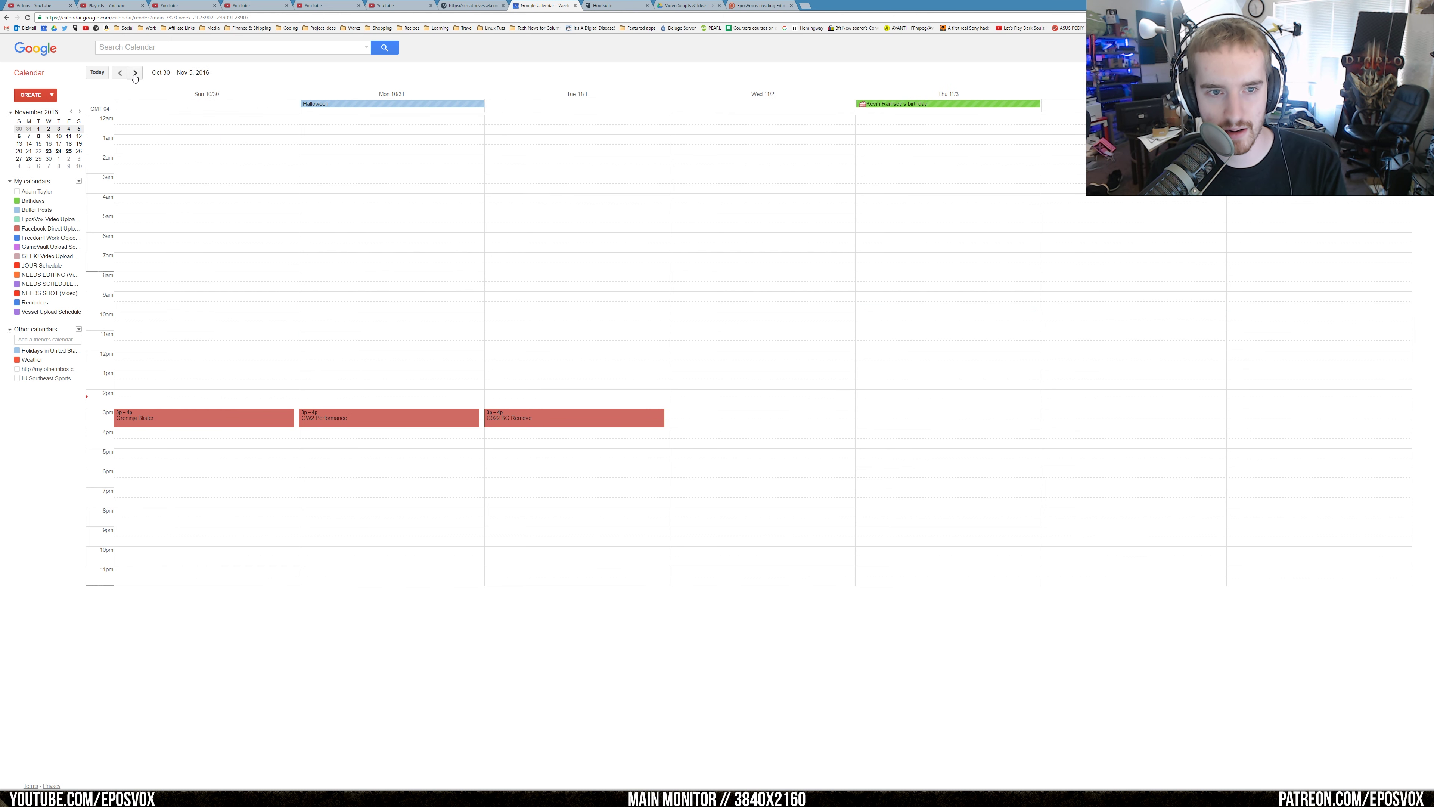
- Create the event MX Master Gaming on Wednesday 11/2/2016 at 3:00pm in the Facebook Direct Uploads calendar and save it
{"action": "double_click", "coordinate": [709, 418]}
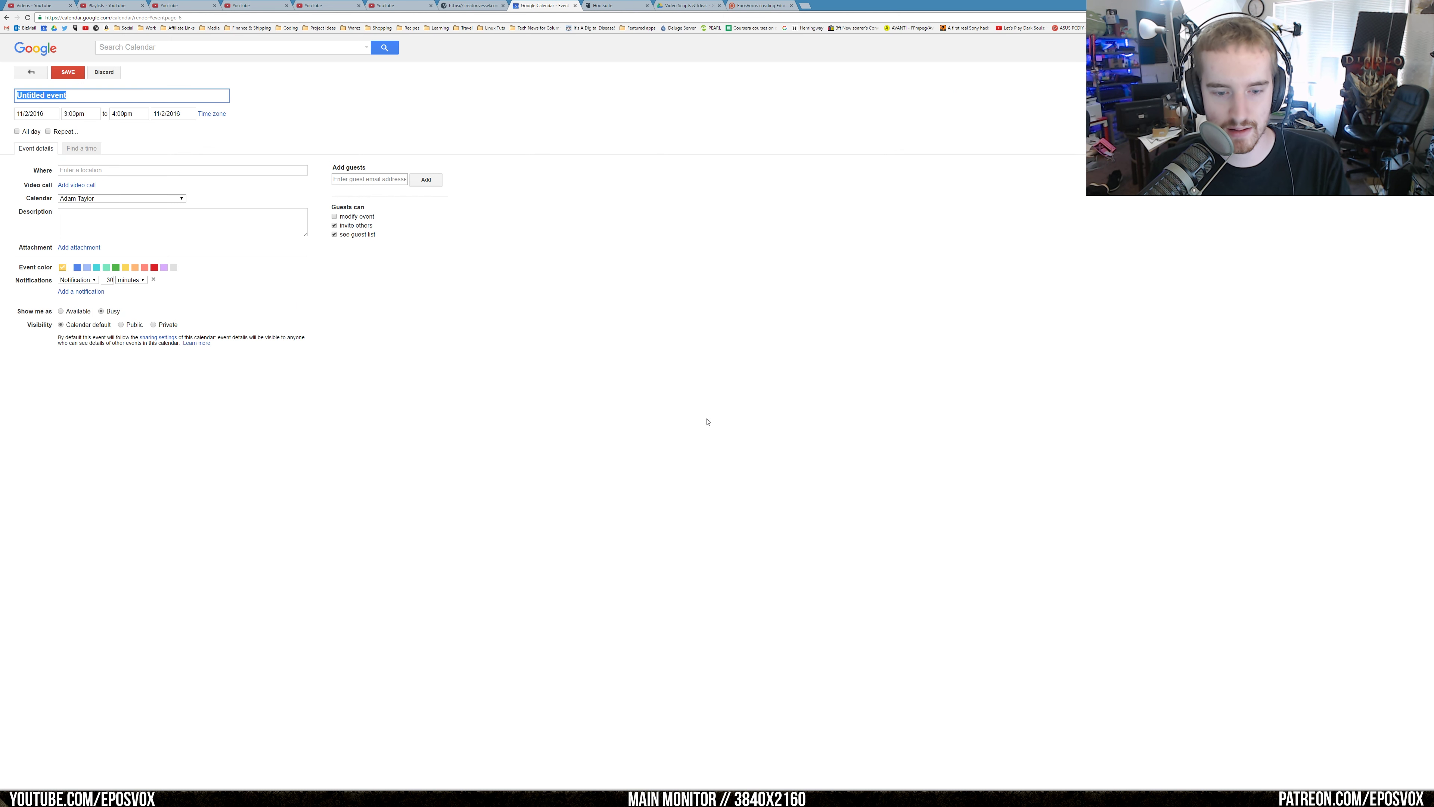
{"action": "type", "text": "MX Master Gaming"}
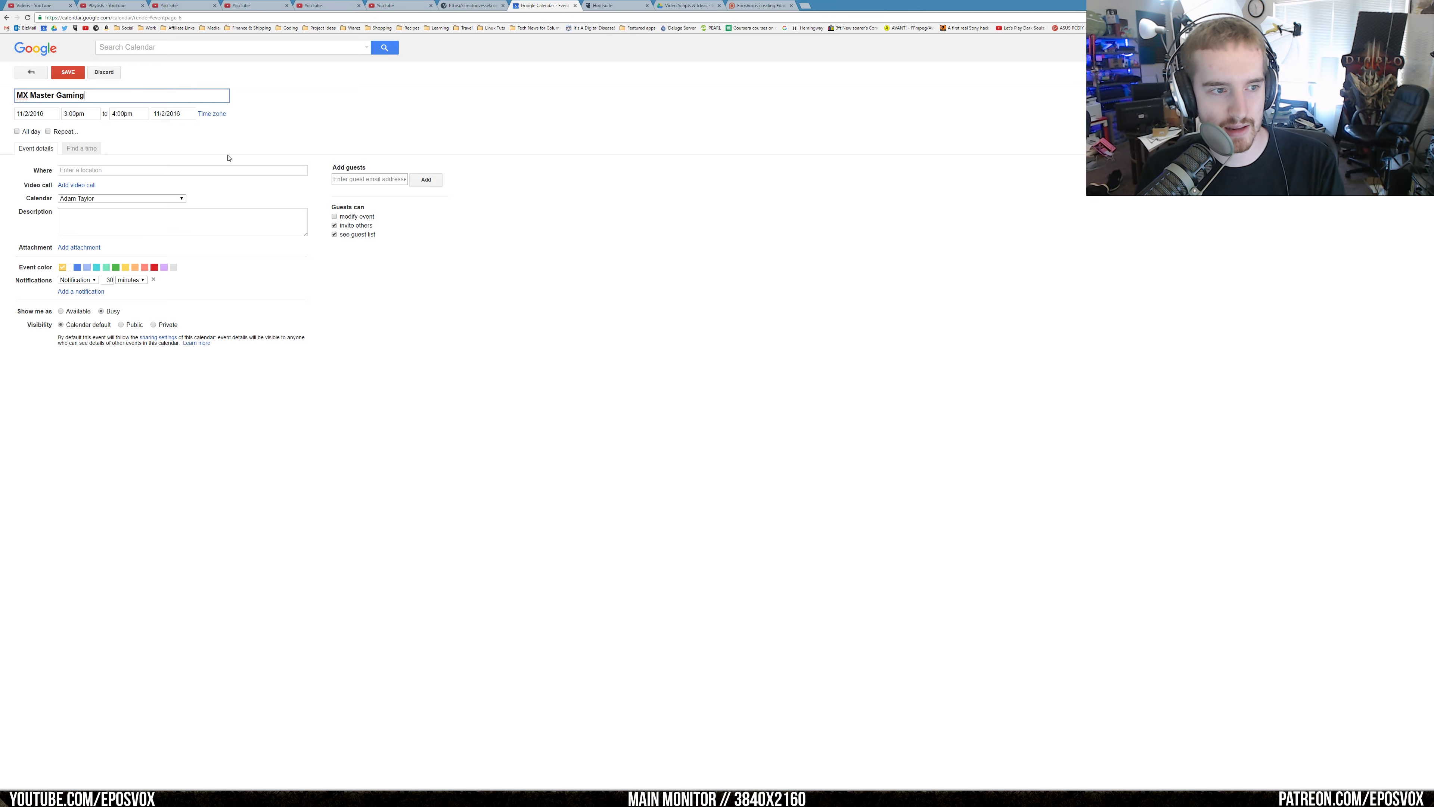
{"action": "left_click", "coordinate": [141, 199]}
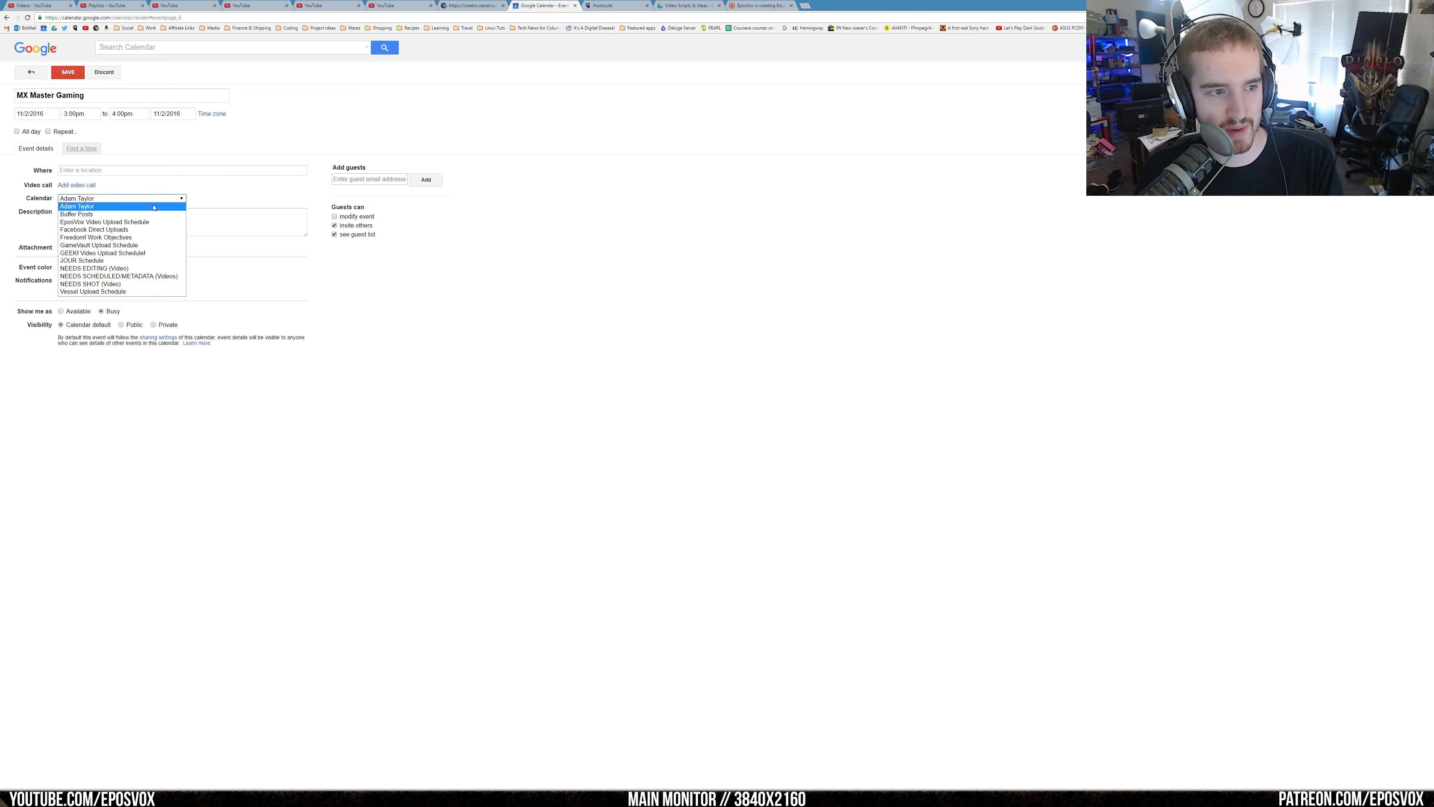
{"action": "left_click", "coordinate": [118, 230]}
{"action": "left_click", "coordinate": [67, 71]}
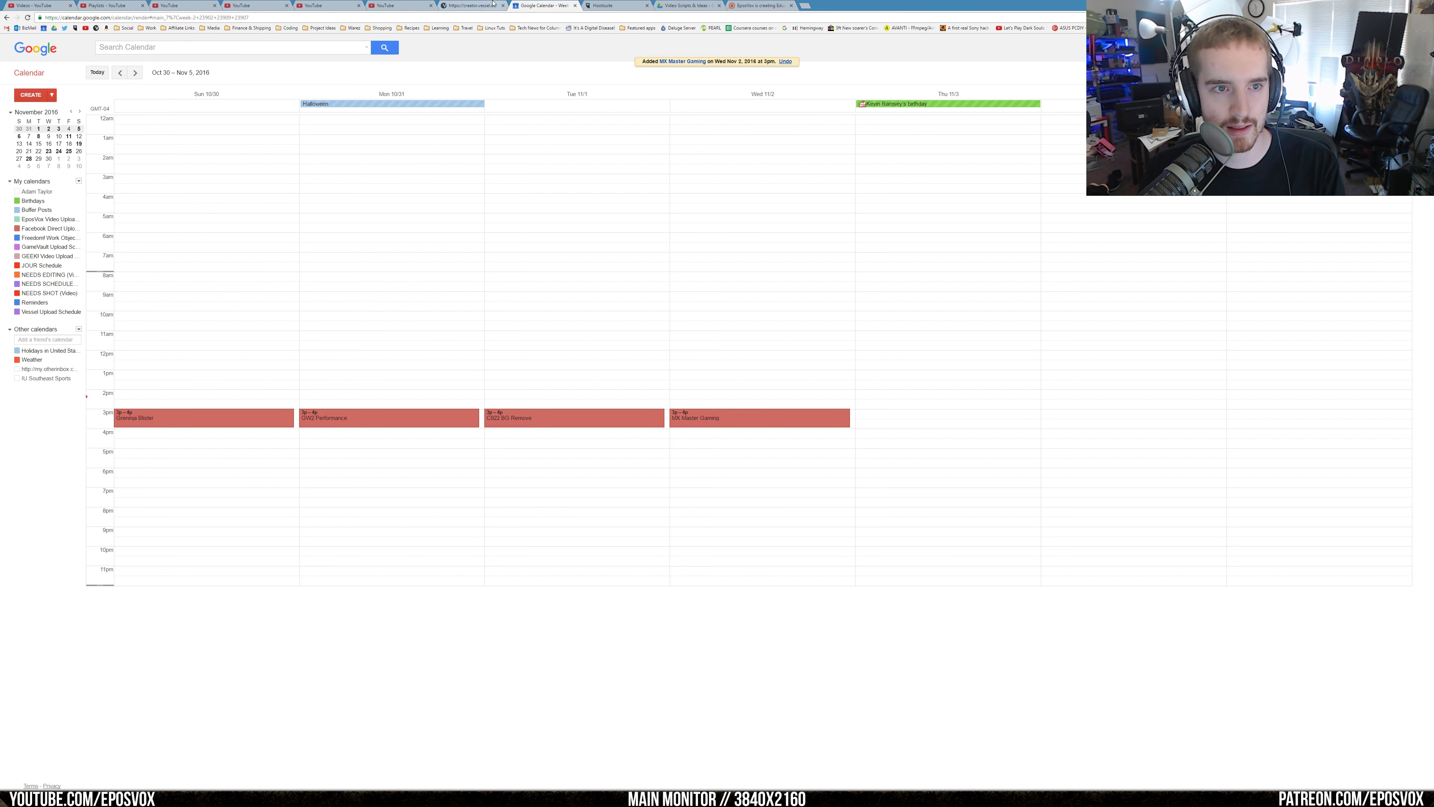
- Return to the Facebook publishing form and set the video to publish in the future on 11/02/2016
{"action": "left_click", "coordinate": [466, 5]}
{"action": "left_click", "coordinate": [217, 5]}
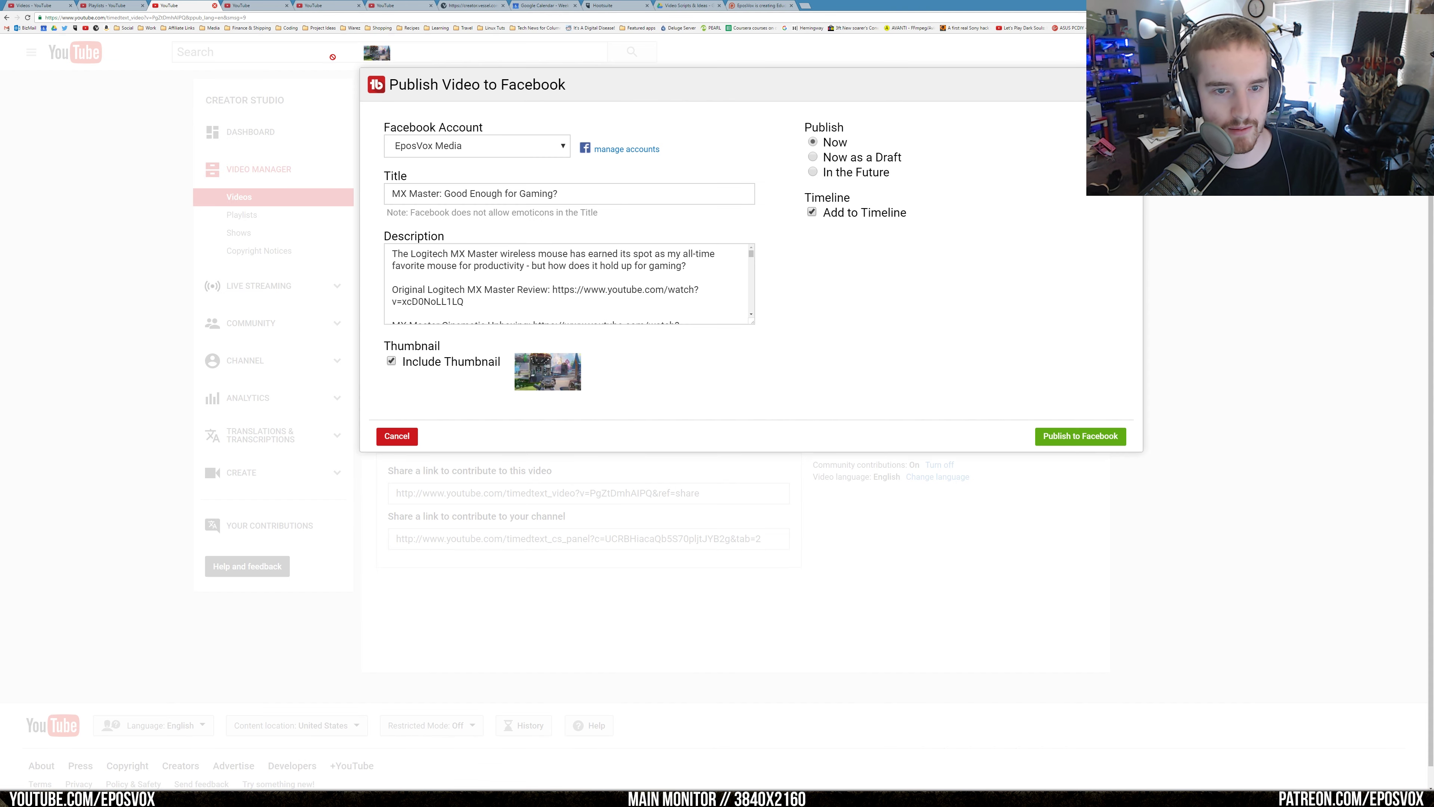
{"action": "left_click", "coordinate": [850, 172]}
{"action": "left_click", "coordinate": [853, 190]}
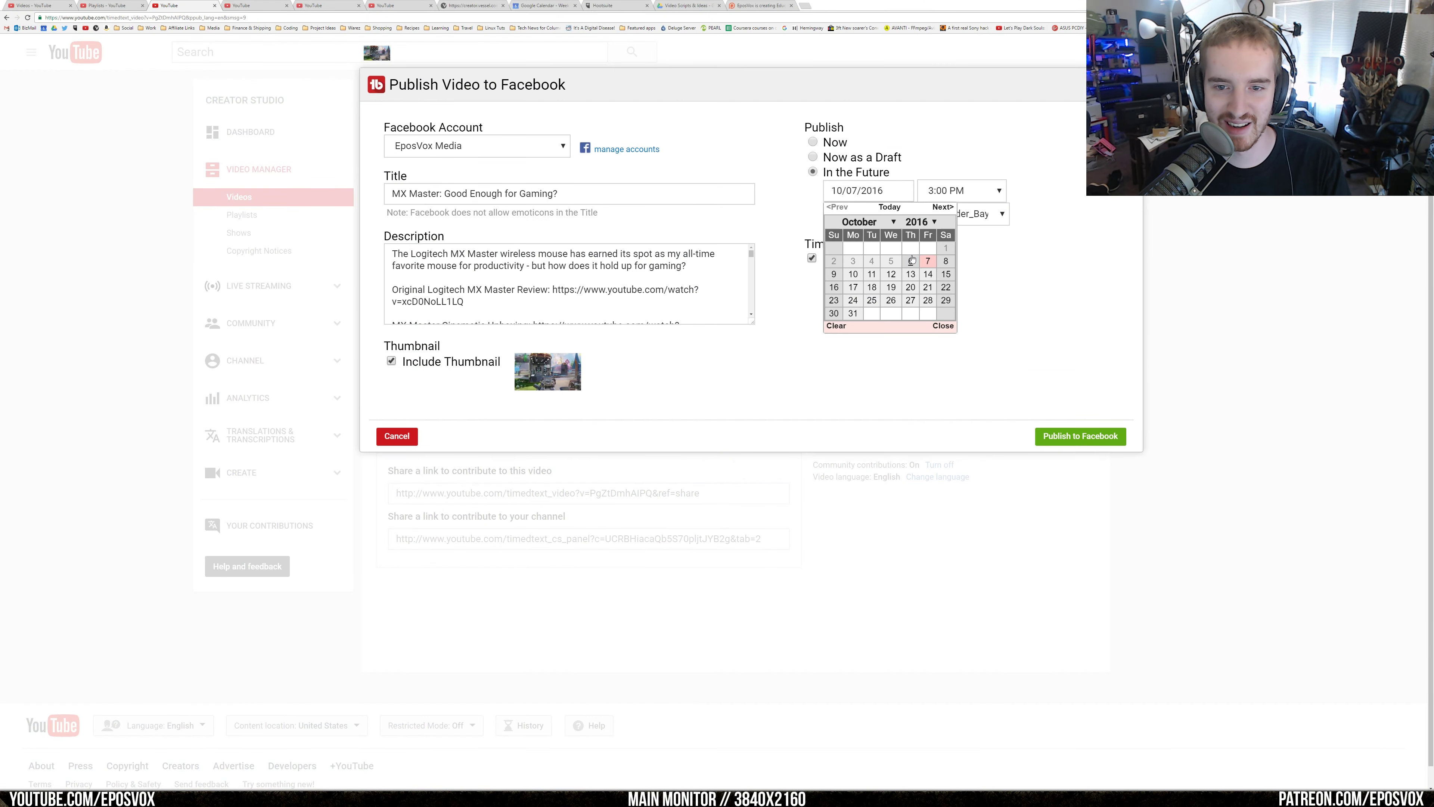
{"action": "left_click", "coordinate": [942, 207]}
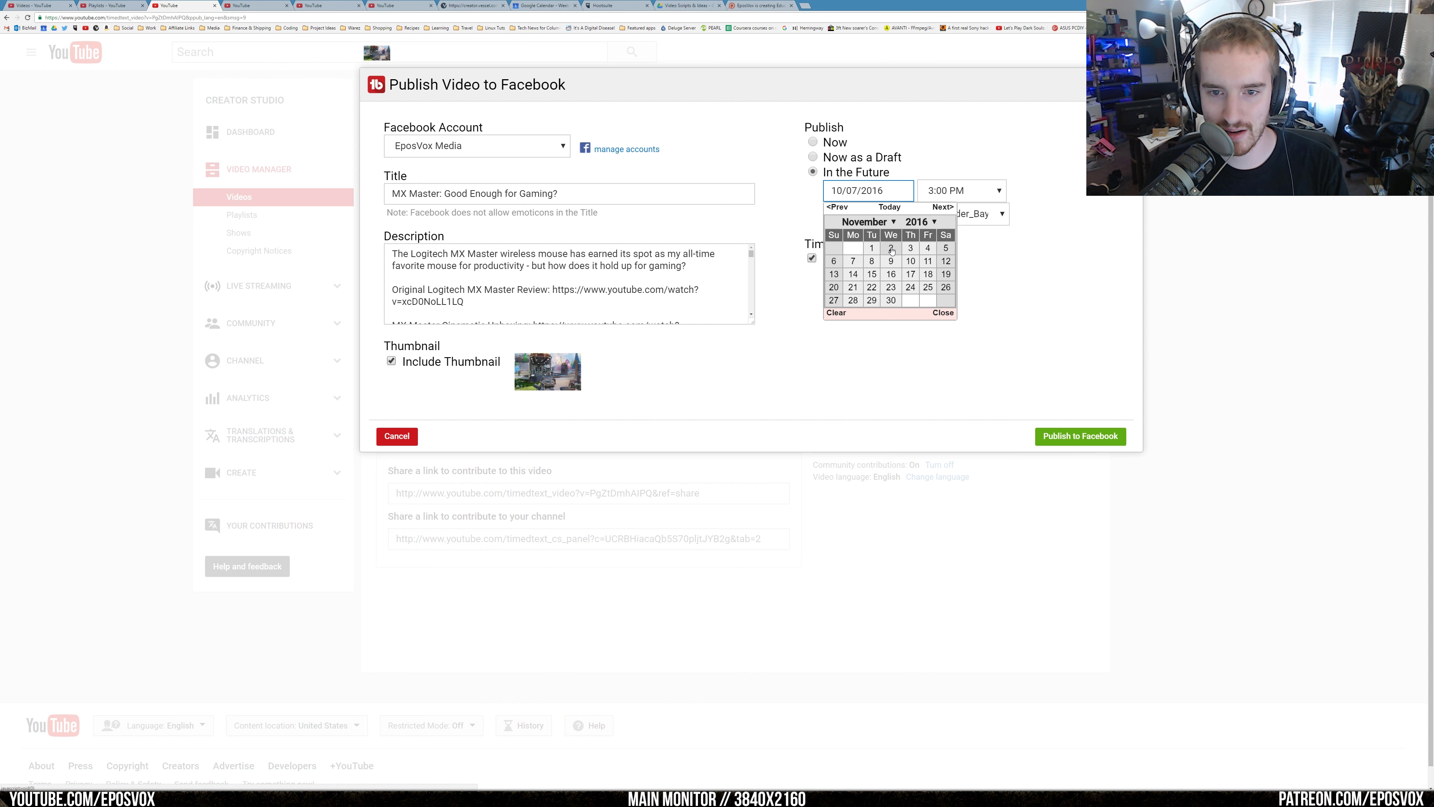
{"action": "left_click", "coordinate": [890, 248]}
- Set the time zone of the Facebook publication to (GMT -04:00) America/Louisville
{"action": "left_click", "coordinate": [963, 214]}
{"action": "left_click", "coordinate": [963, 216]}
{"action": "left_click", "coordinate": [964, 216]}
{"action": "scroll", "coordinate": [987, 316], "scroll_direction": "down", "scroll_amount": 5}
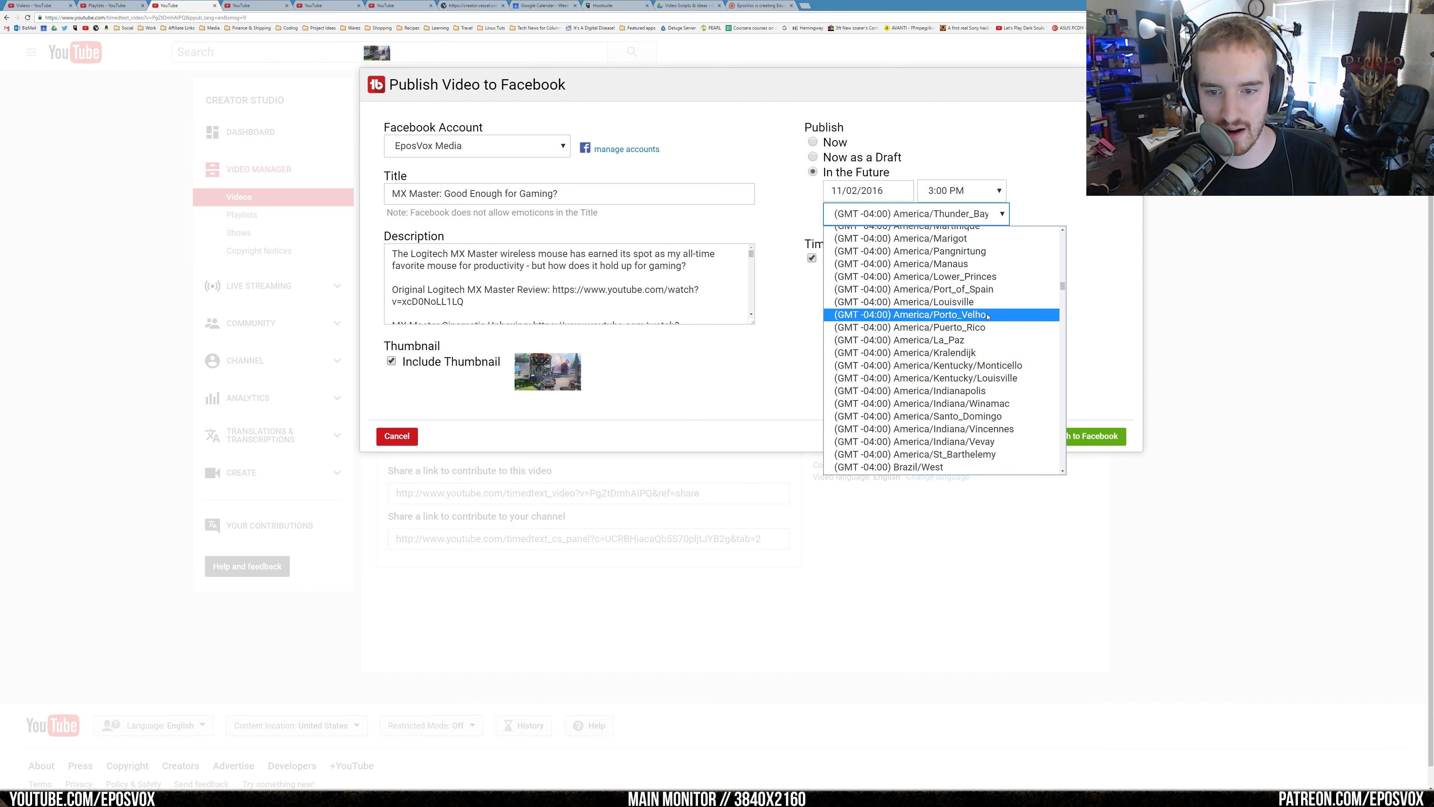
{"action": "left_click", "coordinate": [960, 301]}
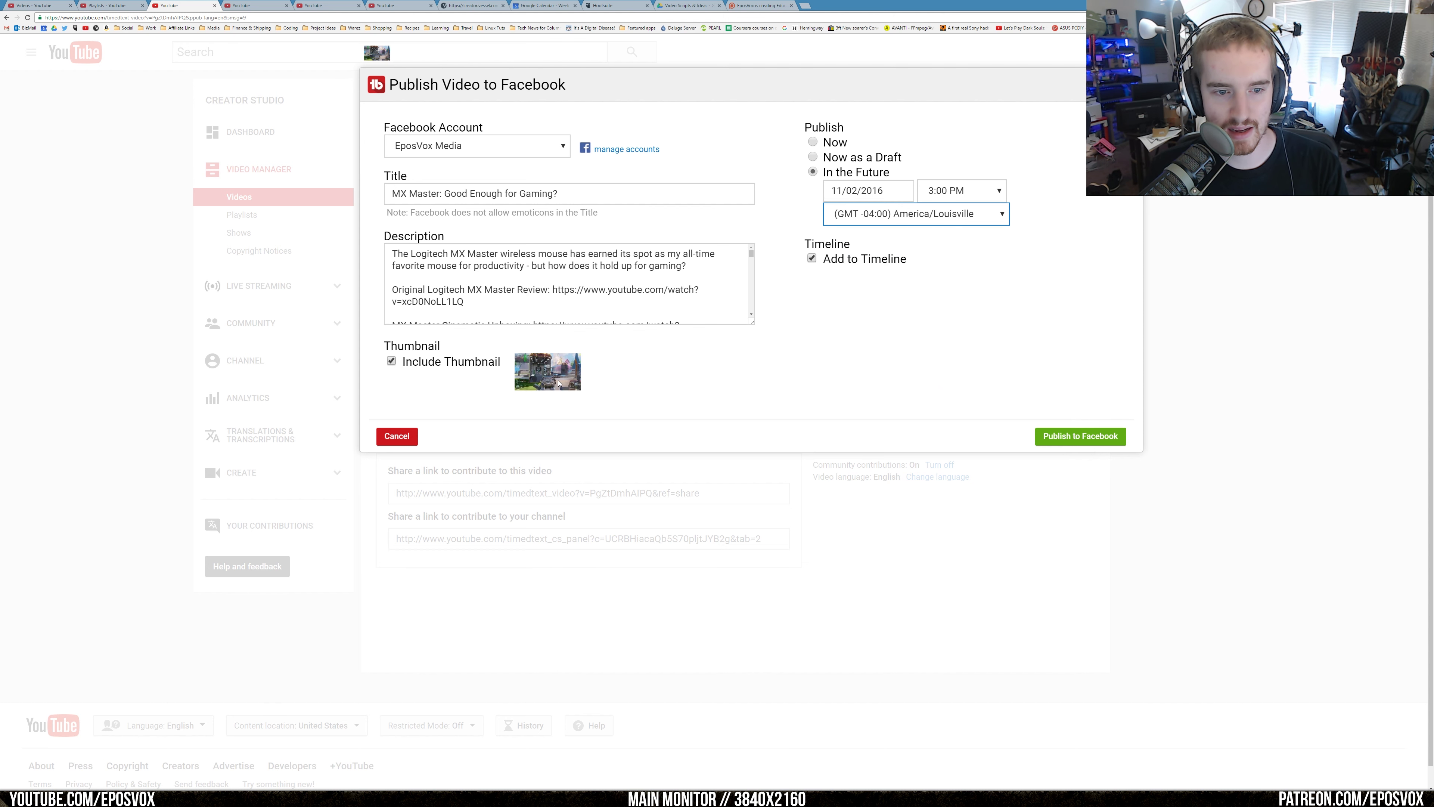
- Review the description and the available Facebook accounts, keep EposVox Media, and submit the video for publishing to Facebook
{"action": "scroll", "coordinate": [476, 361], "scroll_direction": "down", "scroll_amount": 1}
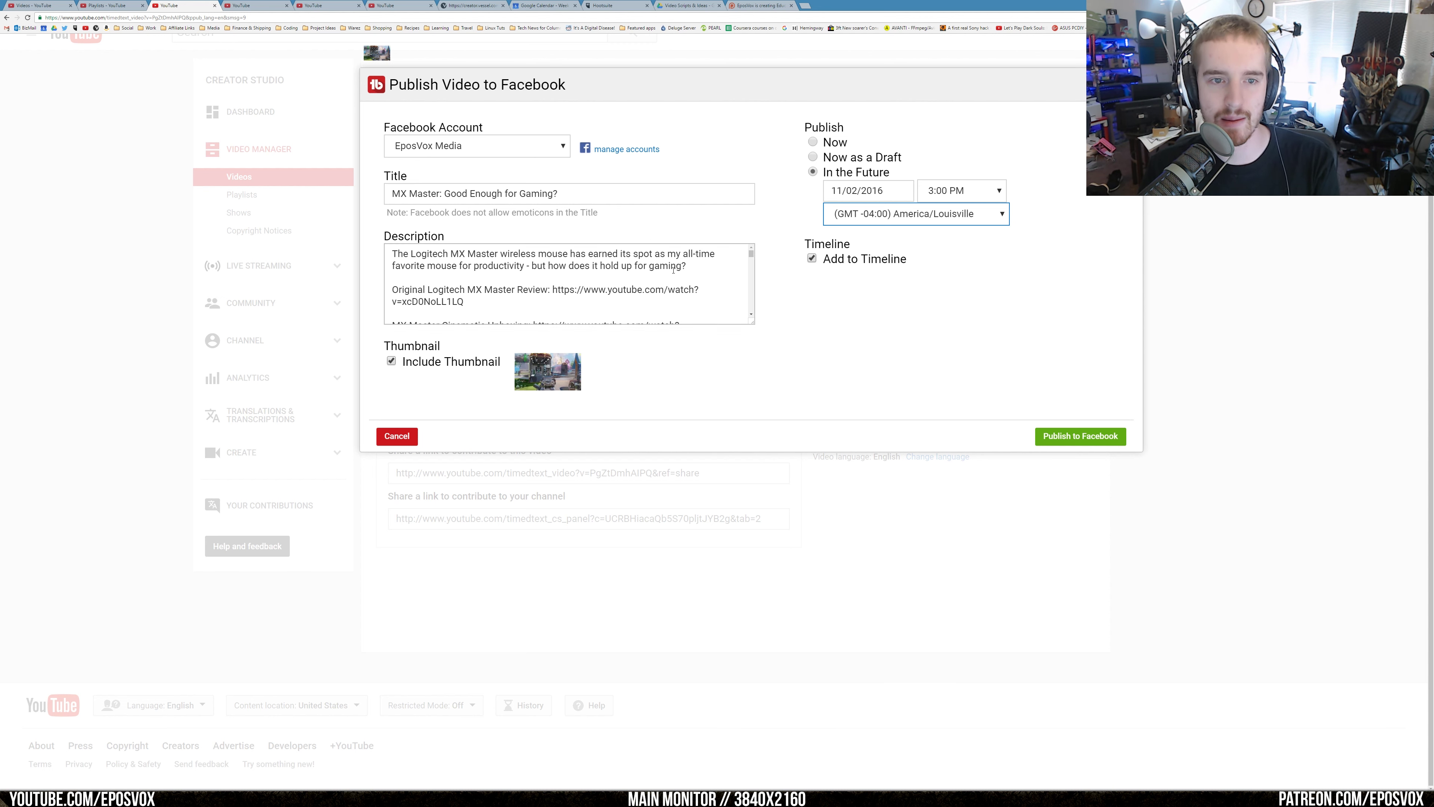
{"action": "left_click_drag", "start_coordinate": [718, 305], "coordinate": [775, 364]}
{"action": "left_click", "coordinate": [571, 279]}
{"action": "left_click", "coordinate": [542, 149]}
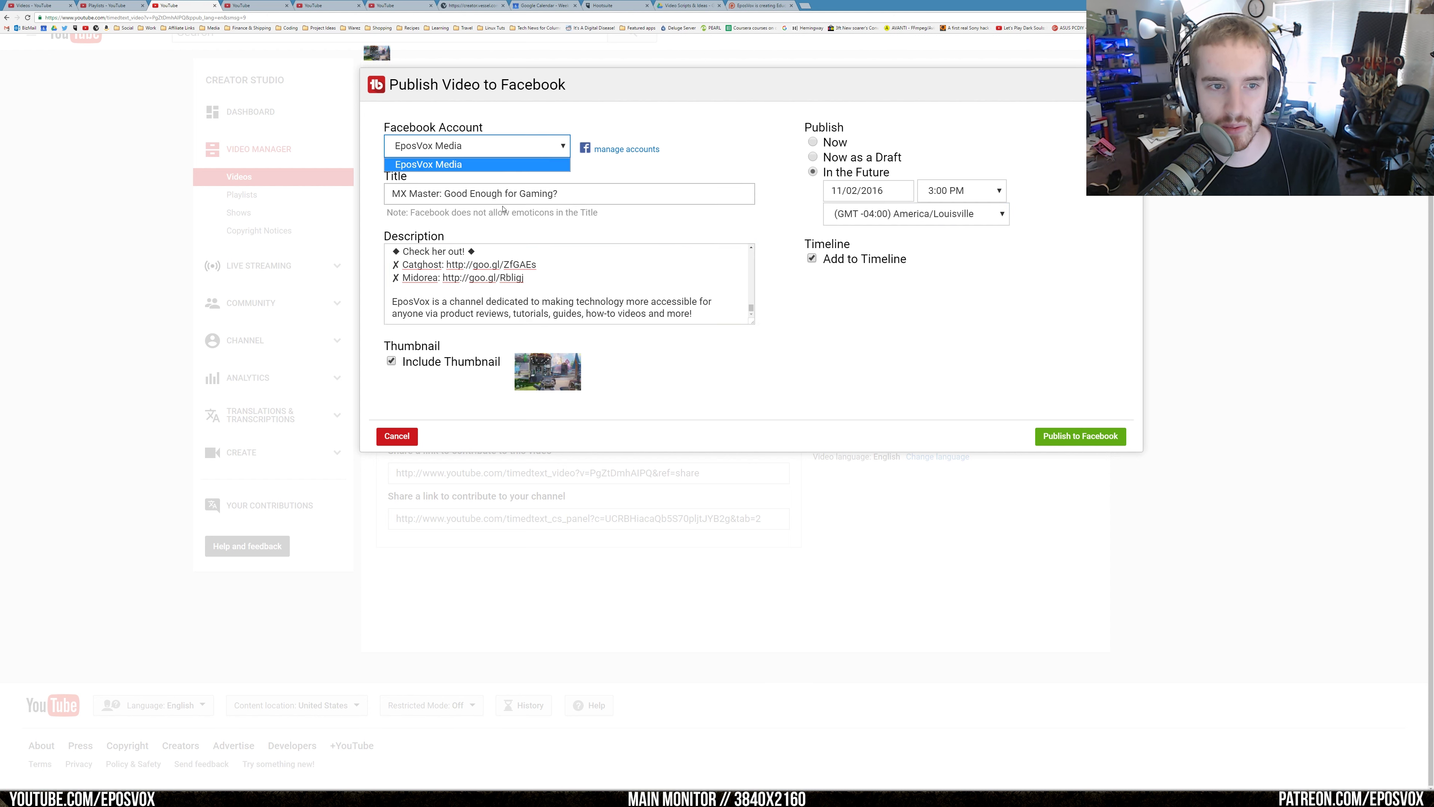
{"action": "left_click", "coordinate": [542, 152]}
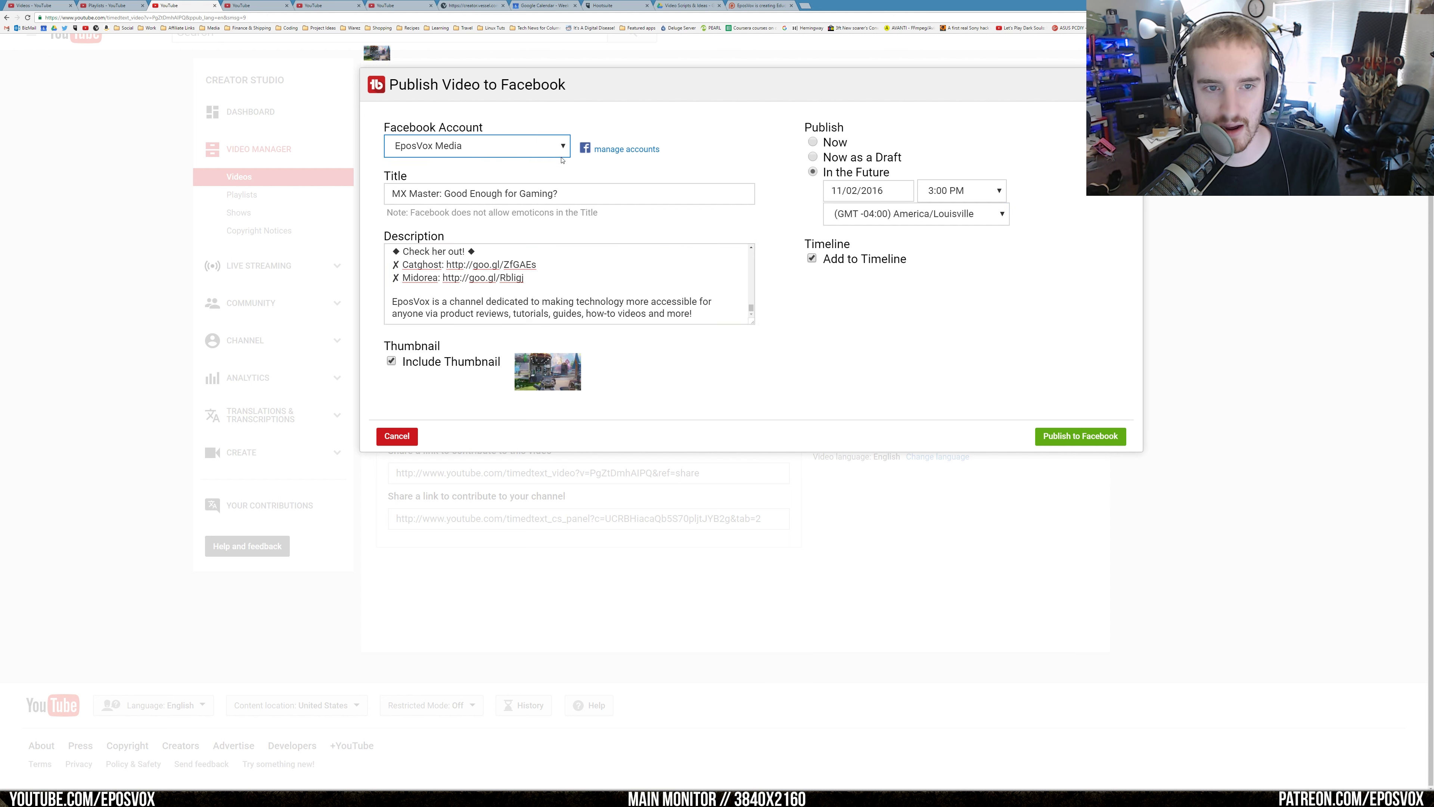
{"action": "left_click", "coordinate": [513, 156]}
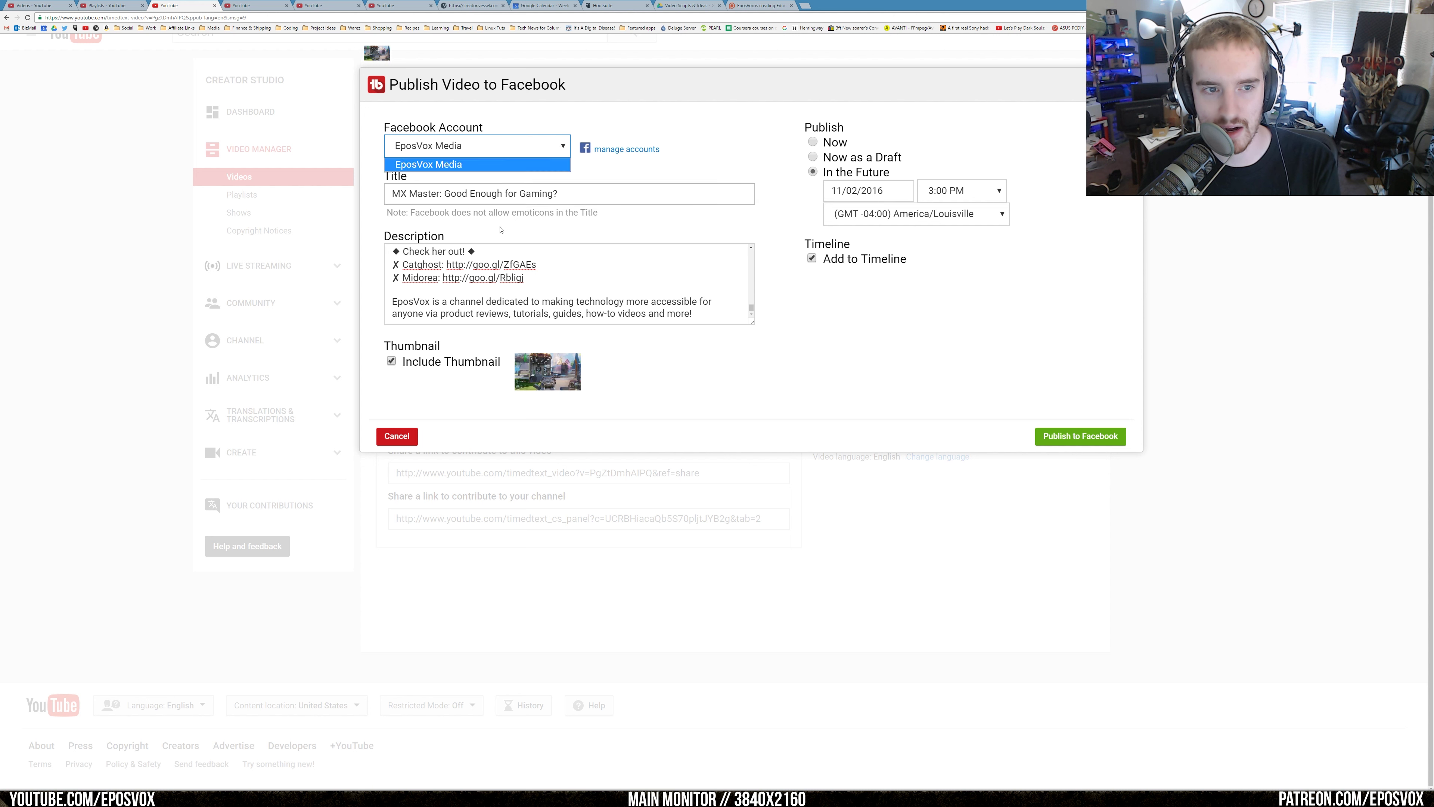
{"action": "left_click", "coordinate": [528, 149]}
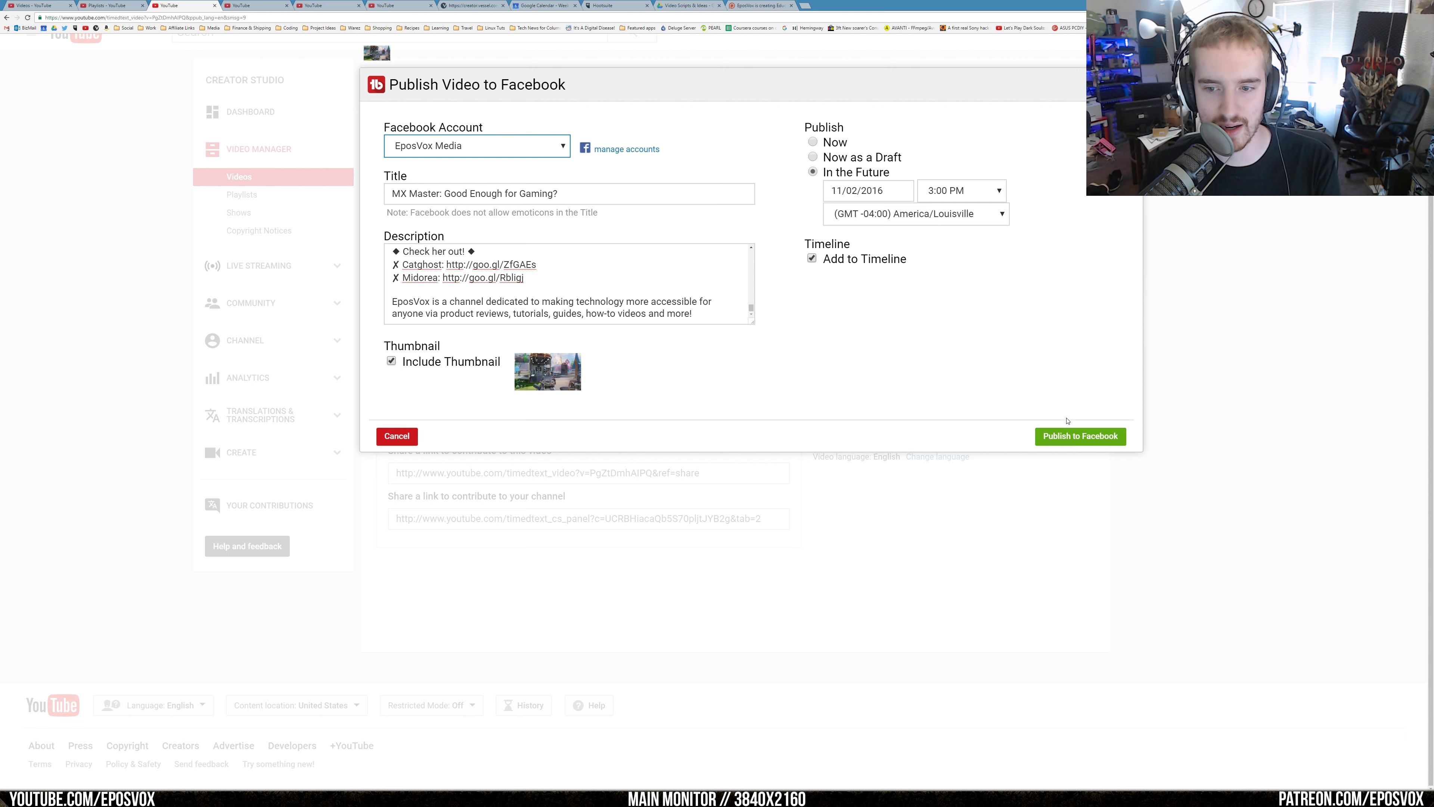
{"action": "left_click", "coordinate": [1072, 436]}
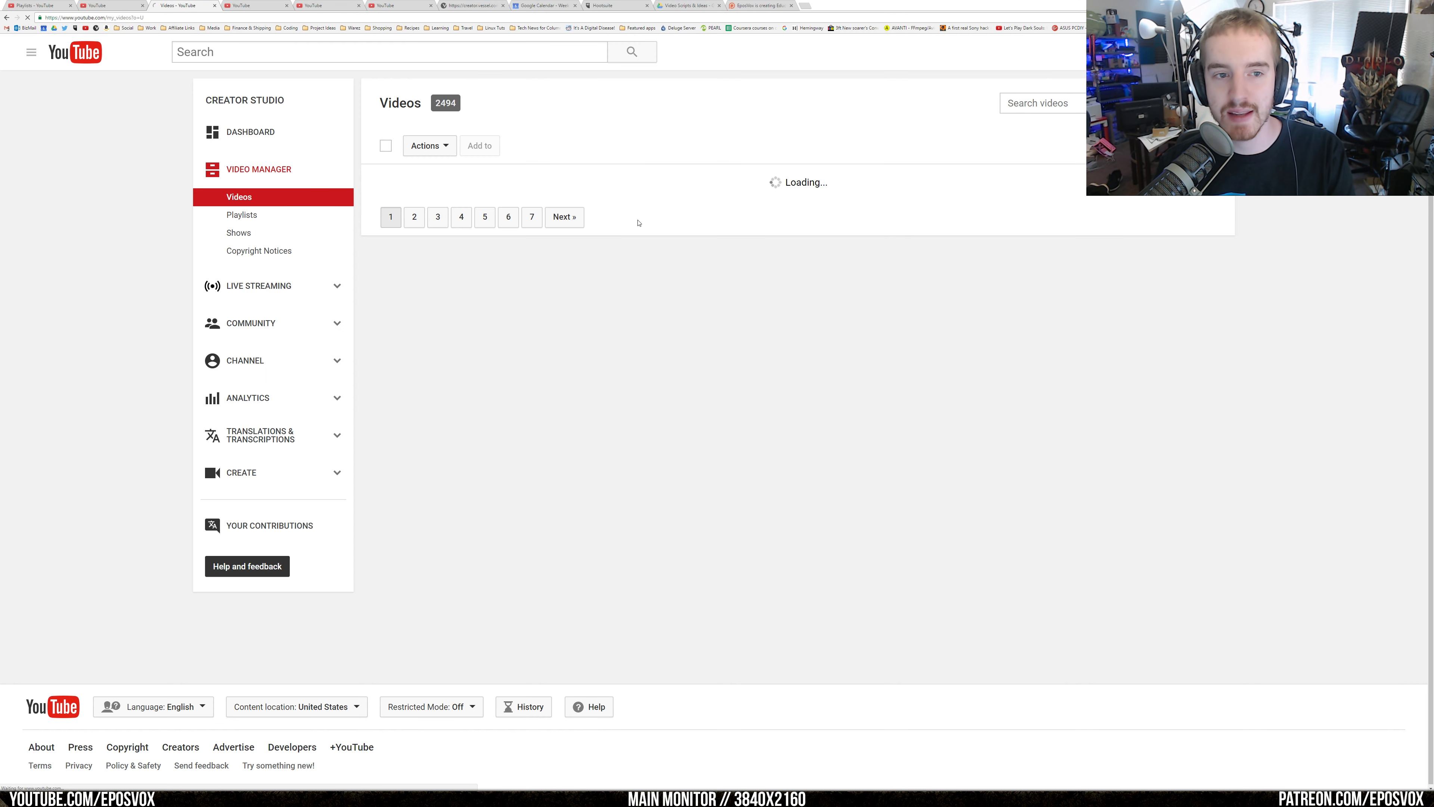
- Check the Facebook publishing progress and locate the MX Master video in the channel's video list
{"action": "key", "text": "ctrl+shift+Tab"}
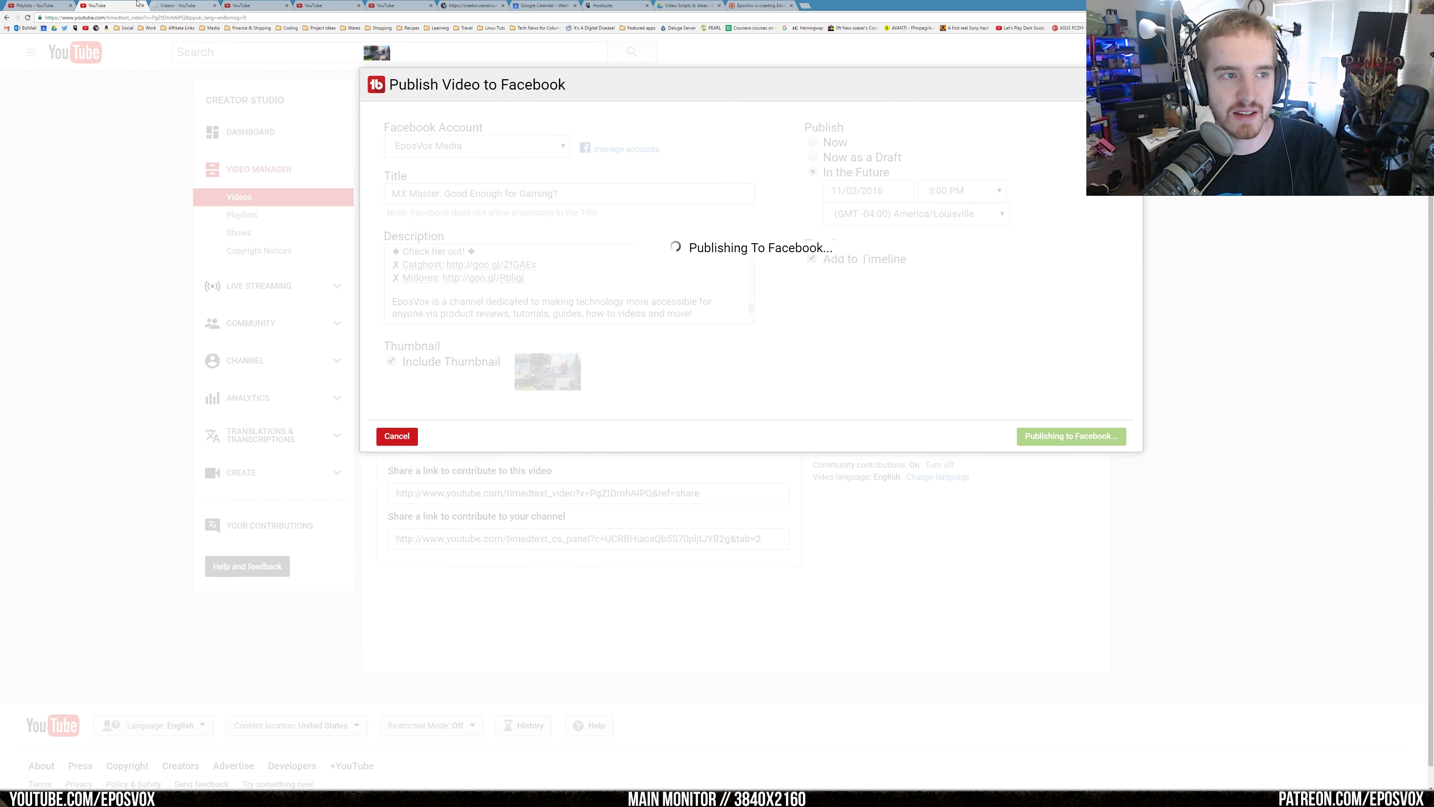
{"action": "key", "text": "ctrl+Tab"}
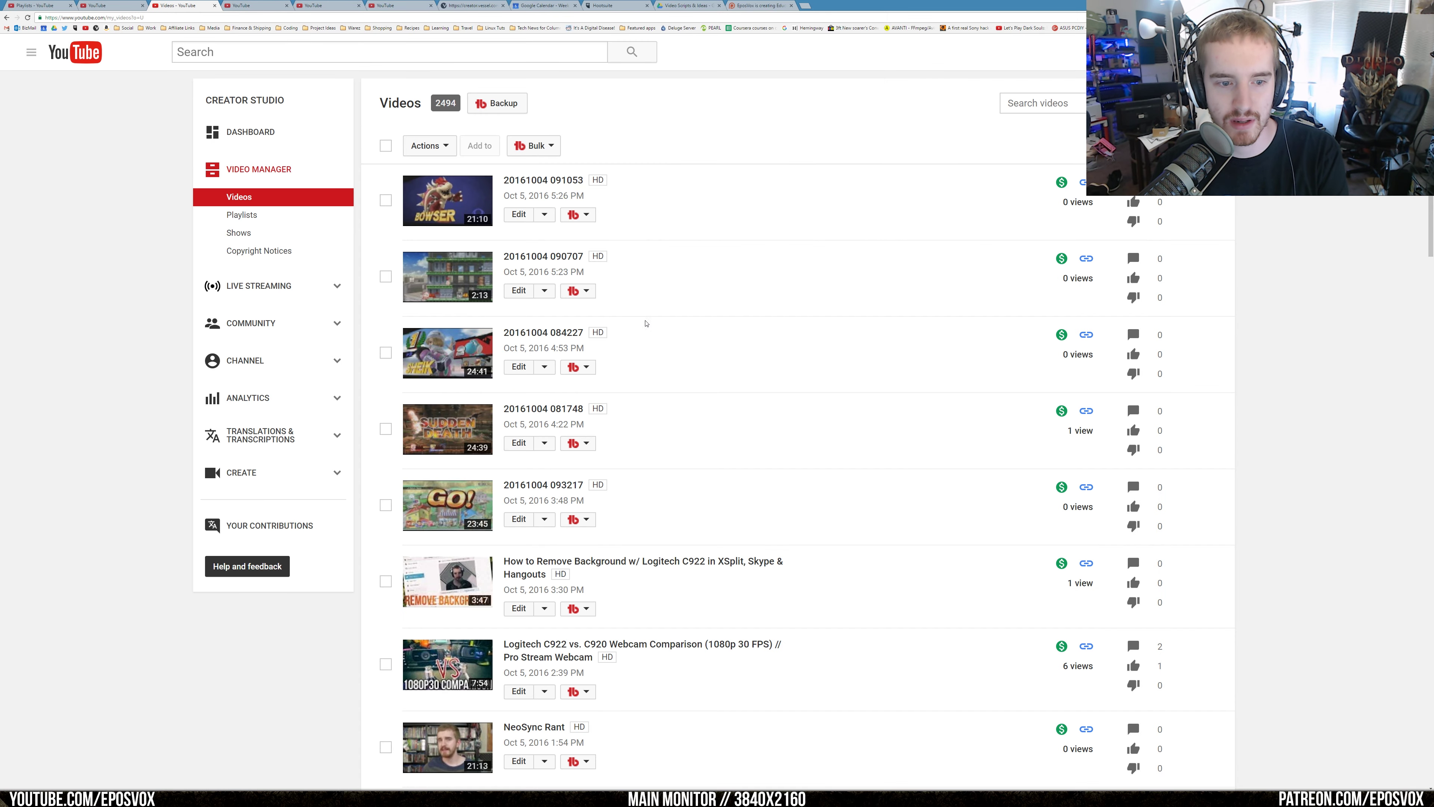
{"action": "scroll", "coordinate": [632, 328], "scroll_direction": "down", "scroll_amount": 5}
{"action": "scroll", "coordinate": [627, 346], "scroll_direction": "down", "scroll_amount": 10}
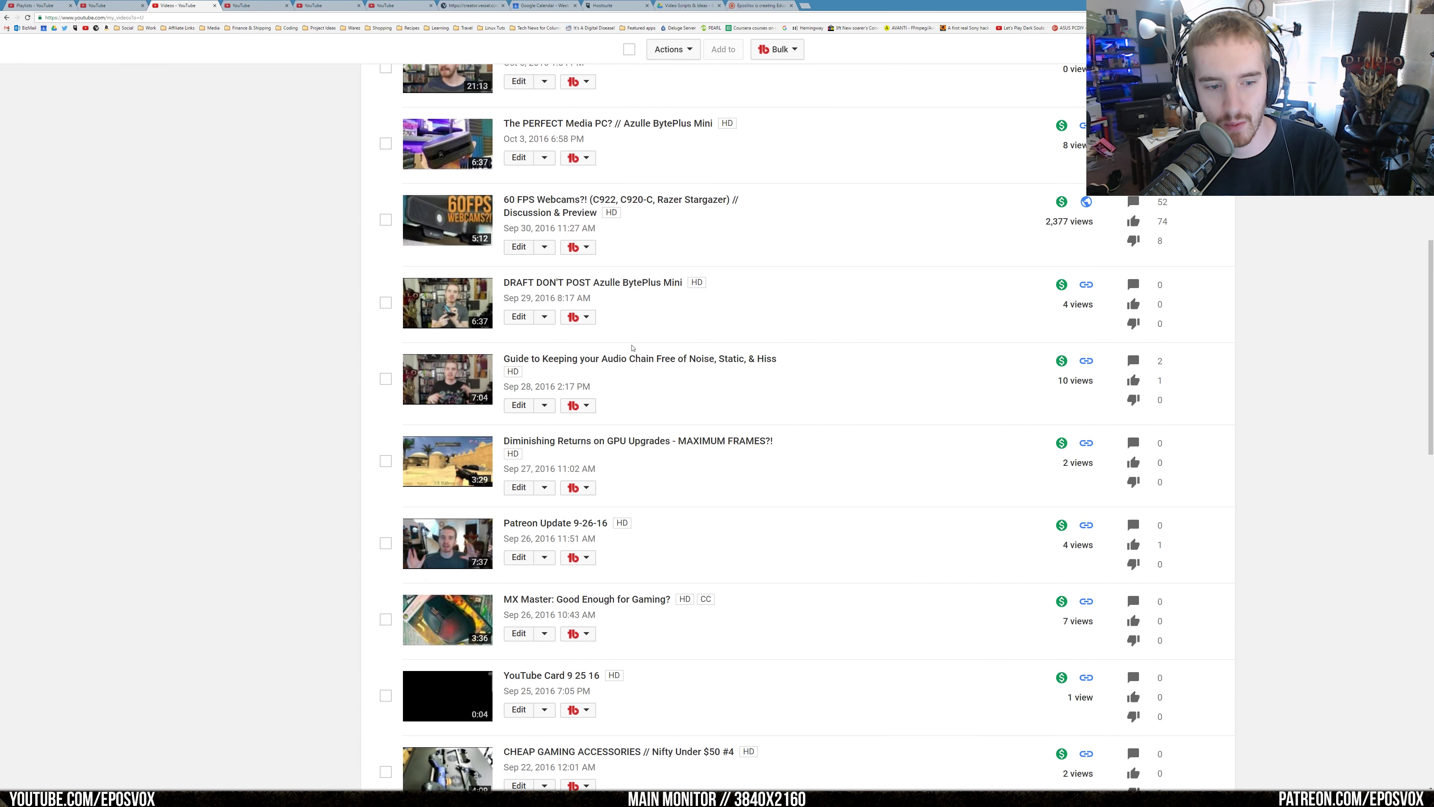
{"action": "scroll", "coordinate": [597, 316], "scroll_direction": "up", "scroll_amount": 1}
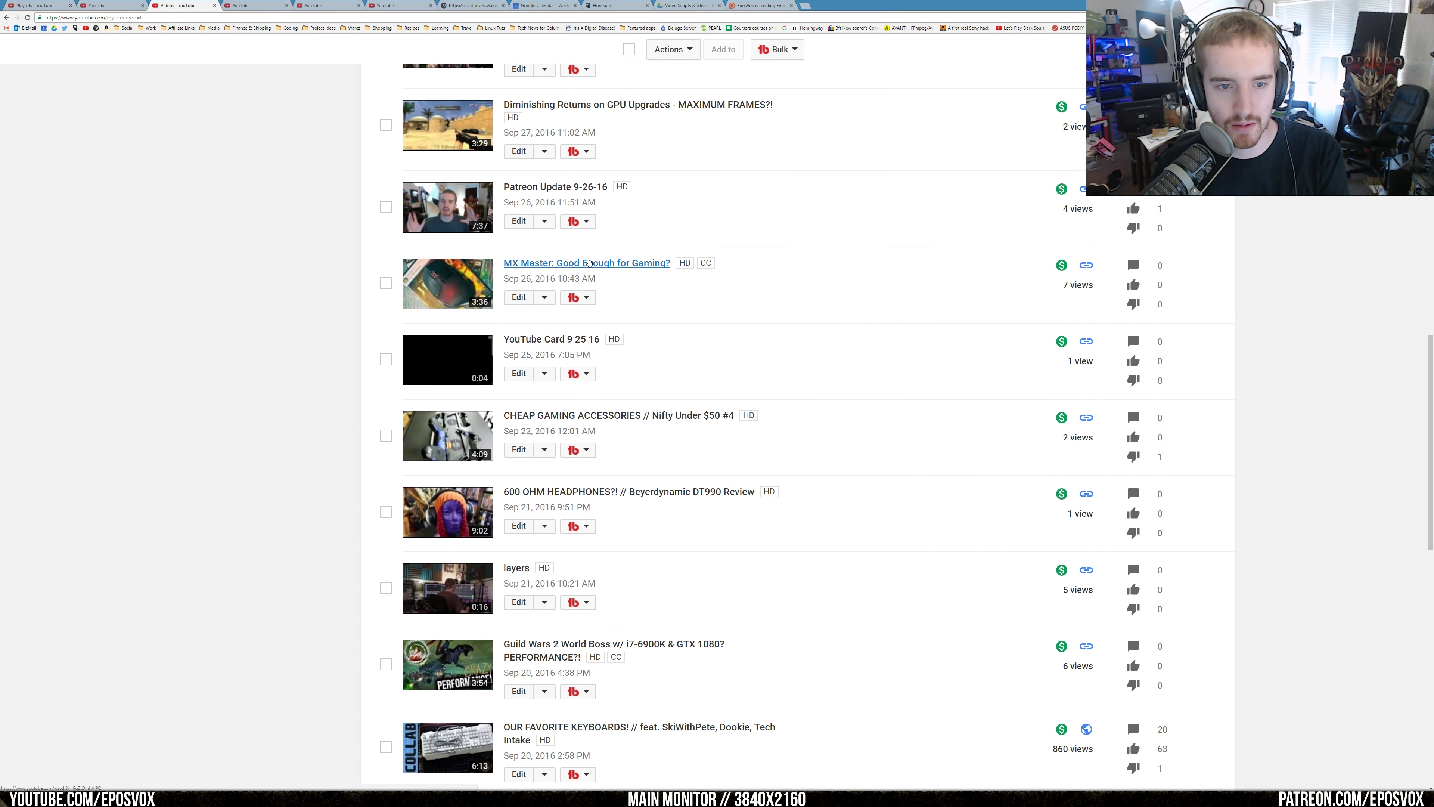
- Check the upload calendar for the current week and the week after it
{"action": "left_click", "coordinate": [536, 5]}
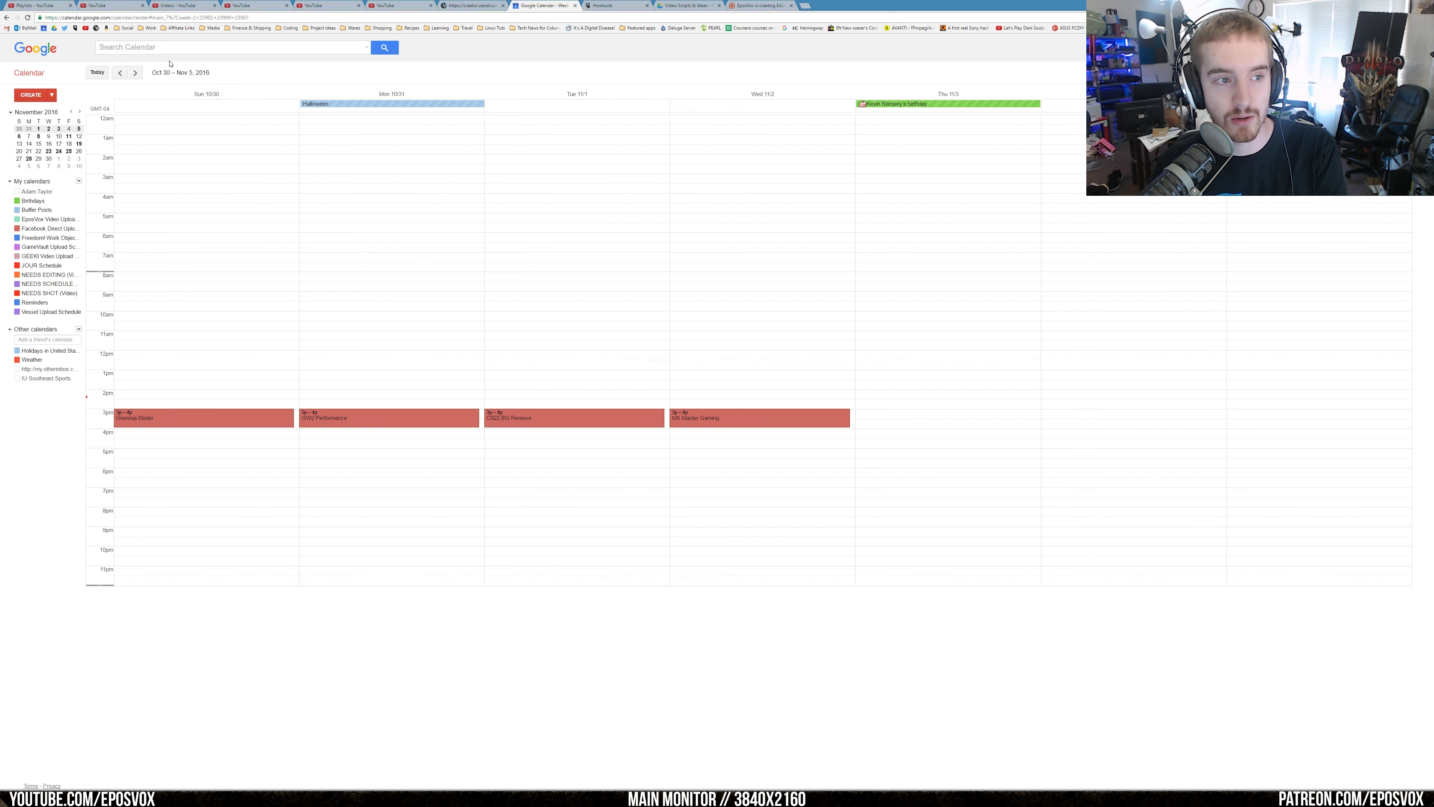
{"action": "left_click", "coordinate": [104, 72]}
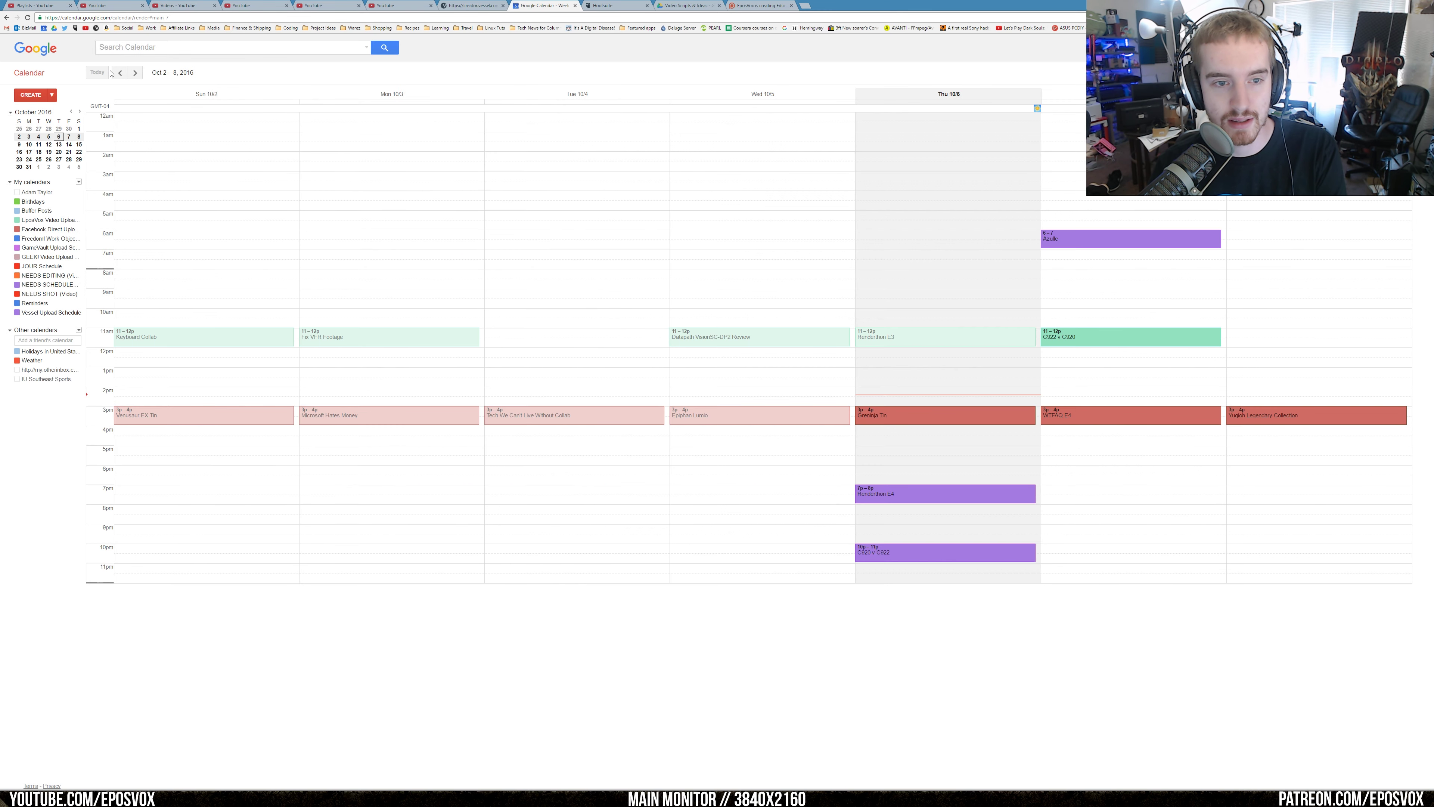
{"action": "left_click", "coordinate": [136, 73]}
- Switch to Hootsuite and examine the scheduled video posts day by day, along with the social profiles available for posting
{"action": "left_click", "coordinate": [593, 4]}
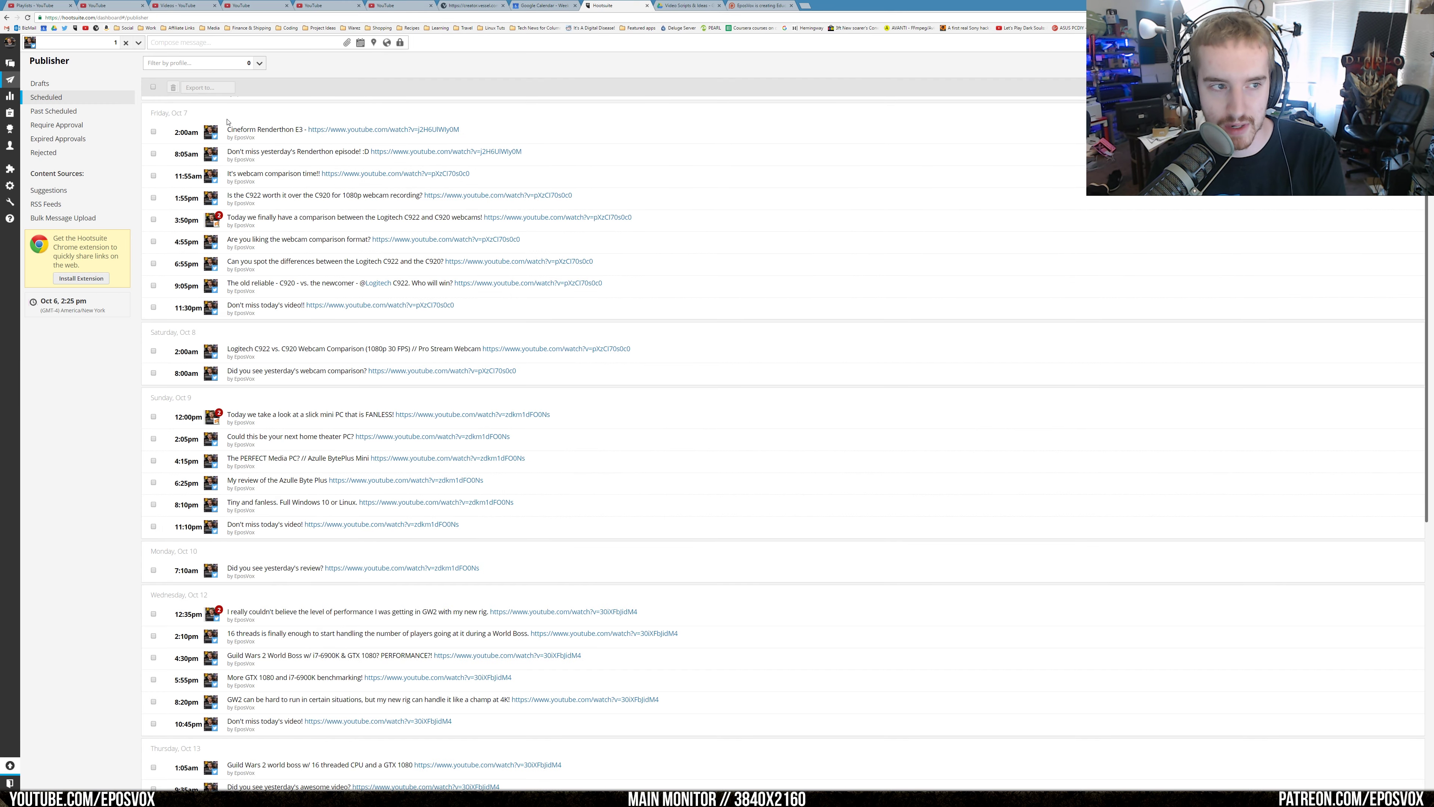
{"action": "scroll", "coordinate": [511, 228], "scroll_direction": "down", "scroll_amount": 14}
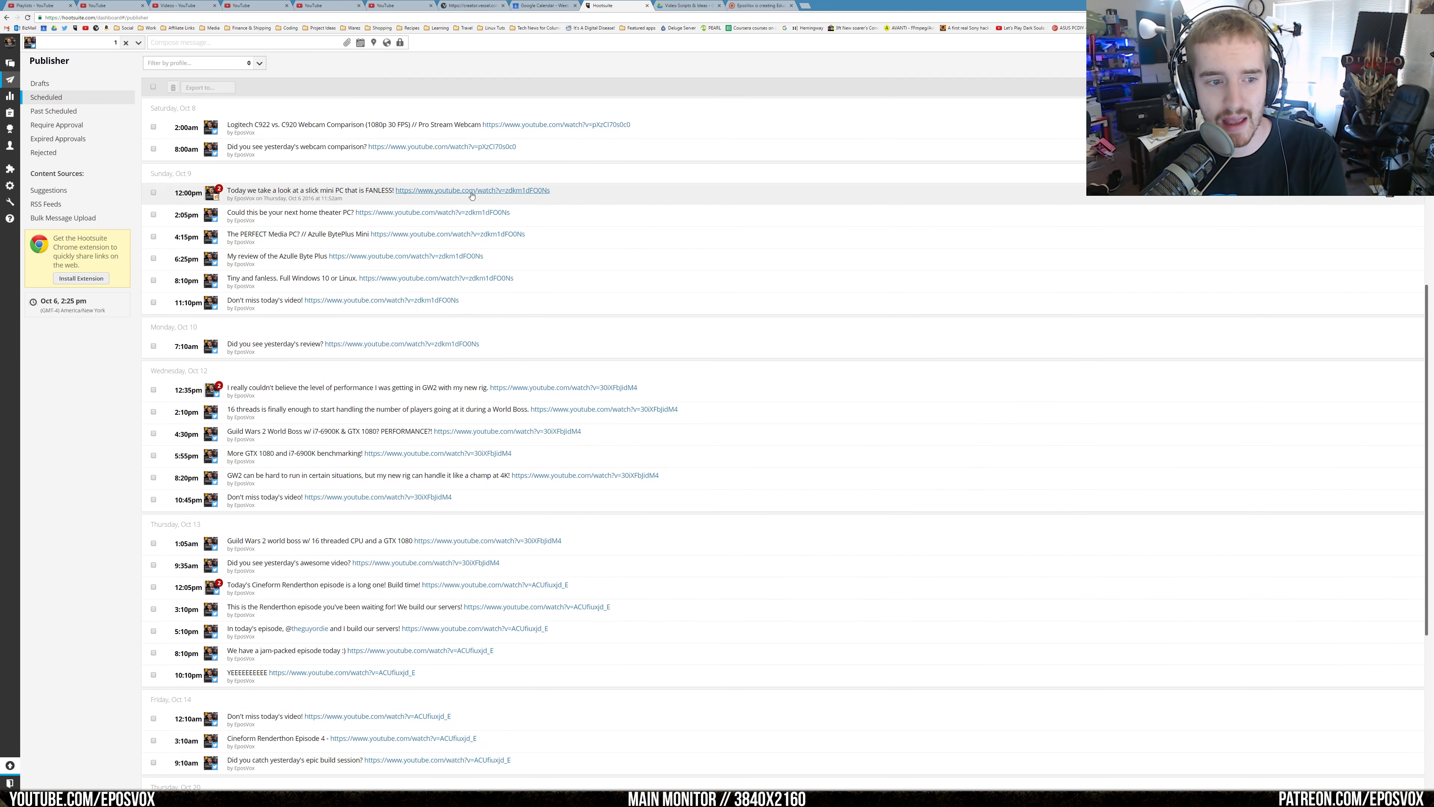
{"action": "scroll", "coordinate": [511, 238], "scroll_direction": "up", "scroll_amount": 18}
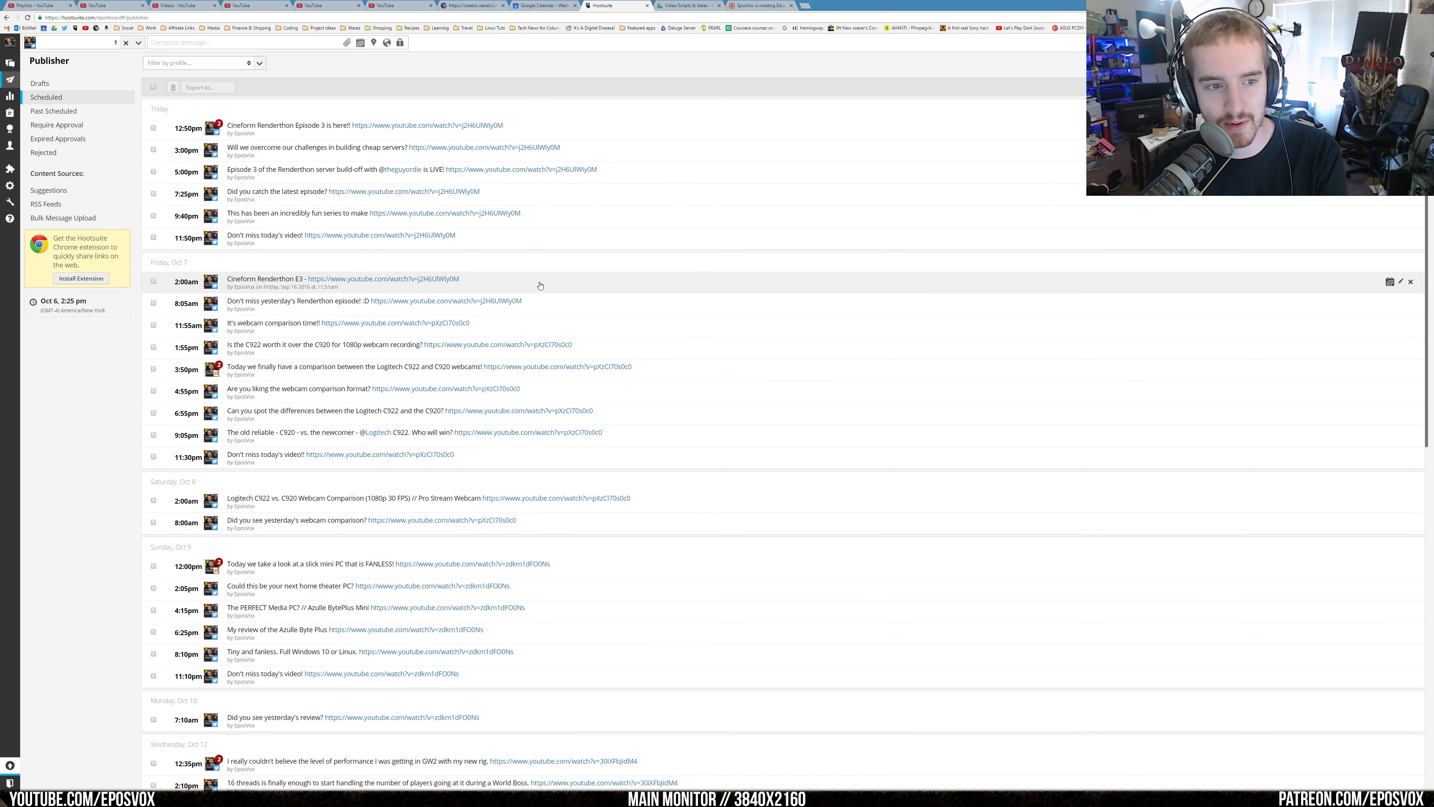
{"action": "scroll", "coordinate": [427, 256], "scroll_direction": "down", "scroll_amount": 18}
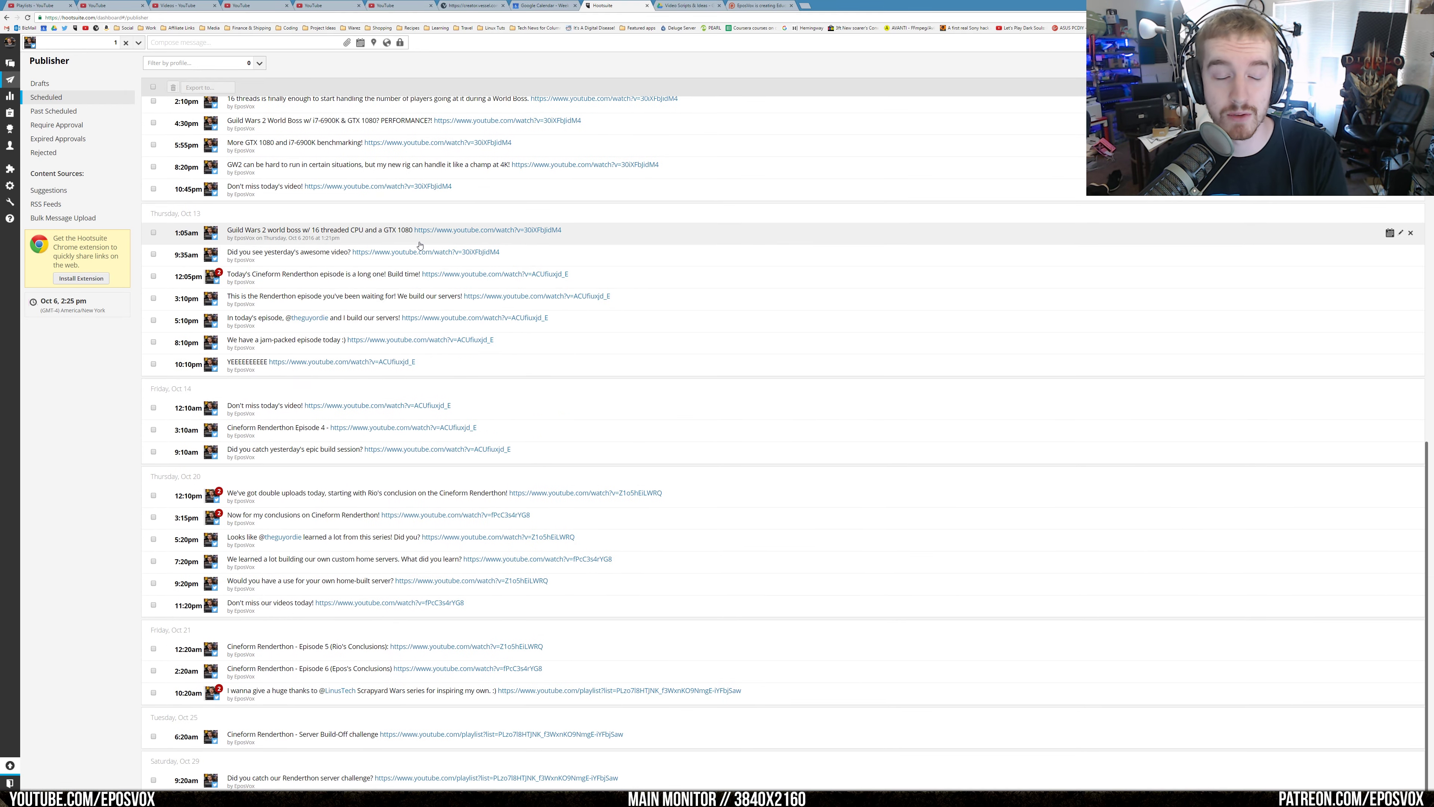
{"action": "scroll", "coordinate": [413, 221], "scroll_direction": "up", "scroll_amount": 18}
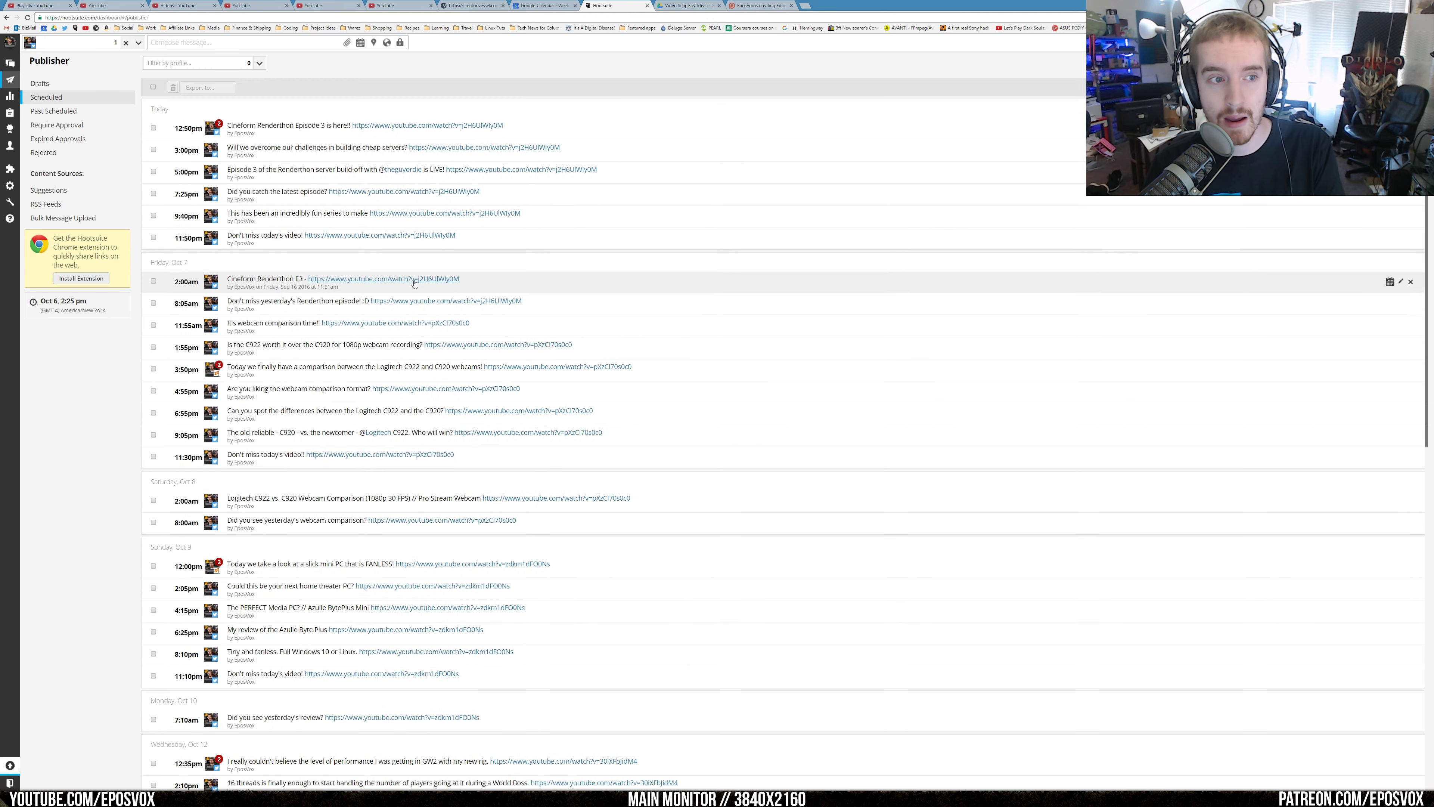
{"action": "left_click", "coordinate": [84, 47]}
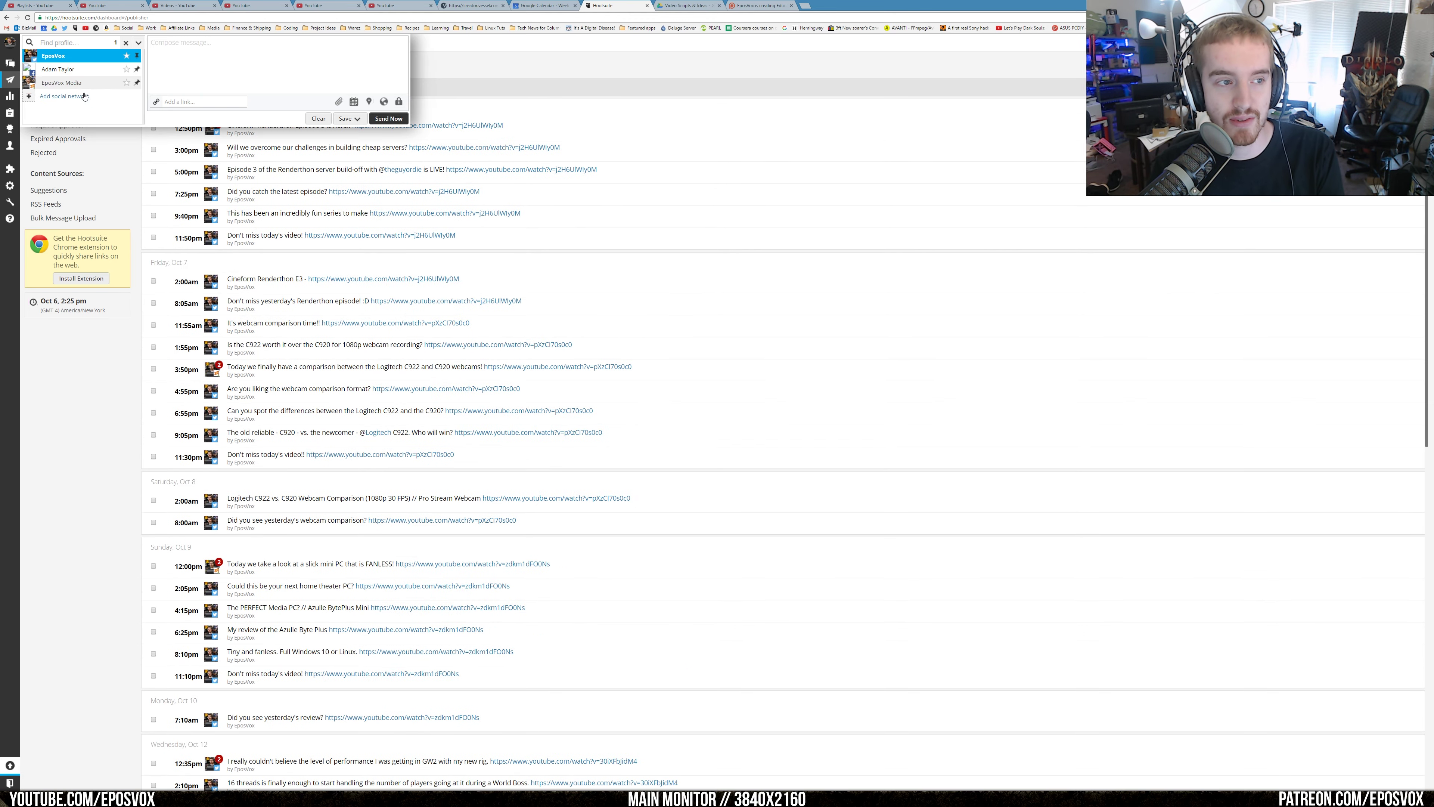
{"action": "left_click", "coordinate": [54, 466]}
{"action": "scroll", "coordinate": [277, 367], "scroll_direction": "down", "scroll_amount": 5}
{"action": "scroll", "coordinate": [277, 390], "scroll_direction": "up", "scroll_amount": 5}
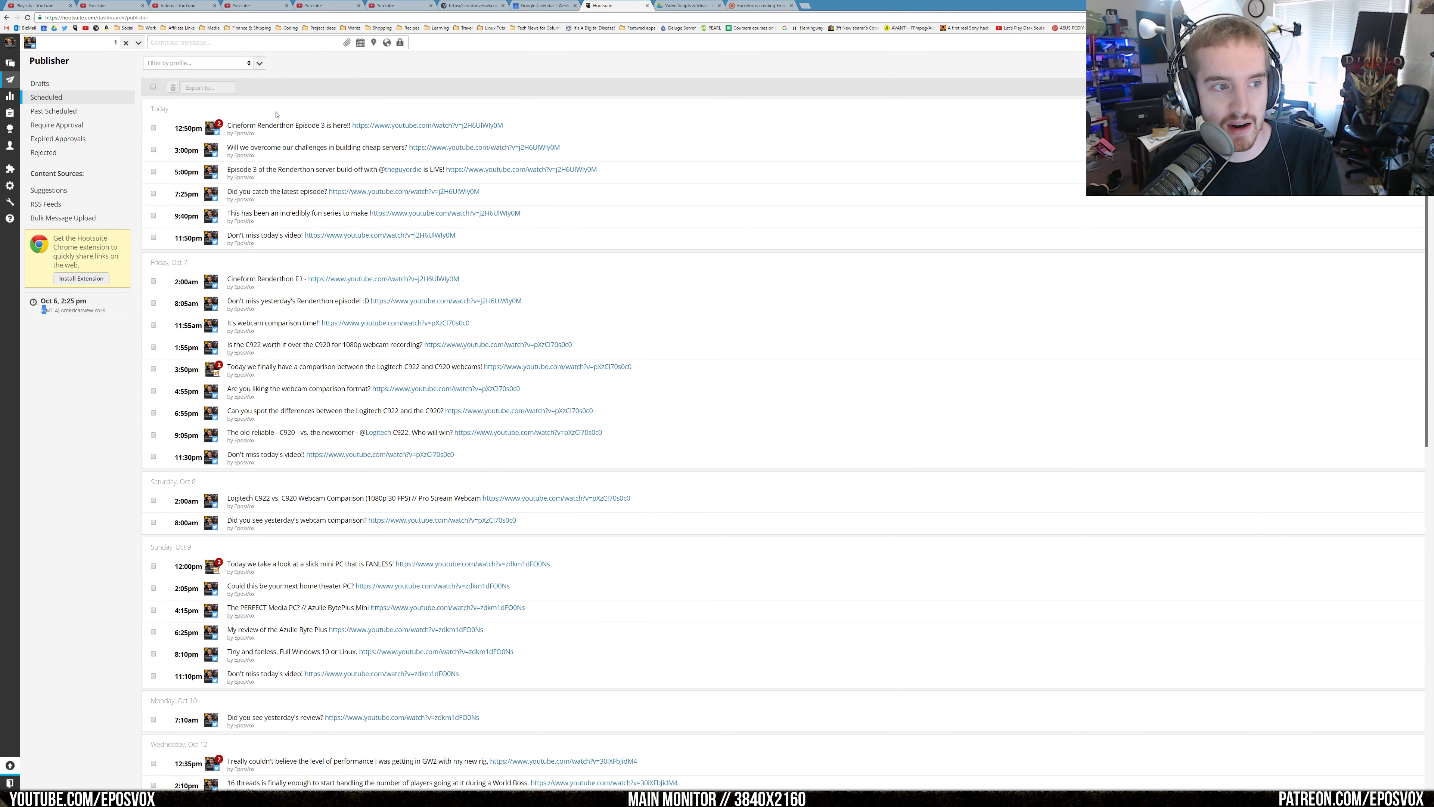
{"action": "scroll", "coordinate": [316, 226], "scroll_direction": "down", "scroll_amount": 18}
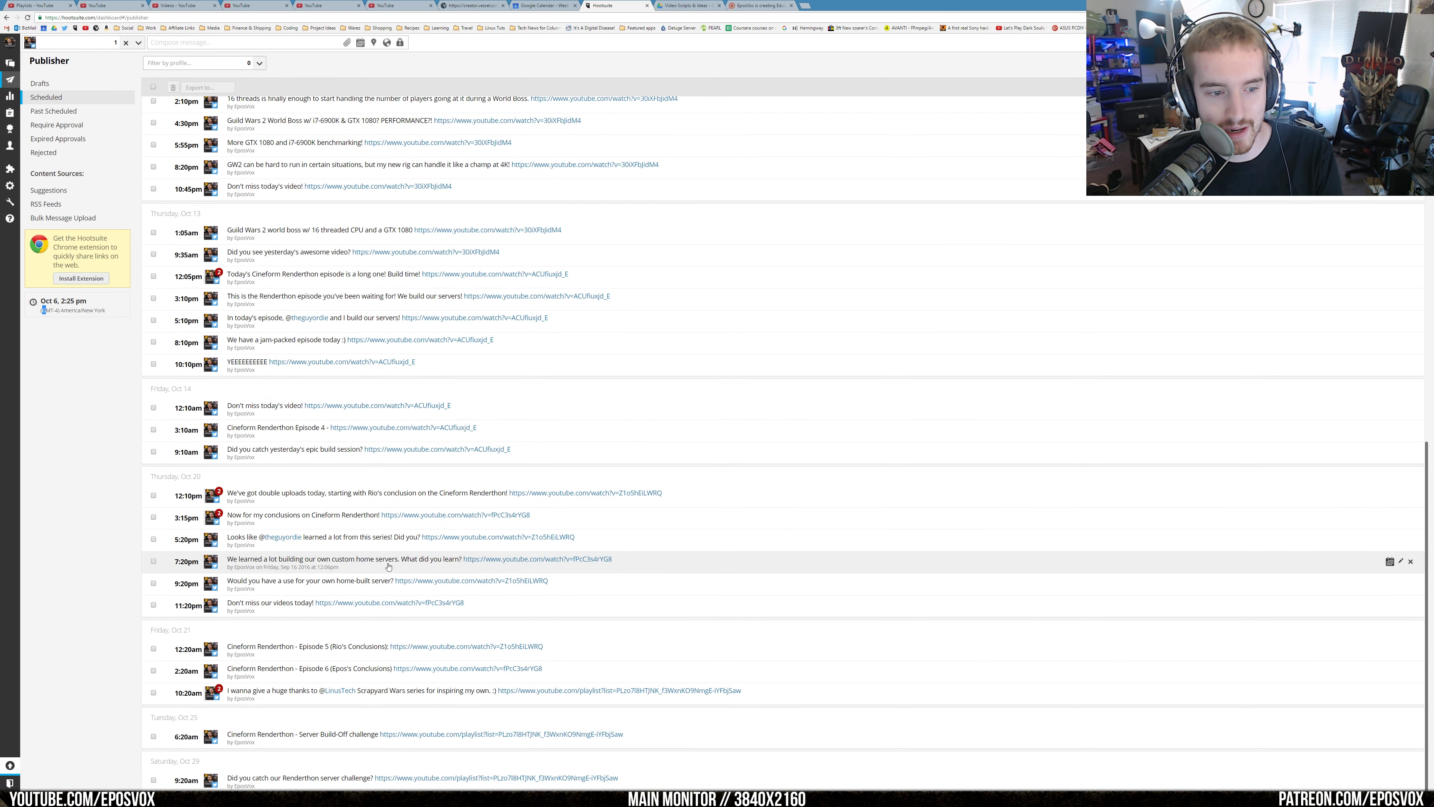
{"action": "scroll", "coordinate": [357, 714], "scroll_direction": "up", "scroll_amount": 18}
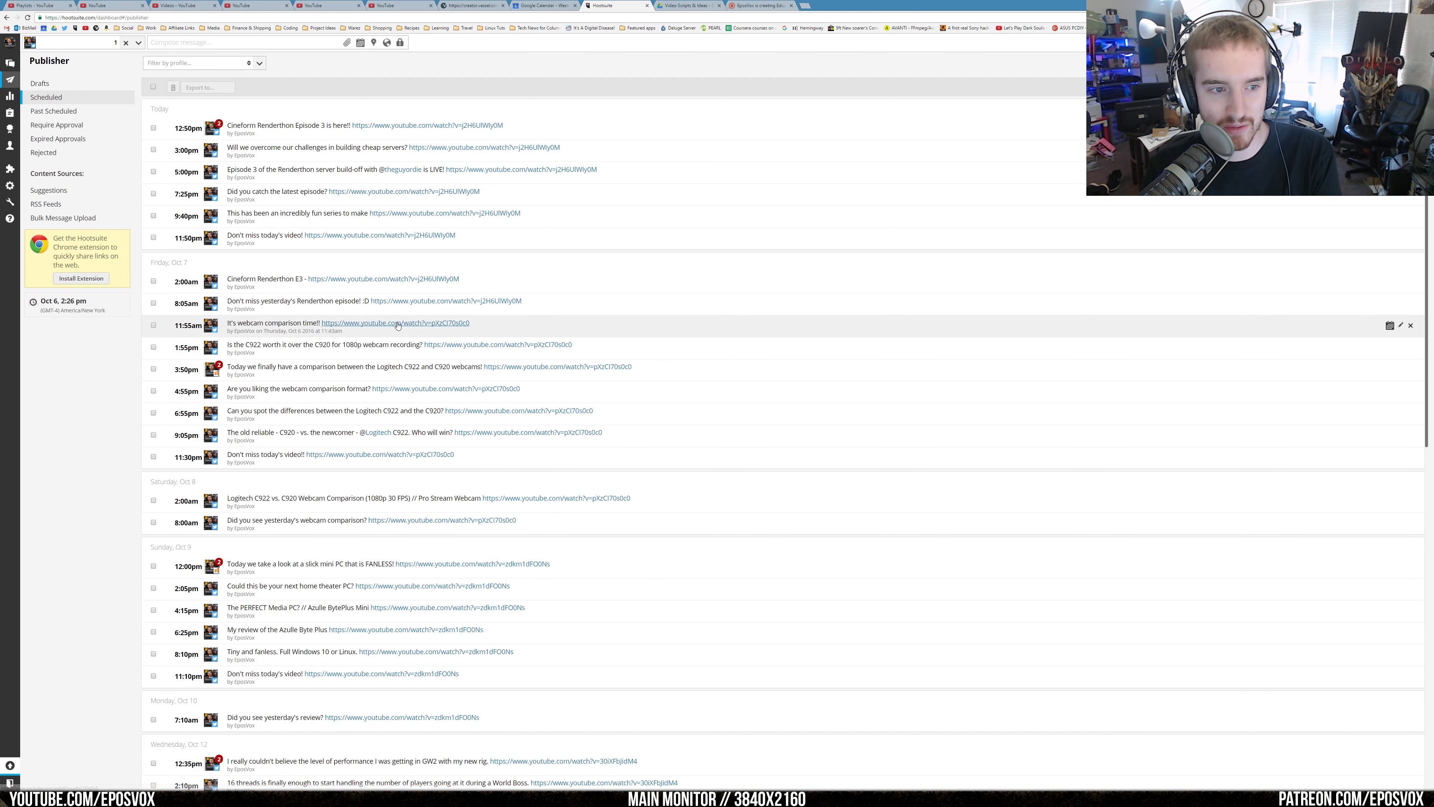
{"action": "scroll", "coordinate": [291, 208], "scroll_direction": "down", "scroll_amount": 5}
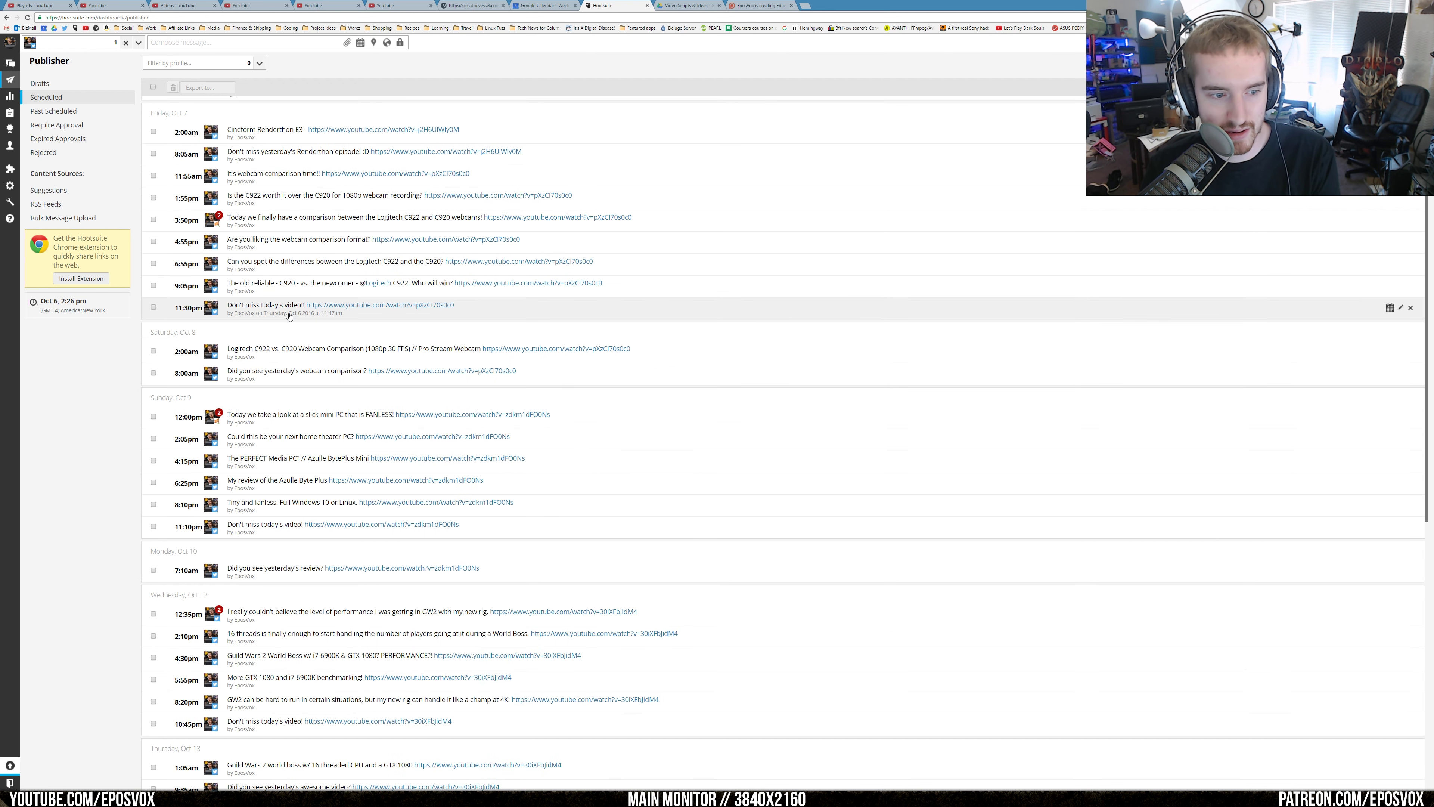
{"action": "scroll", "coordinate": [294, 339], "scroll_direction": "down", "scroll_amount": 5}
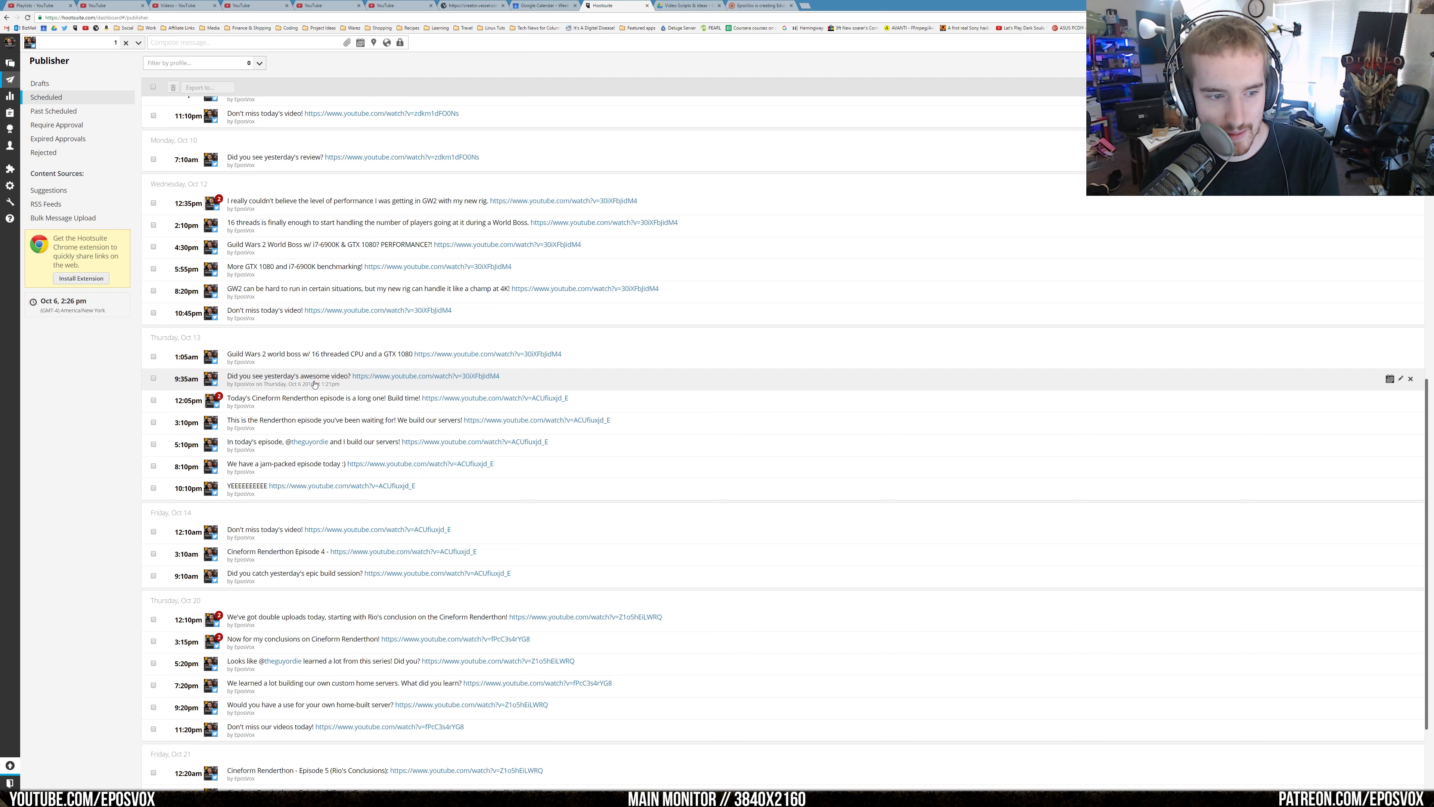
- Start a post for the EposVox and EposVox Media profiles, scheduled for October 19, 2016 at 12:35 PM
{"action": "scroll", "coordinate": [314, 385], "scroll_direction": "down", "scroll_amount": 2}
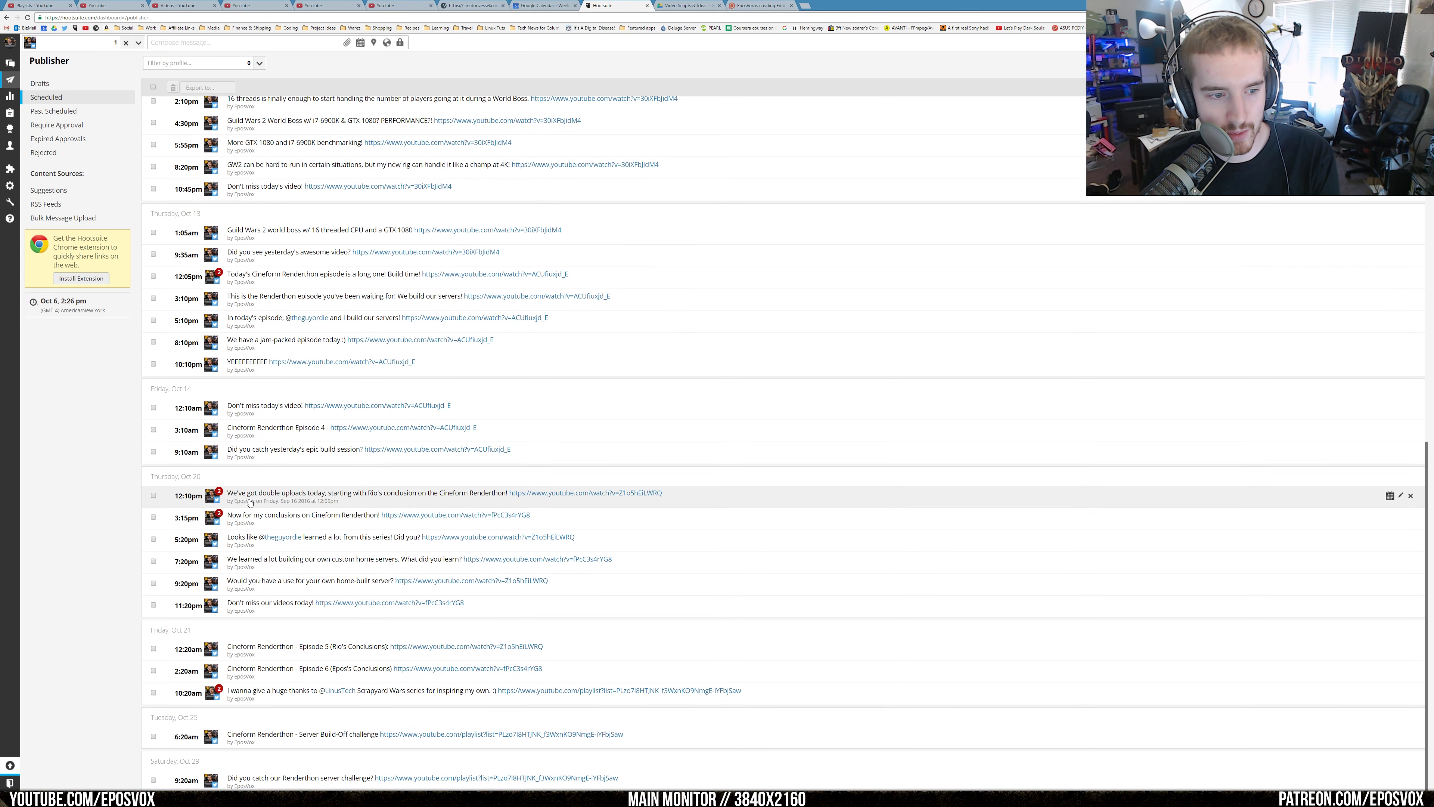
{"action": "left_click", "coordinate": [181, 42]}
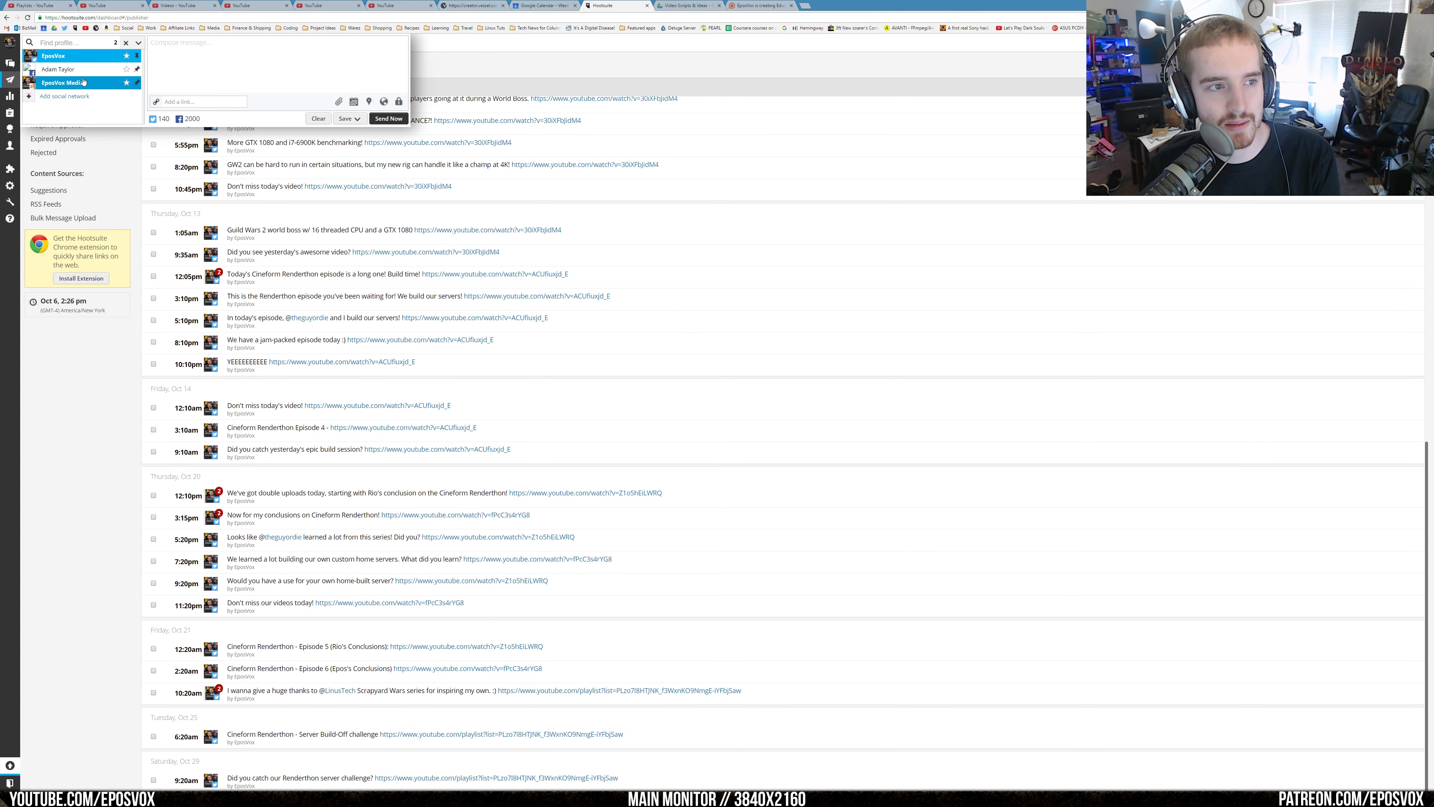
{"action": "left_click", "coordinate": [195, 79]}
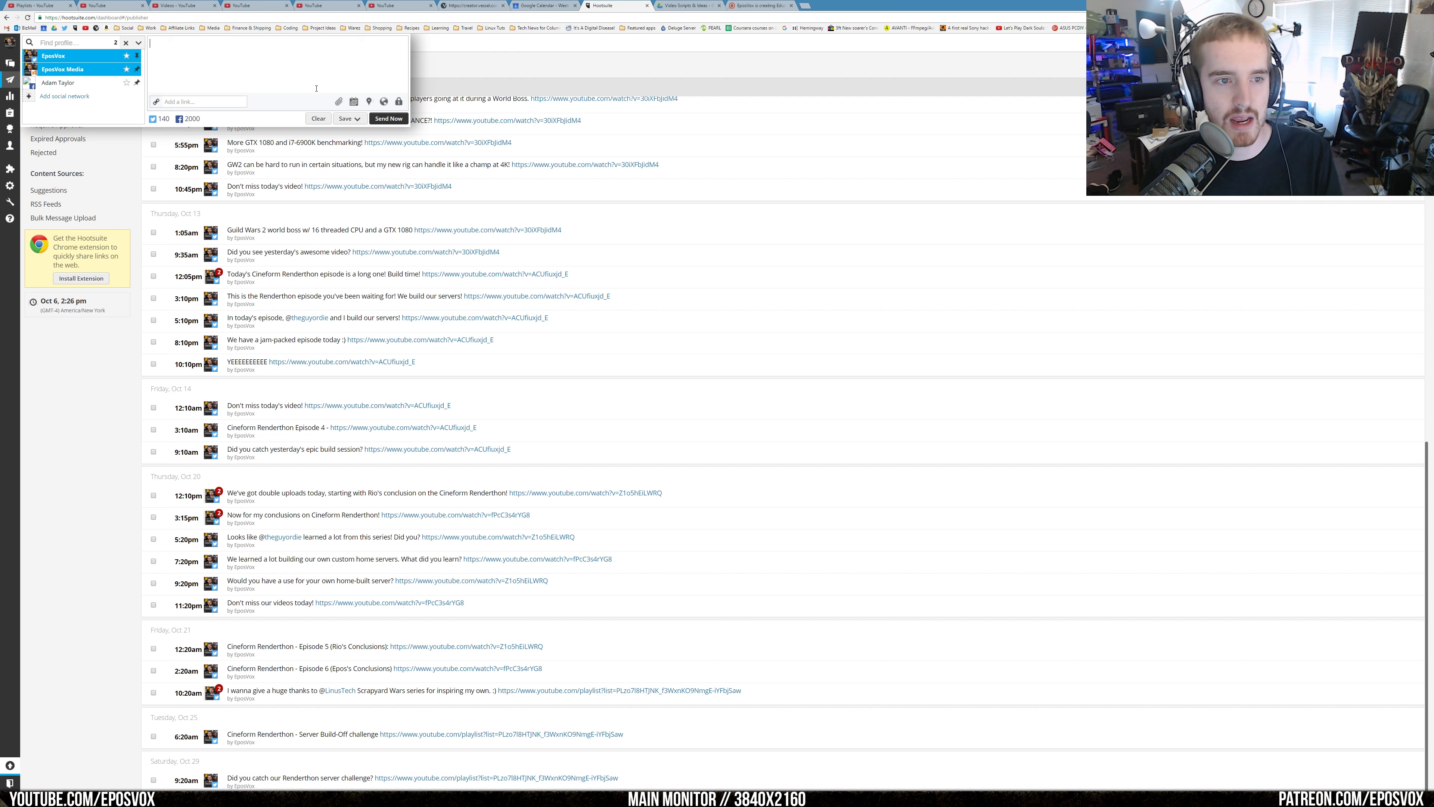
{"action": "left_click", "coordinate": [351, 104]}
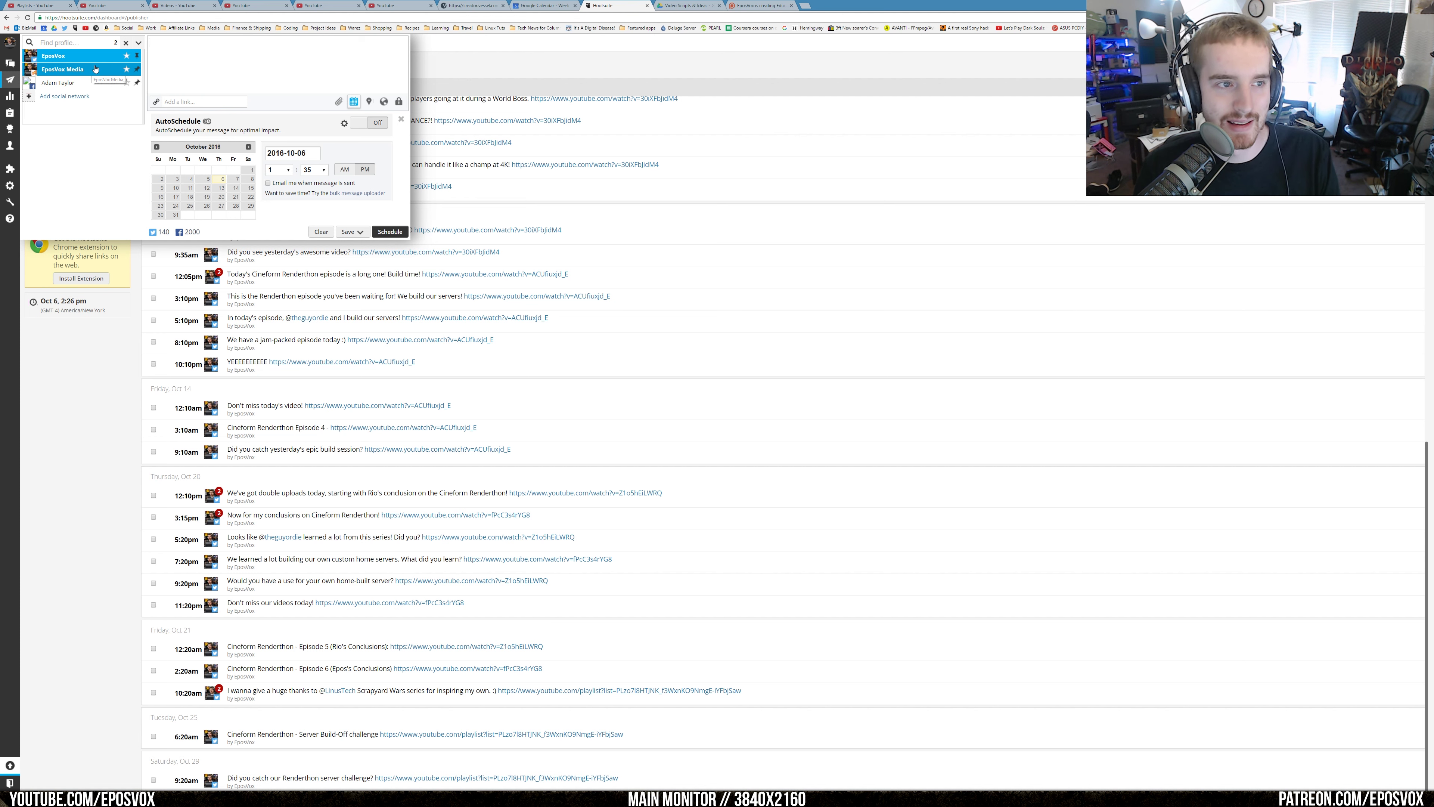
{"action": "left_click", "coordinate": [207, 196]}
{"action": "left_click", "coordinate": [279, 170]}
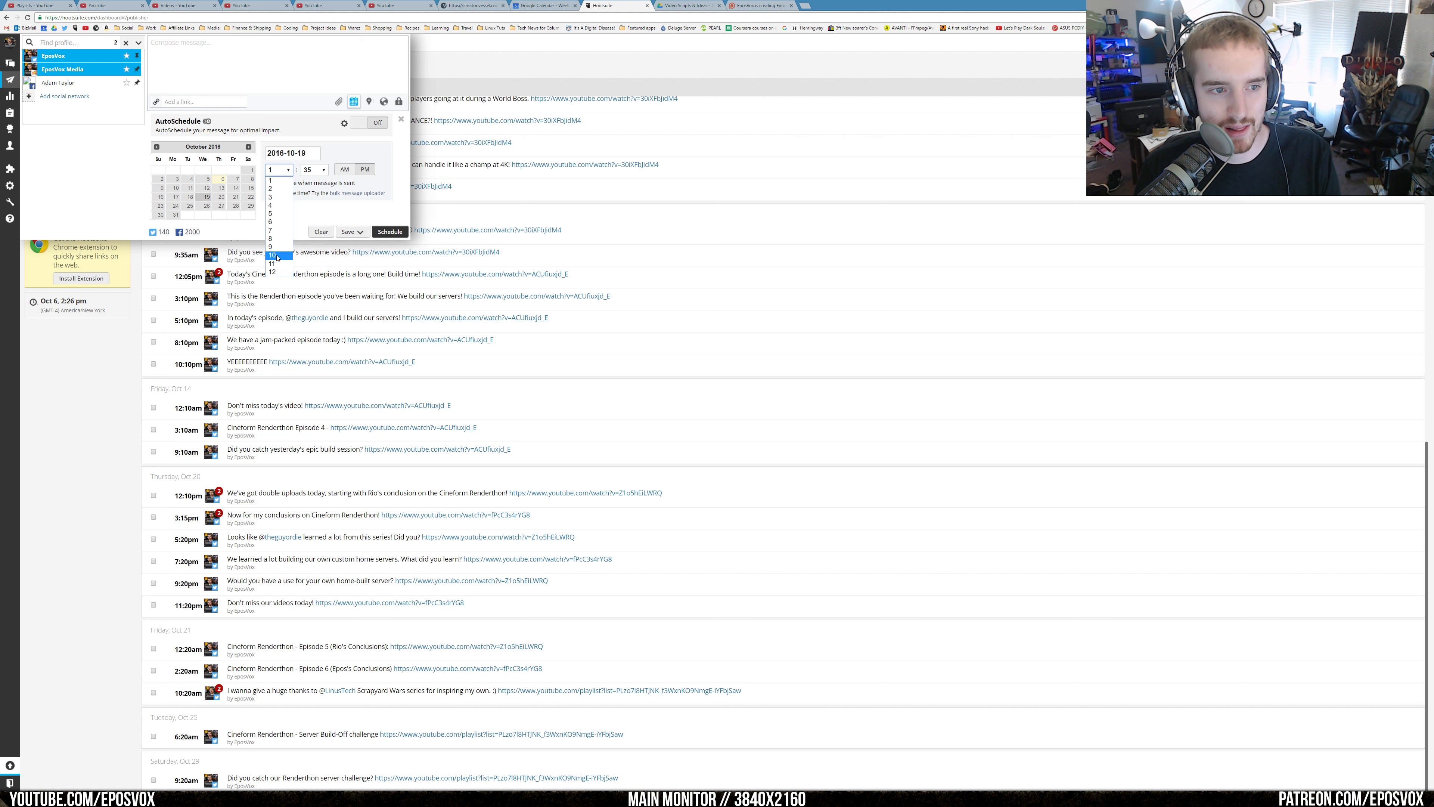
{"action": "left_click", "coordinate": [272, 272]}
- Write "The MX Master is already my favorite mouse for productivity, but what about for gaming?", add the MX Master video's YouTube link, and schedule the post
{"action": "left_click", "coordinate": [293, 70]}
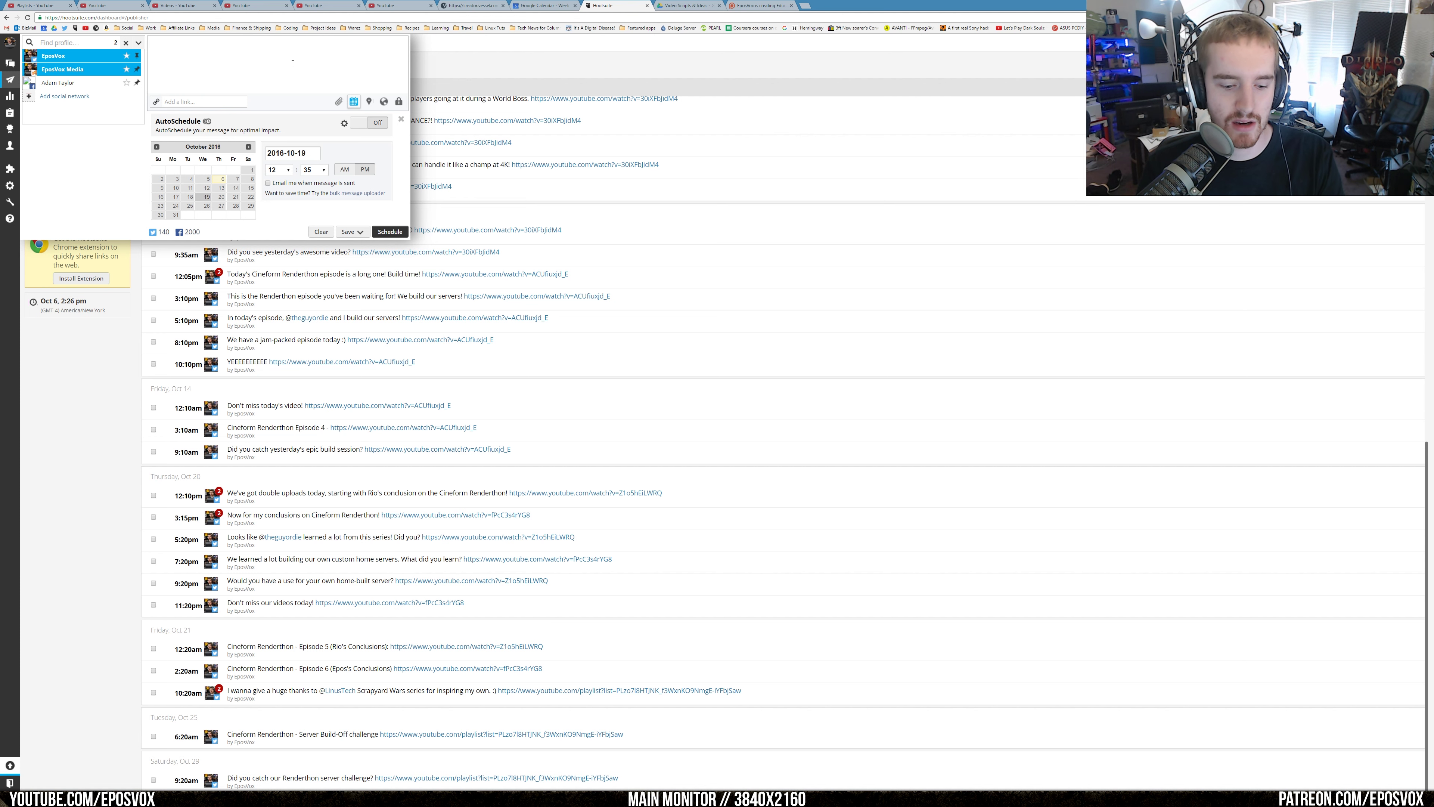
{"action": "type", "text": "The MX m"}
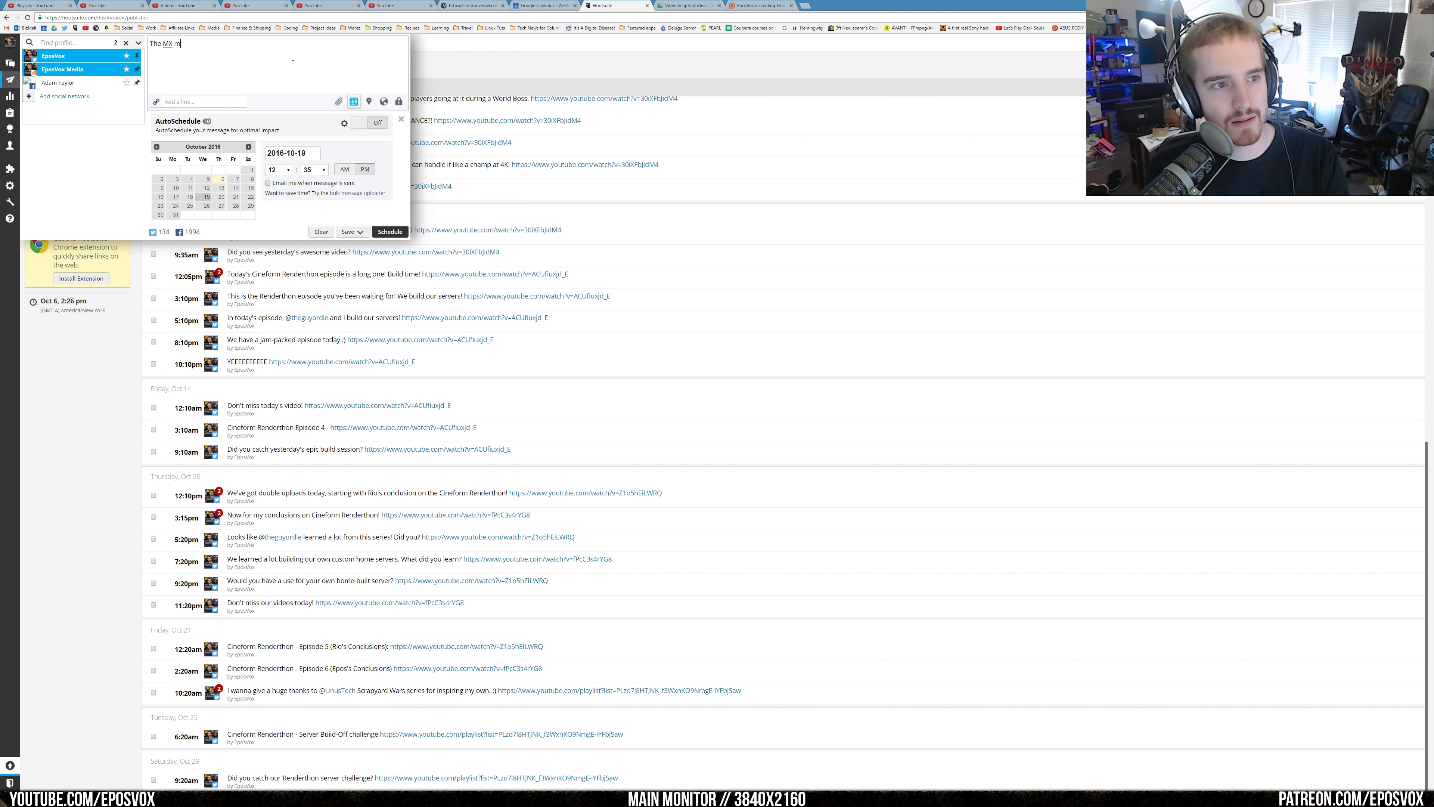
{"action": "key", "text": "BackSpace"}
{"action": "type", "text": "Master is already my favorite mouse for productivity, but what about for gaming?"}
{"action": "type", "text": "https://www.youtube.com/watch?v=PgZtDmhAIPQ"}
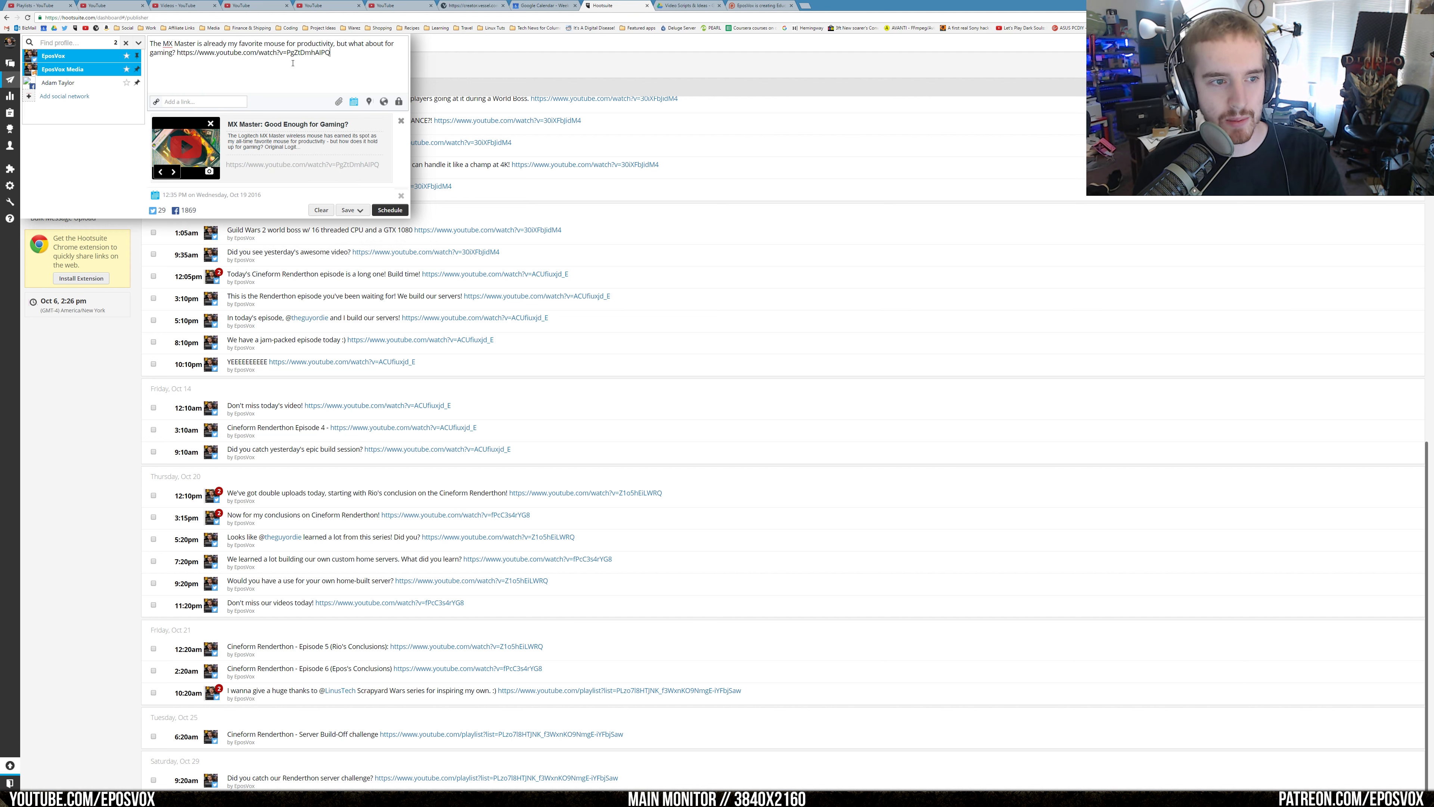
{"action": "left_click", "coordinate": [389, 209]}
- Start another post for the EposVox profile, scheduled for October 19, 2016 at 5:40 PM
{"action": "left_click", "coordinate": [230, 44]}
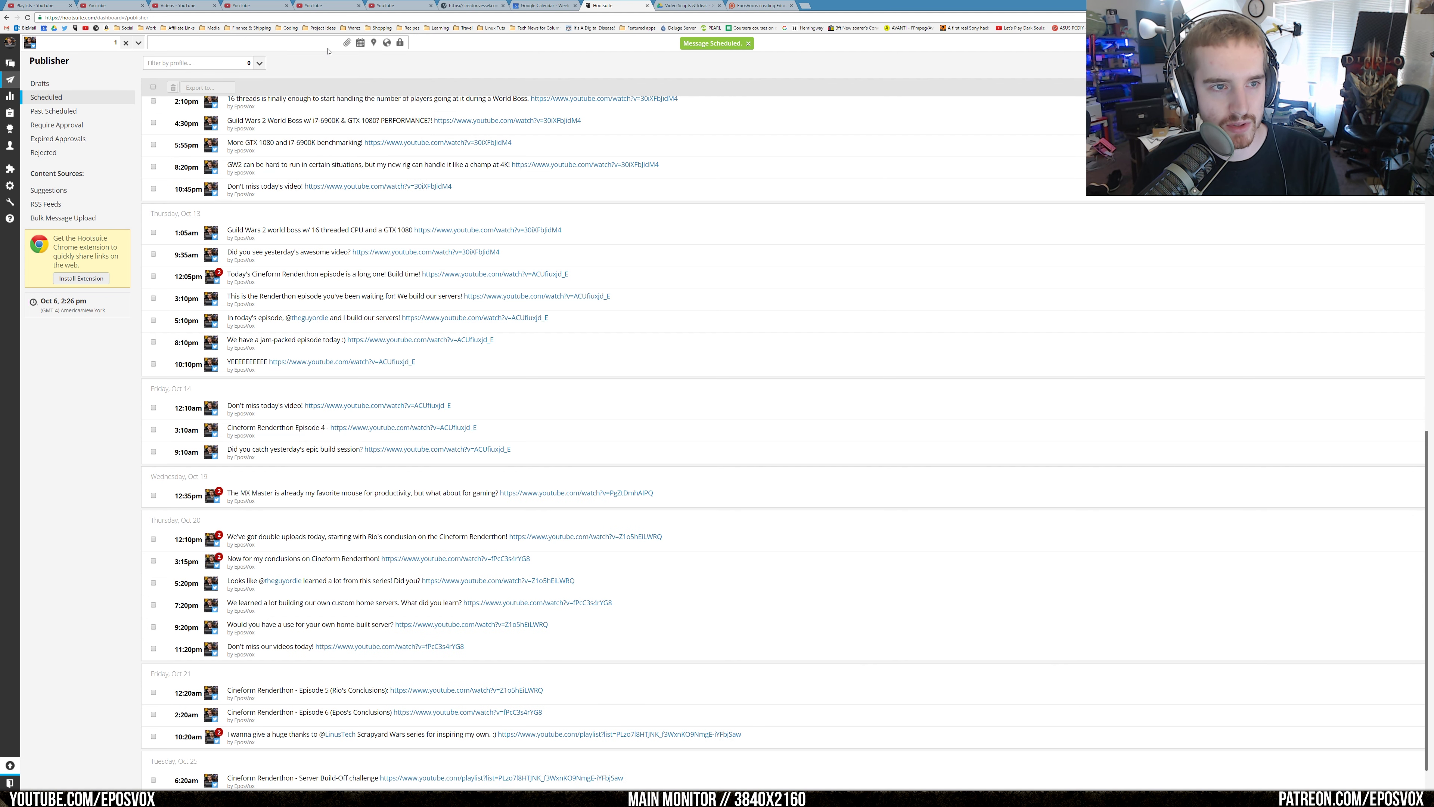
{"action": "left_click", "coordinate": [353, 101]}
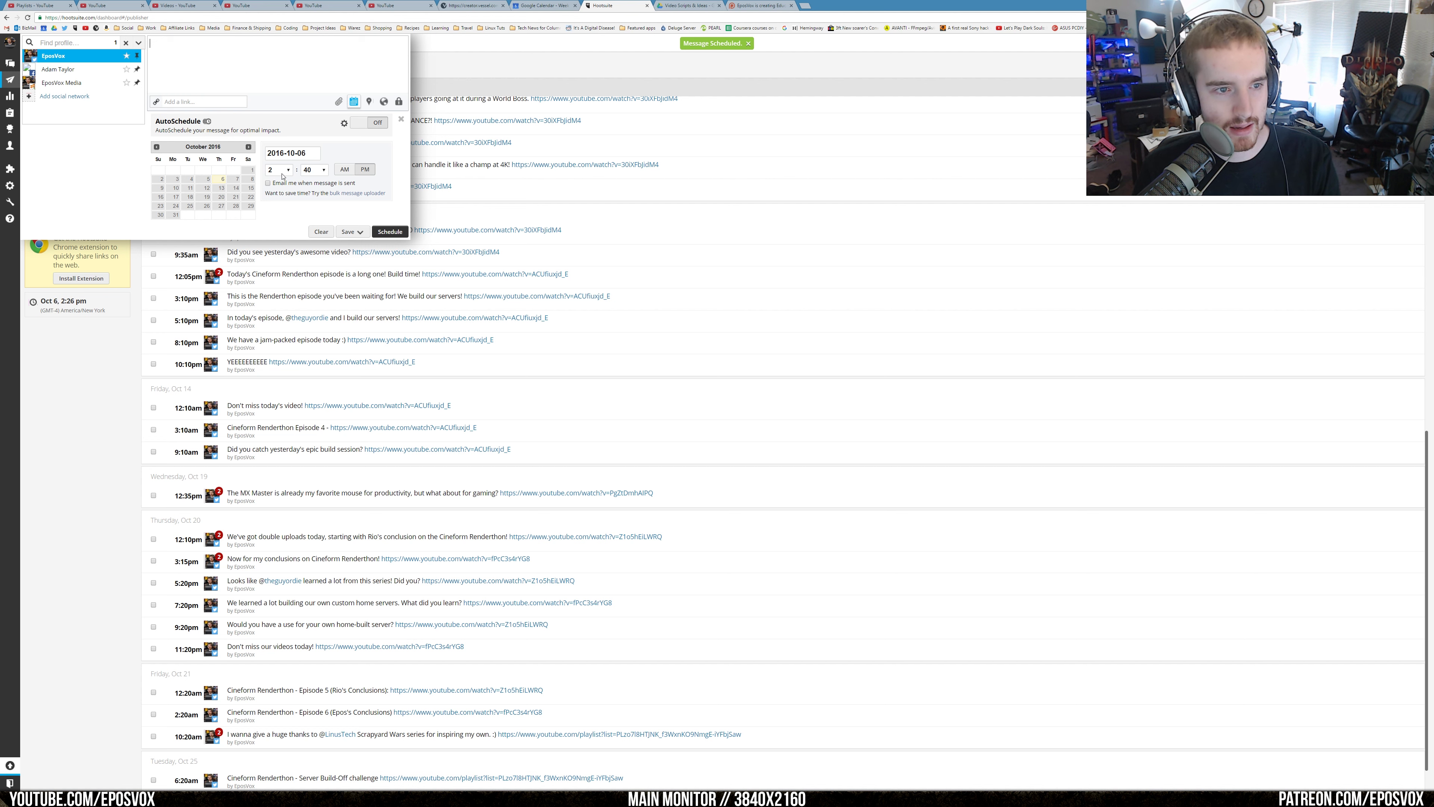
{"action": "left_click", "coordinate": [206, 197]}
{"action": "left_click", "coordinate": [279, 169]}
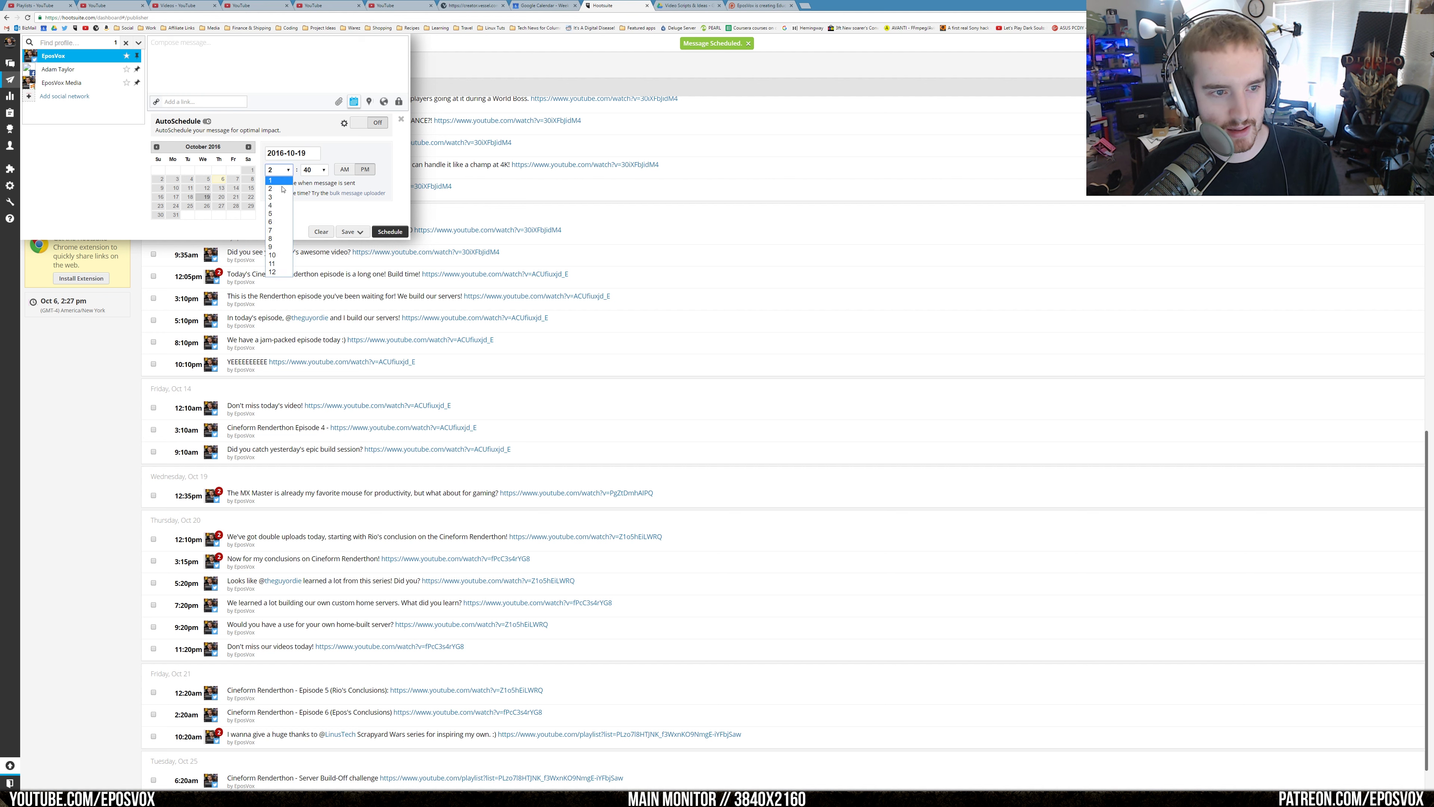
{"action": "left_click", "coordinate": [279, 214]}
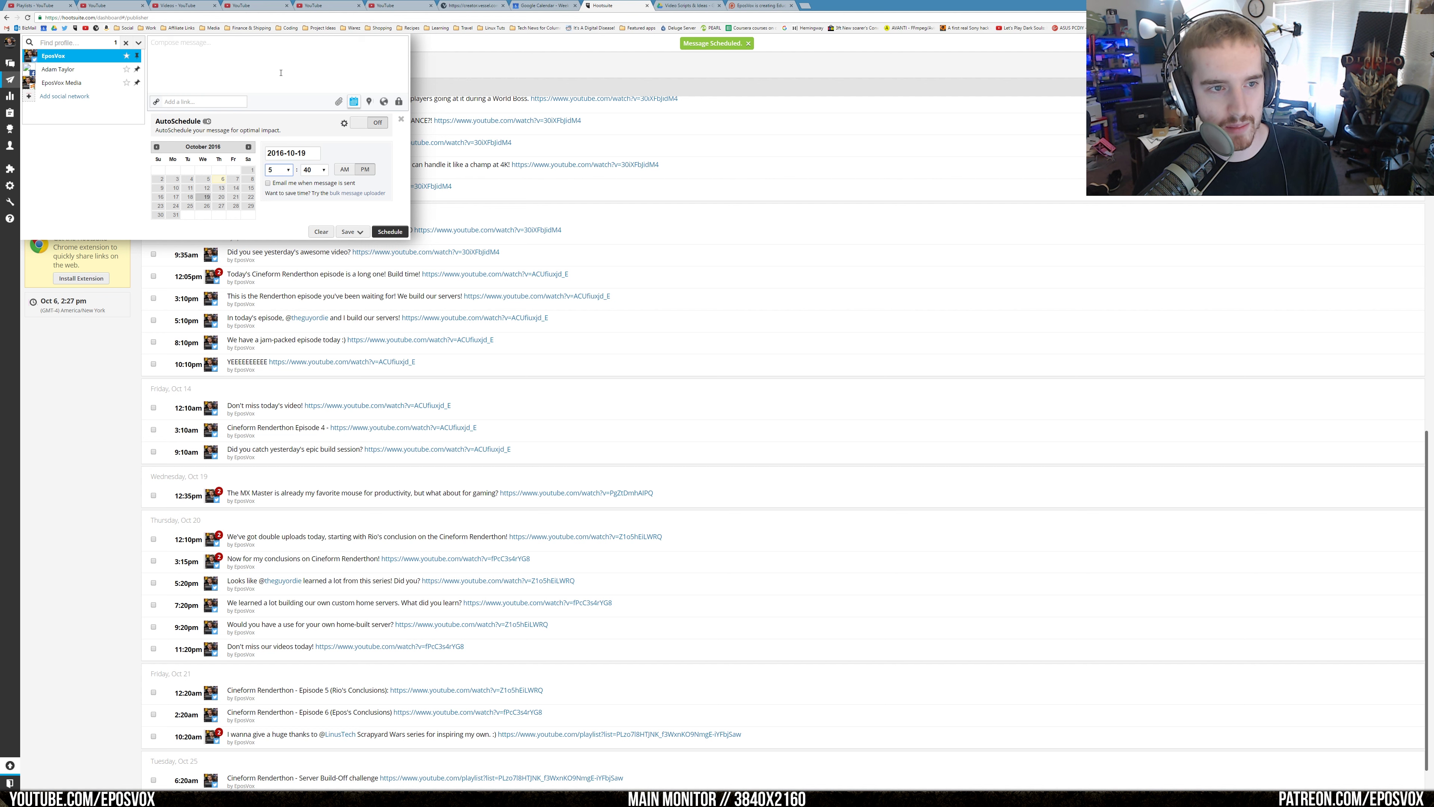
{"action": "left_click", "coordinate": [304, 72]}
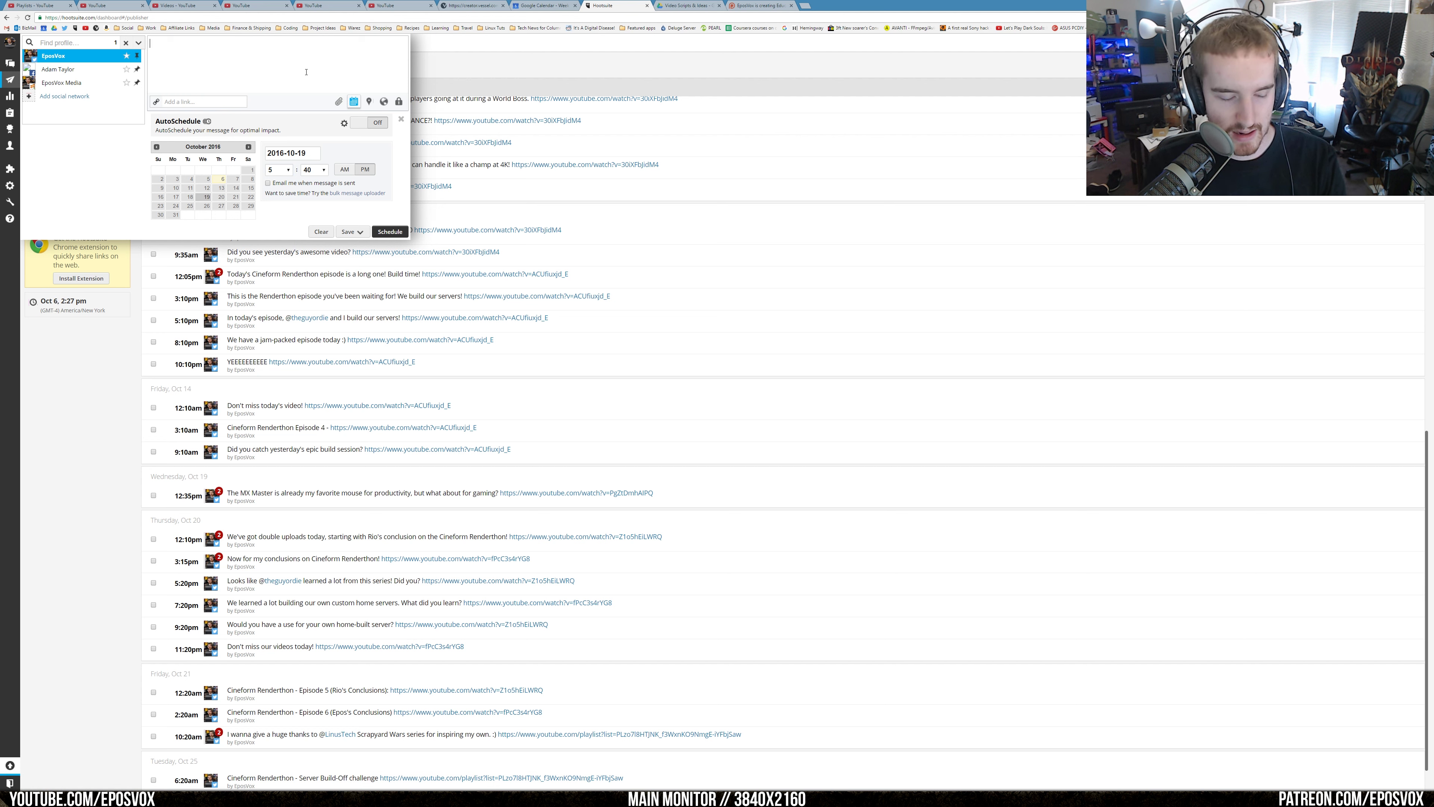
{"action": "type", "text": "MX m"}
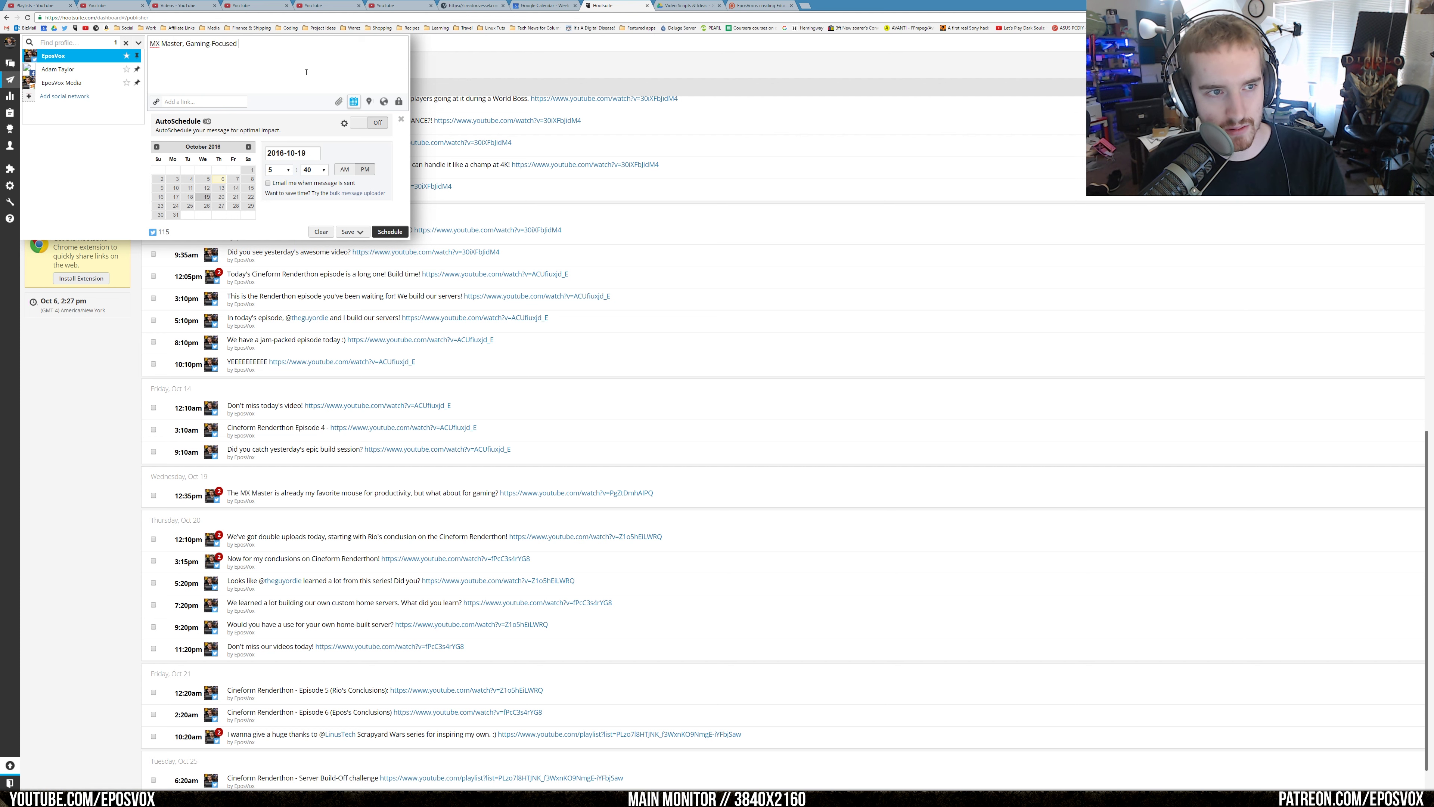
{"action": "type", "text": "ew:"}
{"action": "type", "text": "https://www.youtube.com/watch?v=PgZtDmhAIPQ"}
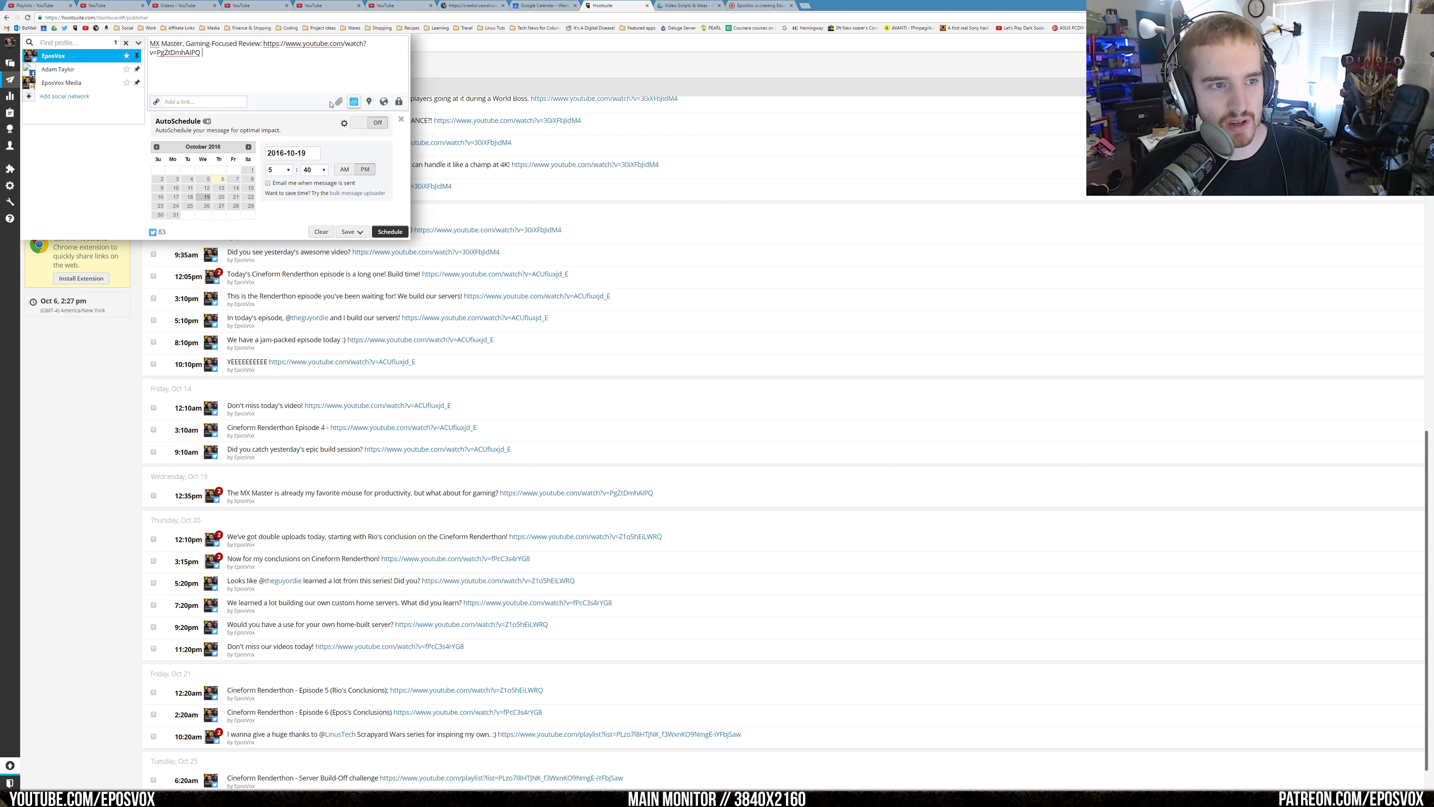
- Attach the thumbnail image MX Master Gaming Review.jpg to the post and schedule it
{"action": "left_click", "coordinate": [337, 103]}
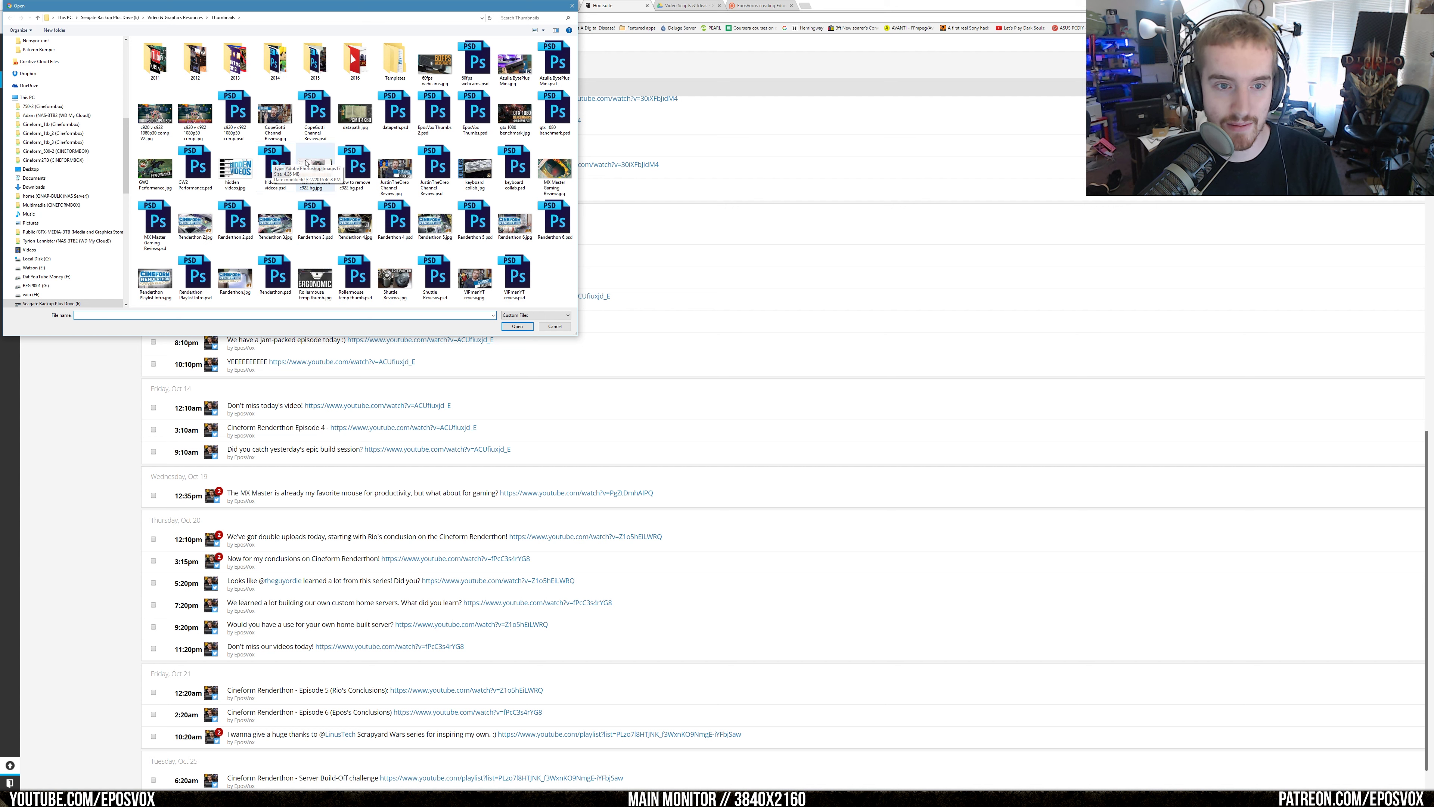
{"action": "double_click", "coordinate": [554, 170]}
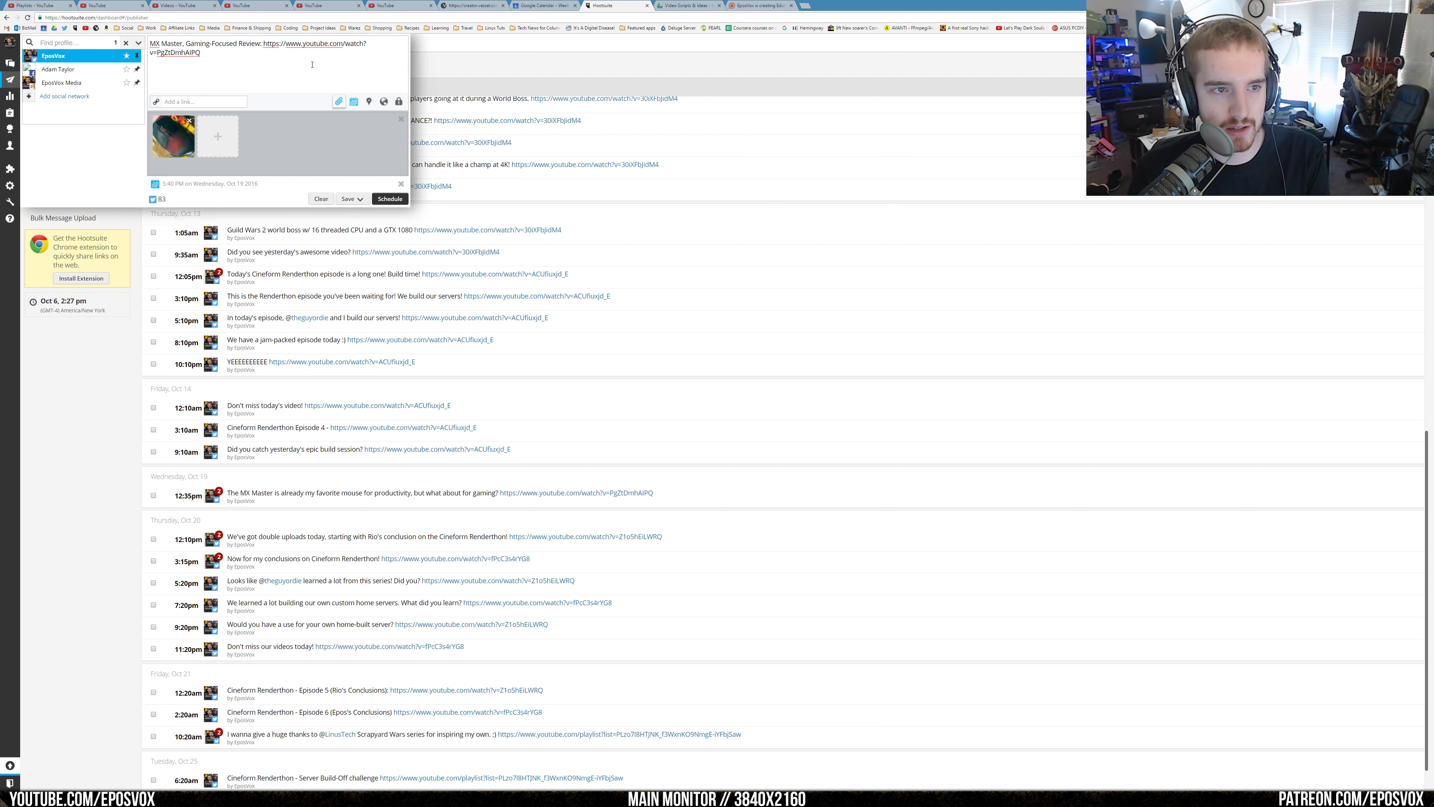
{"action": "left_click", "coordinate": [385, 199]}
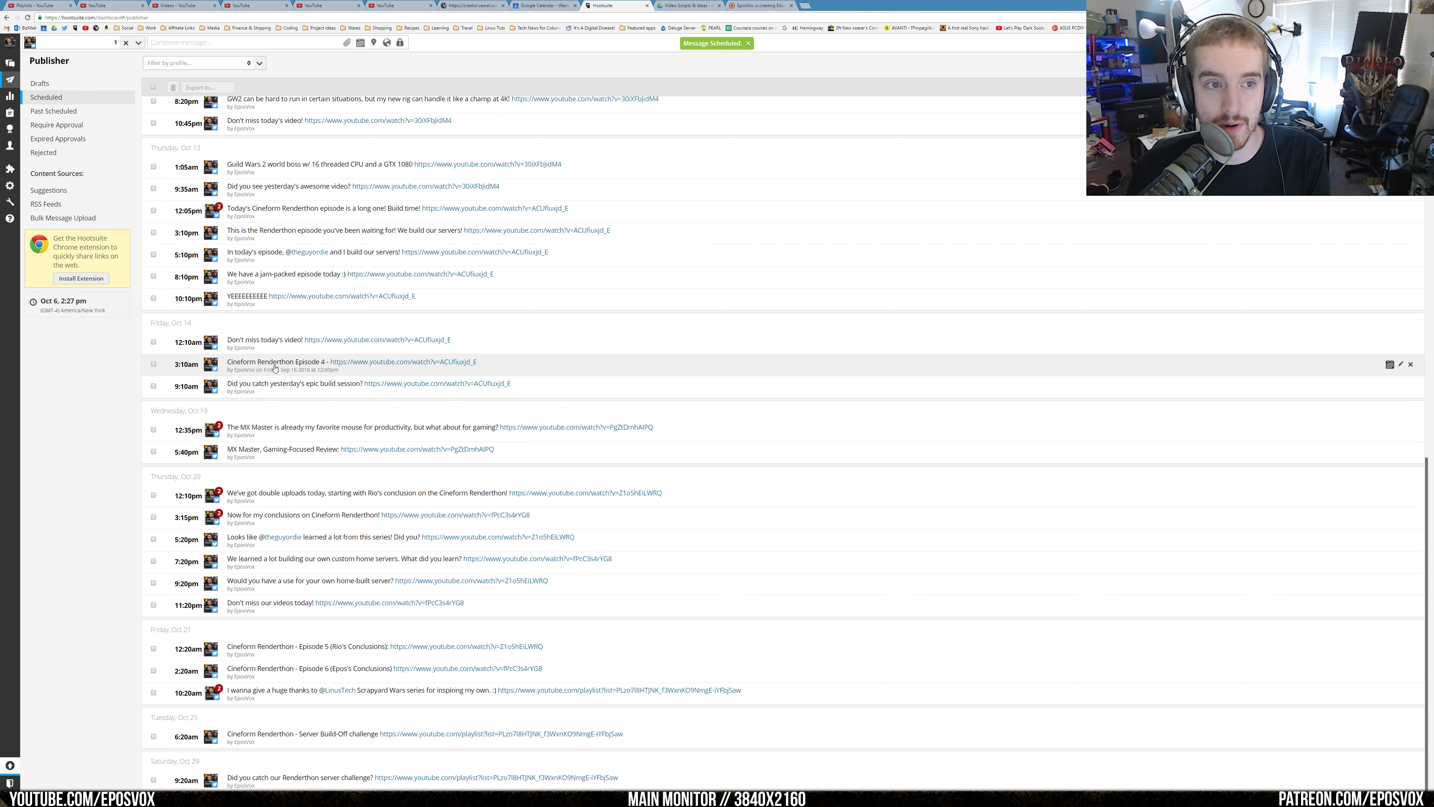
- Switch to YouTube to check the Facebook publishing status, open the video's Facebook link, pause playback, and close that page
{"action": "left_click", "coordinate": [120, 5]}
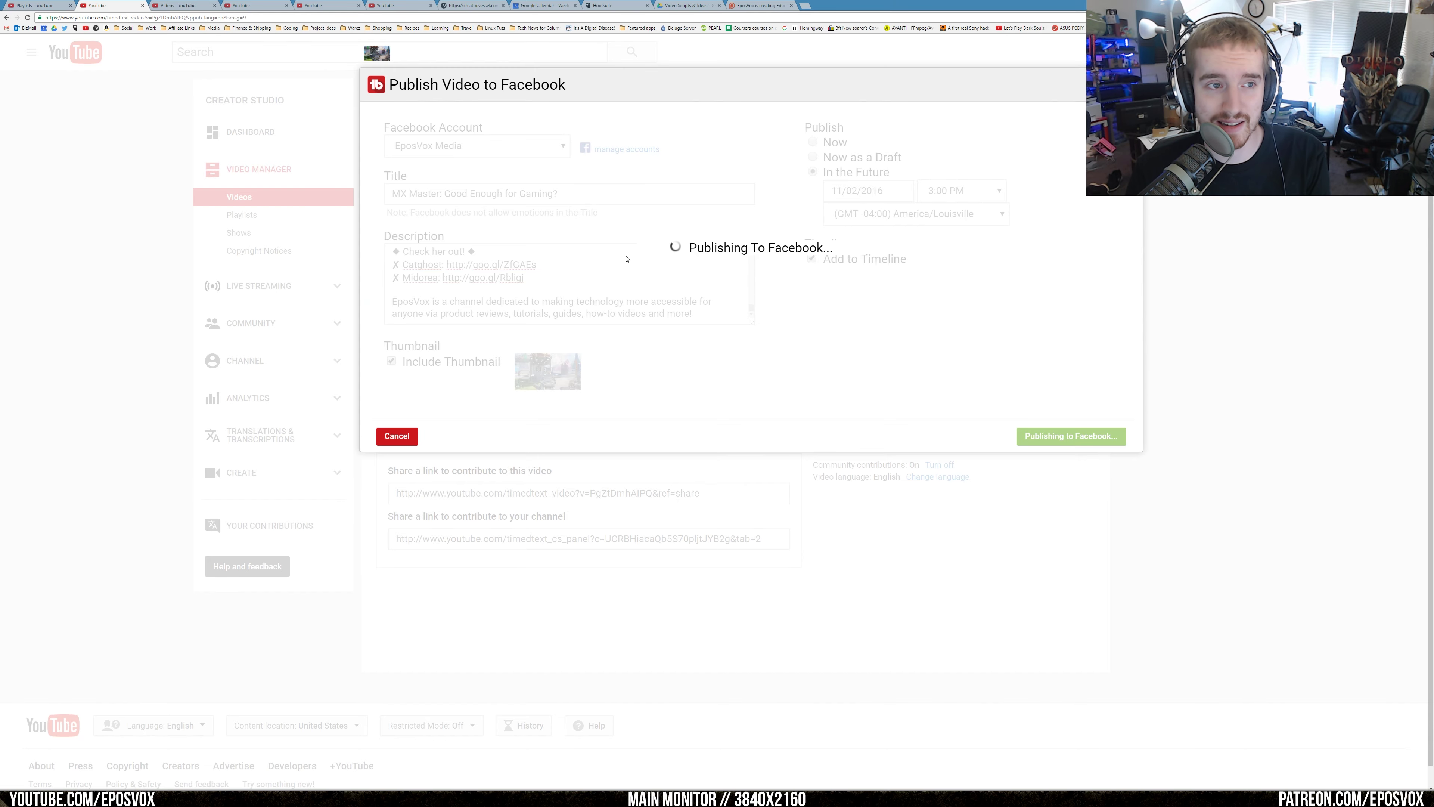
{"action": "left_click", "coordinate": [610, 5]}
{"action": "left_click", "coordinate": [280, 69]}
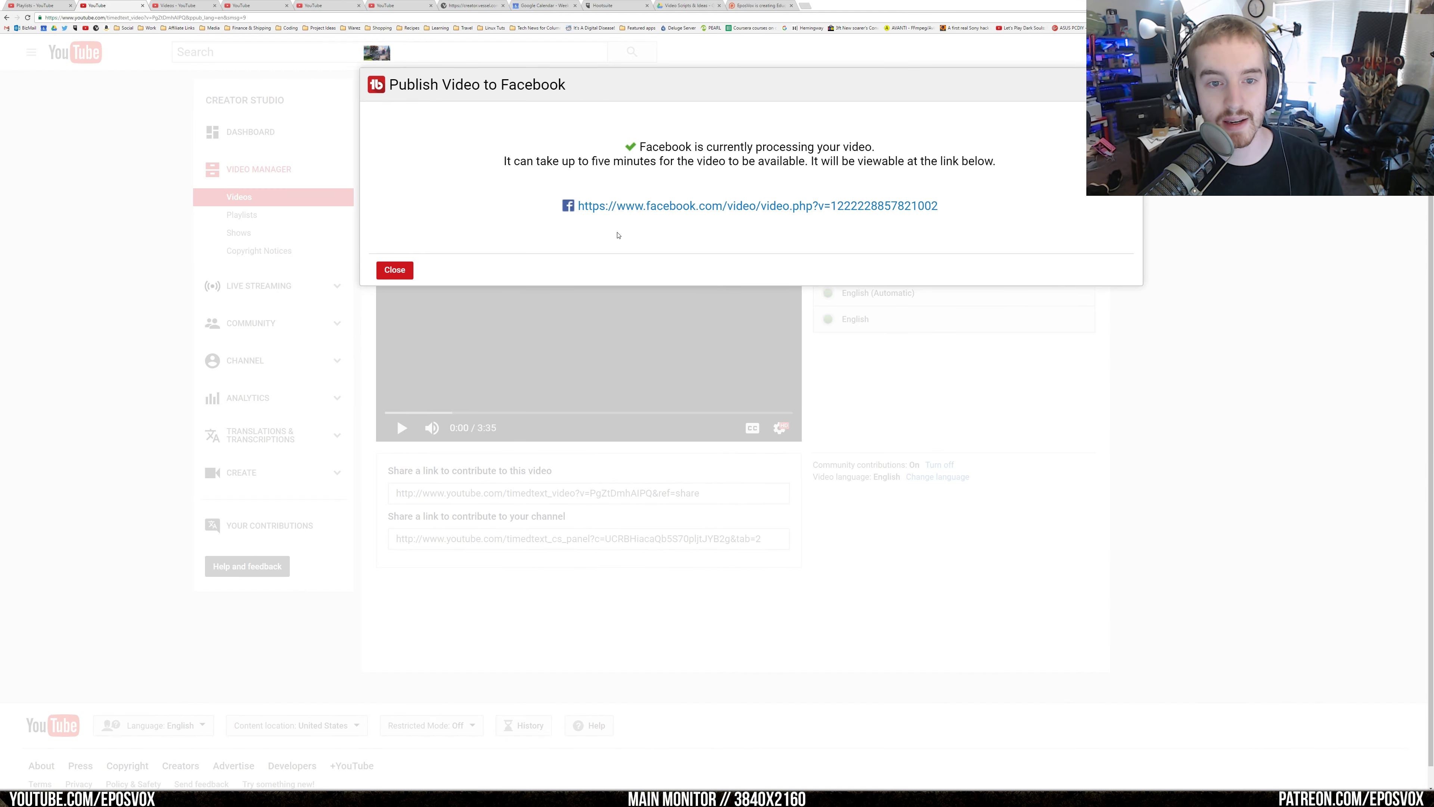
{"action": "left_click_drag", "start_coordinate": [664, 143], "coordinate": [845, 163]}
{"action": "left_click", "coordinate": [850, 200]}
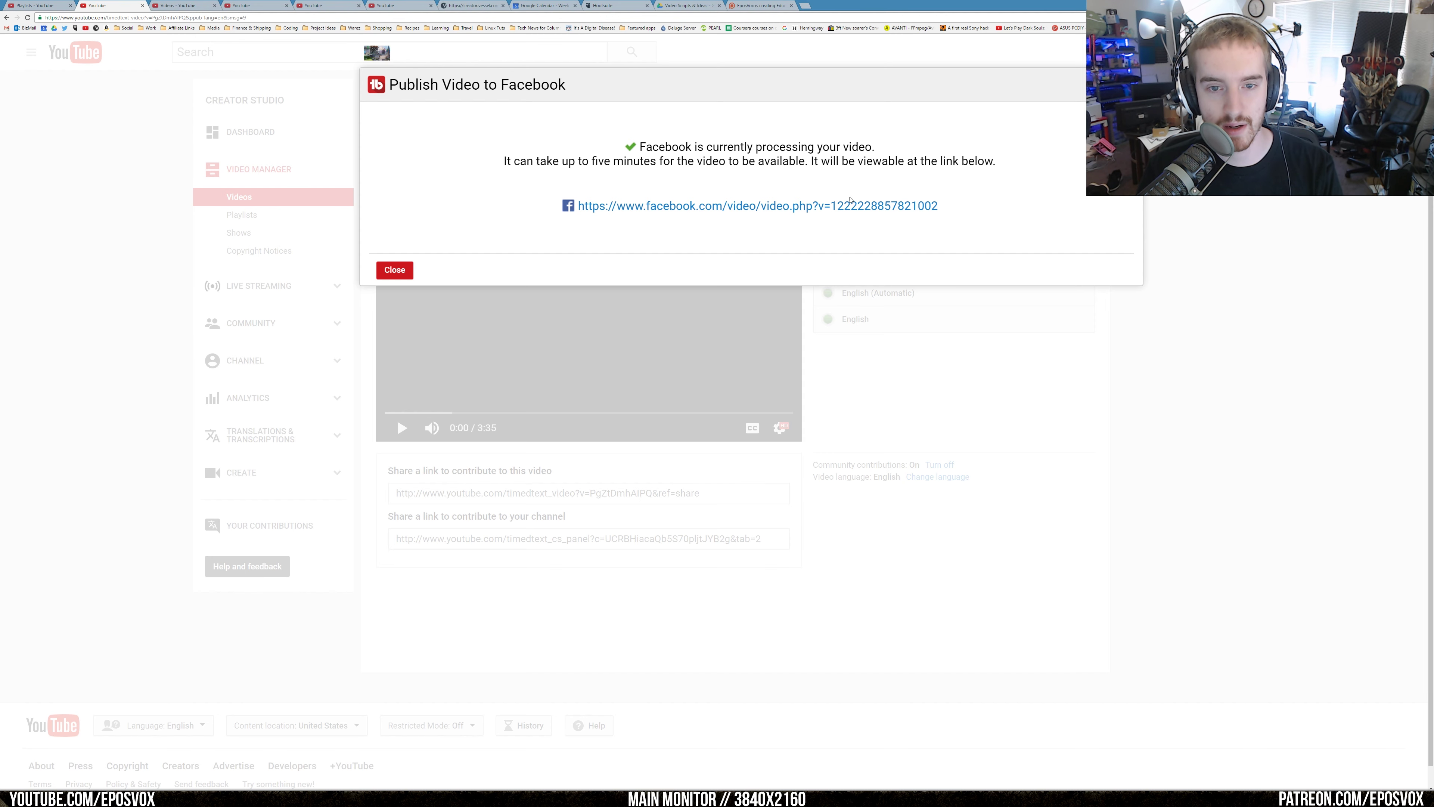
{"action": "left_click", "coordinate": [829, 205]}
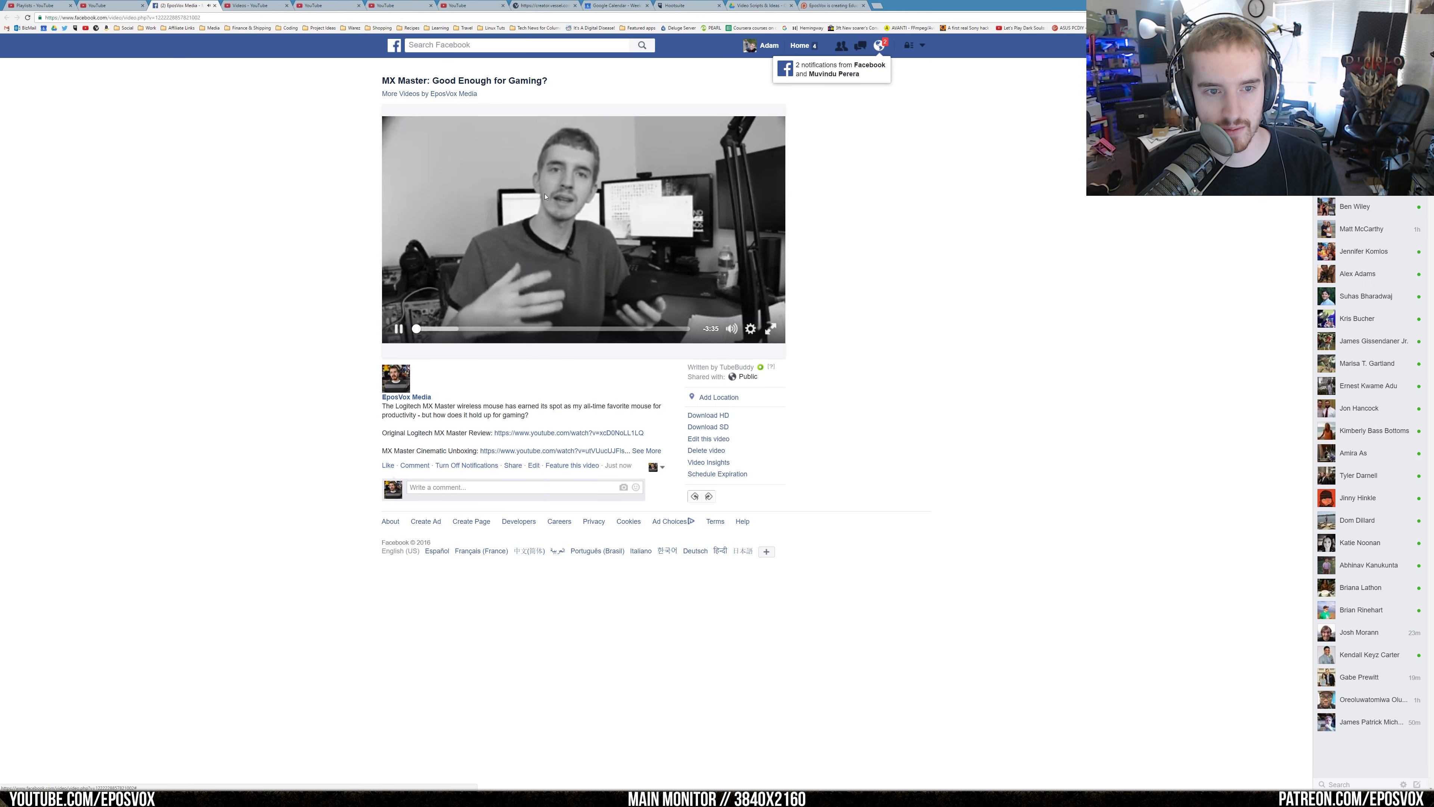
{"action": "left_click", "coordinate": [397, 331]}
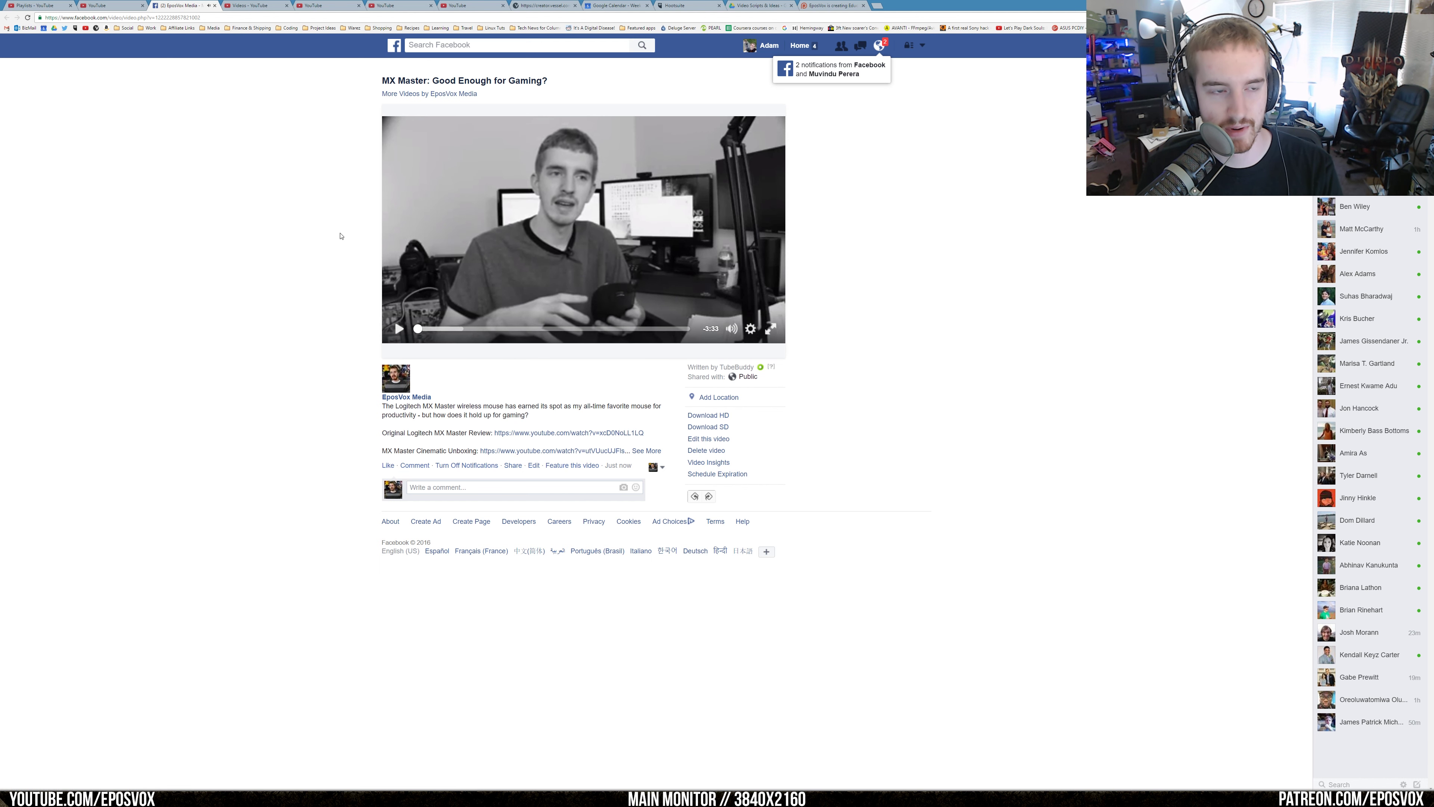
{"action": "middle_click", "coordinate": [189, 6]}
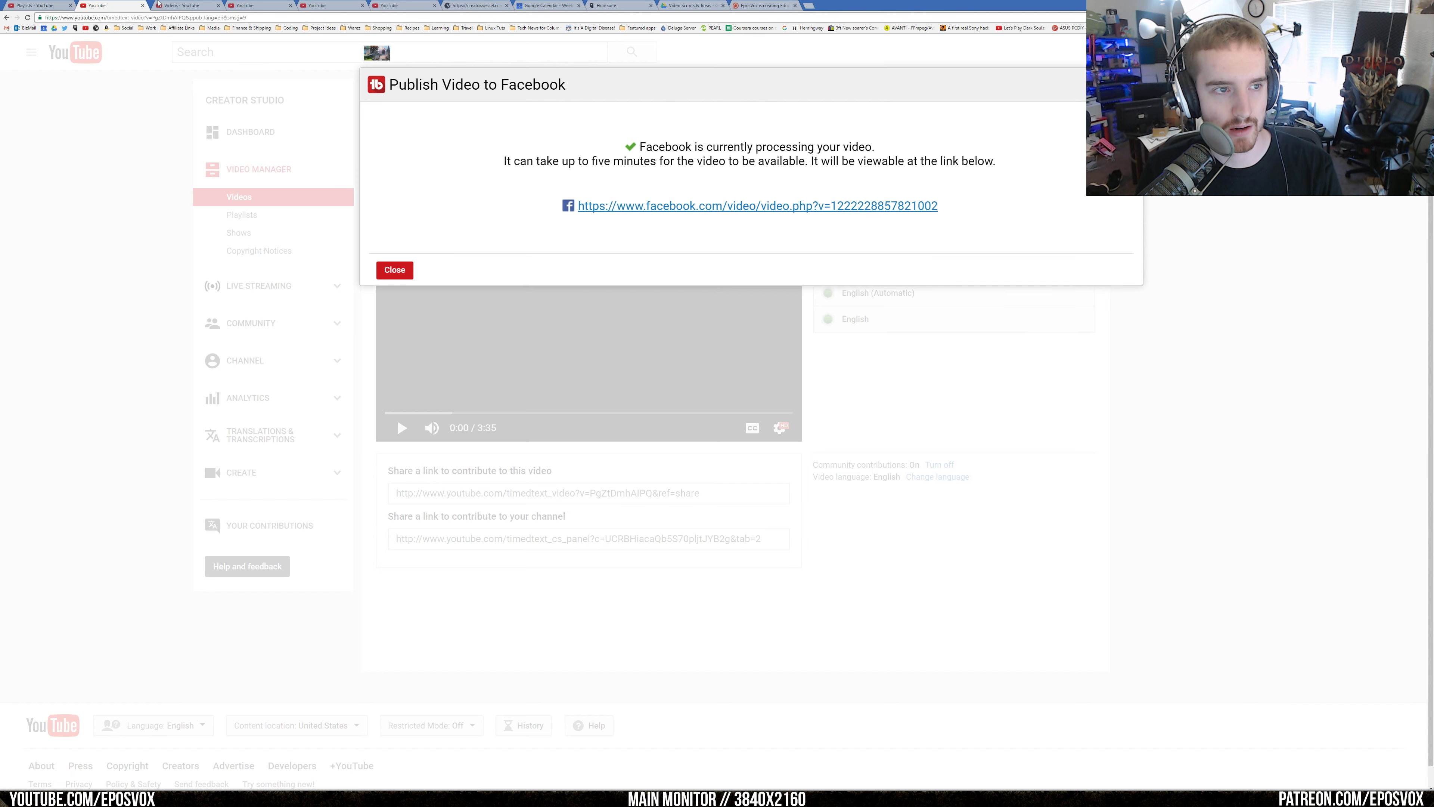
- Close the Facebook publishing dialog and select the title text in the MX Master video's Info & Settings
{"action": "left_click", "coordinate": [393, 270]}
{"action": "left_click", "coordinate": [434, 120]}
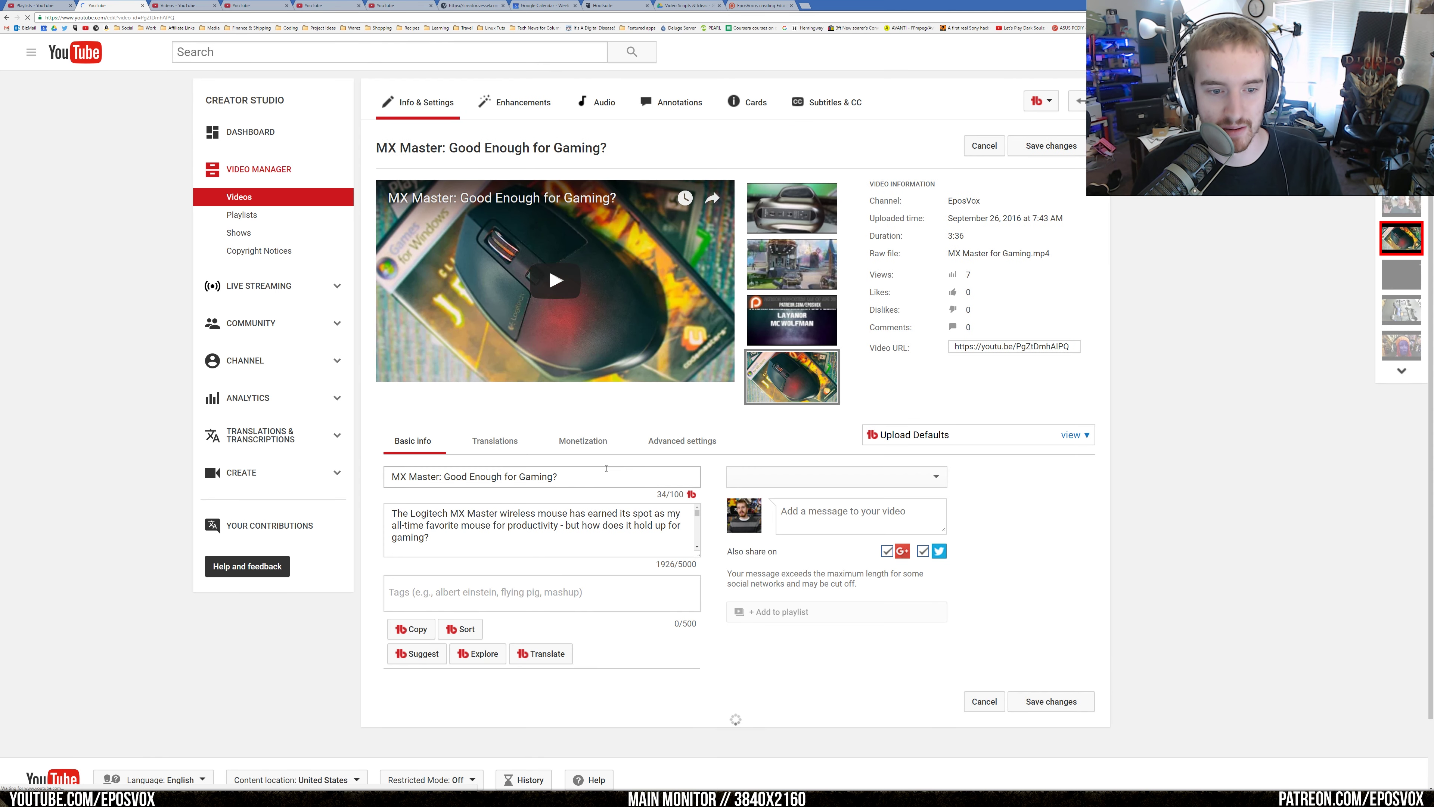
{"action": "left_click_drag", "start_coordinate": [606, 477], "coordinate": [339, 475]}
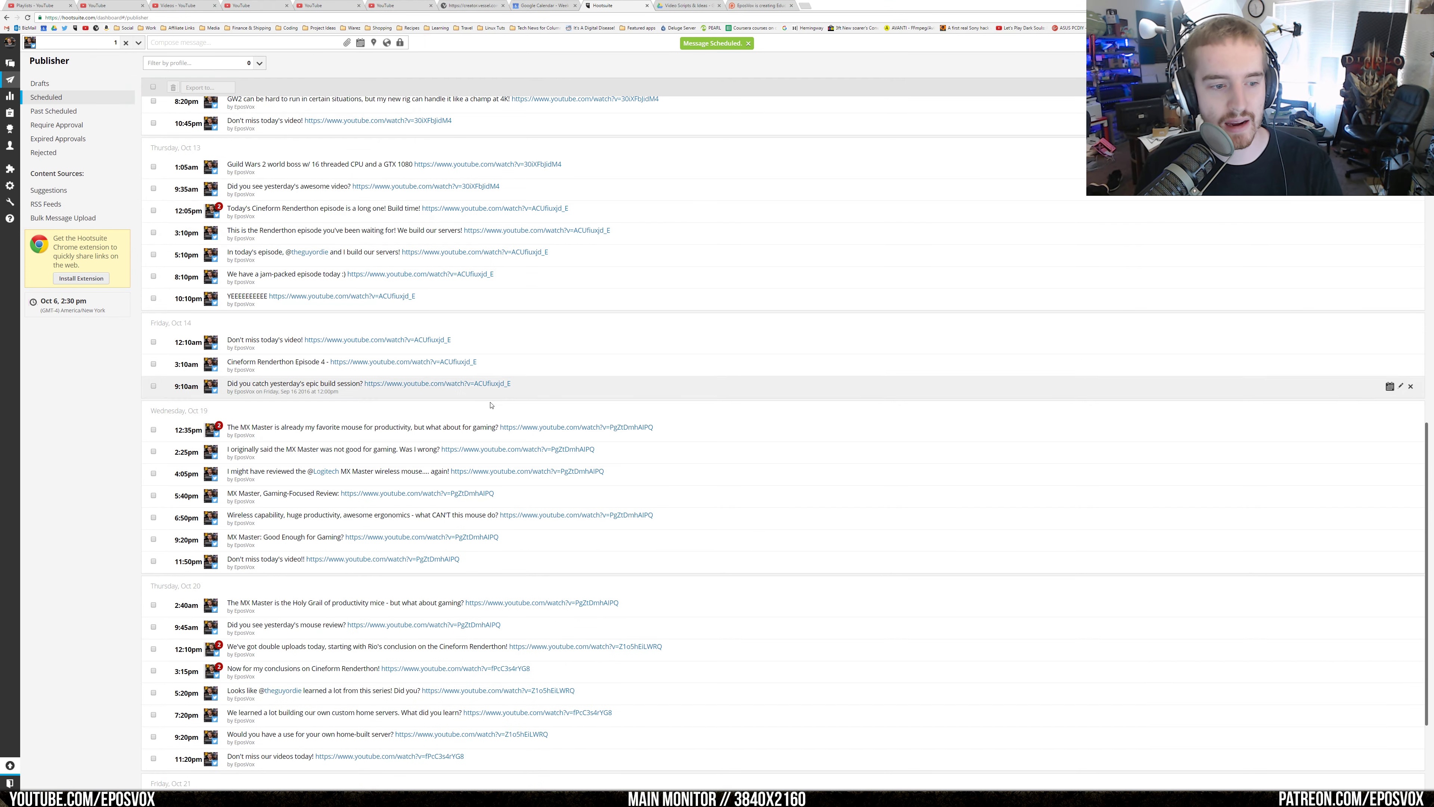
- Review the scheduled MX Master posts in Hootsuite and check the Google Calendar upload schedule through the week of October 16–22, 2016
{"action": "scroll", "coordinate": [274, 341], "scroll_direction": "down", "scroll_amount": 3}
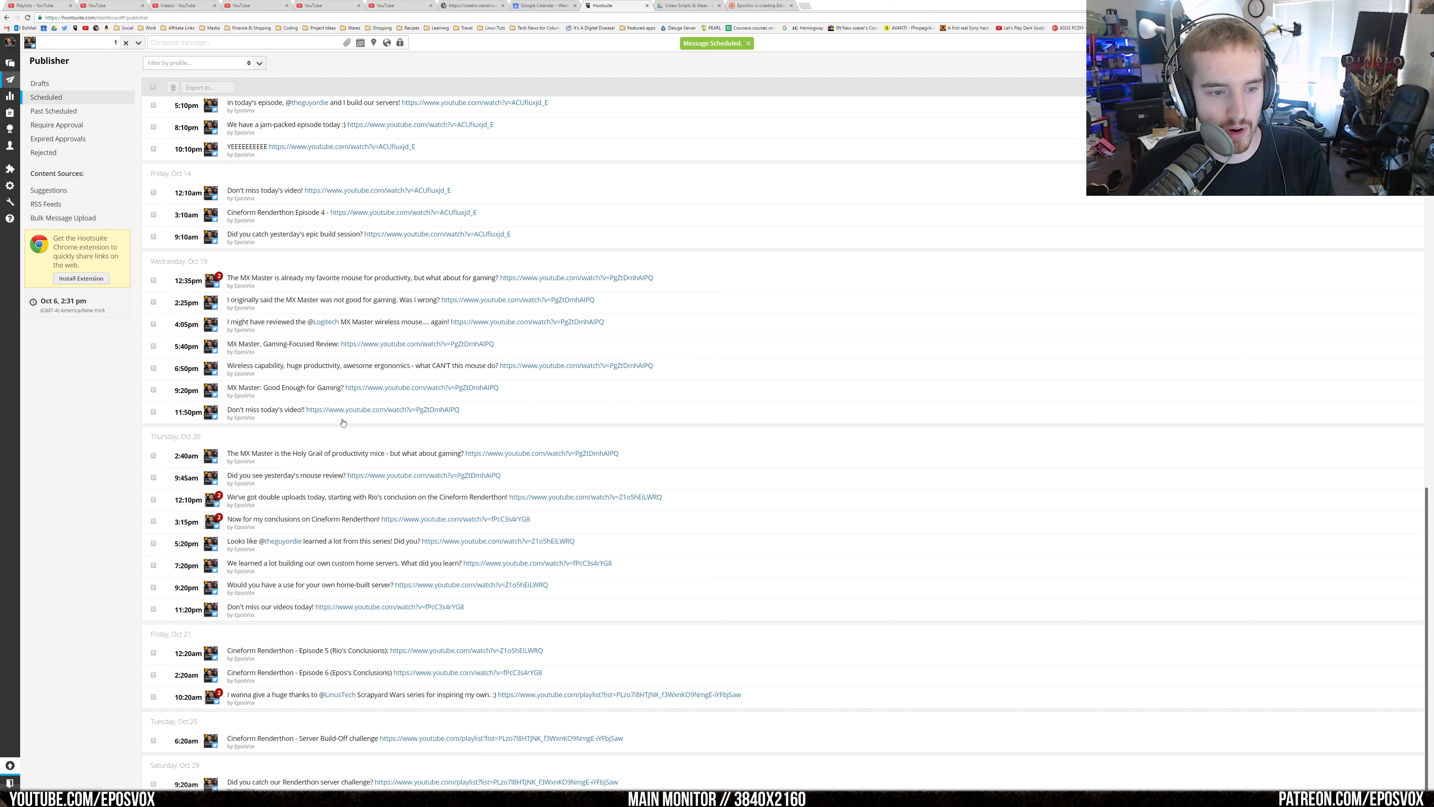
{"action": "scroll", "coordinate": [320, 347], "scroll_direction": "up", "scroll_amount": 2}
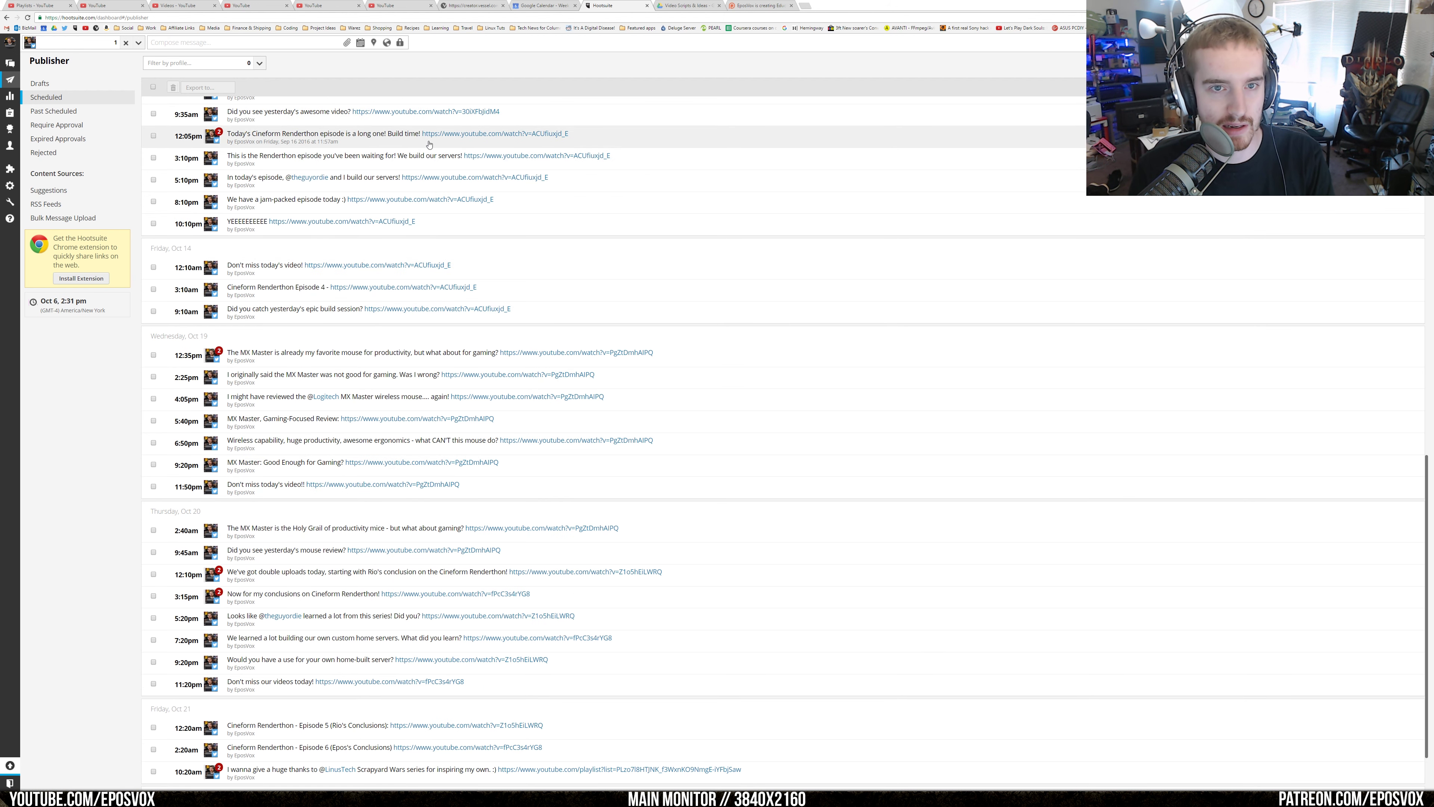
{"action": "left_click", "coordinate": [558, 4]}
{"action": "left_click", "coordinate": [105, 74]}
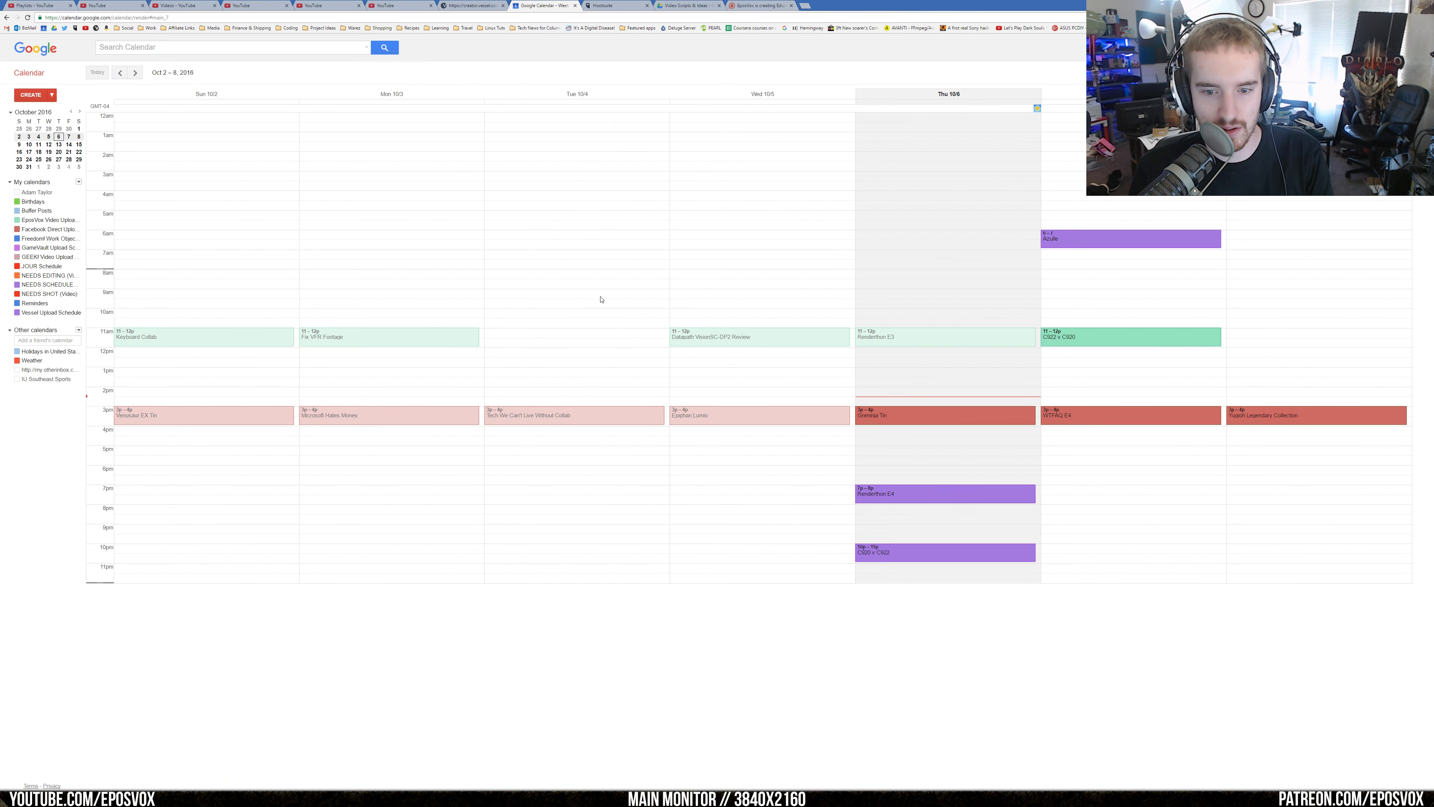
{"action": "left_click", "coordinate": [139, 73]}
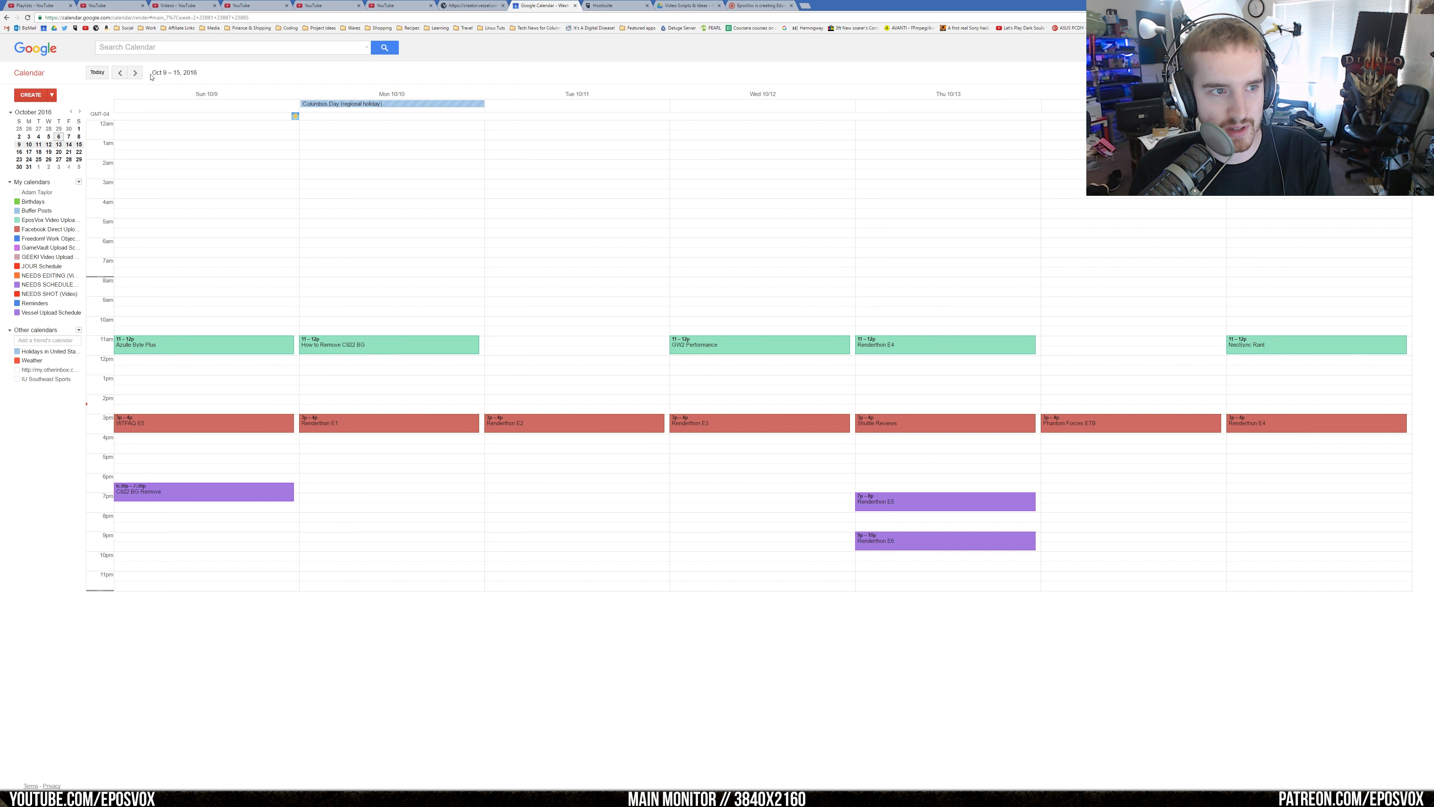
{"action": "left_click", "coordinate": [136, 73]}
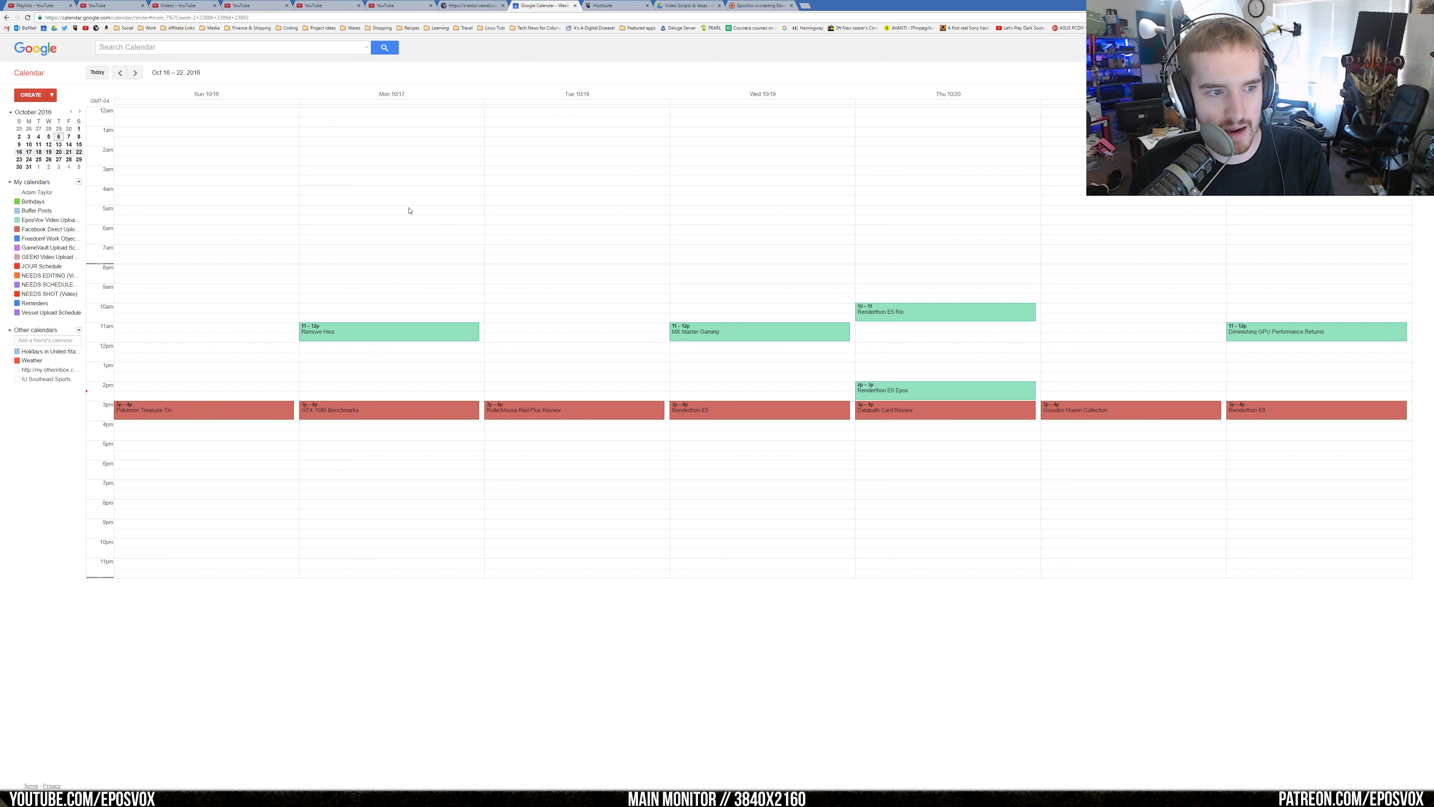
- Create an event titled MX Master Gaming on Monday 10/17/2016, 8:30pm to 9:30pm, in the Vessel Upload Schedule calendar and save it
{"action": "double_click", "coordinate": [337, 515]}
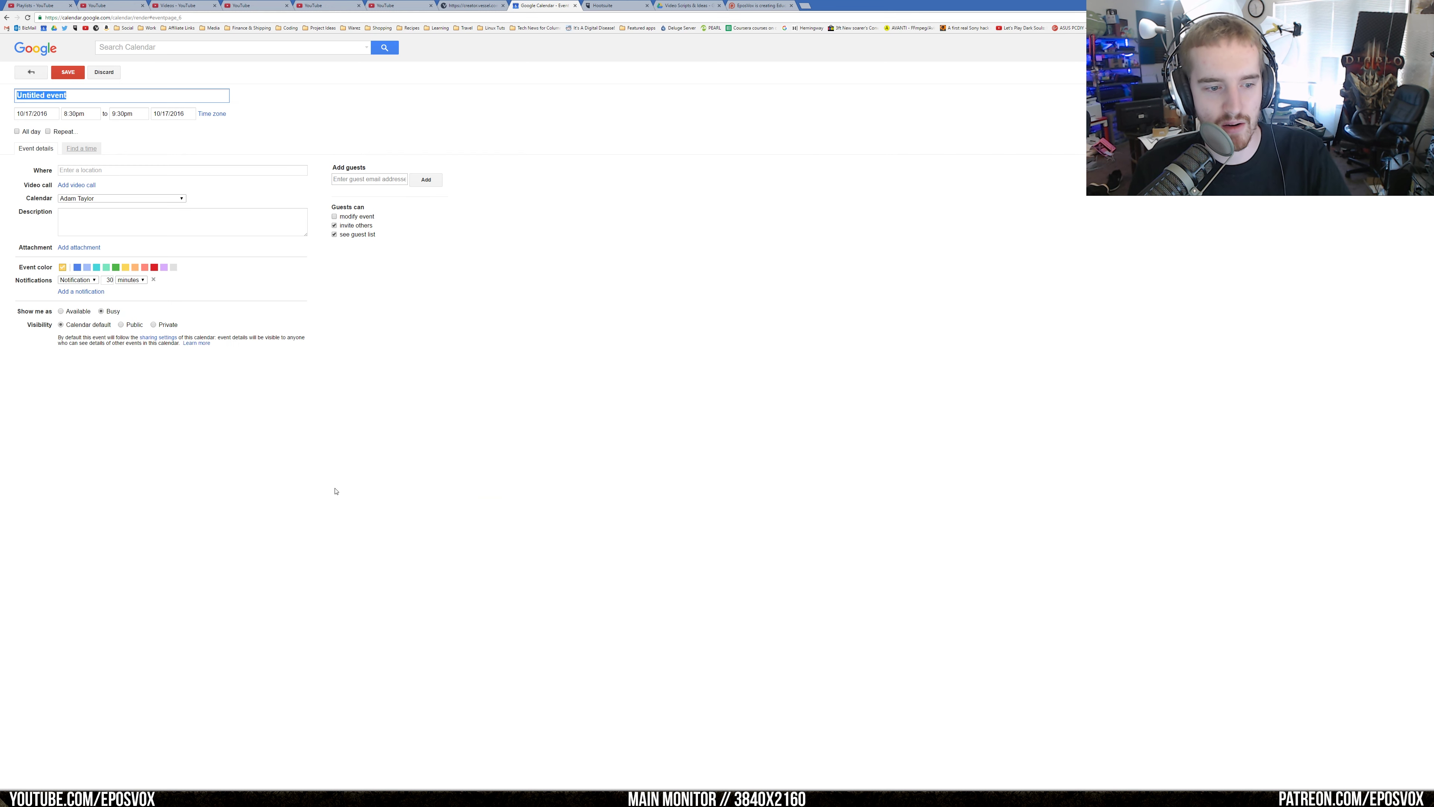
{"action": "type", "text": "MX Mast"}
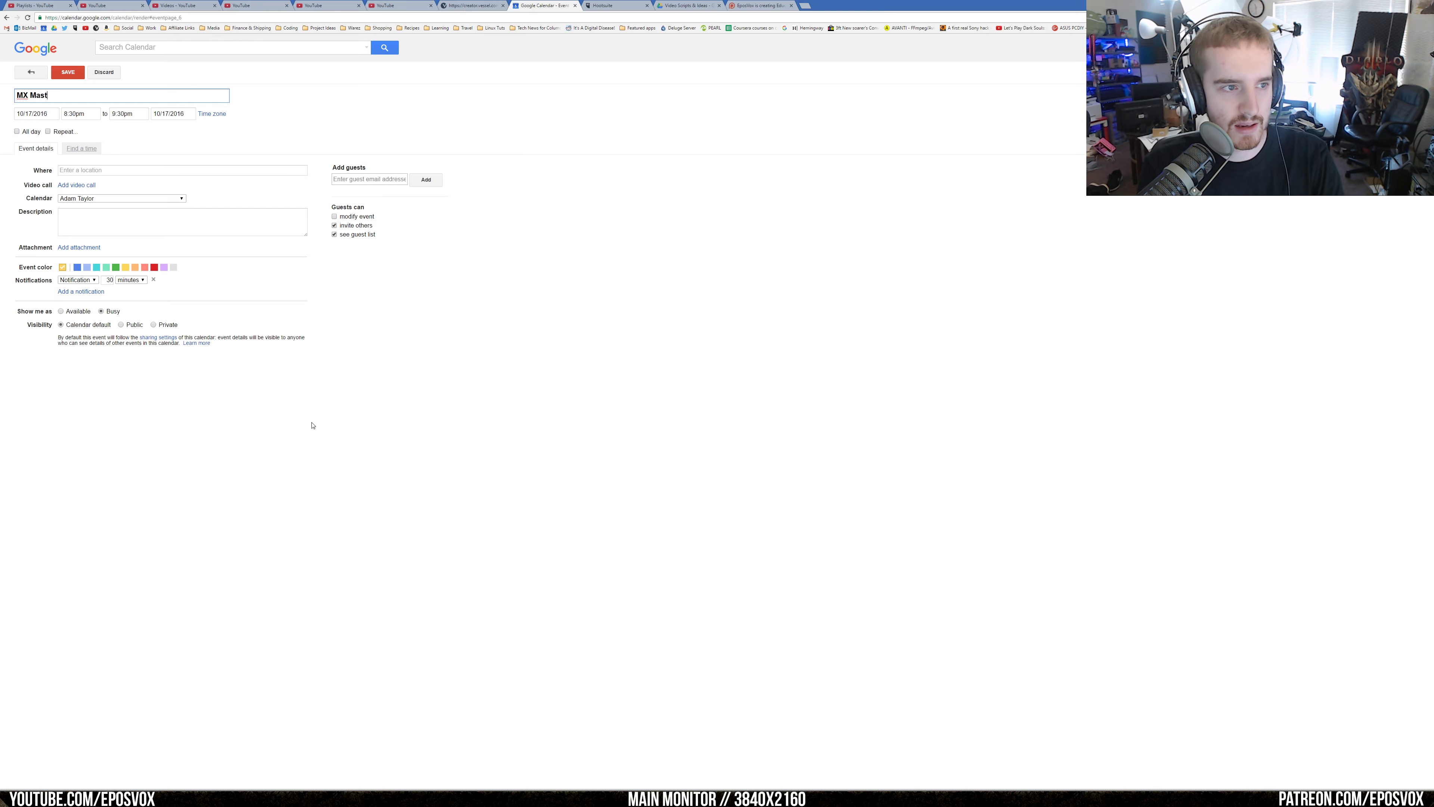
{"action": "type", "text": "er Gaming"}
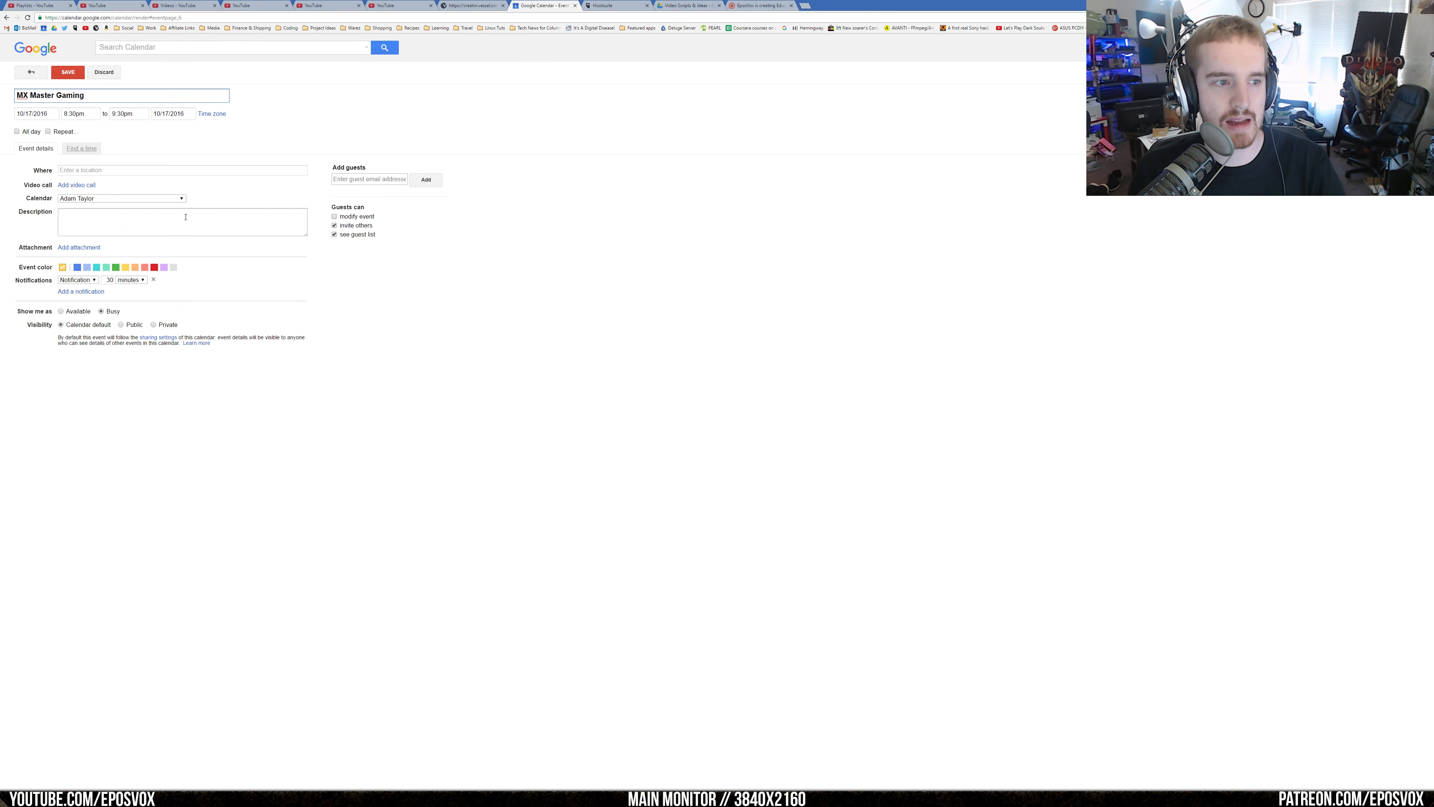
{"action": "left_click", "coordinate": [121, 198]}
{"action": "left_click", "coordinate": [122, 292]}
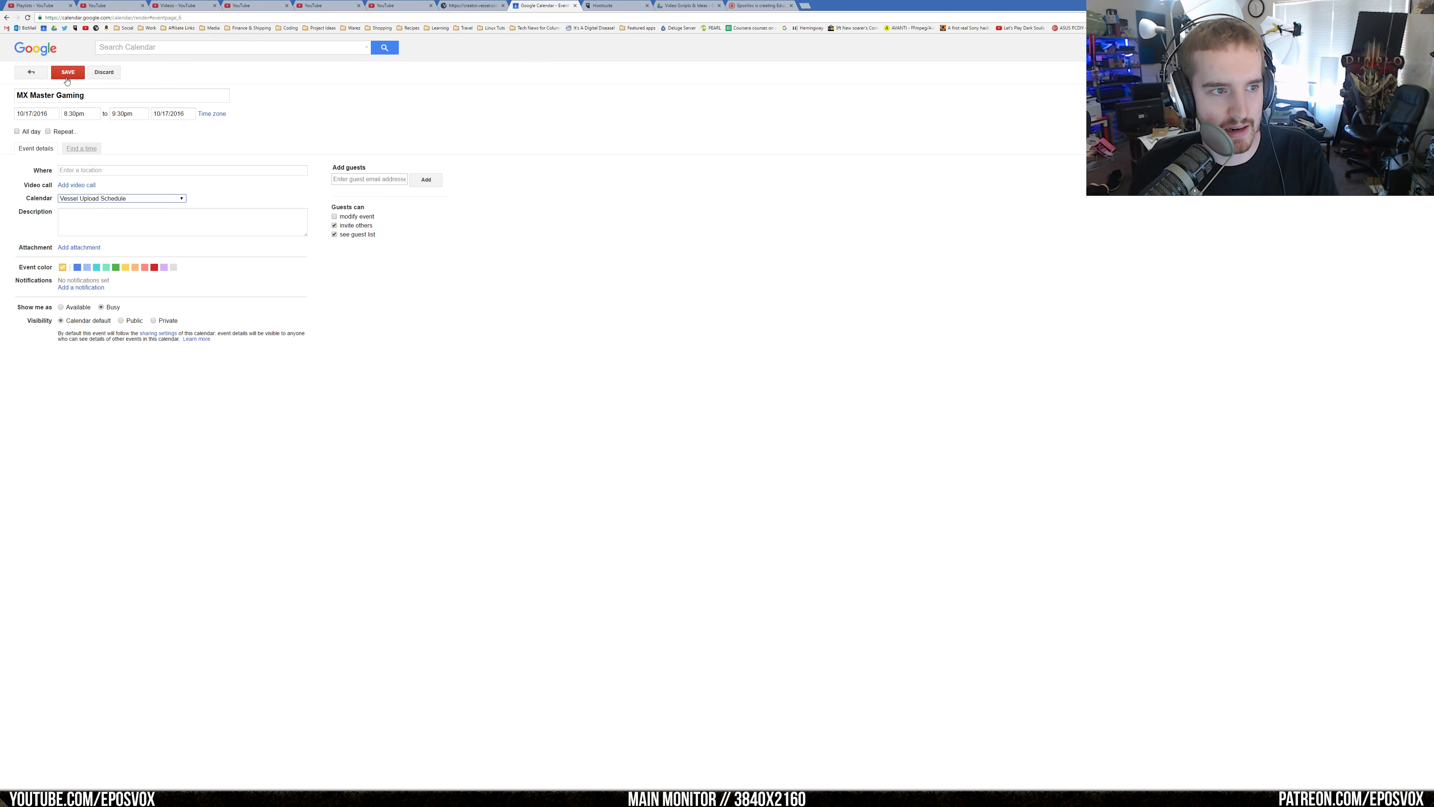
{"action": "left_click", "coordinate": [67, 73]}
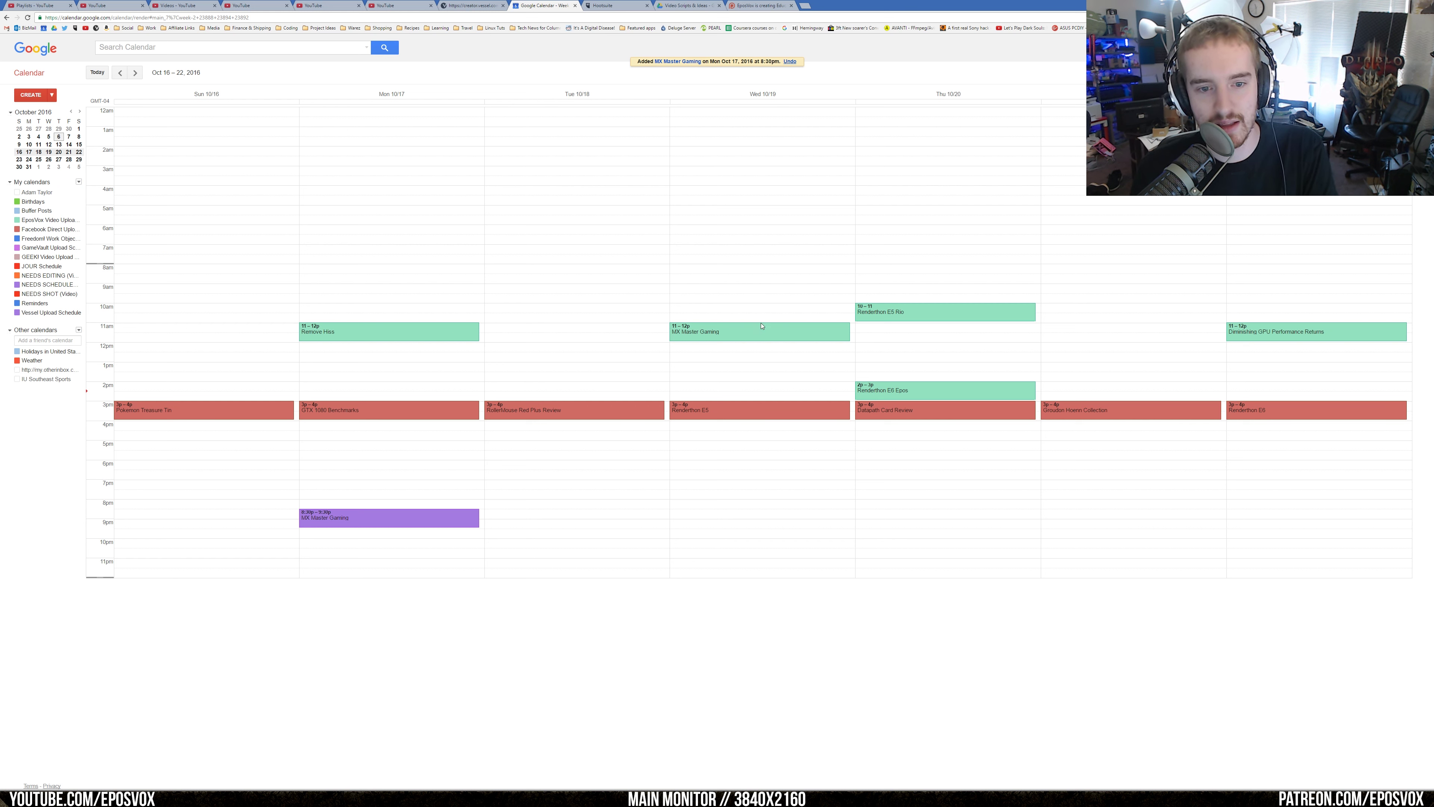
- Check the upload schedule ahead to the week of Oct 30 – Nov 5, 2016, and return to the week of Oct 16–22
{"action": "left_click", "coordinate": [134, 73]}
{"action": "left_click", "coordinate": [135, 73]}
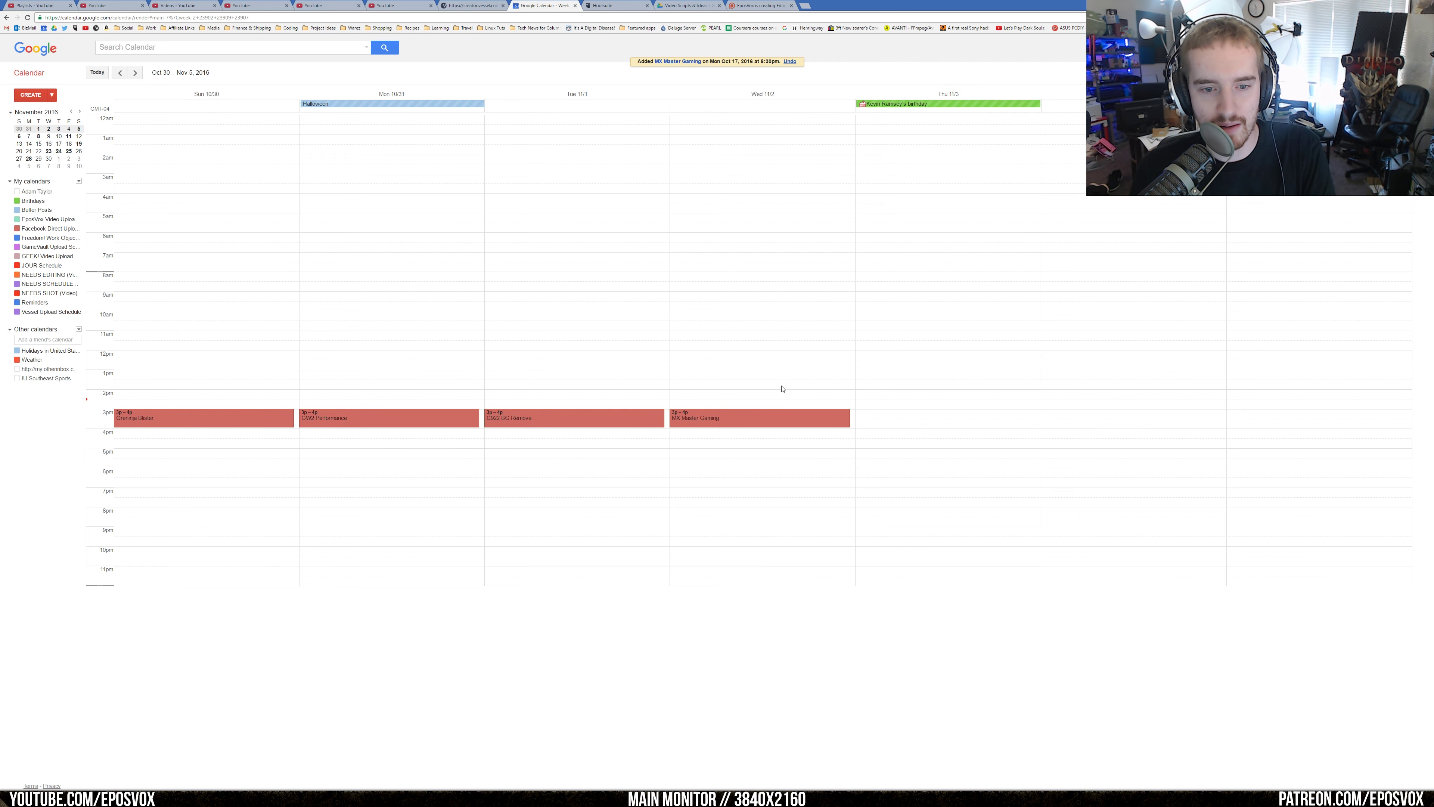
{"action": "left_click", "coordinate": [121, 75]}
{"action": "left_click", "coordinate": [121, 75]}
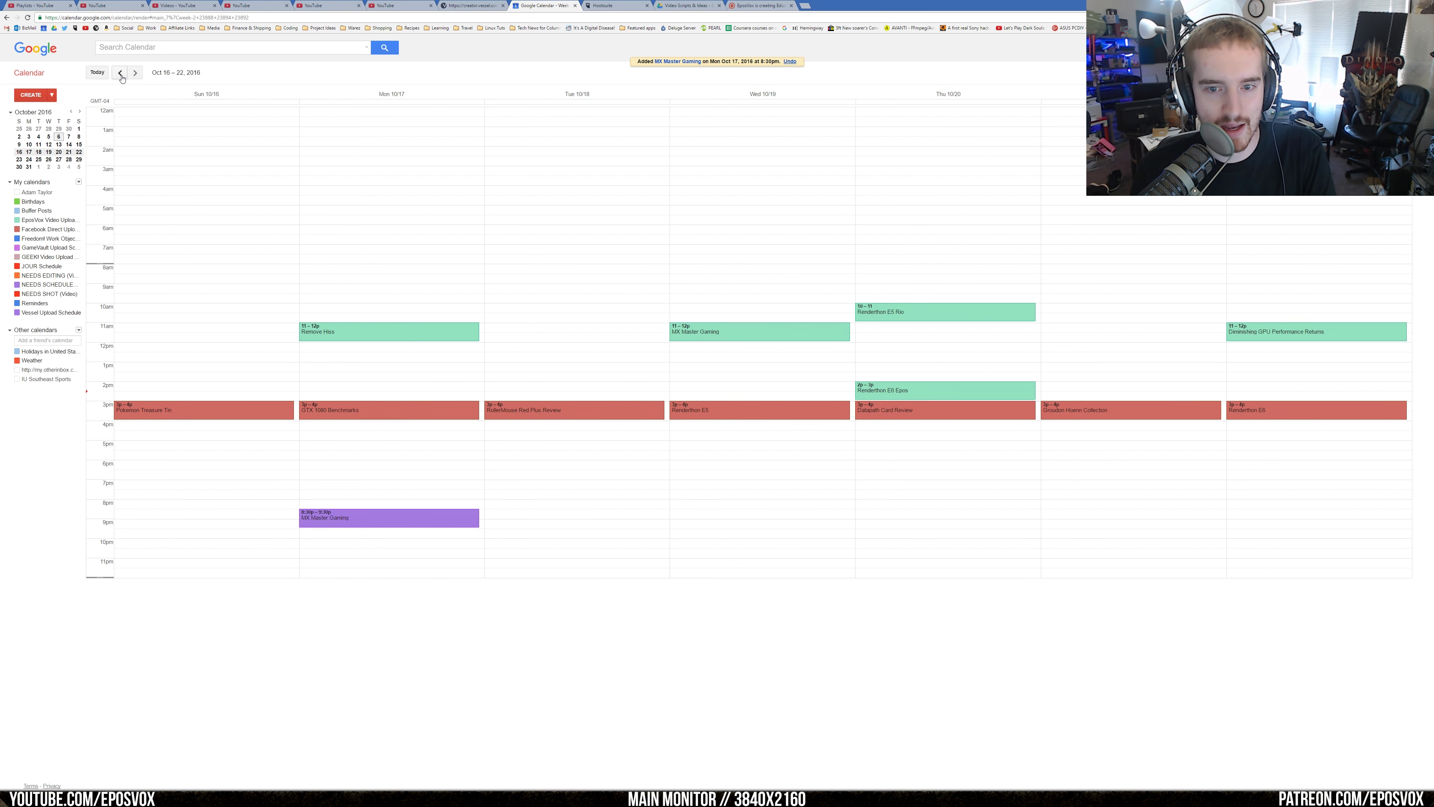
- Switch to Patreon and look through the early access posts down to the one about MX Master for gaming
{"action": "left_click", "coordinate": [758, 5]}
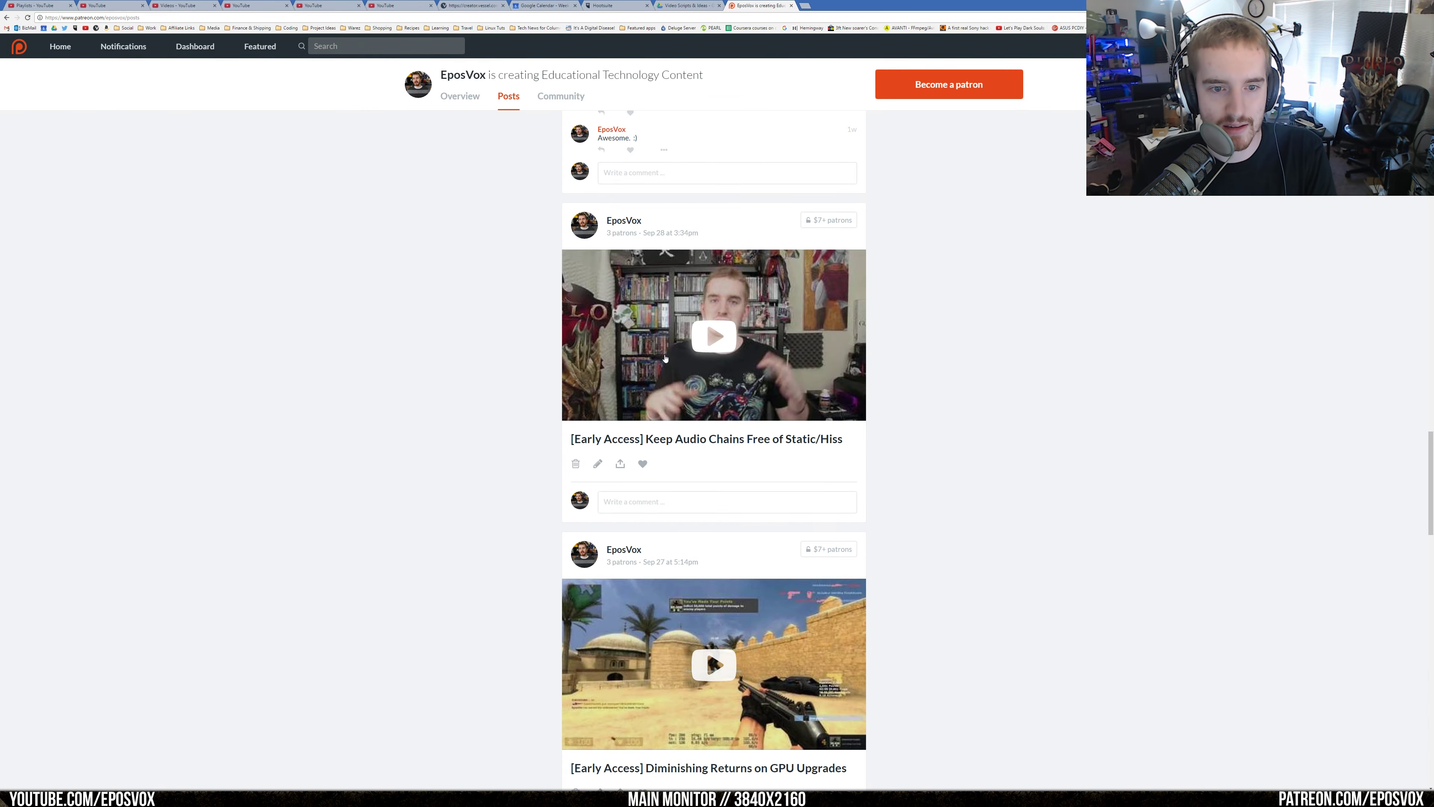
{"action": "scroll", "coordinate": [663, 372], "scroll_direction": "up", "scroll_amount": 4}
{"action": "scroll", "coordinate": [663, 373], "scroll_direction": "down", "scroll_amount": 17}
{"action": "scroll", "coordinate": [679, 399], "scroll_direction": "up", "scroll_amount": 20}
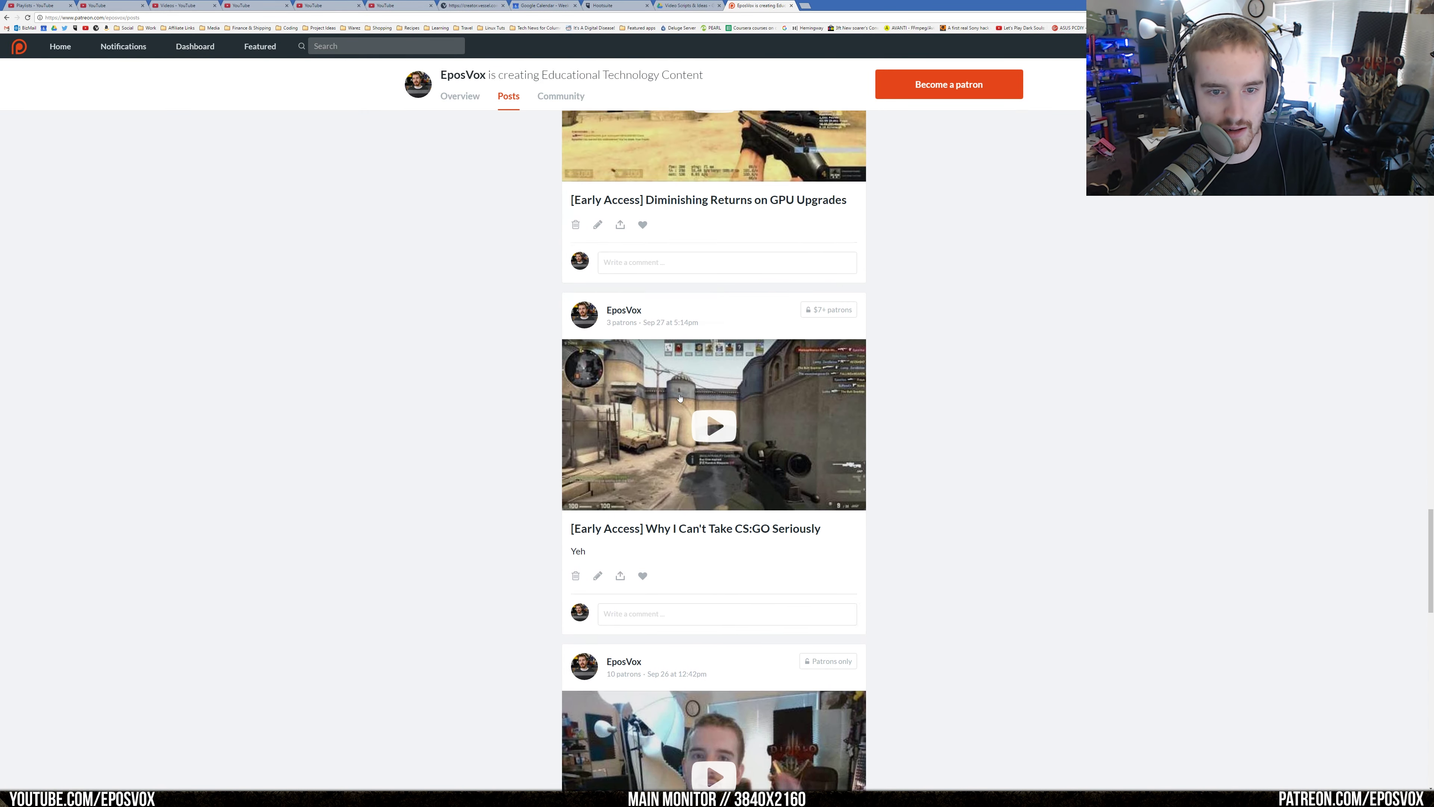
{"action": "scroll", "coordinate": [679, 399], "scroll_direction": "down", "scroll_amount": 15}
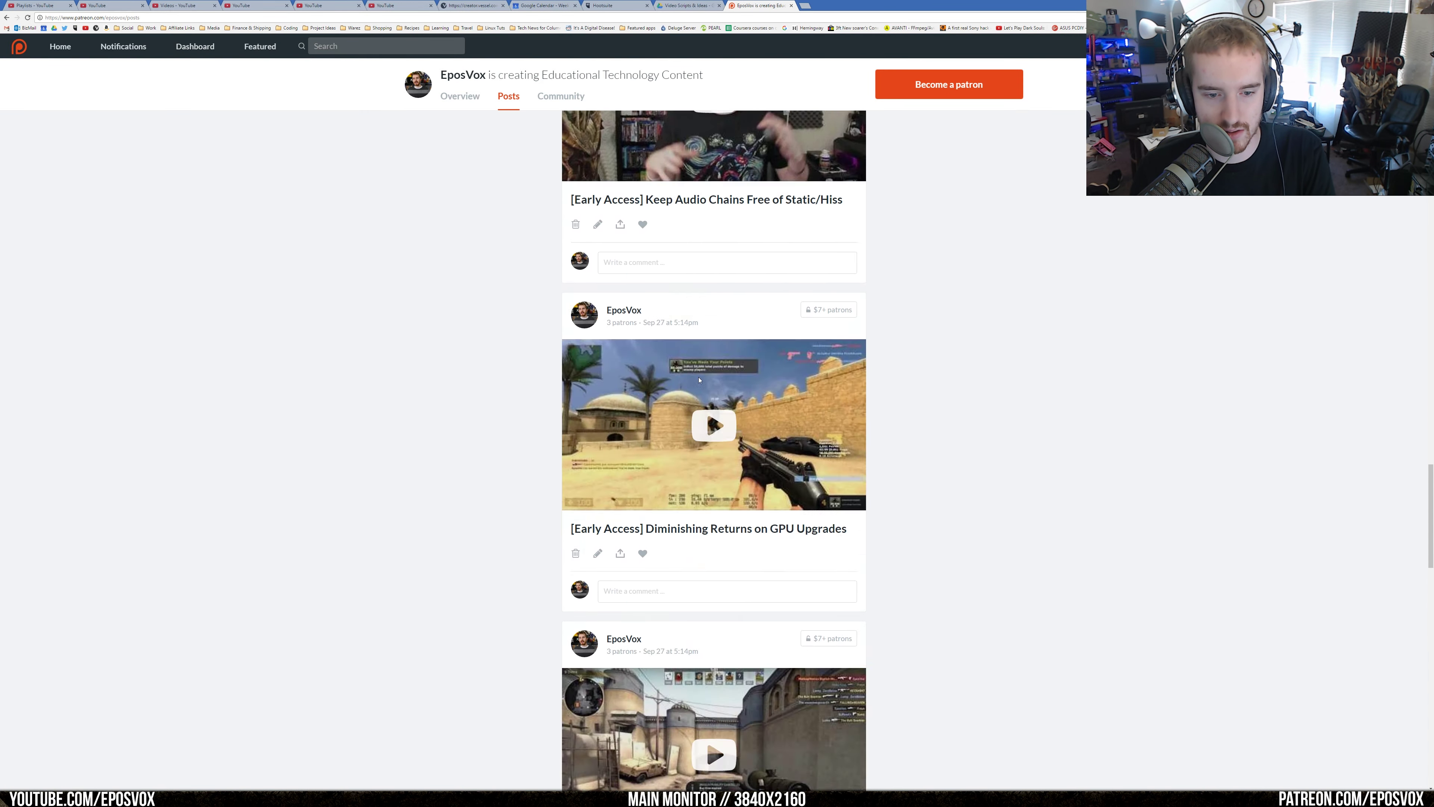
{"action": "scroll", "coordinate": [700, 380], "scroll_direction": "down", "scroll_amount": 6}
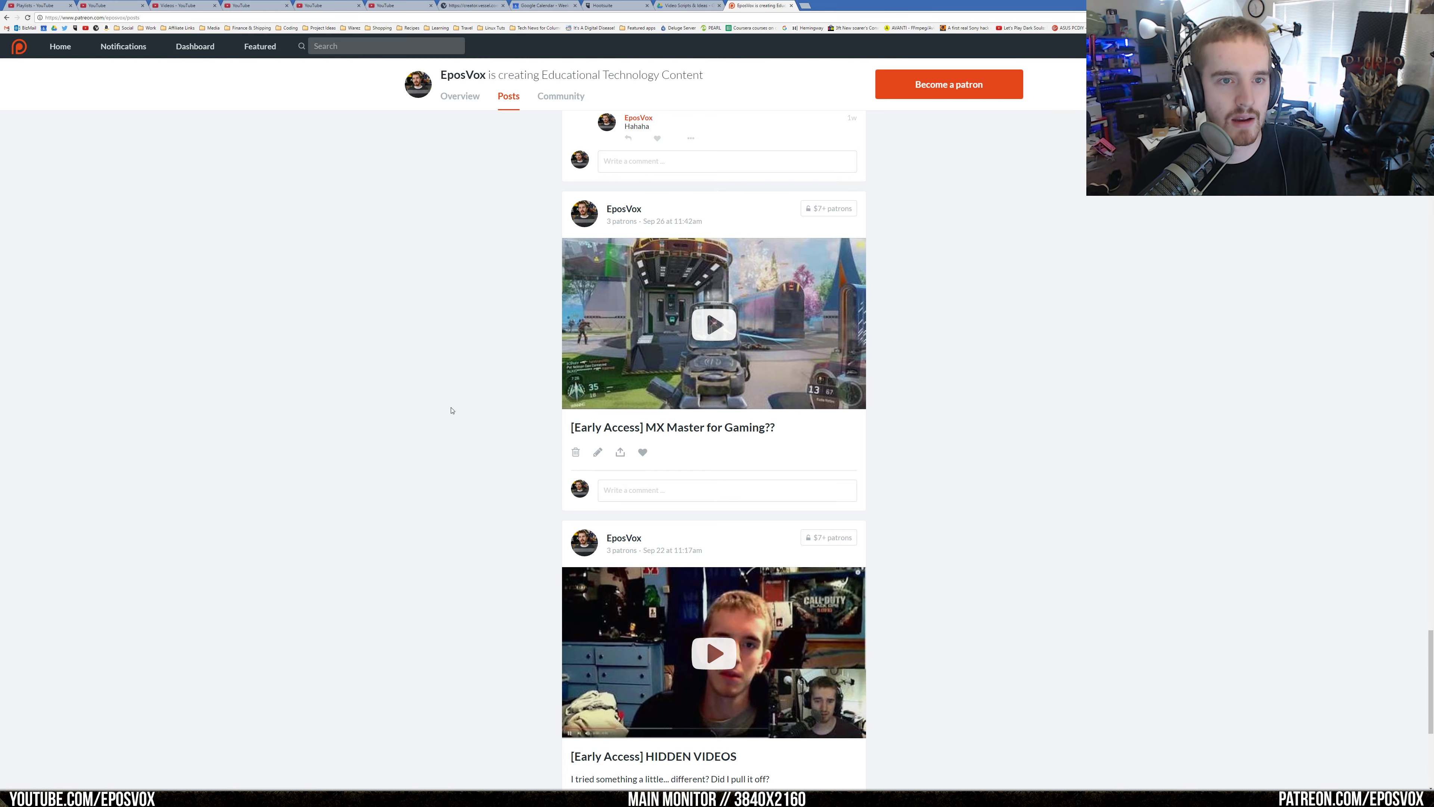
{"action": "scroll", "coordinate": [481, 321], "scroll_direction": "up", "scroll_amount": 18}
{"action": "scroll", "coordinate": [480, 322], "scroll_direction": "up", "scroll_amount": 15}
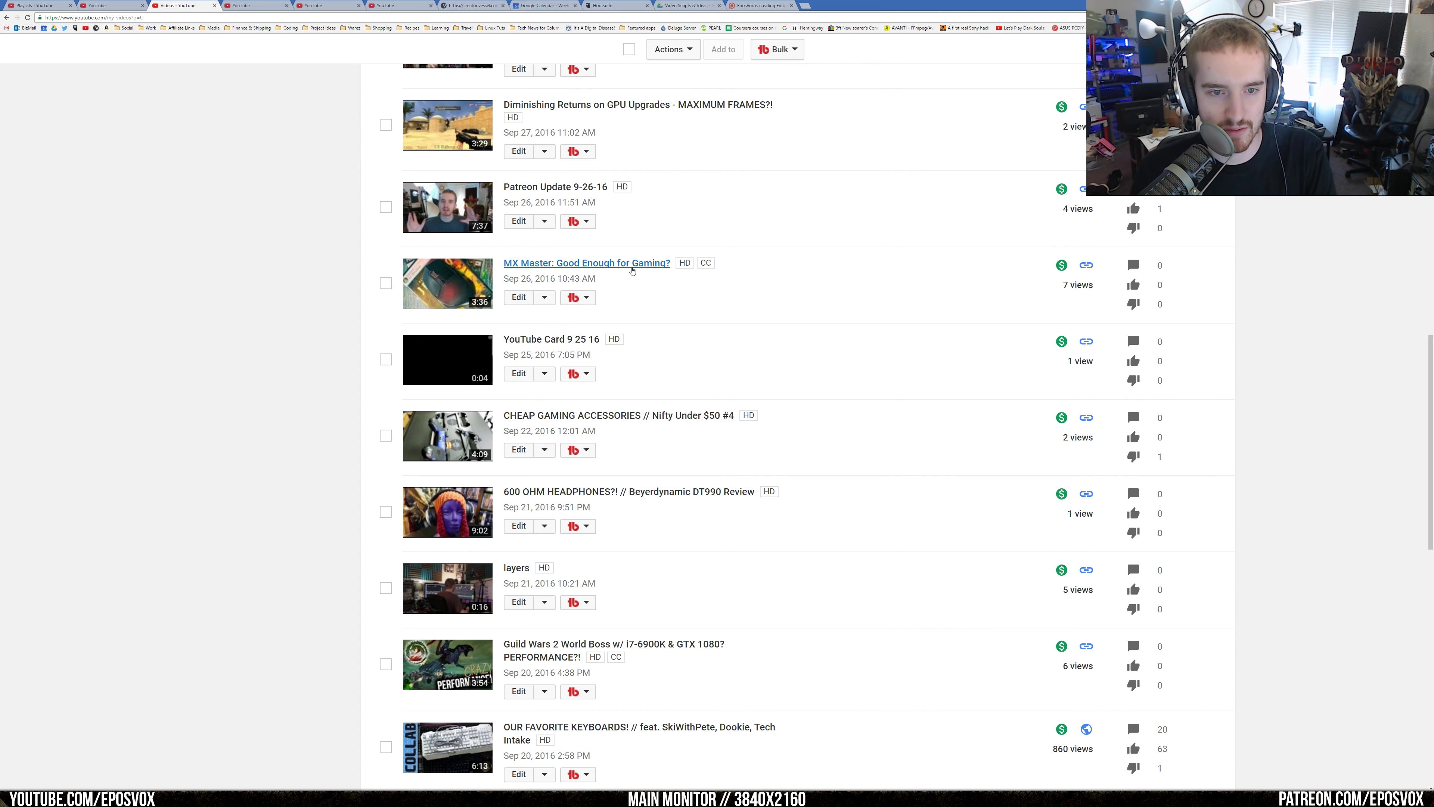
- On YouTube, open the video MX Master: Good Enough for Gaming? muted, reply NEIN to the "1view" comment, and return to the video list
{"action": "left_click", "coordinate": [643, 263]}
{"action": "key", "text": "m"}
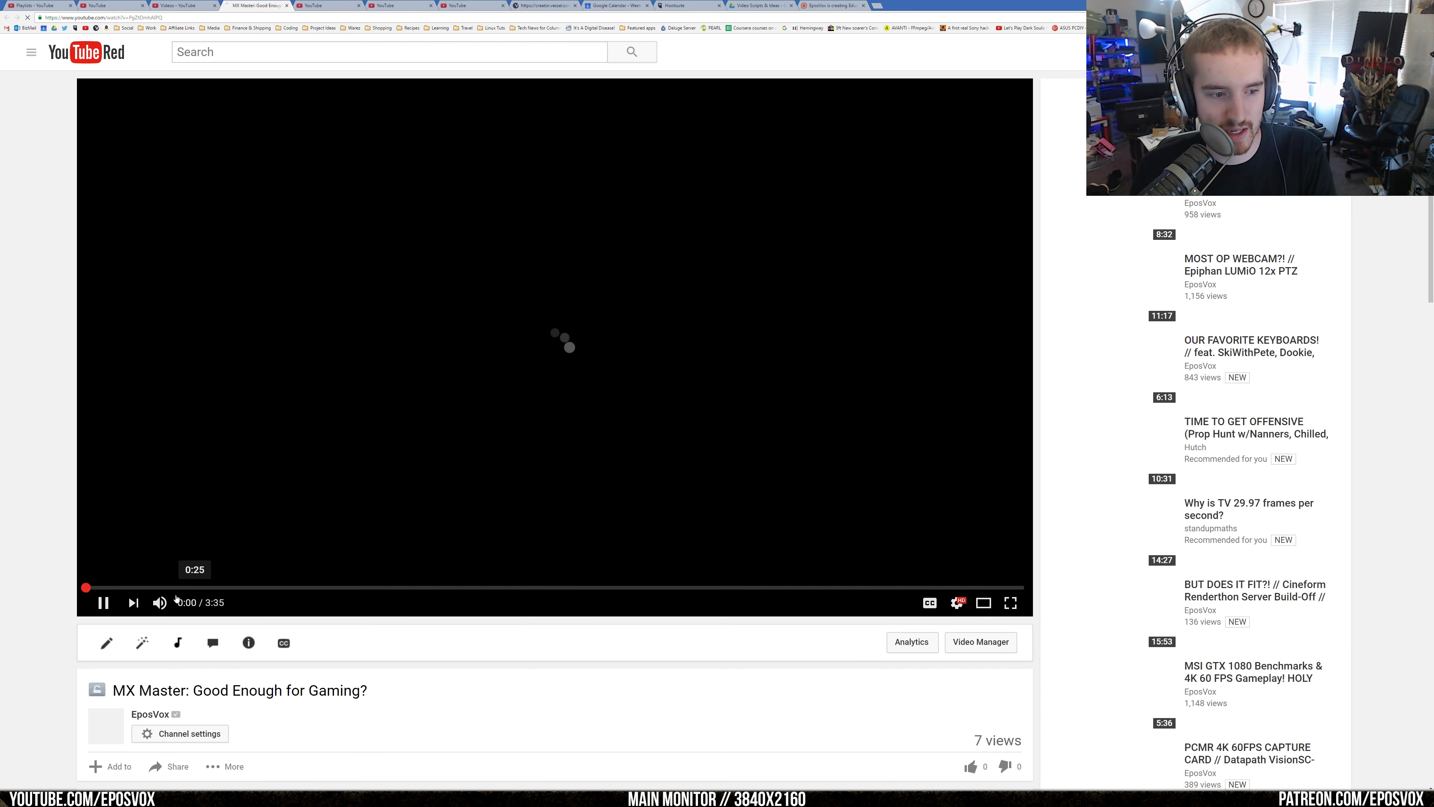
{"action": "scroll", "coordinate": [538, 528], "scroll_direction": "down", "scroll_amount": 7}
{"action": "scroll", "coordinate": [538, 528], "scroll_direction": "down", "scroll_amount": 3}
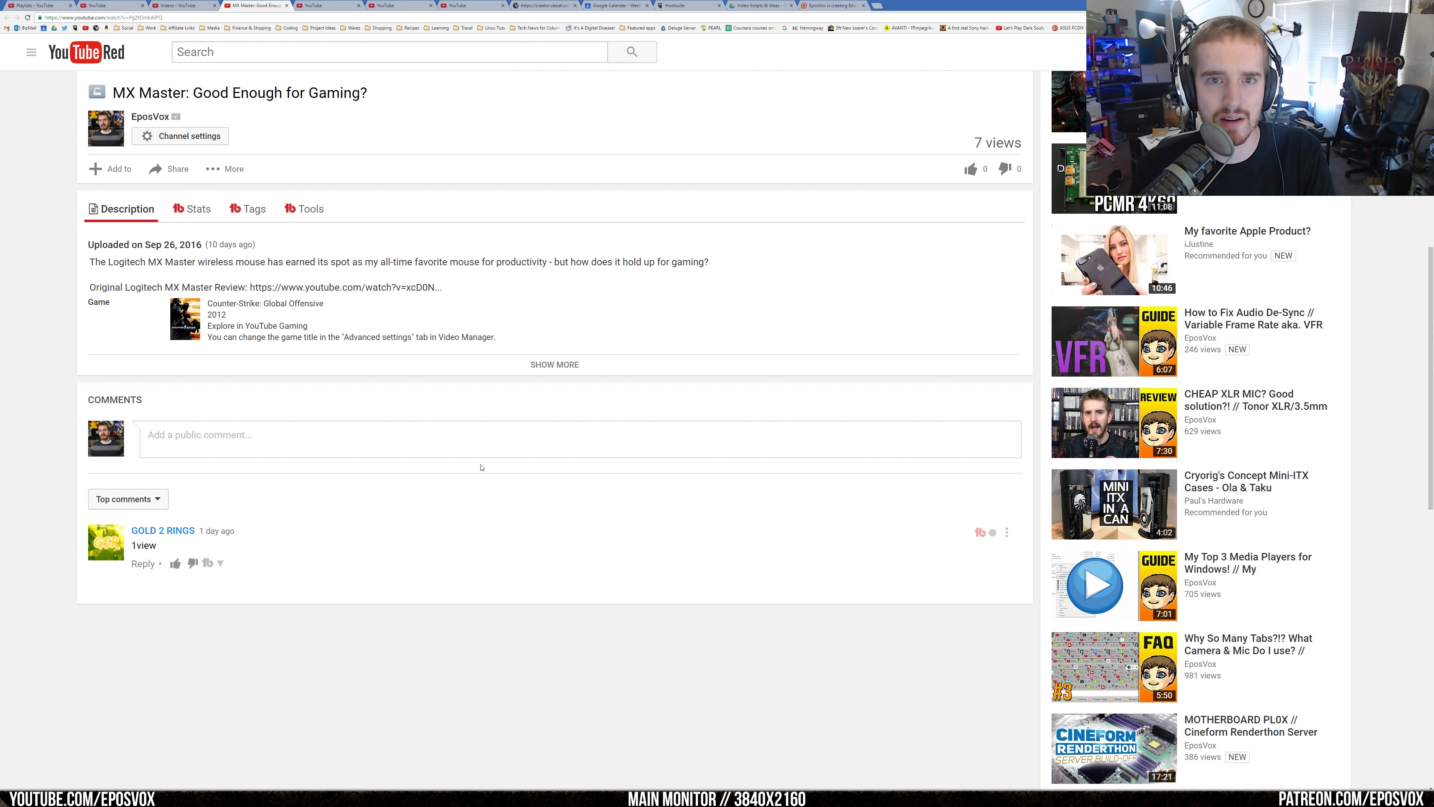
{"action": "left_click", "coordinate": [147, 564]}
{"action": "type", "text": "NEIN"}
{"action": "left_click", "coordinate": [178, 5]}
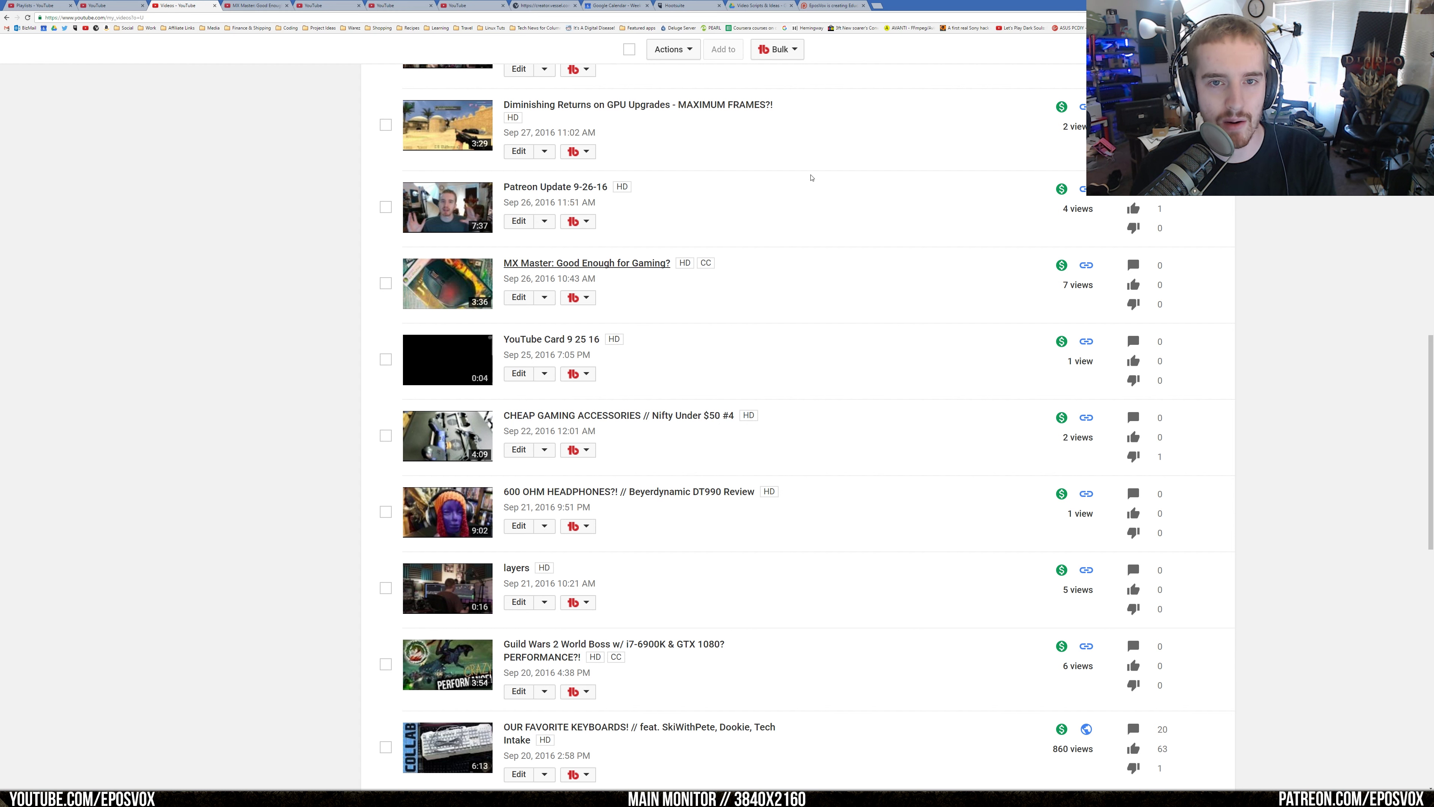